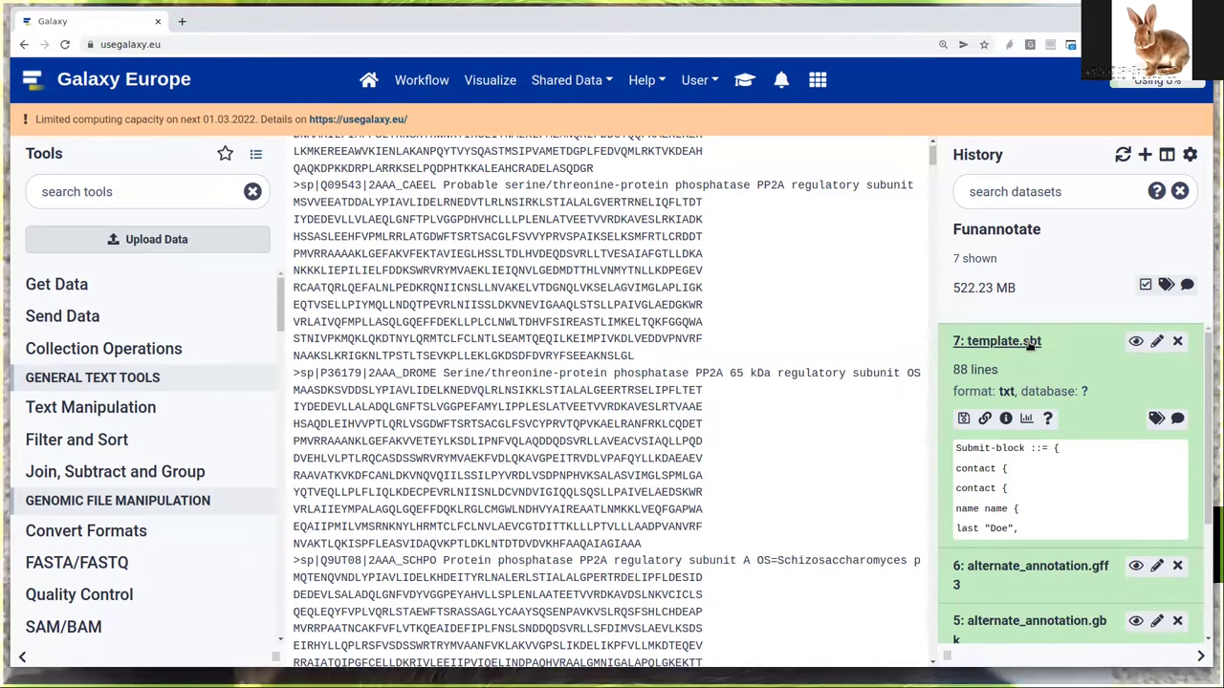
Collapse the template.sbt details and open the Funannotate assembly clean tool from the training tutorial's Polish the assembly section
left_click(1048, 347)
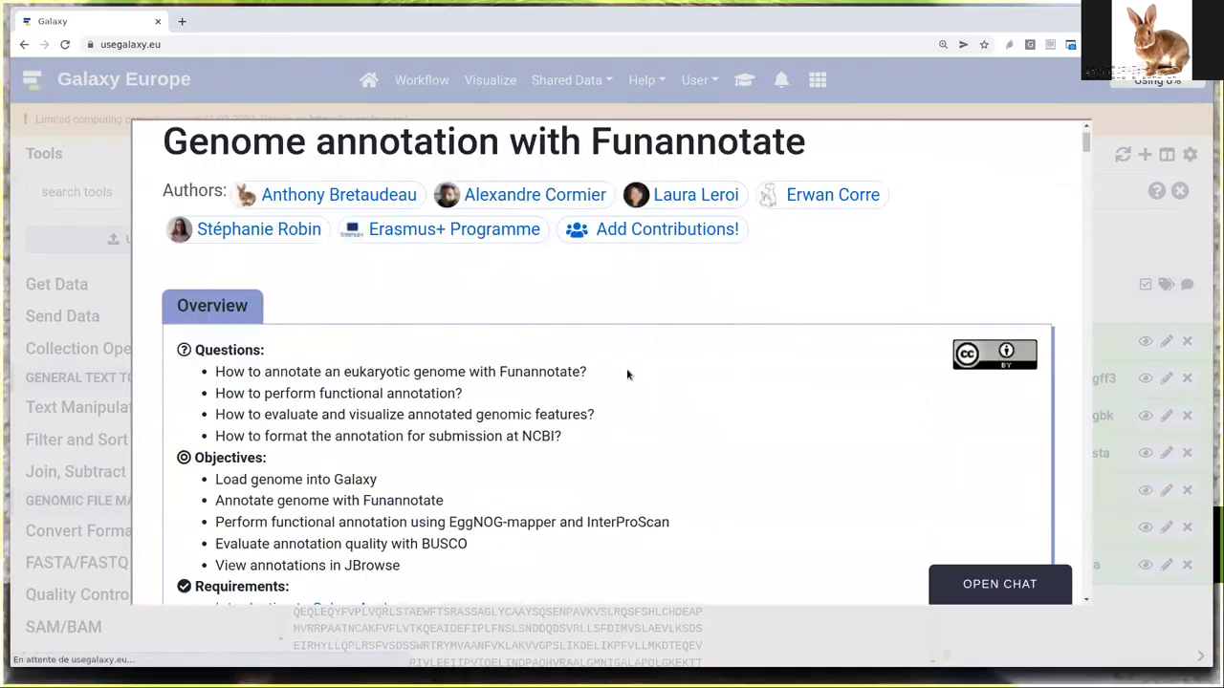
scroll(627, 374, "down", 10)
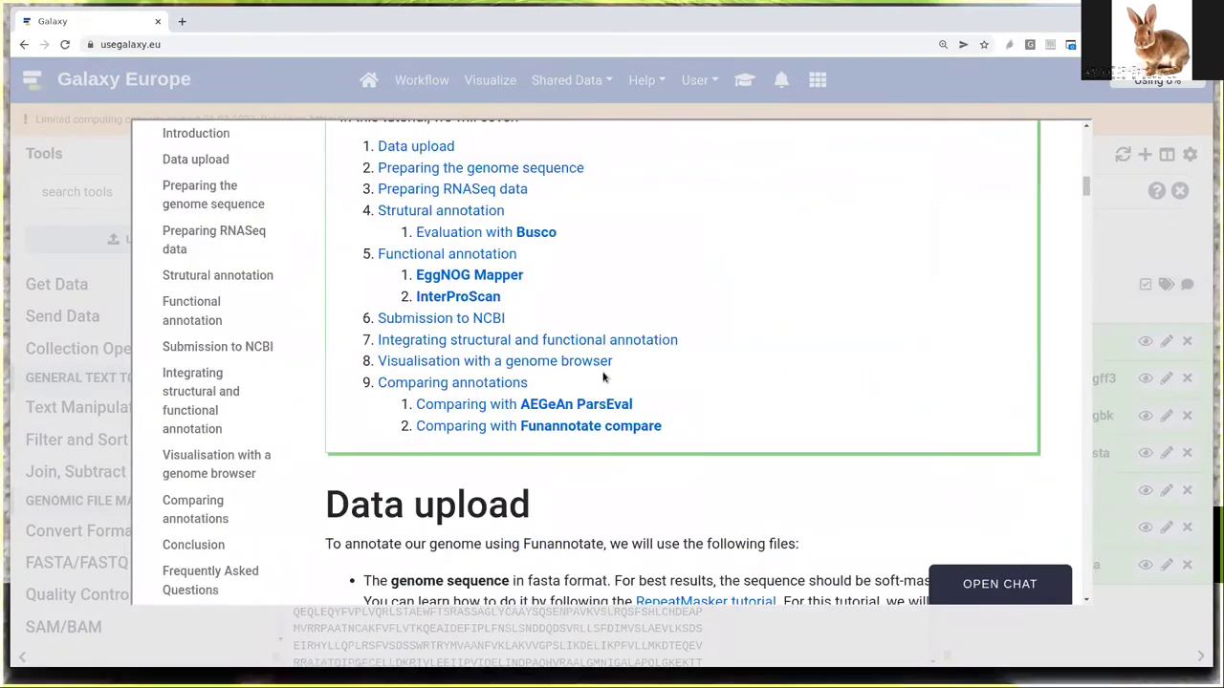
scroll(603, 378, "down", 4)
scroll(554, 358, "down", 10)
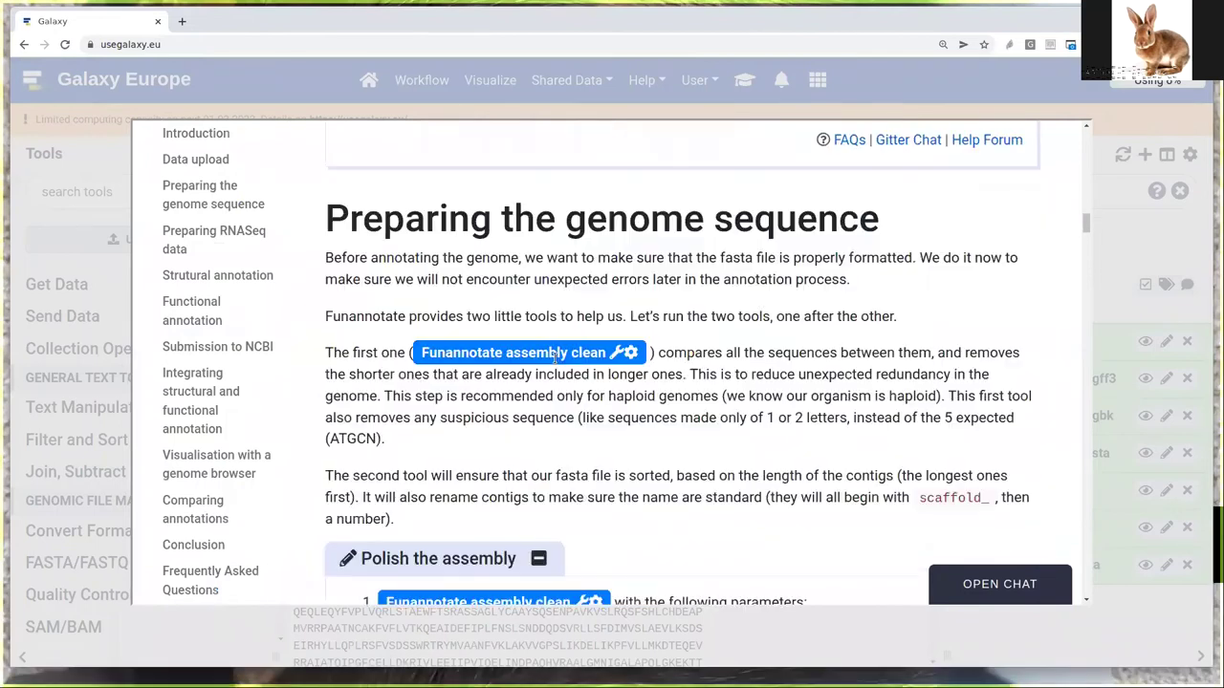
scroll(554, 358, "down", 1)
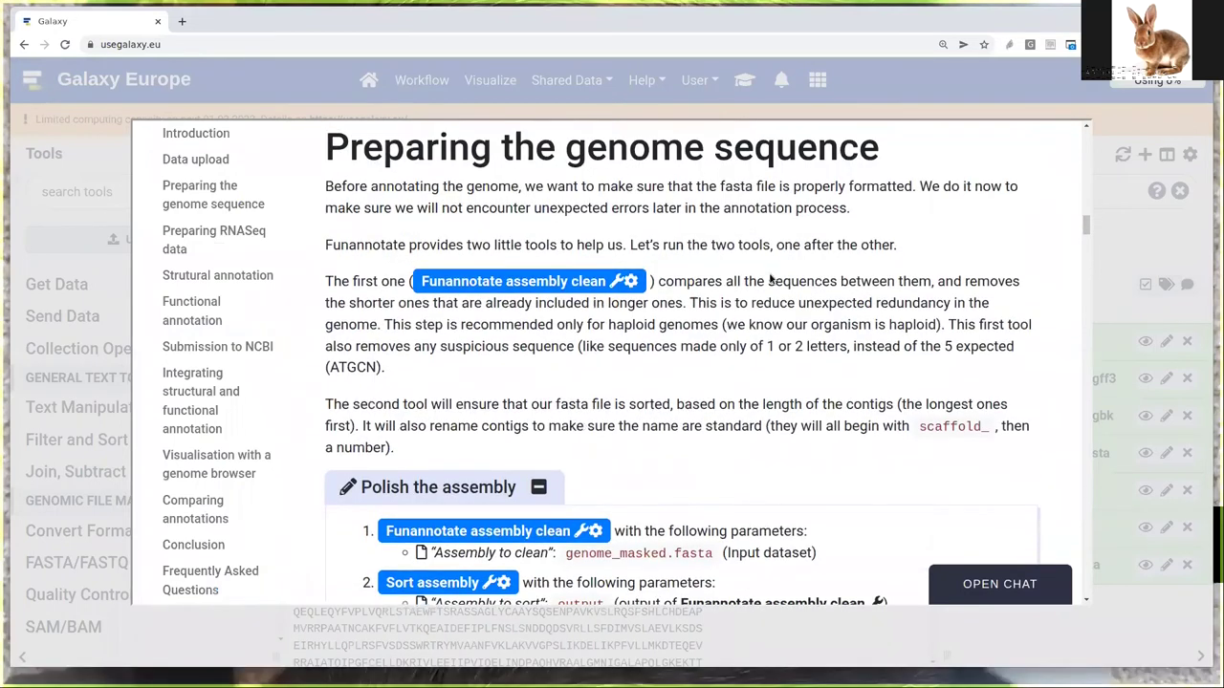
scroll(763, 308, "down", 1)
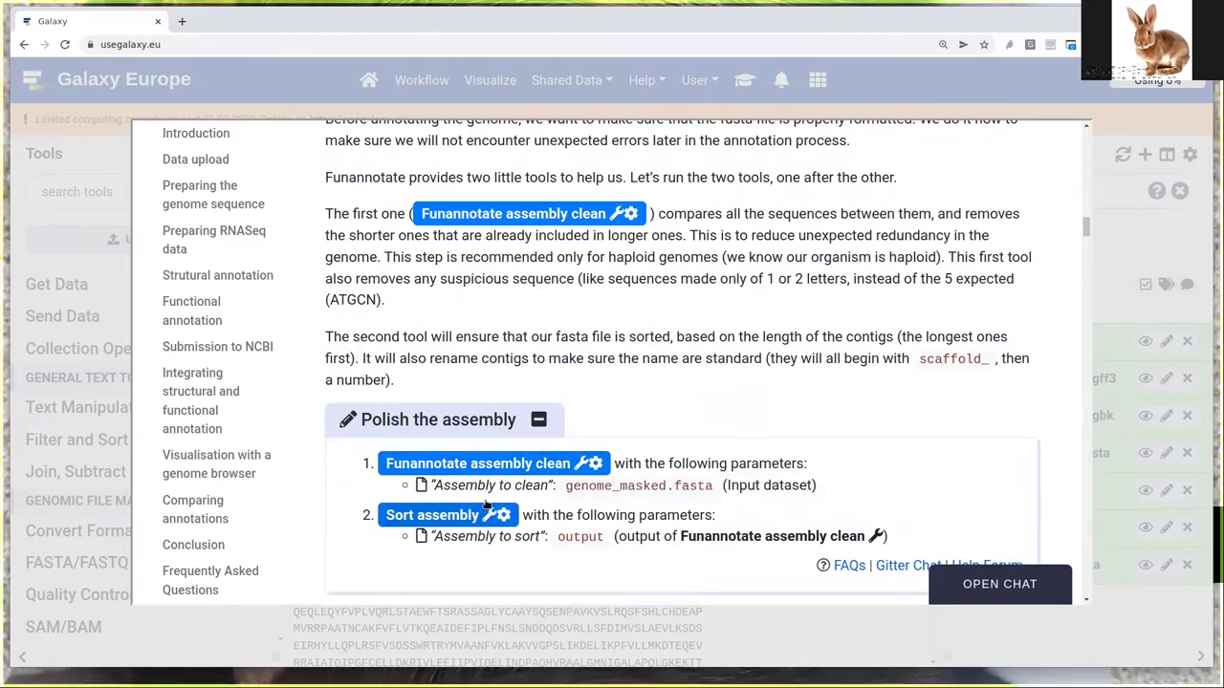
left_click(509, 464)
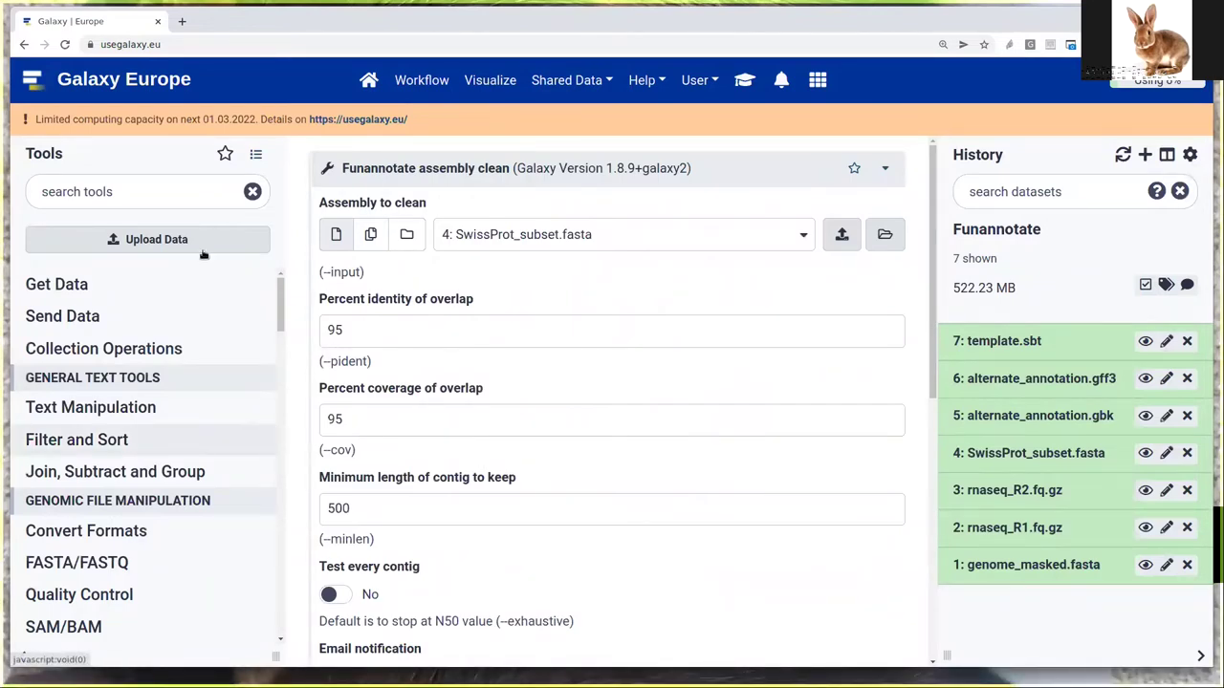
Run Funannotate assembly clean on 1: genome_masked.fasta, keeping the default overlap and minimum contig length settings
left_click(624, 237)
left_click(582, 328)
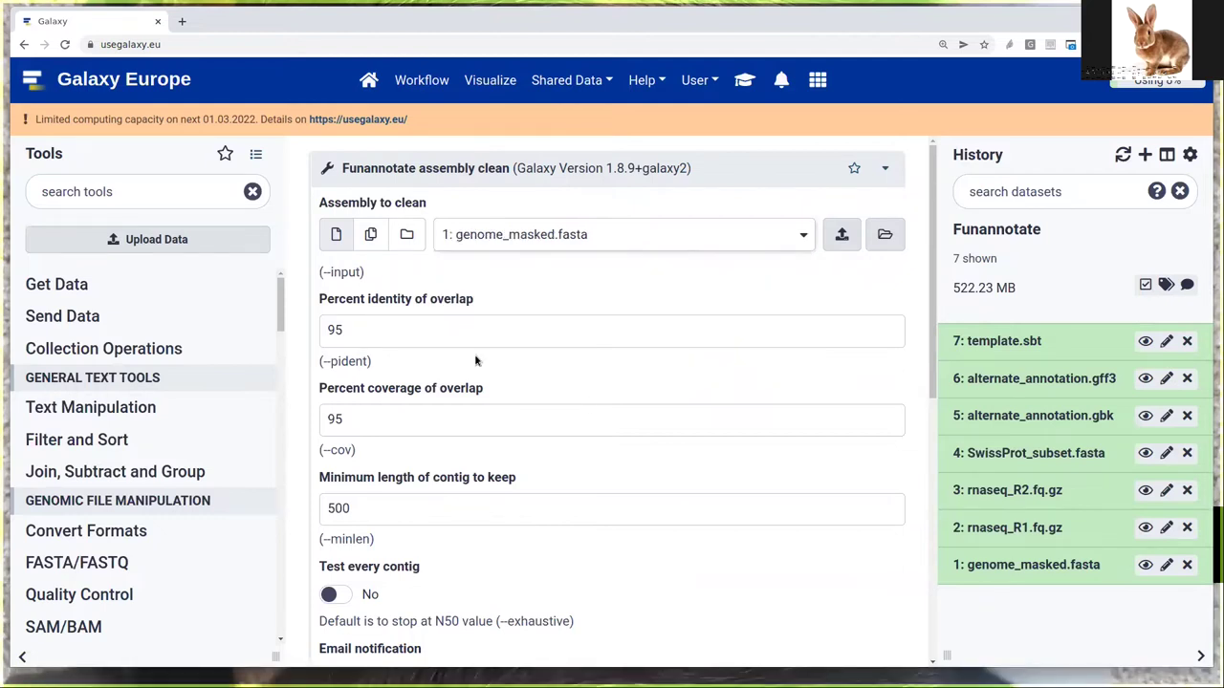
scroll(472, 341, "down", 1)
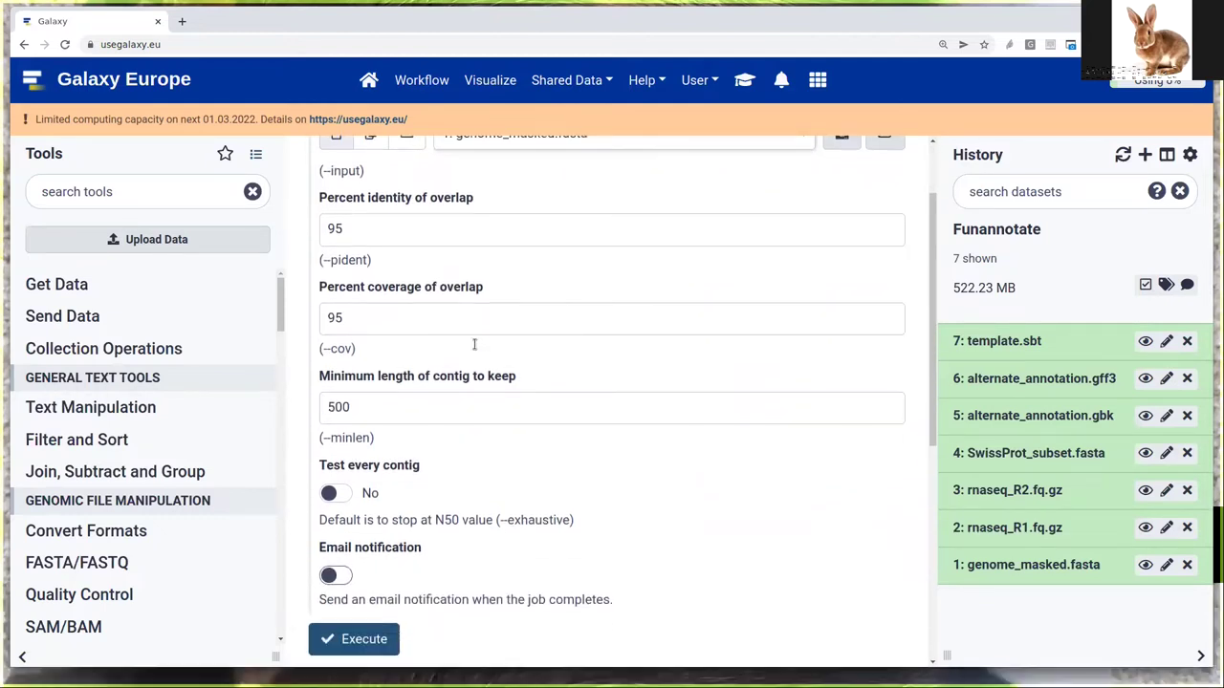
scroll(515, 433, "up", 1)
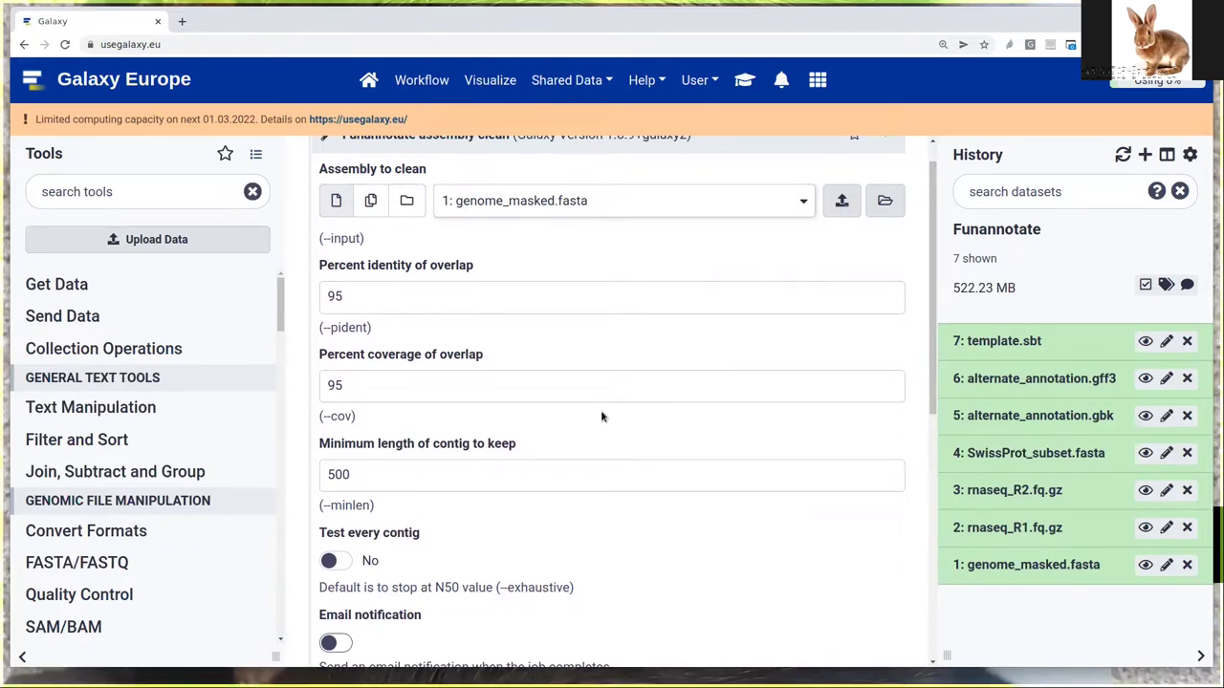
left_click(377, 476)
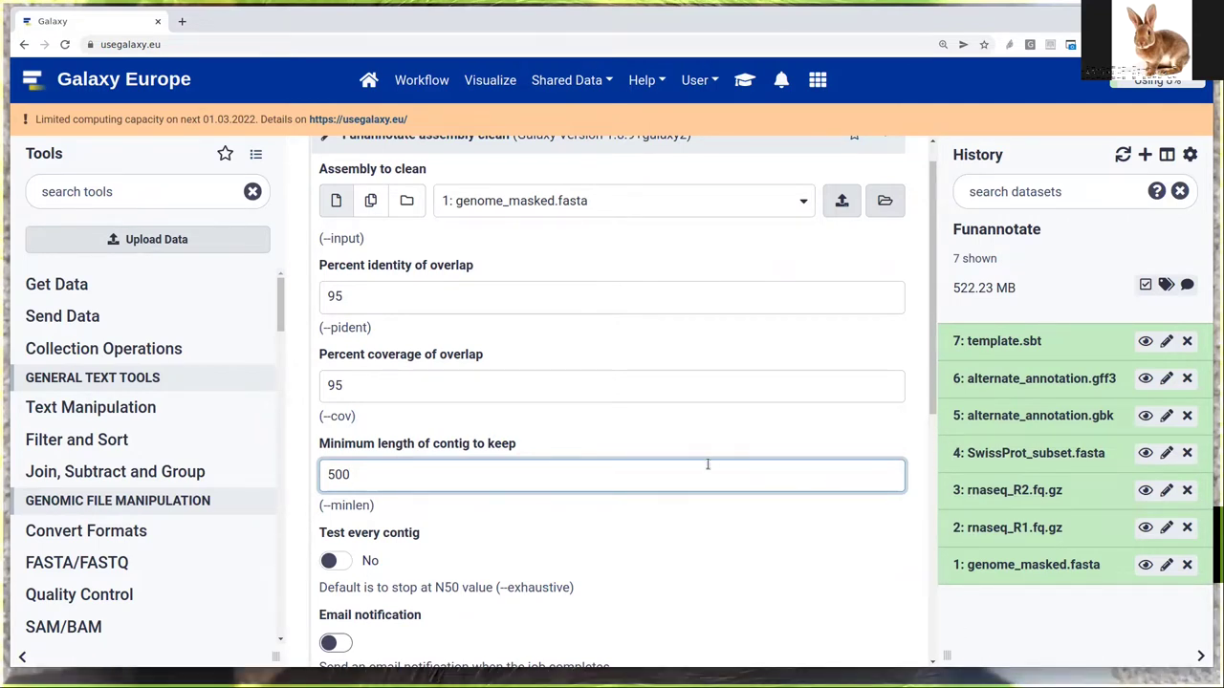
scroll(681, 510, "down", 2)
scroll(536, 488, "up", 2)
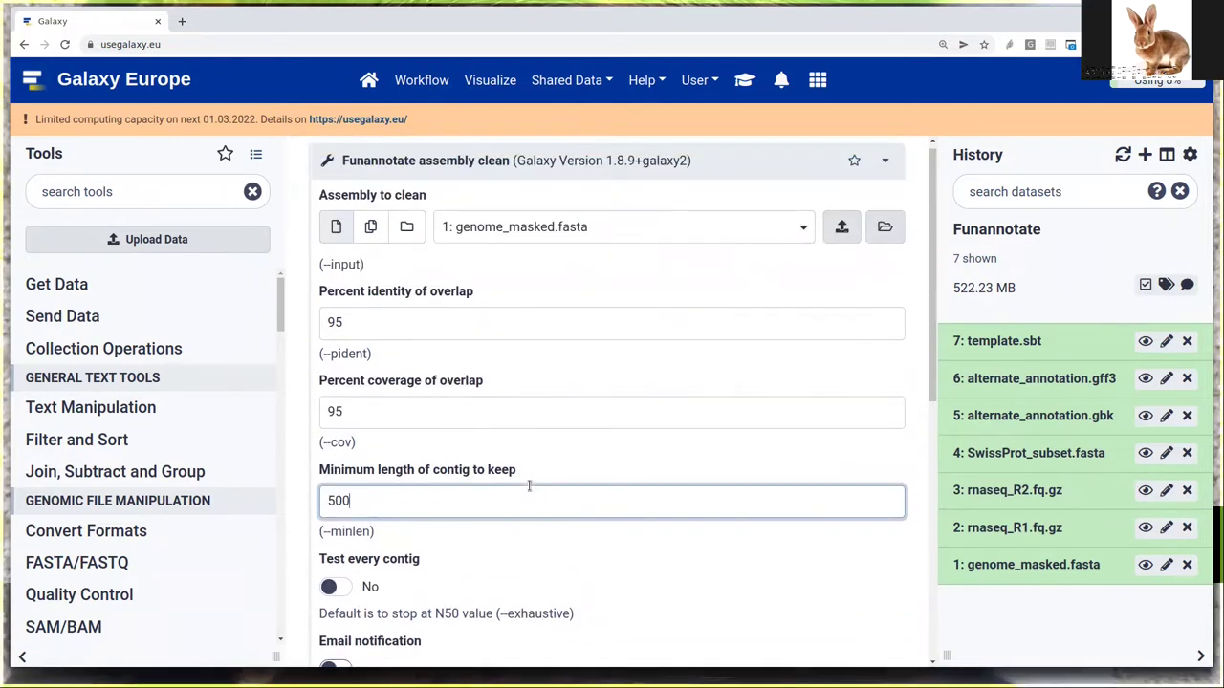
scroll(516, 373, "down", 2)
left_click(394, 538)
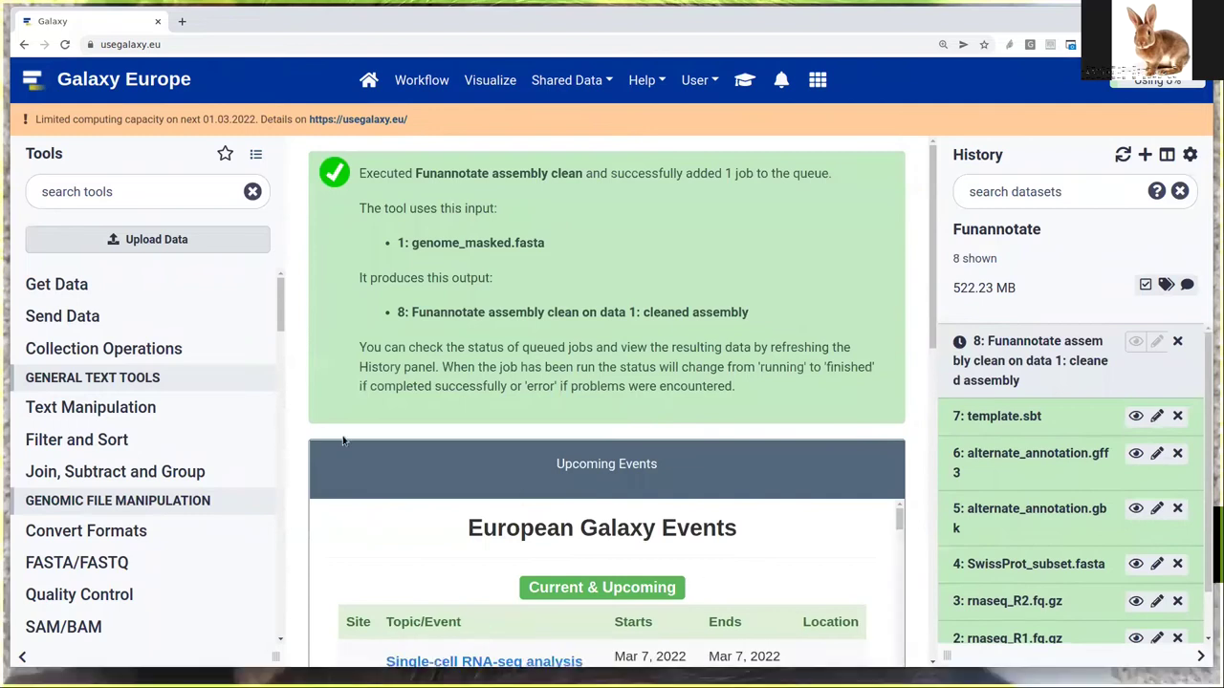
Search the tools for "sort" and open the Sort assembly tool
left_click(181, 197)
type("sort")
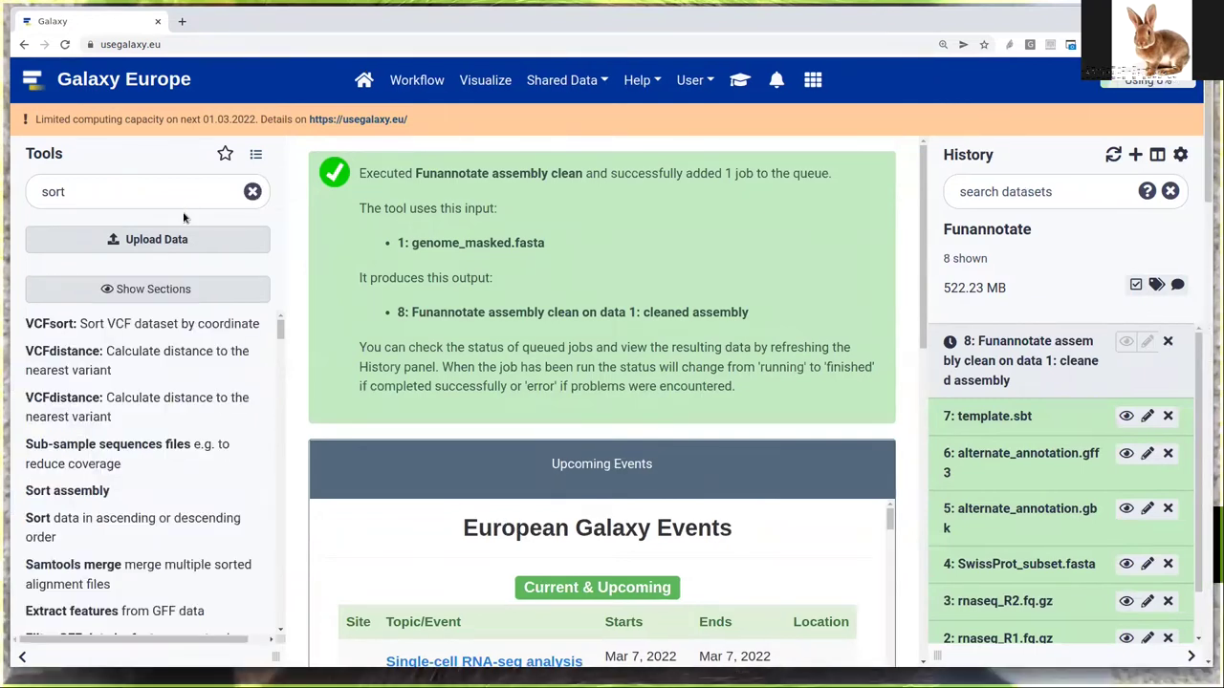
left_click(131, 492)
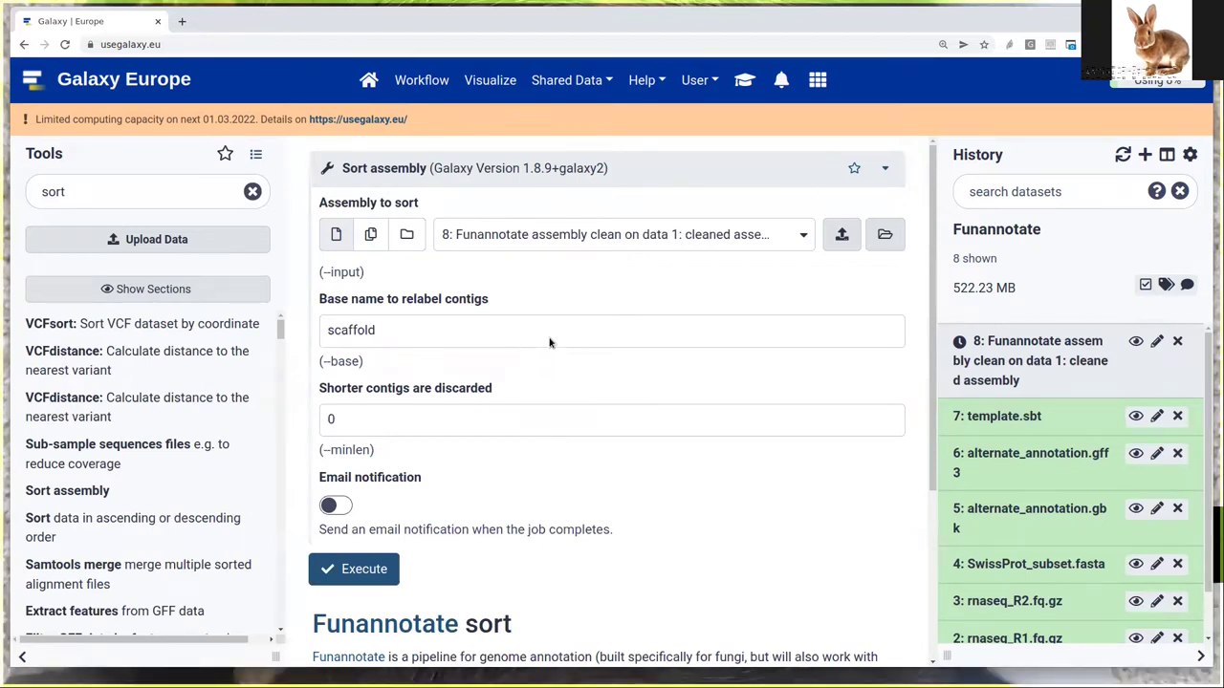
Run Sort assembly on the cleaned assembly from dataset 8, keeping the base name scaffold and a minimum contig length of 0
left_click(528, 237)
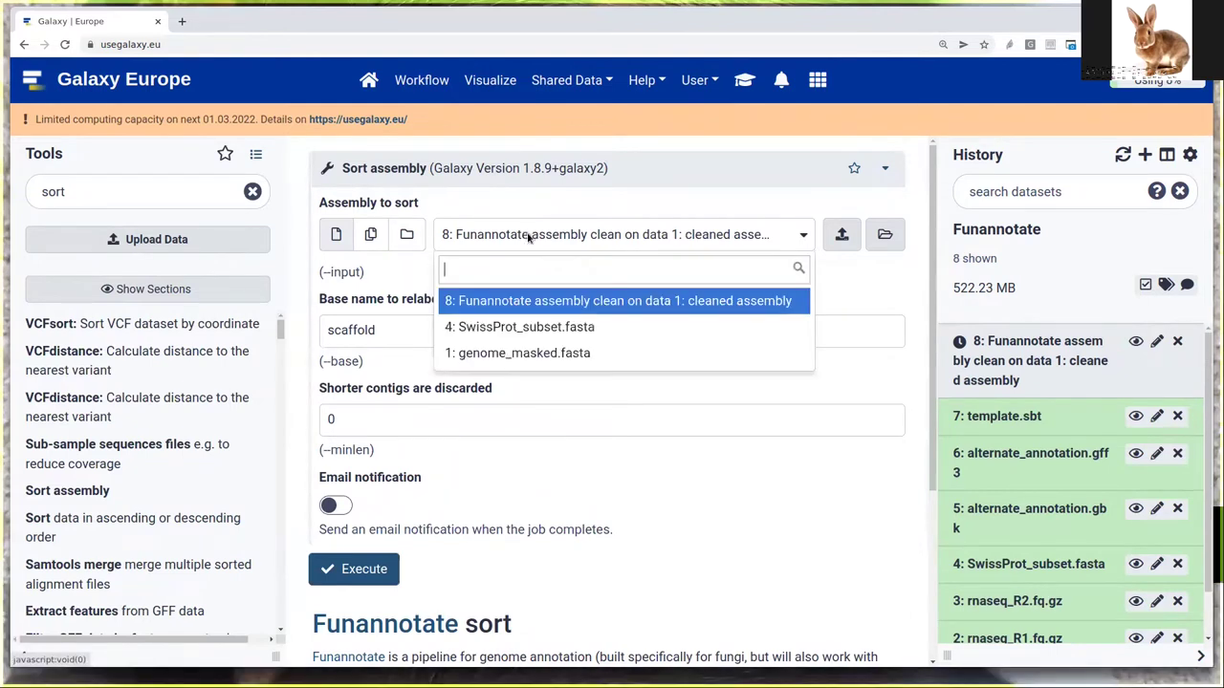
left_click(548, 306)
left_click(419, 332)
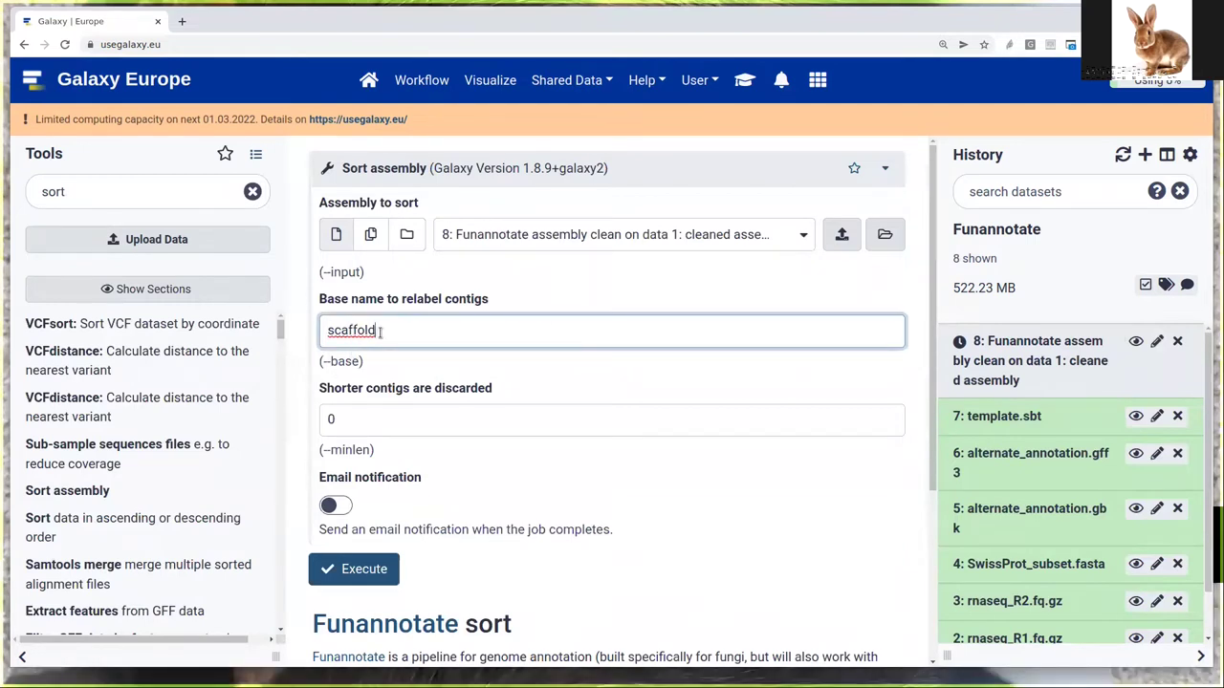
left_click(327, 331)
left_click_drag(327, 331, 396, 331)
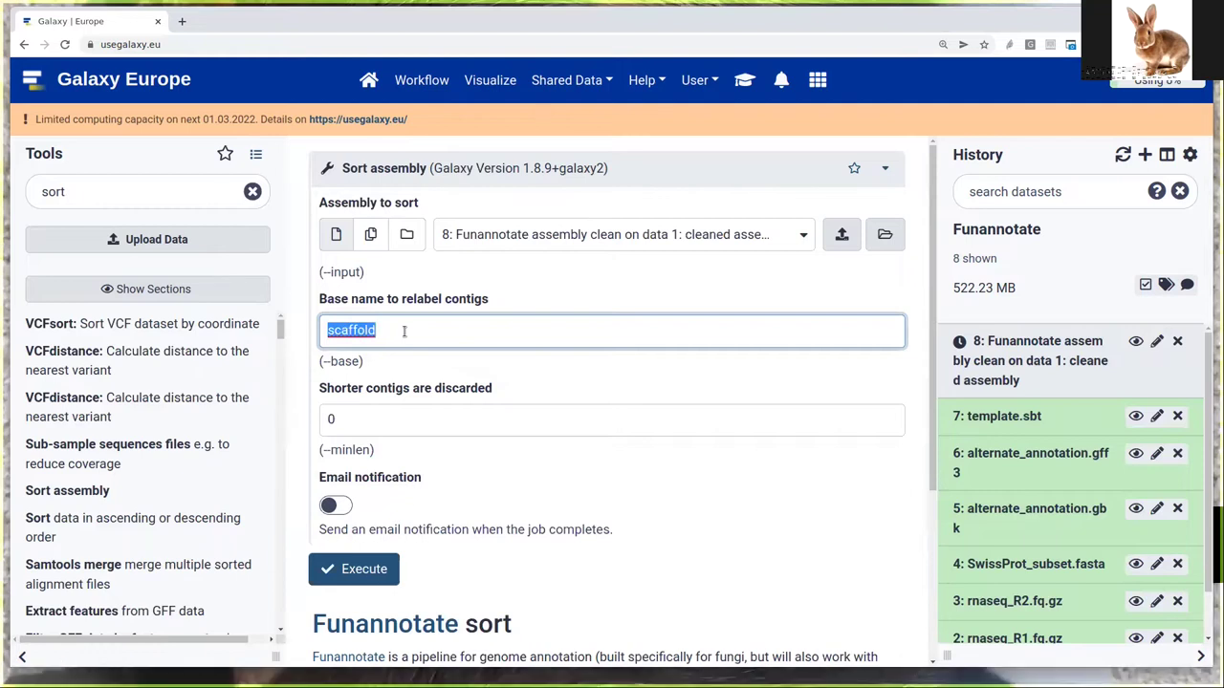
left_click(445, 331)
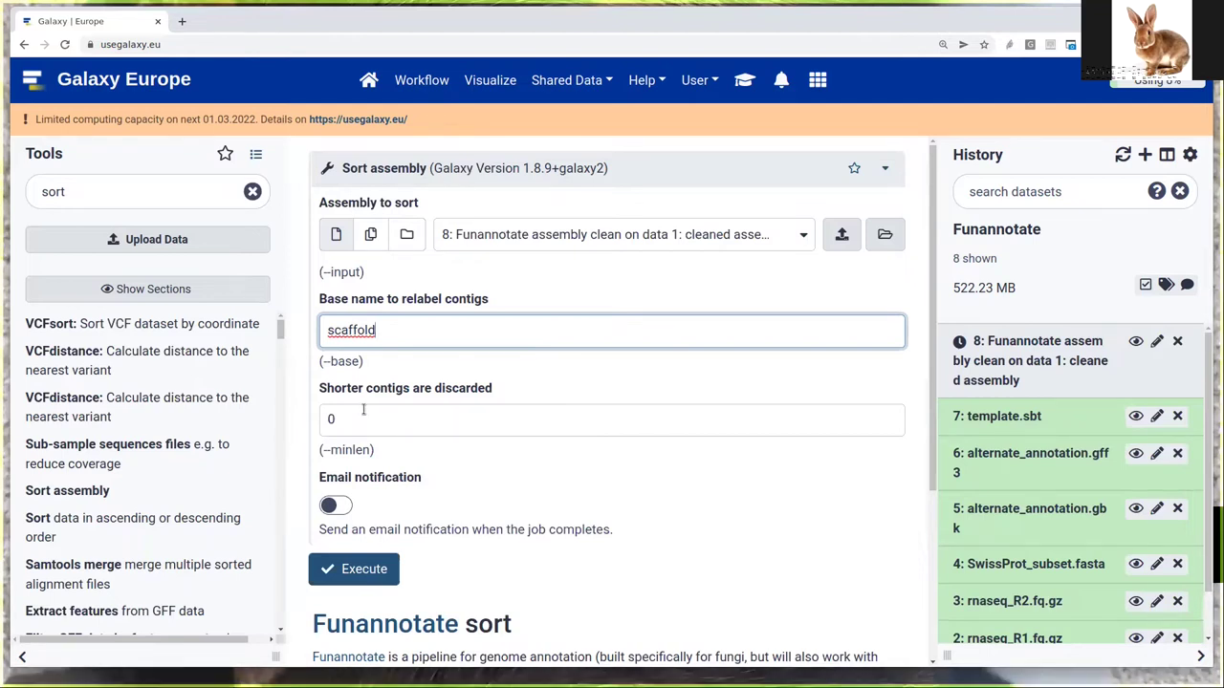
key("Tab")
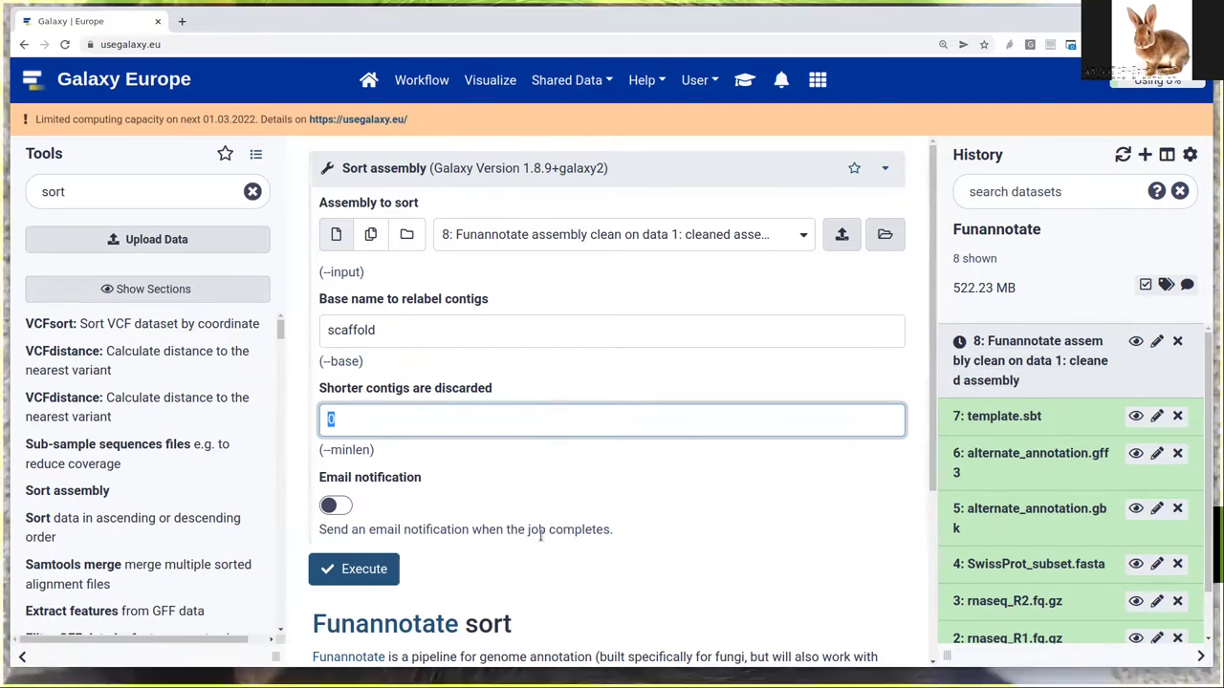
left_click(367, 574)
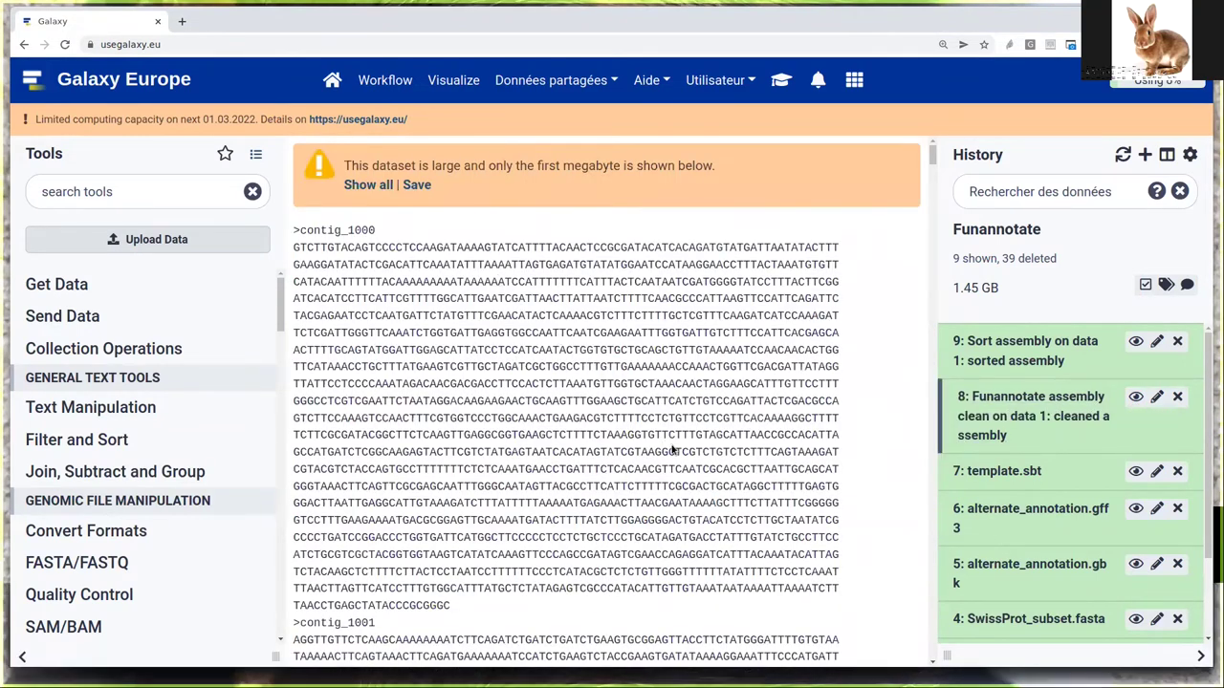
Compare the number of sequences in the cleaned assembly with that in the original genome_masked.fasta
scroll(672, 443, "down", 3)
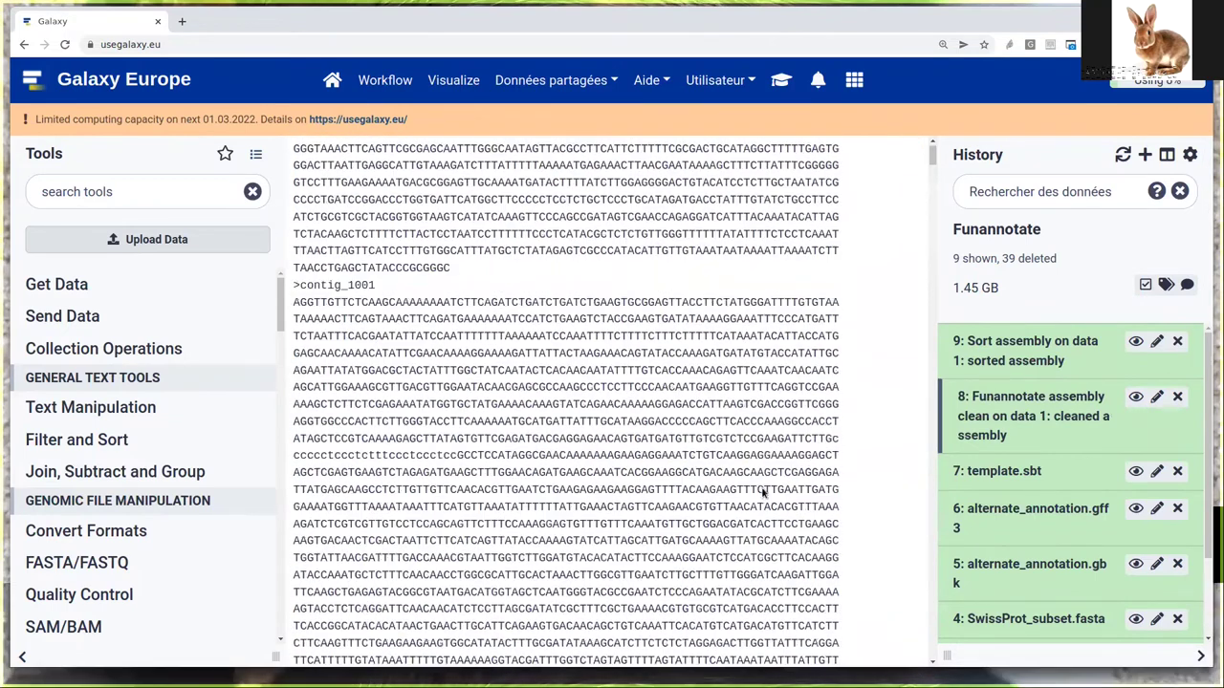
scroll(671, 443, "up", 3)
left_click(999, 426)
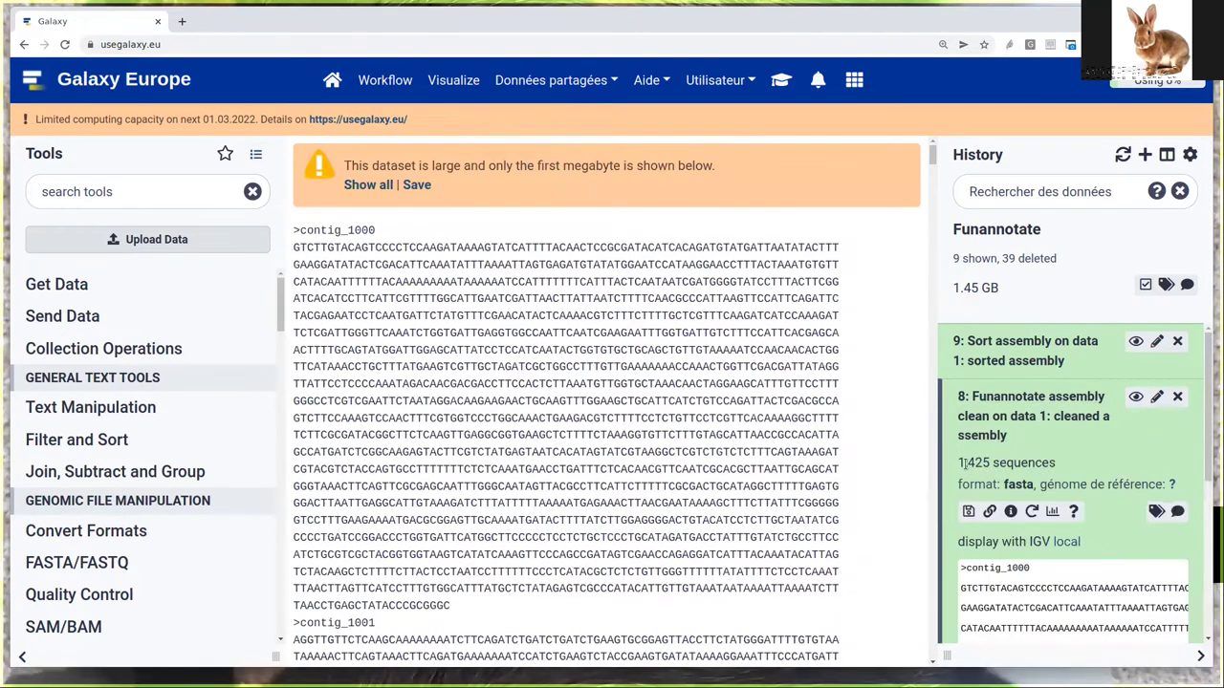
left_click_drag(958, 463, 988, 466)
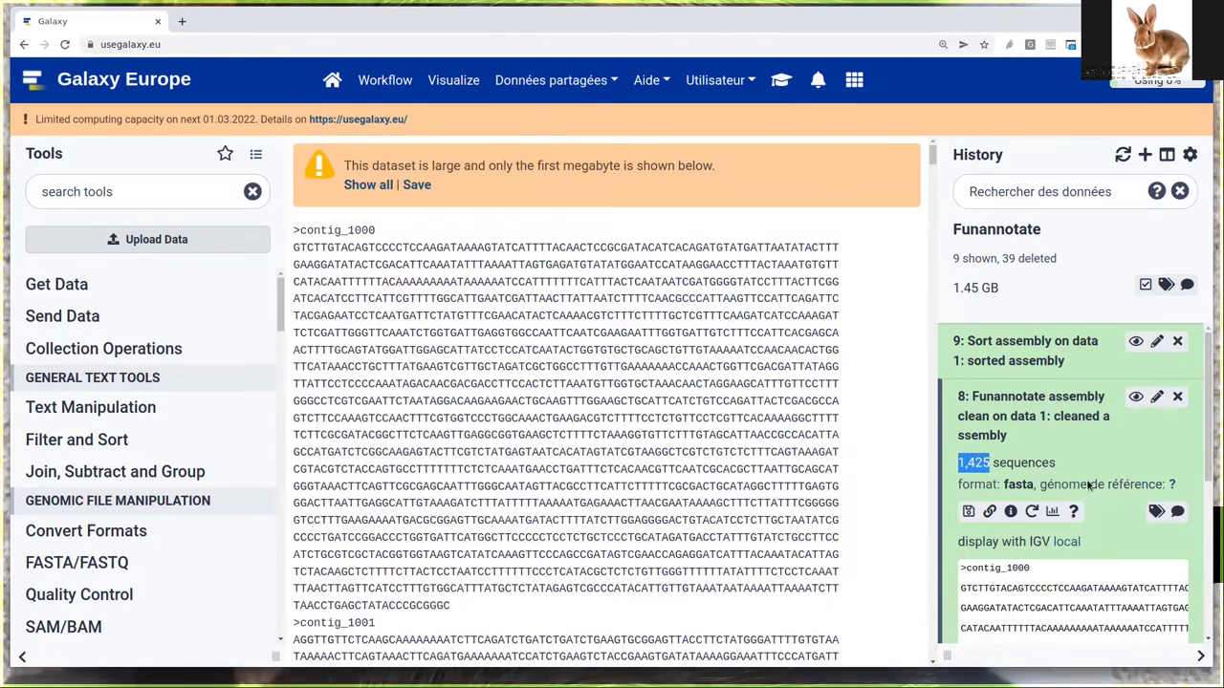
scroll(1087, 484, "down", 5)
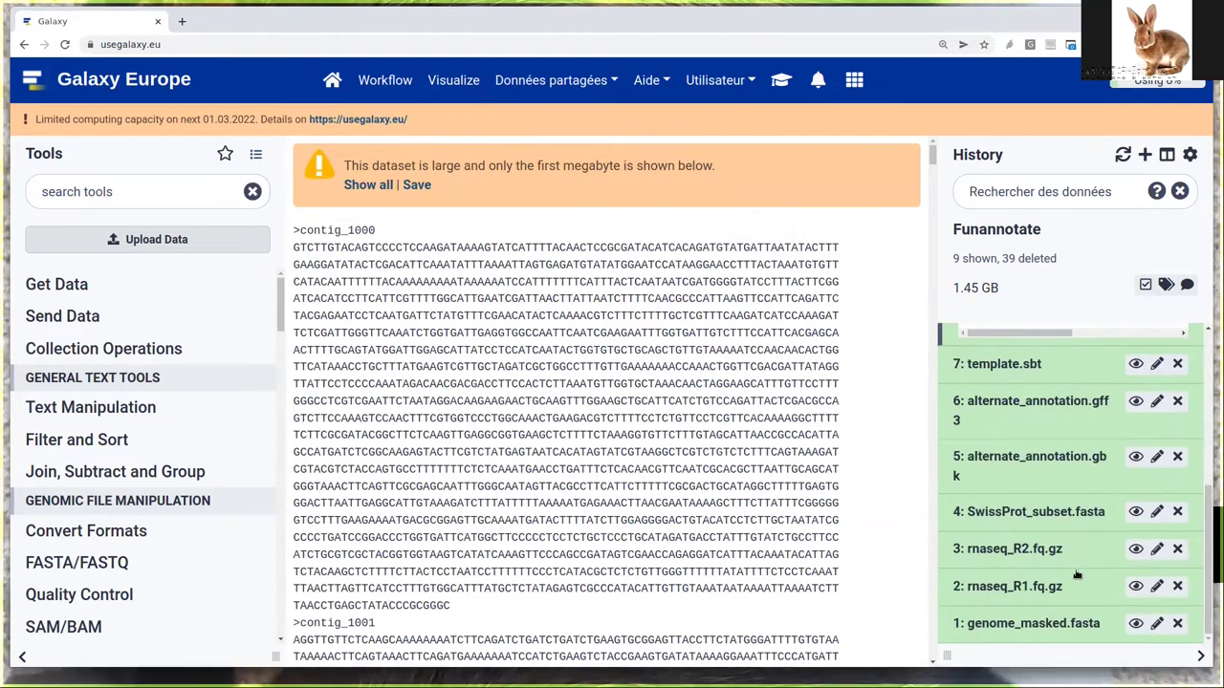
left_click(985, 623)
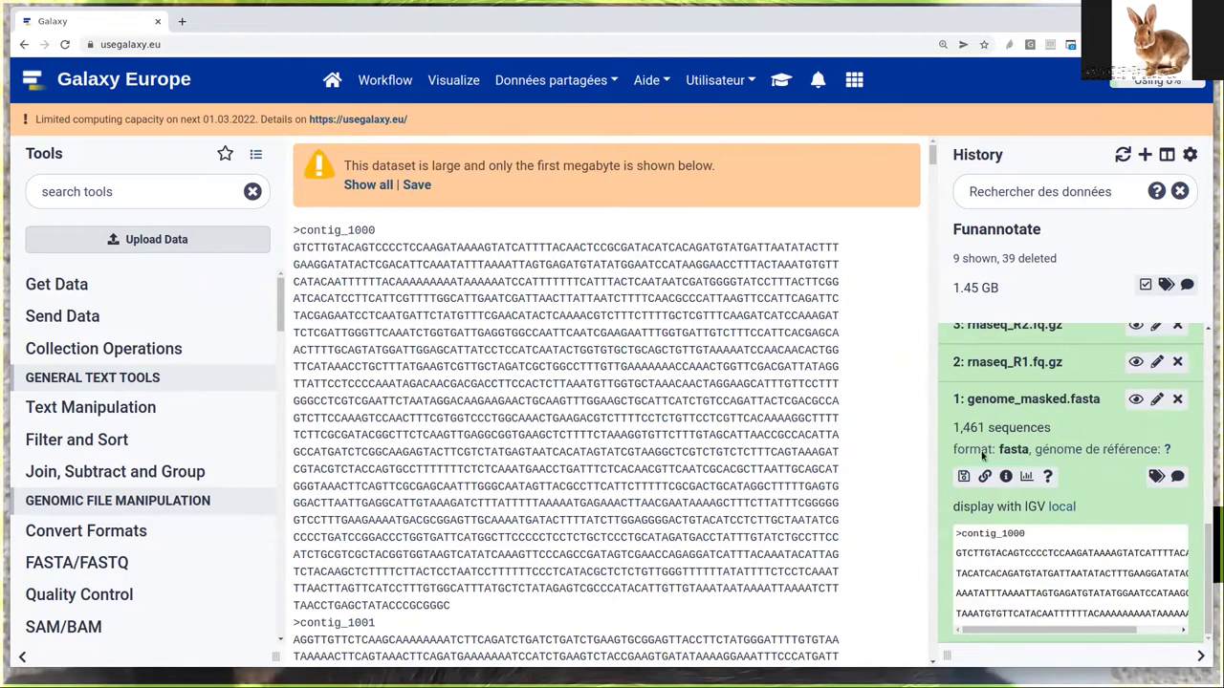
Look through the contigs of the cleaned assembly, and collapse the details of genome_masked.fasta and the cleaned assembly
scroll(841, 466, "down", 5)
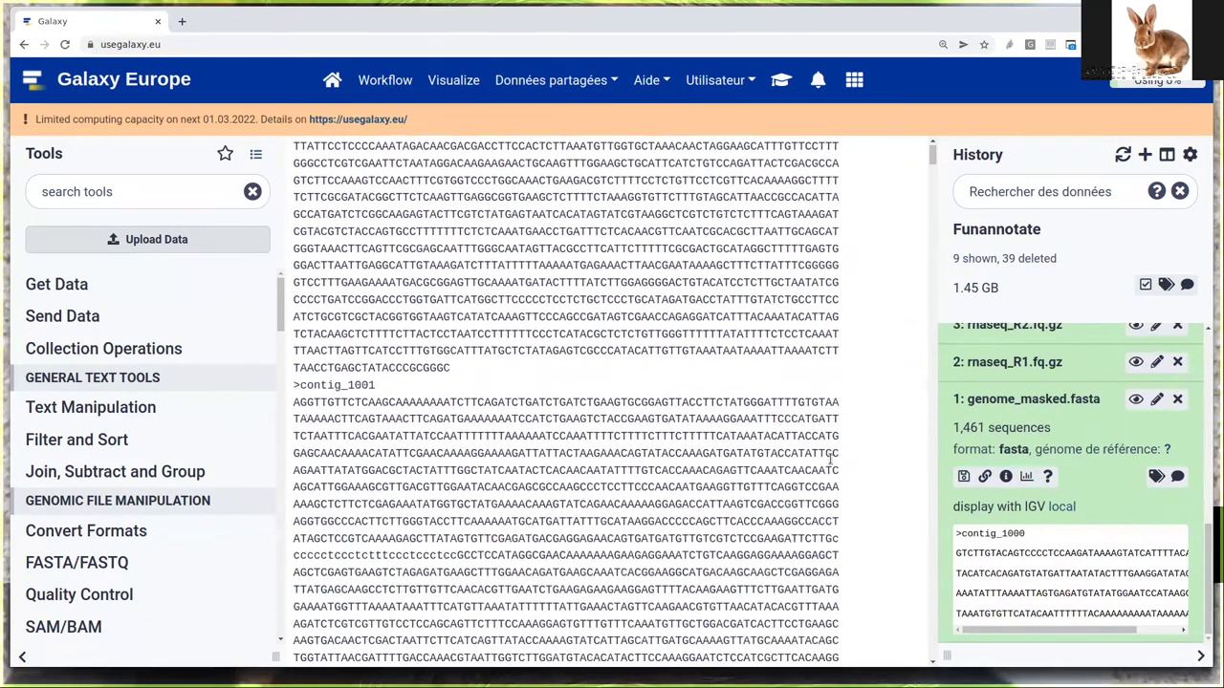
scroll(842, 466, "down", 6)
scroll(886, 473, "down", 1)
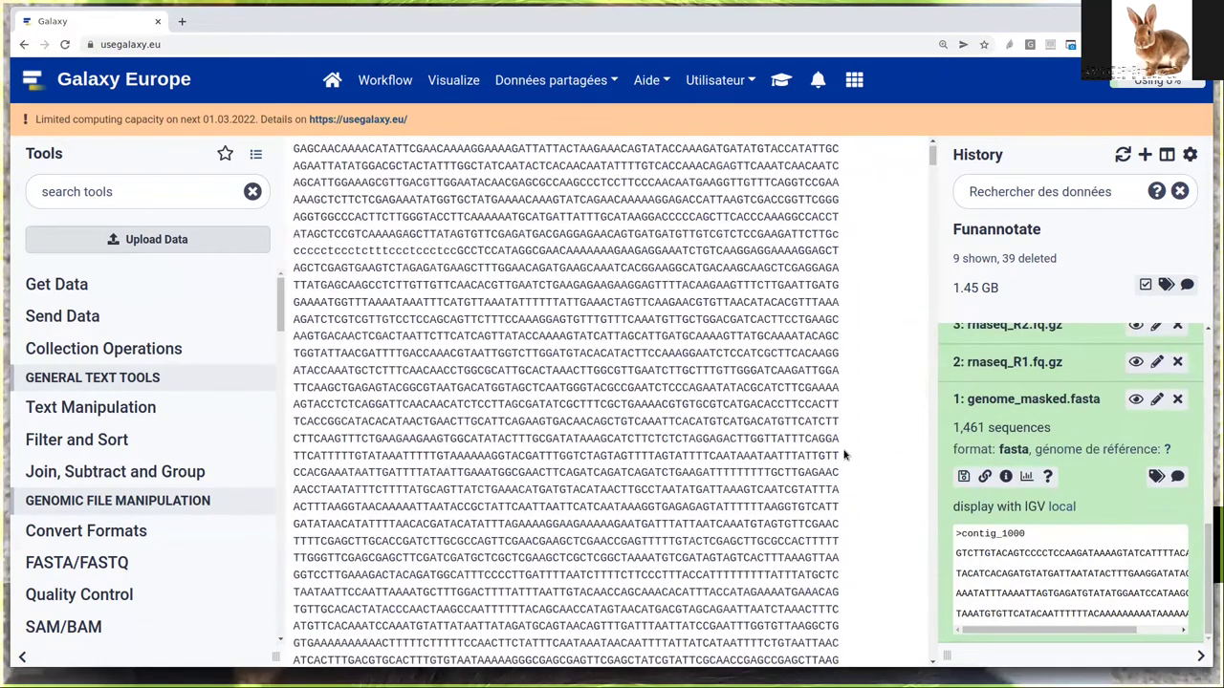
scroll(841, 445, "down", 8)
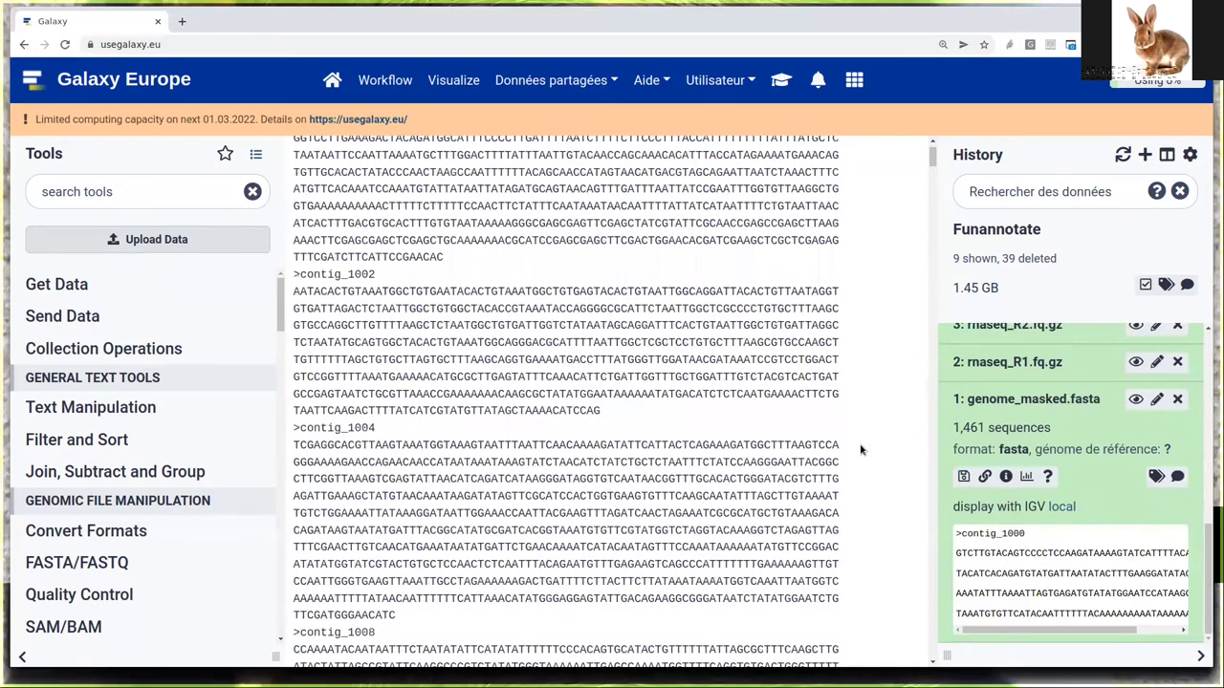
scroll(864, 449, "down", 8)
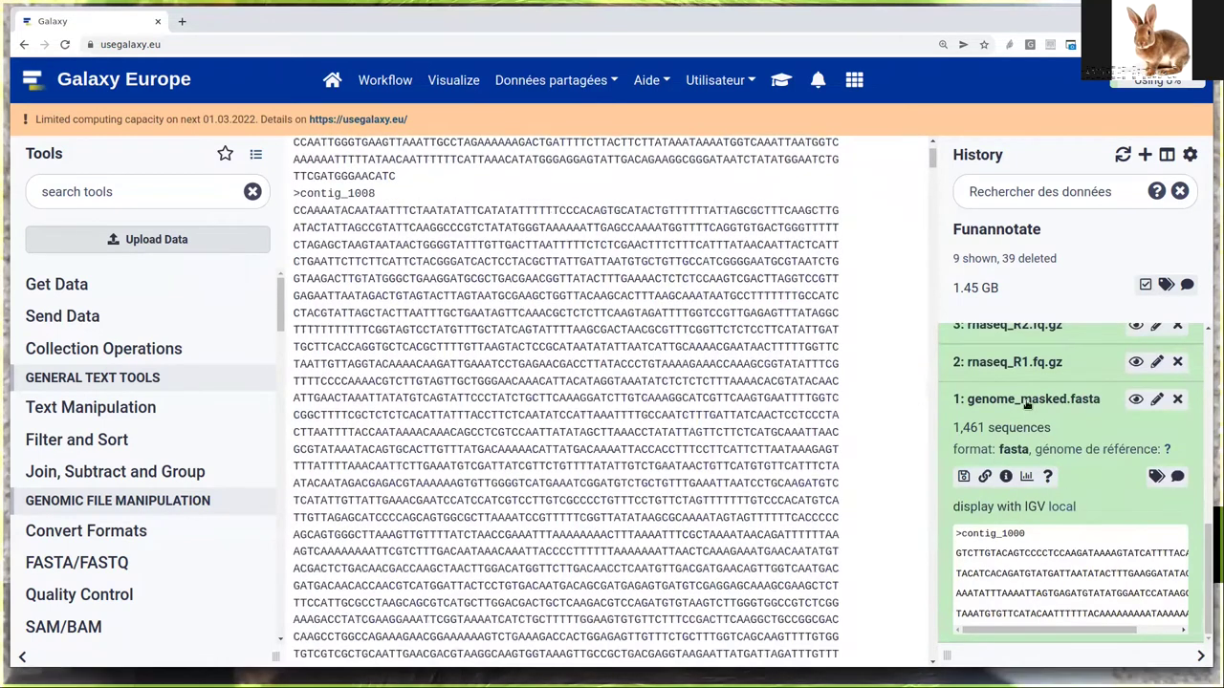
left_click(1025, 400)
scroll(1041, 411, "up", 5)
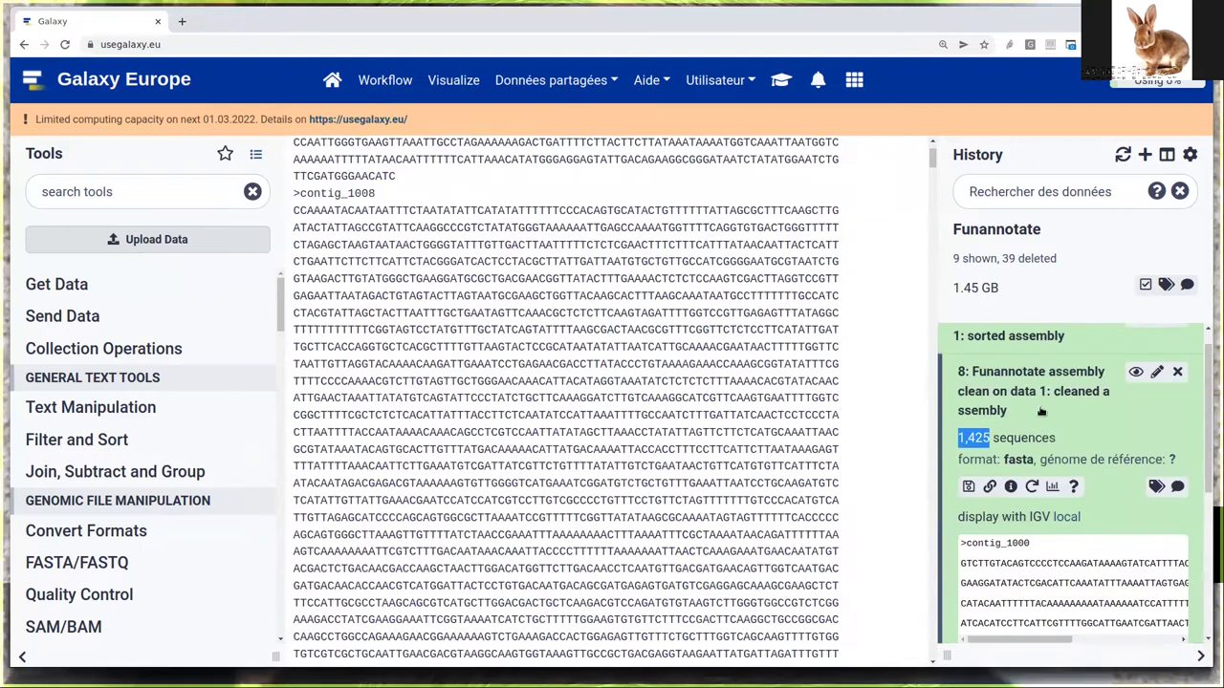
scroll(1041, 411, "up", 1)
left_click(1041, 419)
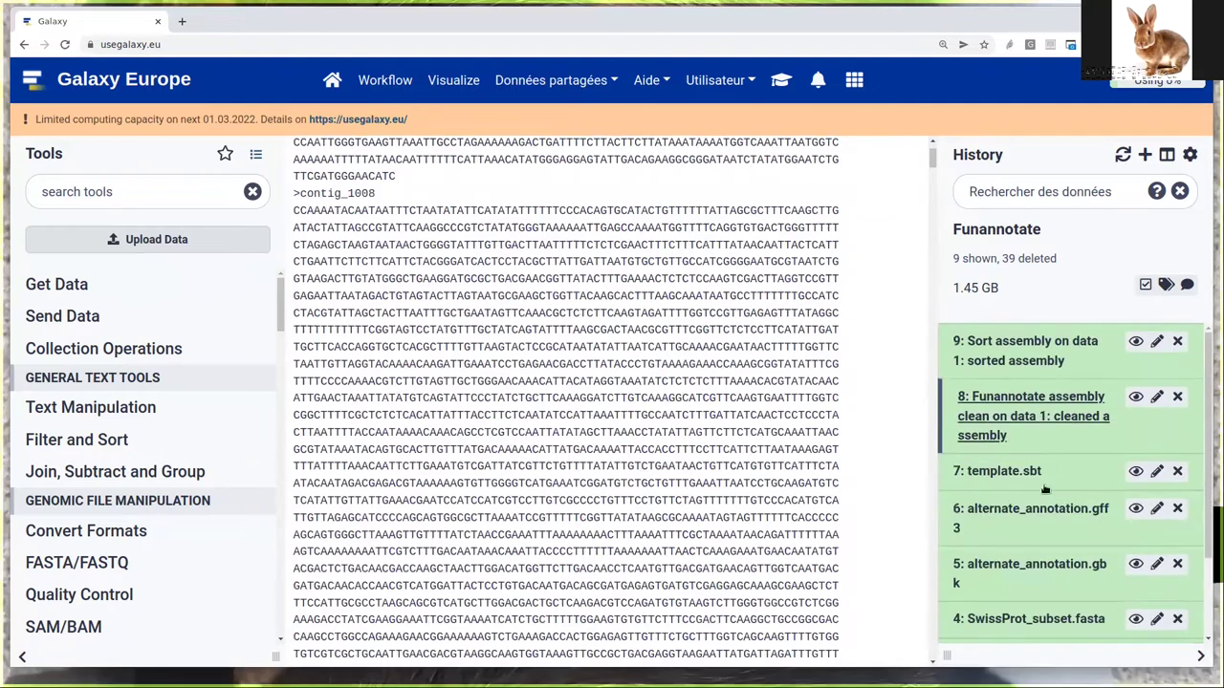
Compare the first sequence name in the cleaned assembly with the first one in the sorted assembly
left_click(1136, 341)
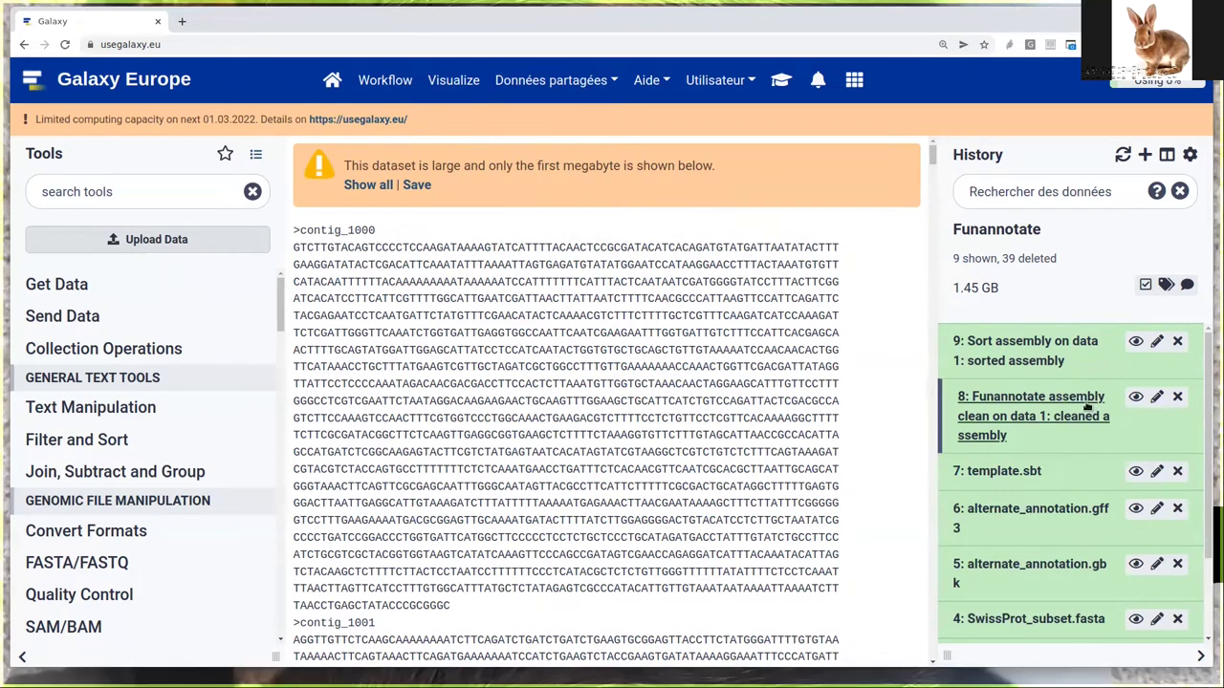
left_click_drag(300, 230, 376, 231)
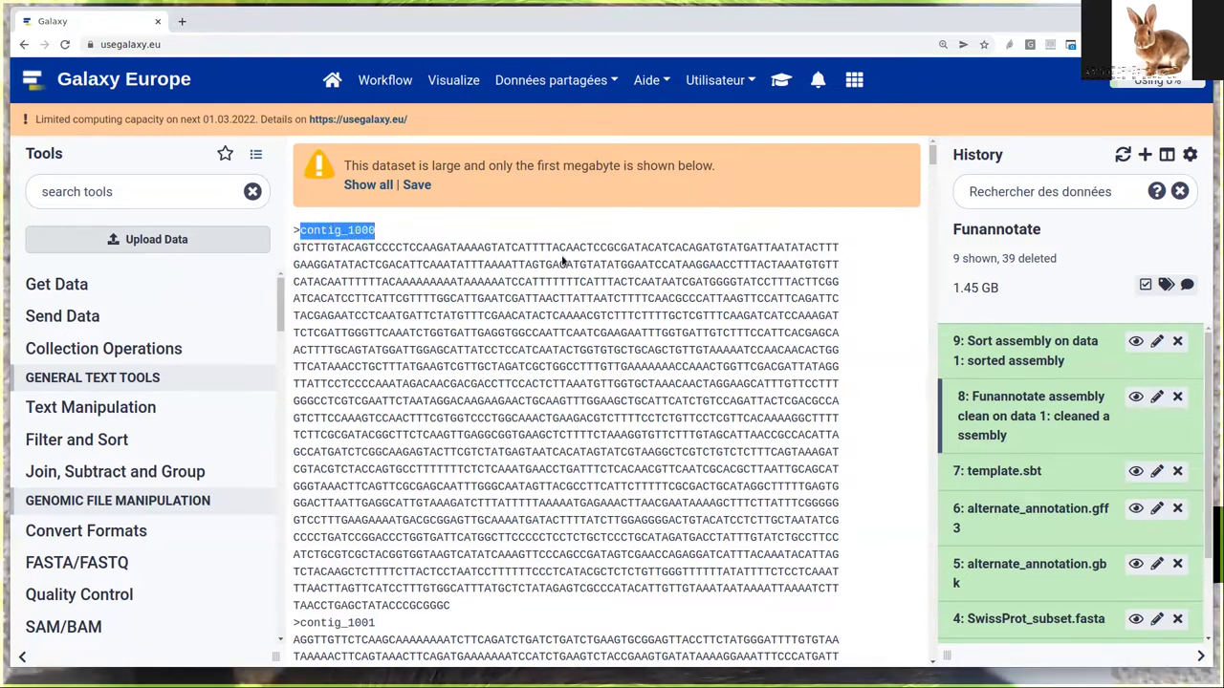
left_click(1135, 341)
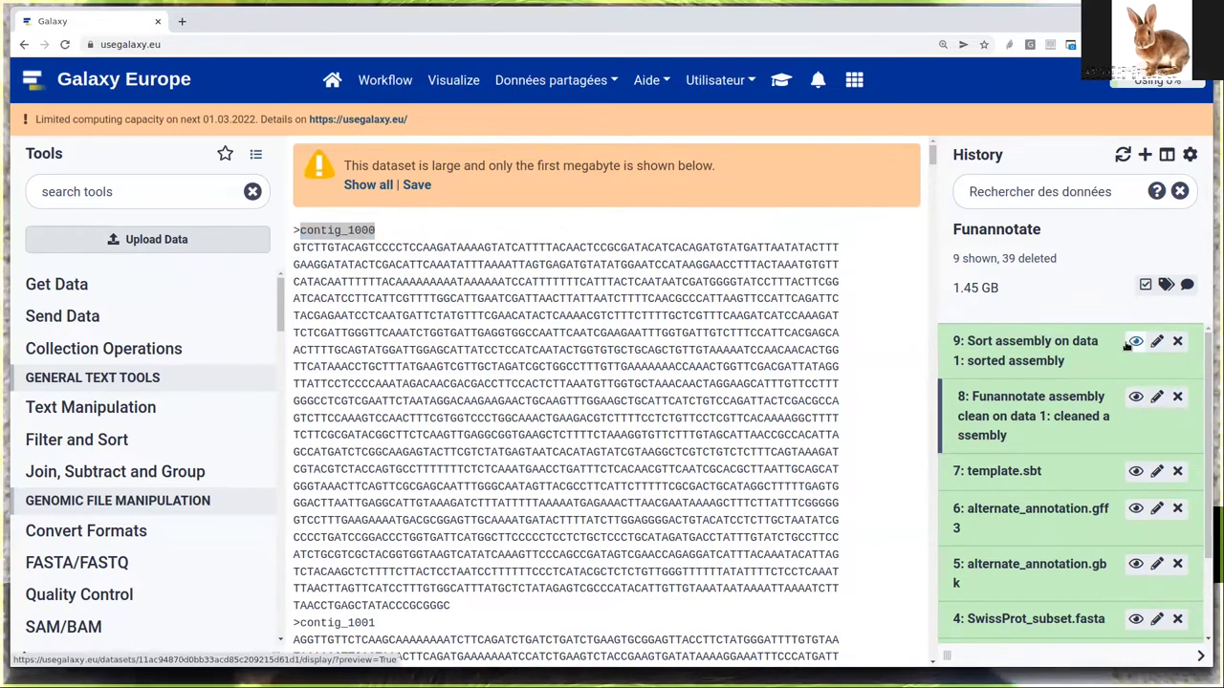
left_click_drag(299, 230, 371, 232)
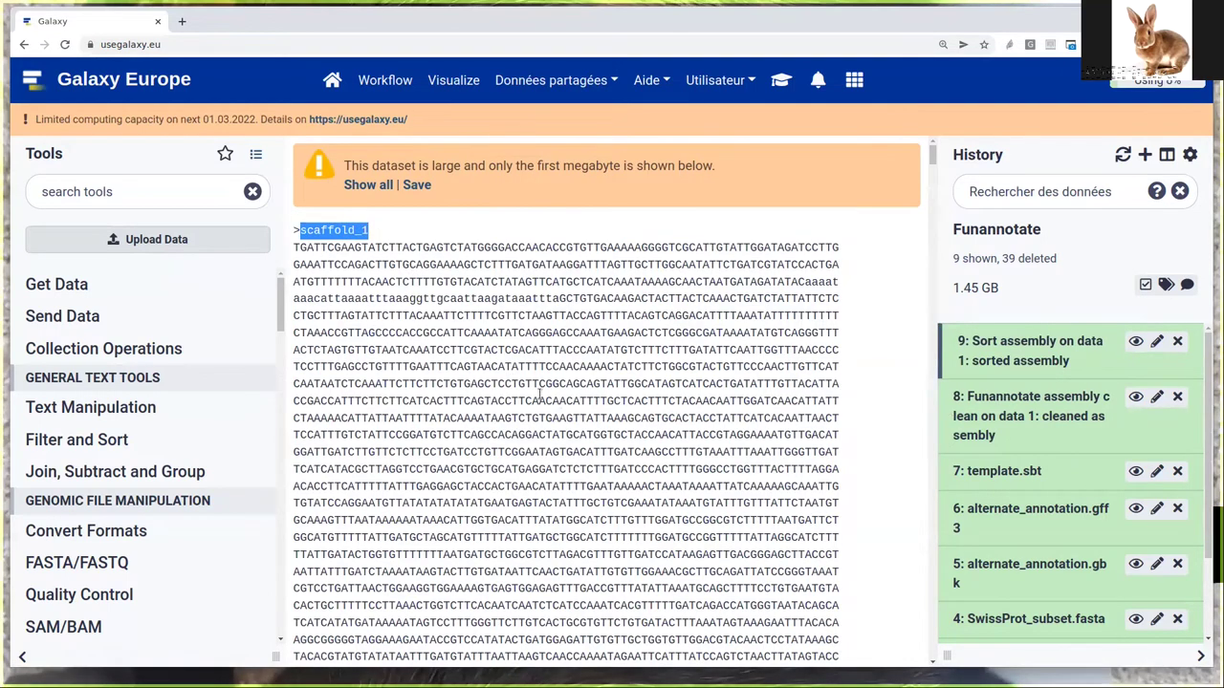
Examine the sorted assembly's sequence for lowercase soft-masked regions, highlight one such region, and return to the beginning of scaffold_1
scroll(539, 394, "down", 10)
scroll(460, 459, "down", 5)
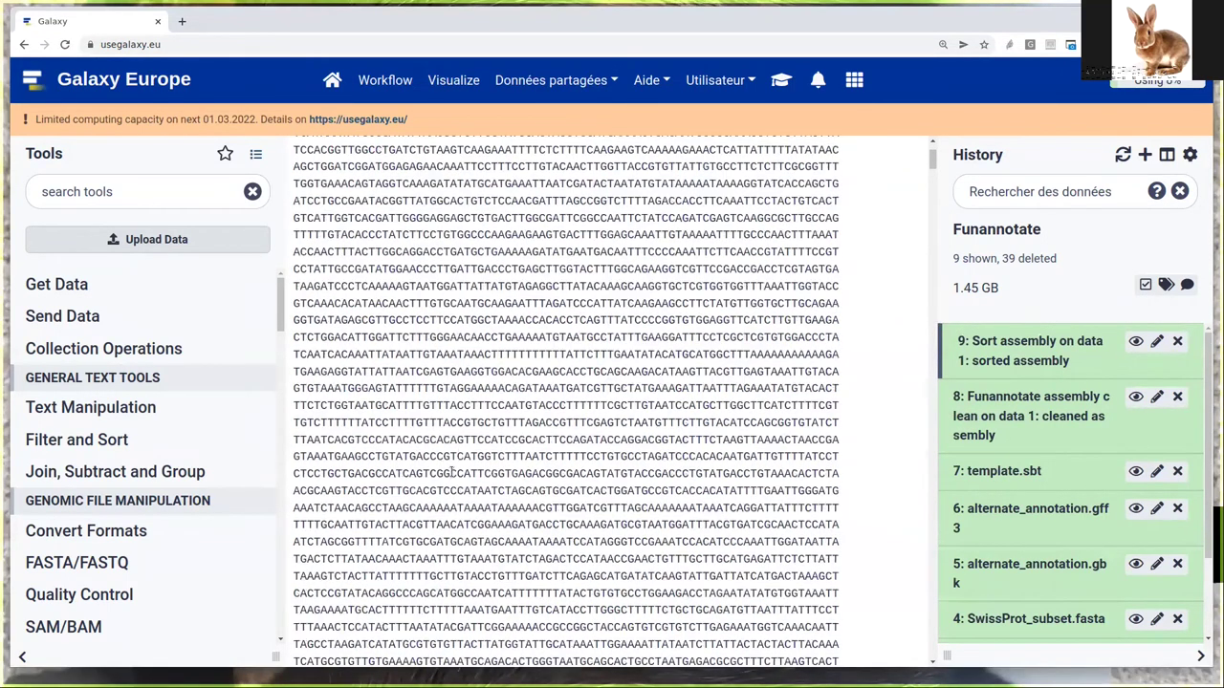
scroll(450, 475, "down", 5)
scroll(448, 469, "down", 5)
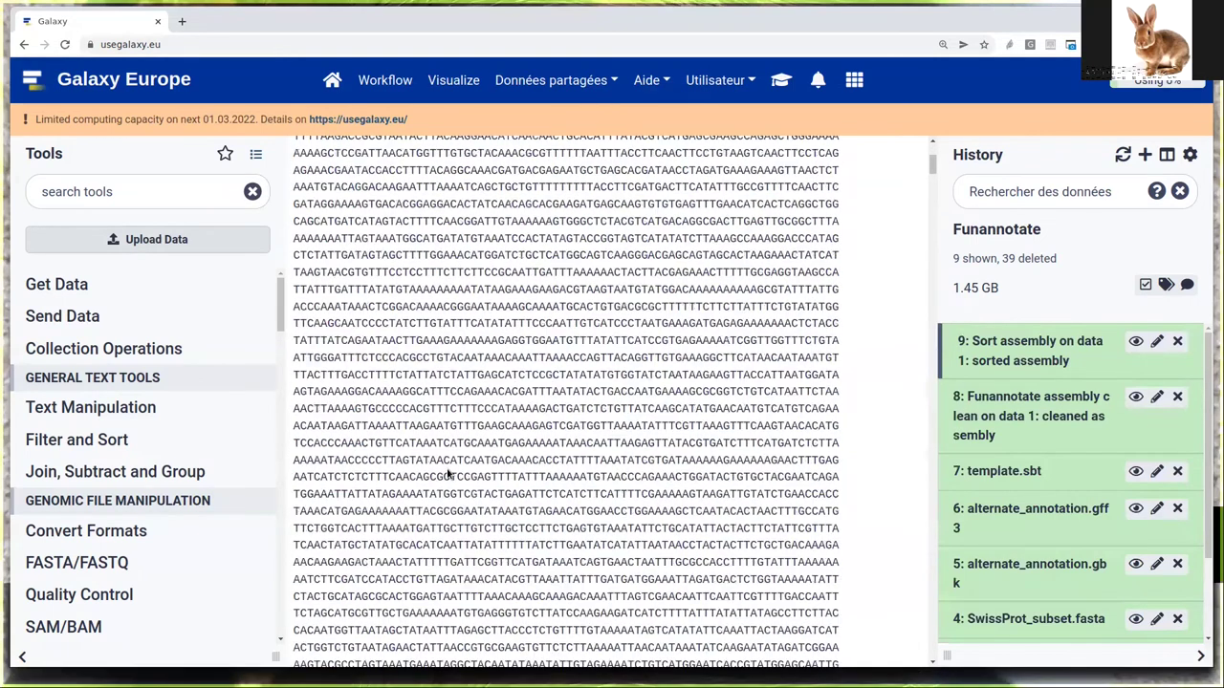
scroll(447, 472, "down", 5)
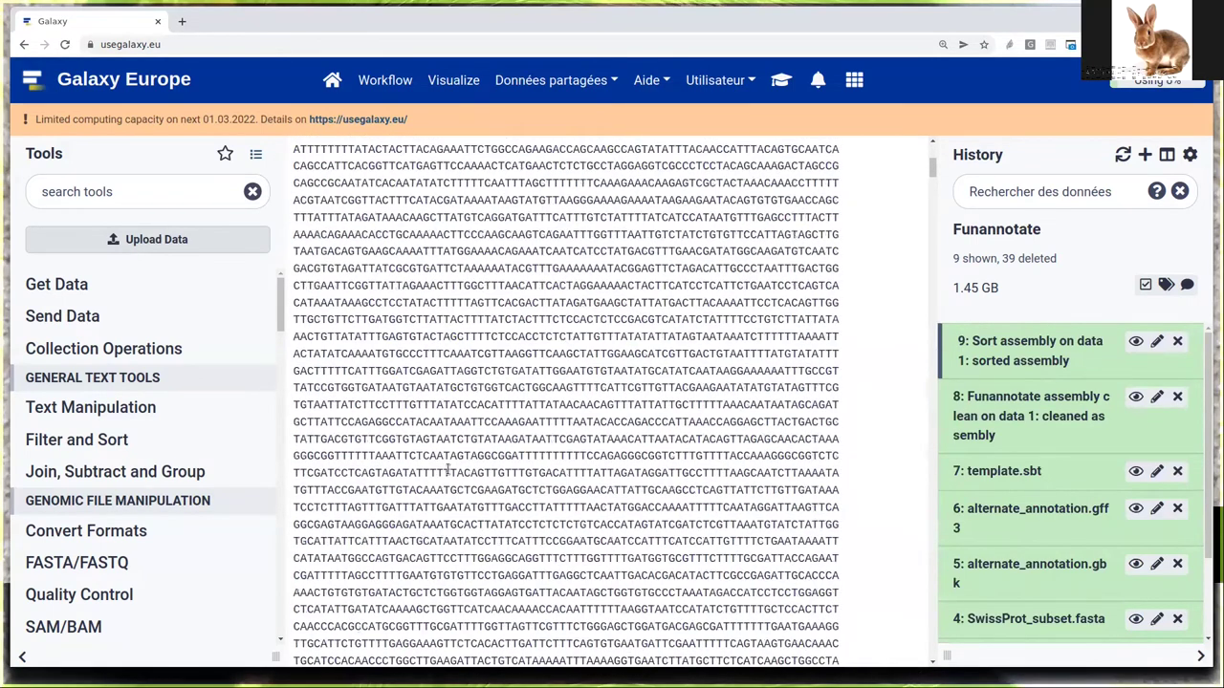
scroll(448, 469, "up", 3)
scroll(458, 461, "down", 5)
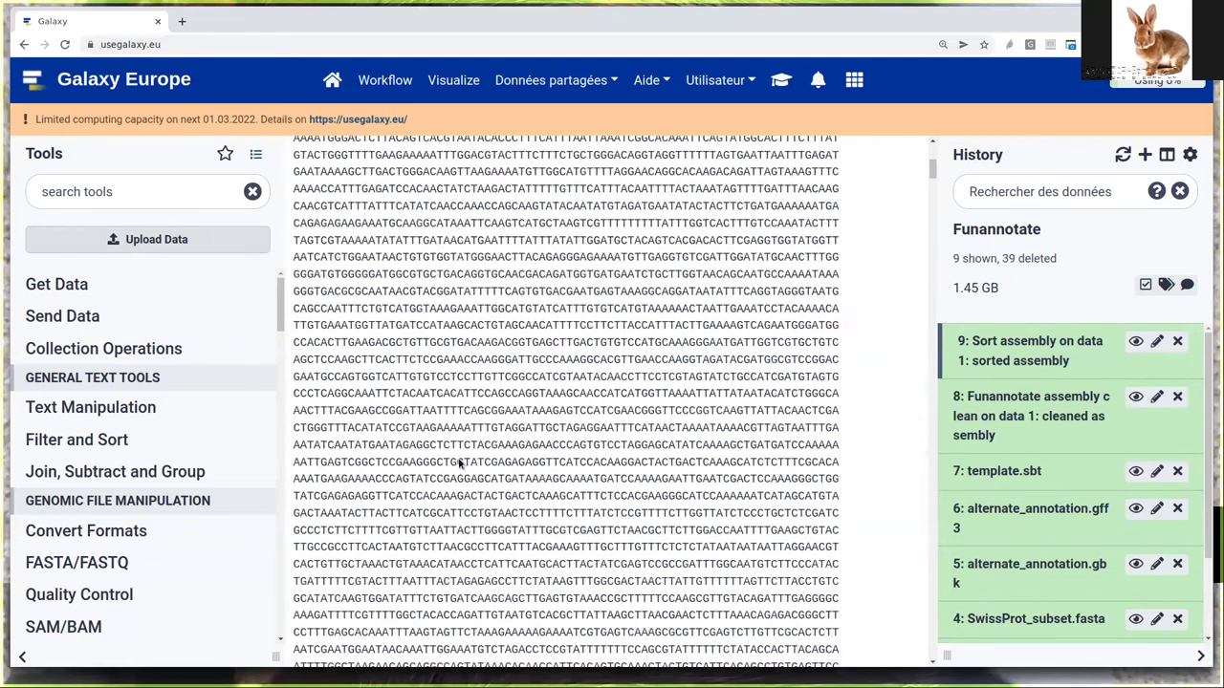
scroll(459, 463, "down", 5)
scroll(460, 463, "down", 5)
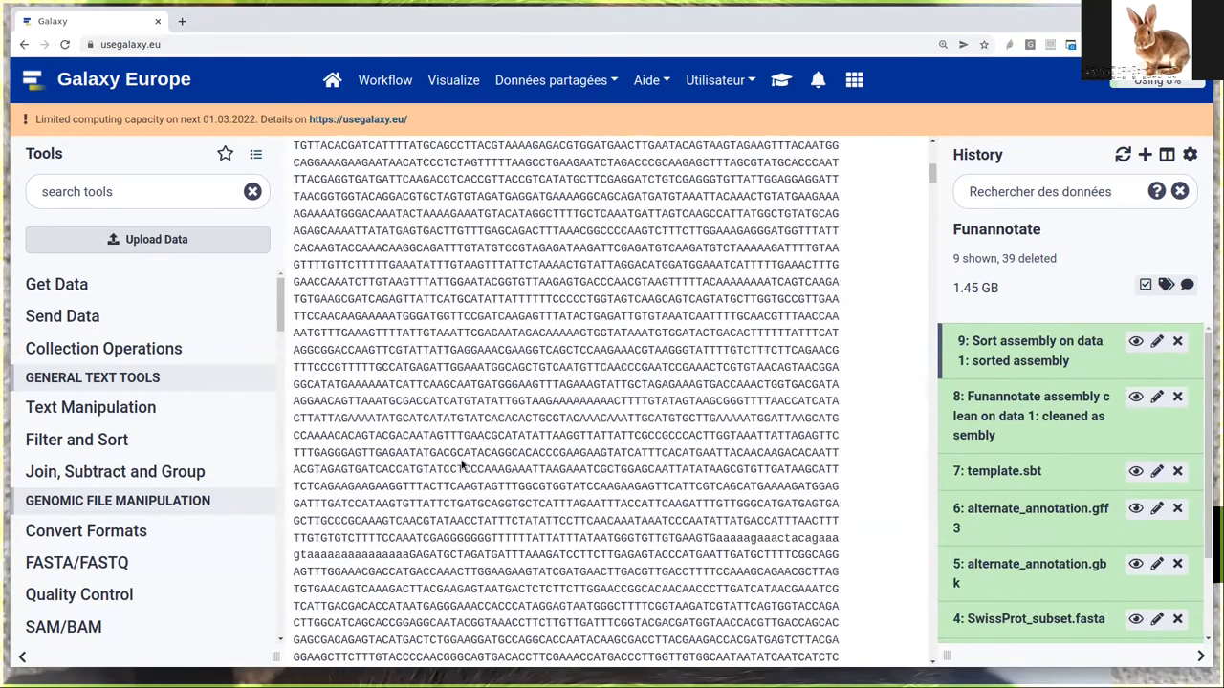
scroll(464, 464, "down", 5)
scroll(473, 462, "up", 5)
scroll(523, 478, "up", 5)
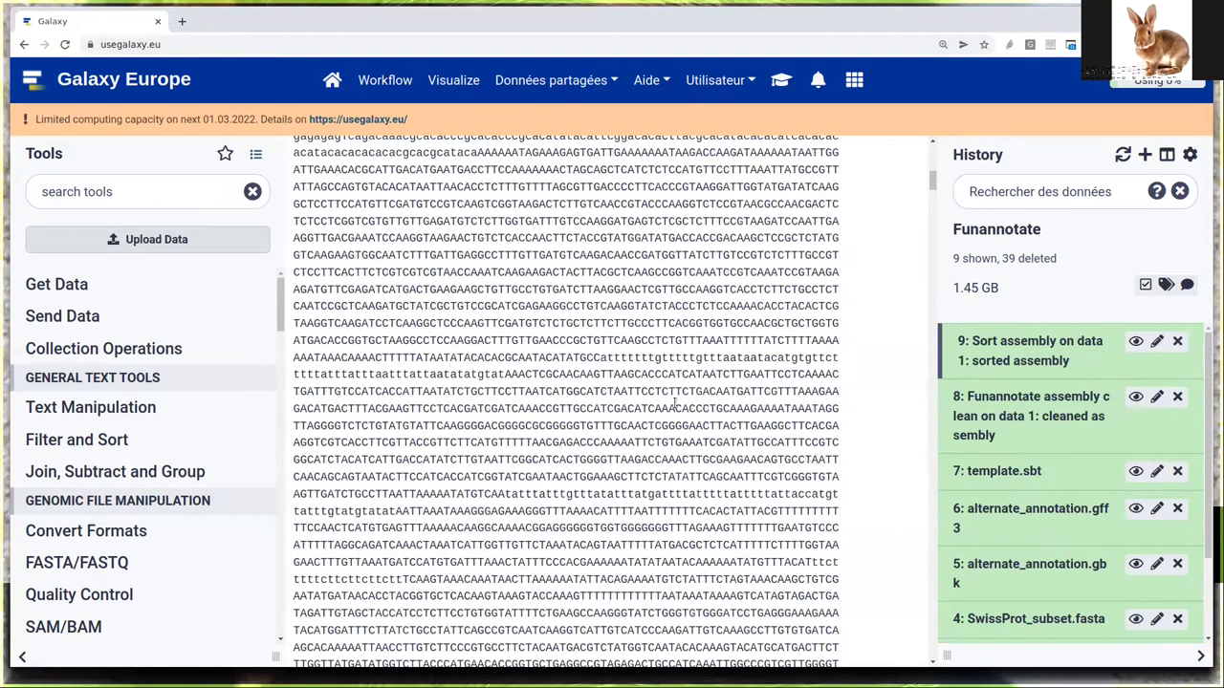
left_click_drag(506, 378, 601, 359)
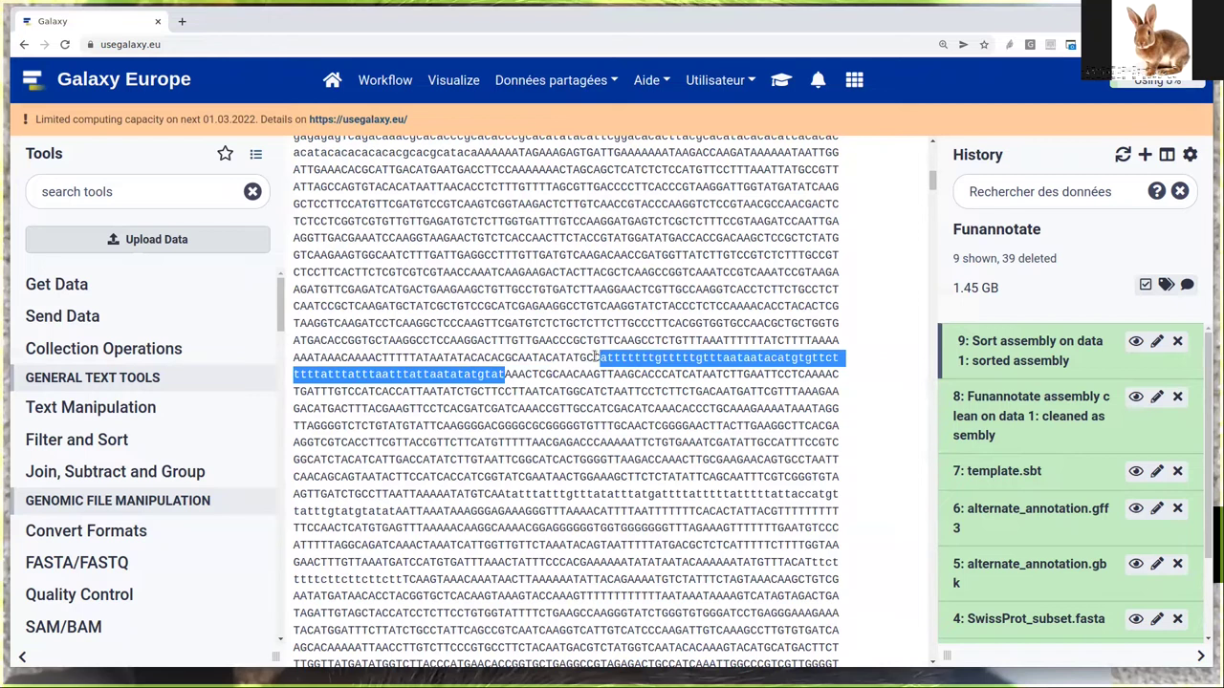
left_click(640, 420)
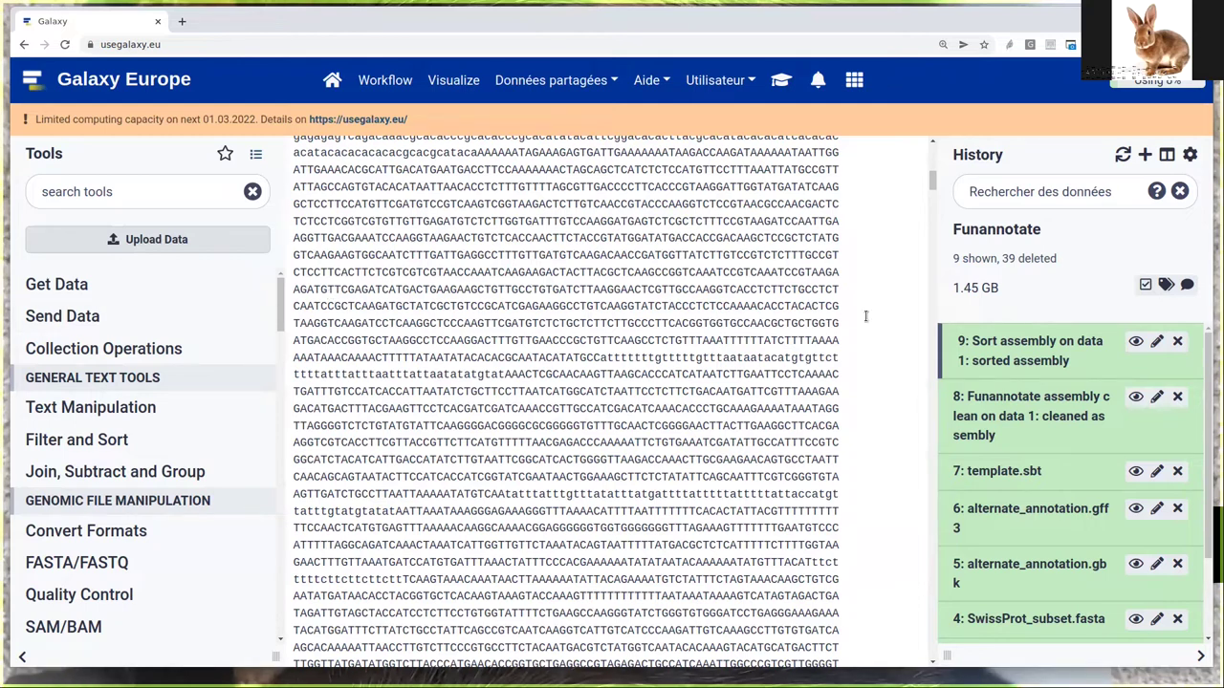
left_click_drag(935, 181, 923, 153)
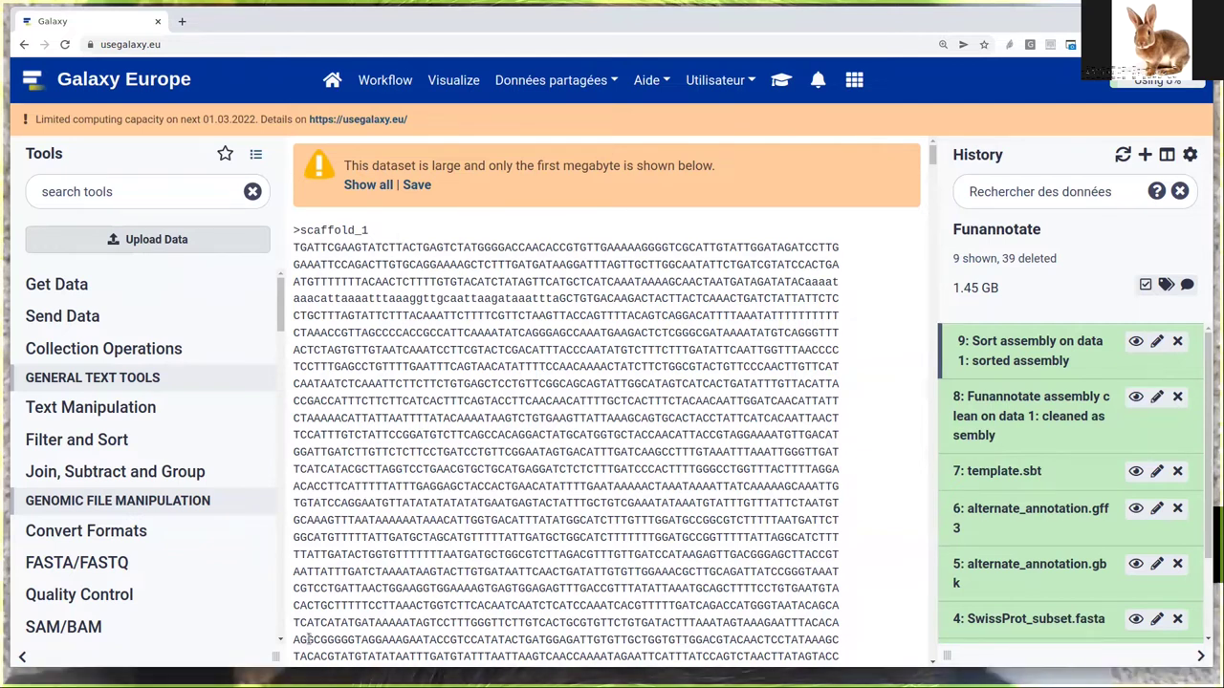
Expand the details of the rnaseq_R1.fq.gz dataset and look at its format and read preview
scroll(1004, 516, "down", 2)
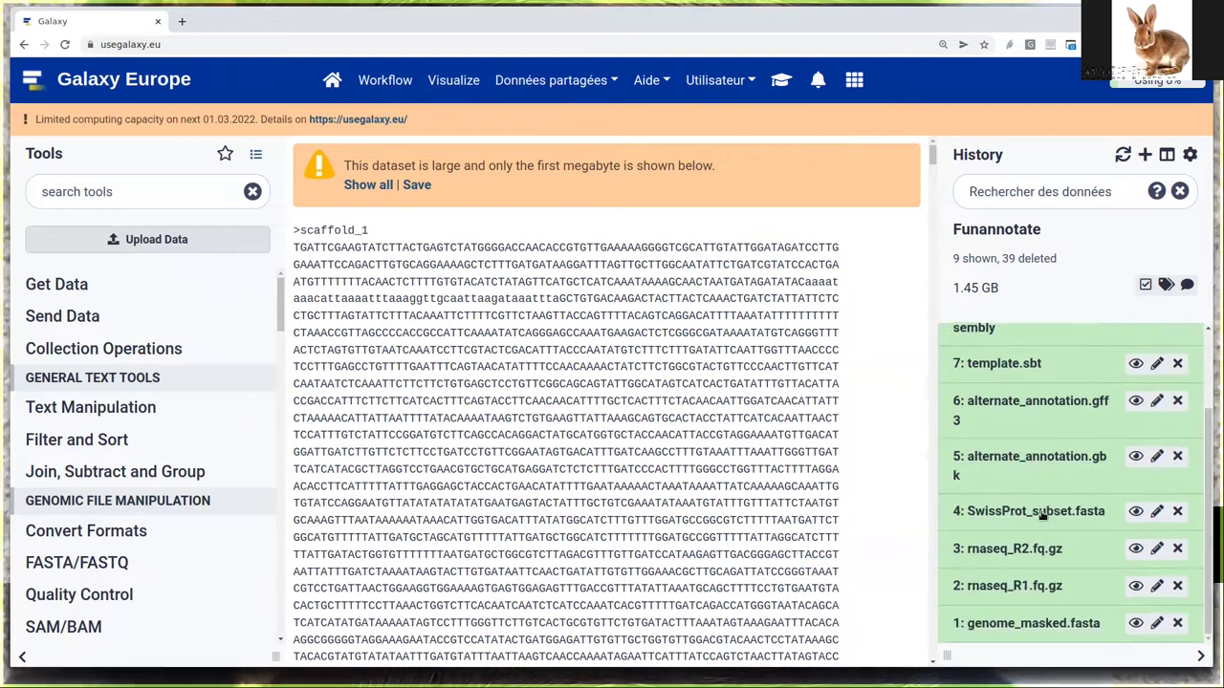
left_click(1040, 587)
scroll(1047, 564, "down", 2)
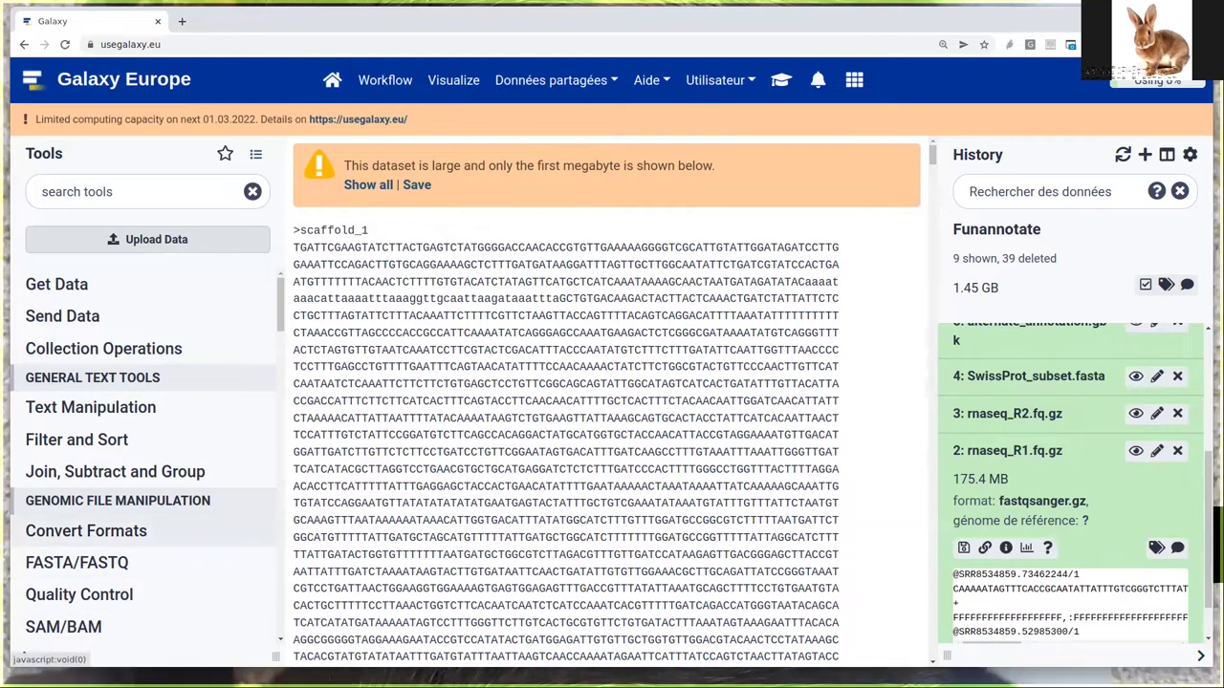
Search the tools for star and open RNA STAR, the gapped-read mapper for RNA-seq data
left_click(184, 199)
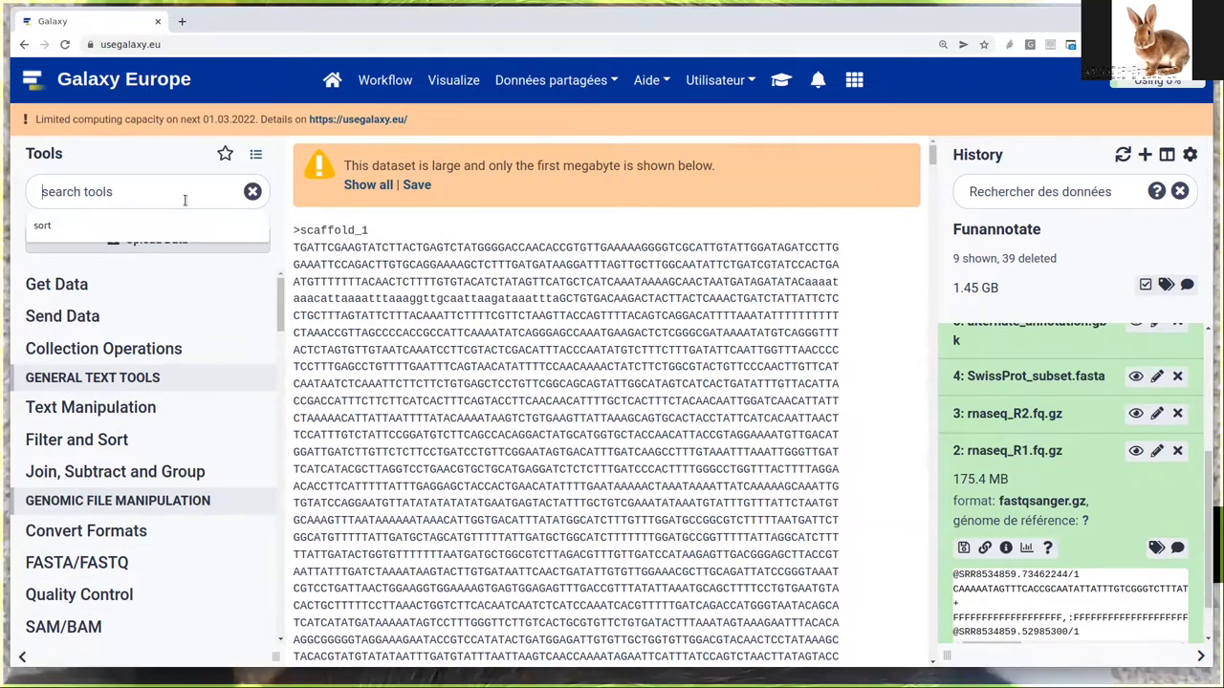
type("star")
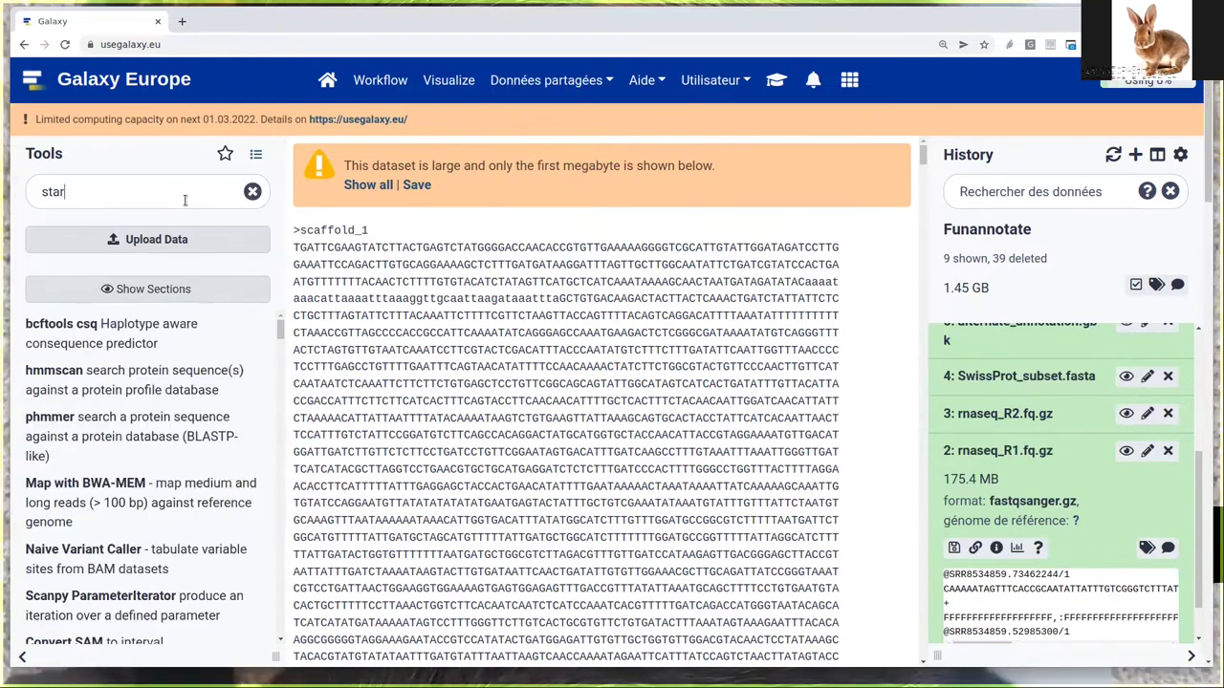
scroll(187, 351, "down", 7)
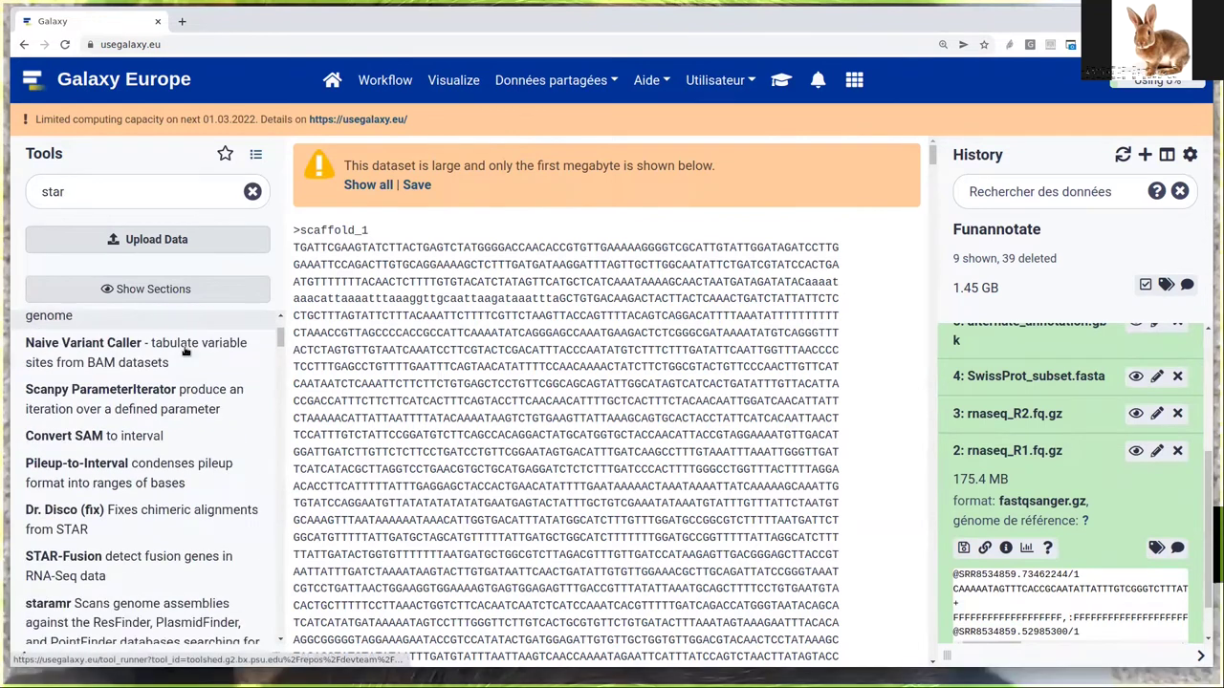
scroll(182, 364, "down", 3)
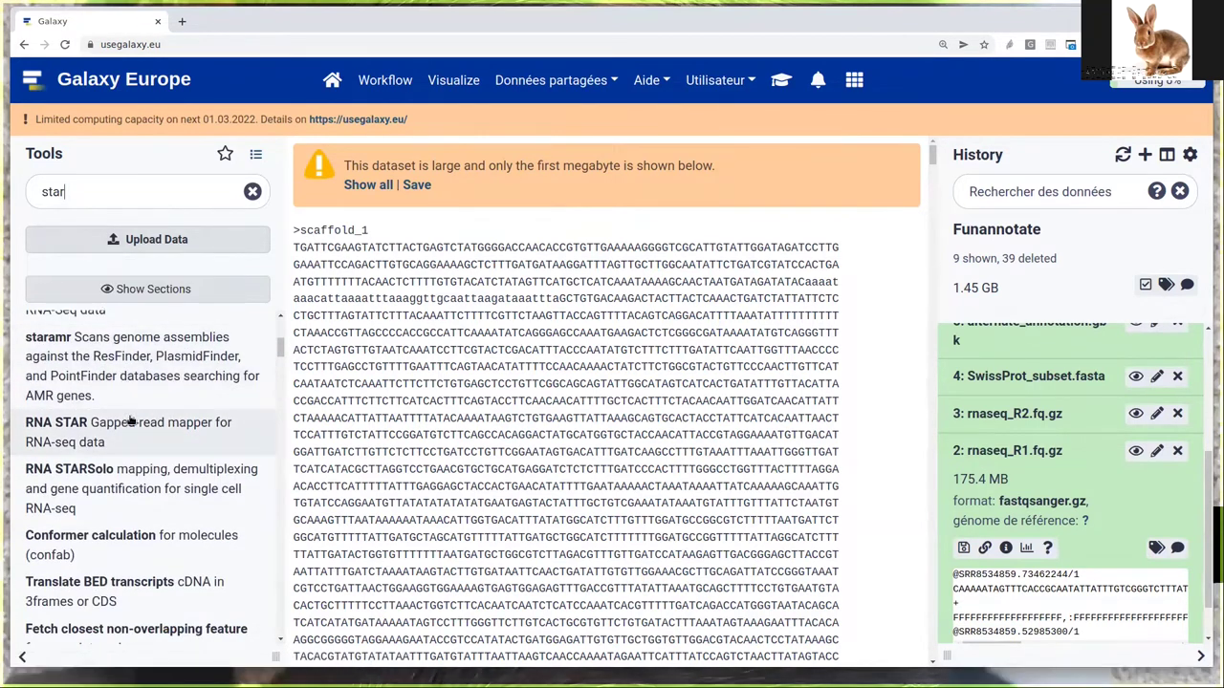
left_click(134, 421)
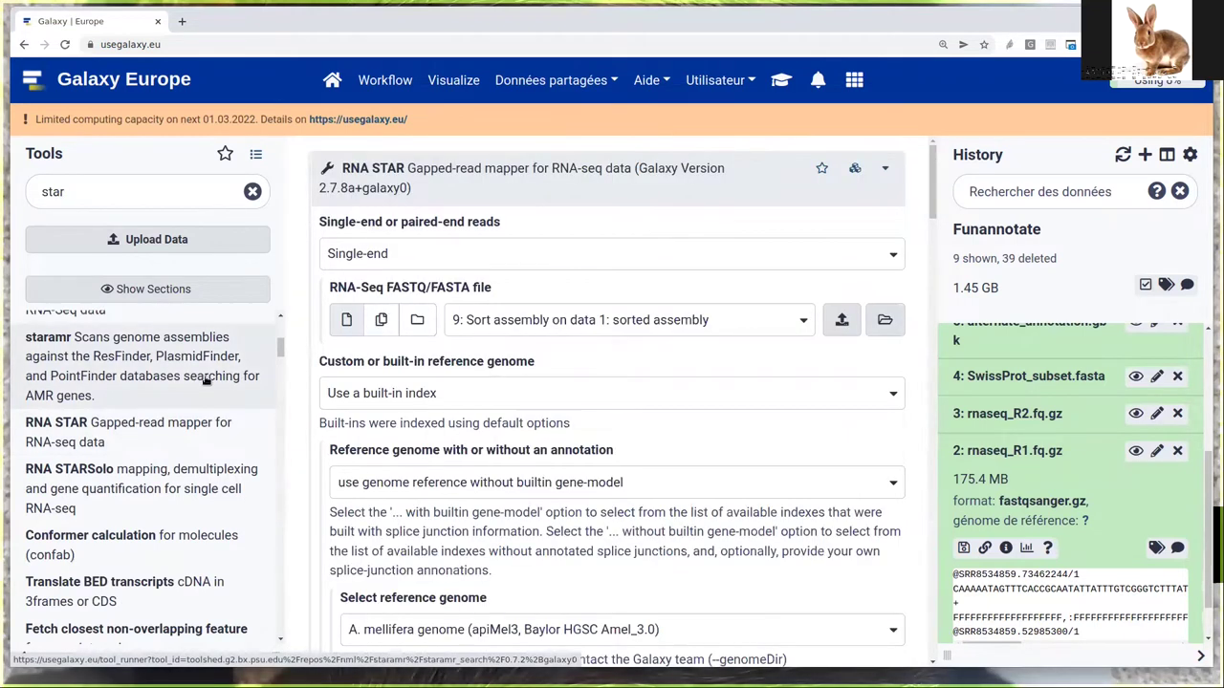
Set the reads to Paired-end (as individual datasets), with rnaseq_R1.fq.gz as forward reads and rnaseq_R2.fq.gz as reverse reads
left_click(413, 256)
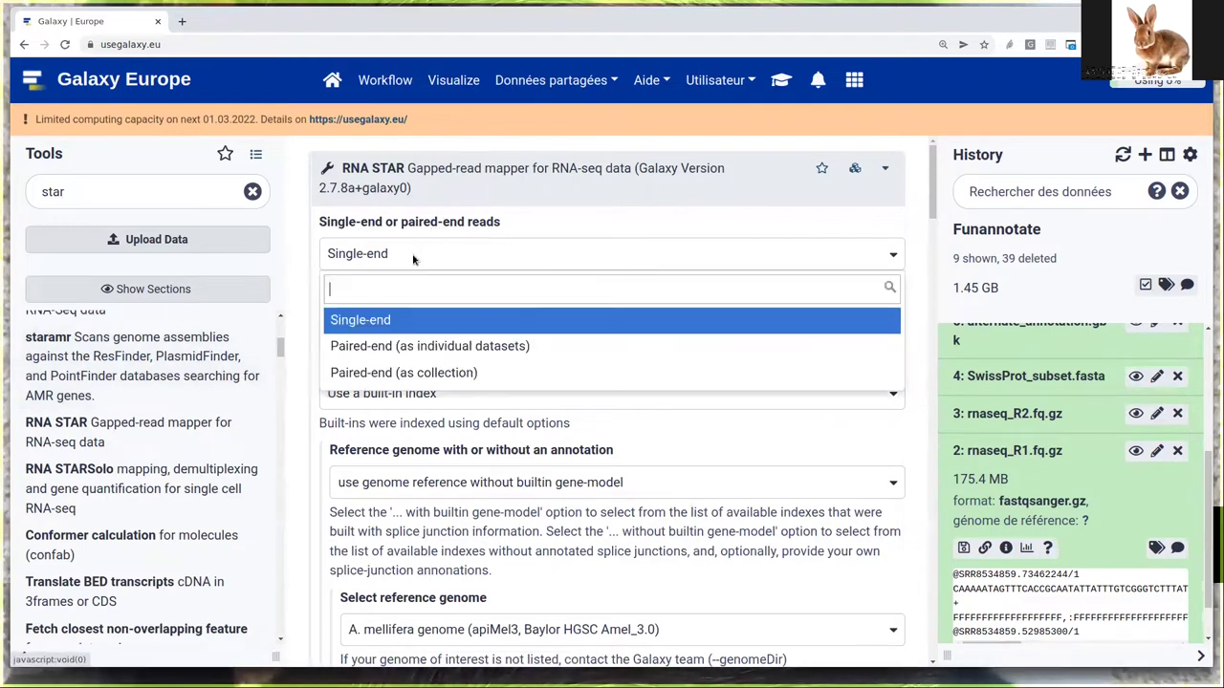
left_click(435, 348)
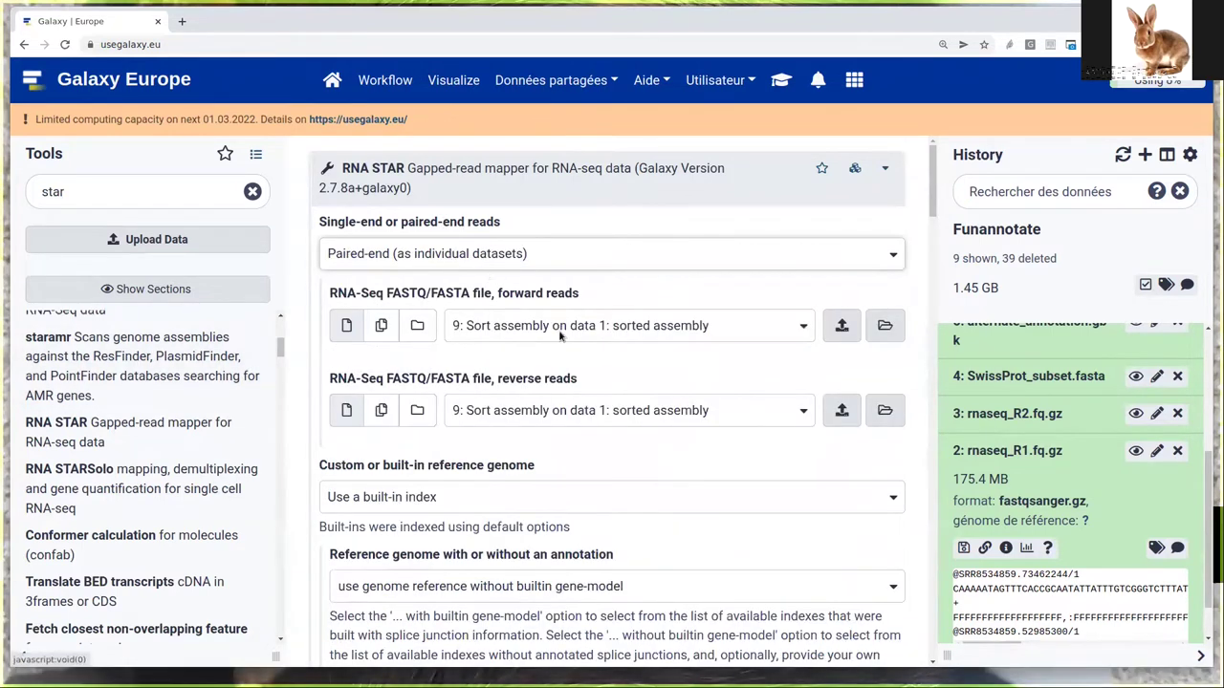
left_click(1042, 451)
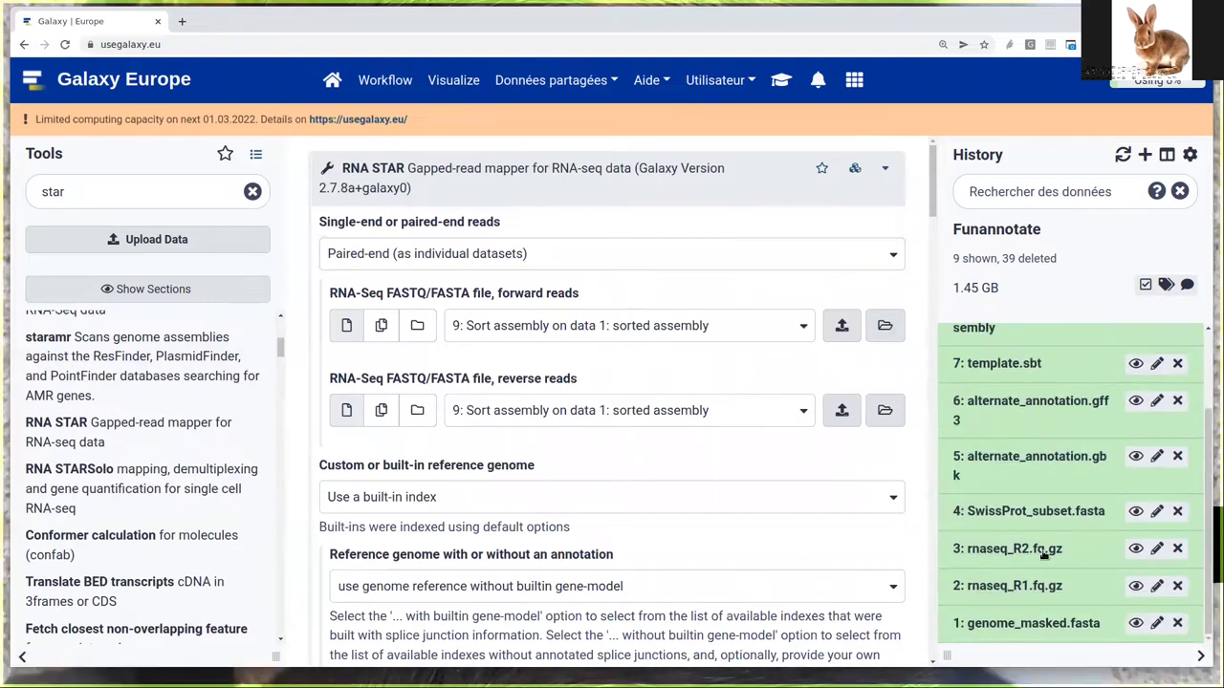
left_click(590, 333)
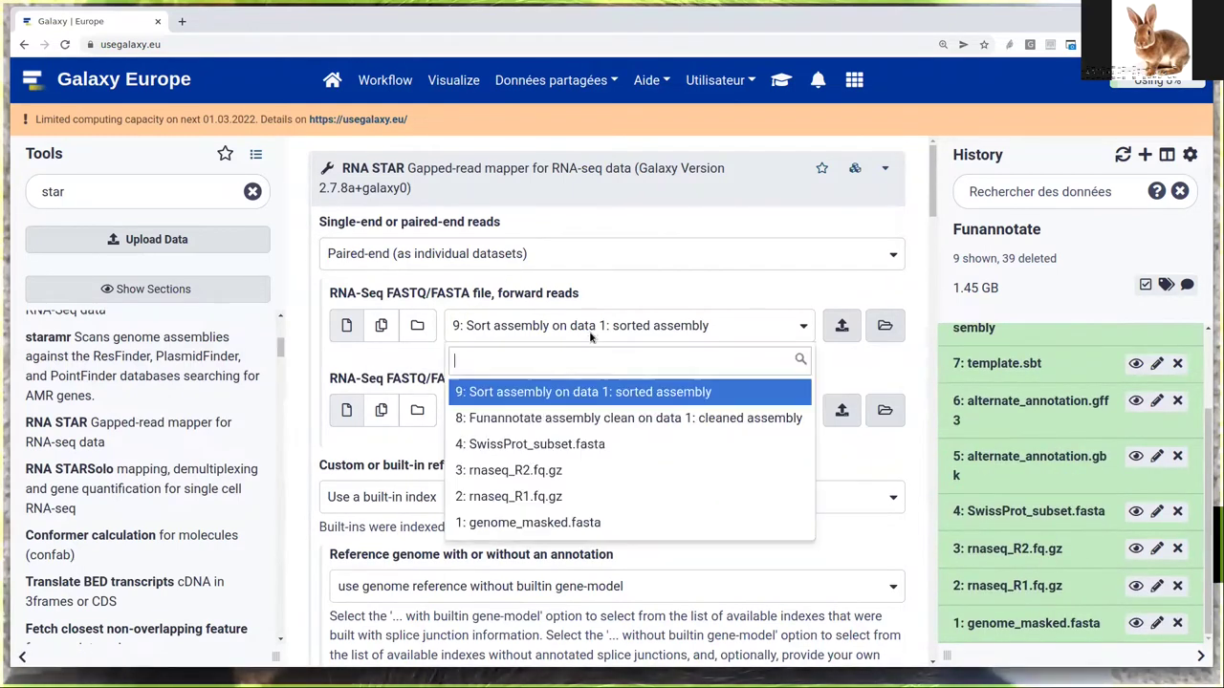
left_click(576, 496)
left_click(564, 413)
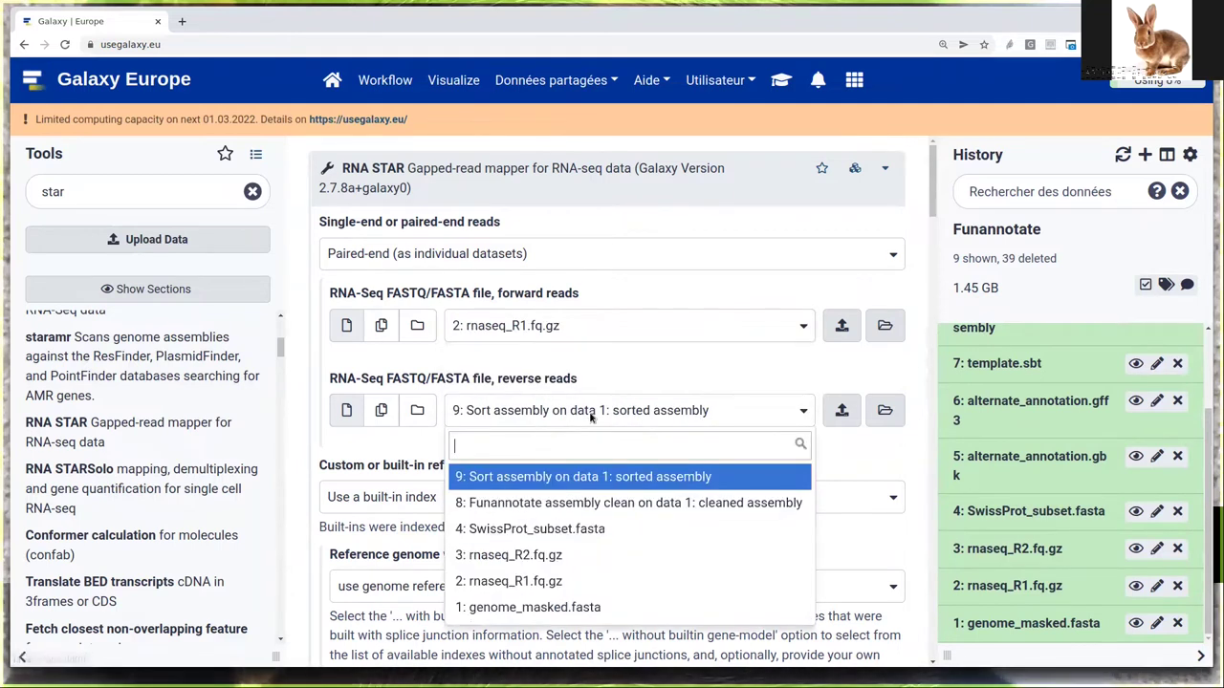
left_click(562, 554)
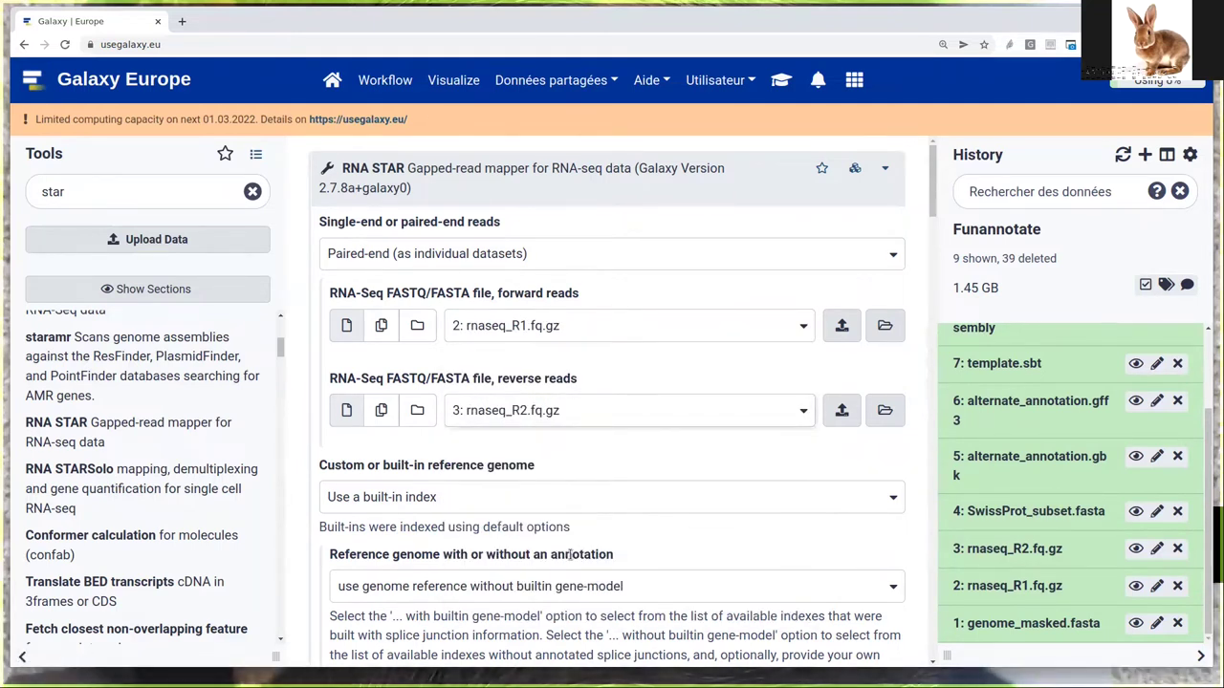
Use a reference genome from history with a temporary index, choosing the sorted assembly from dataset 9
scroll(568, 552, "down", 1)
scroll(568, 535, "down", 3)
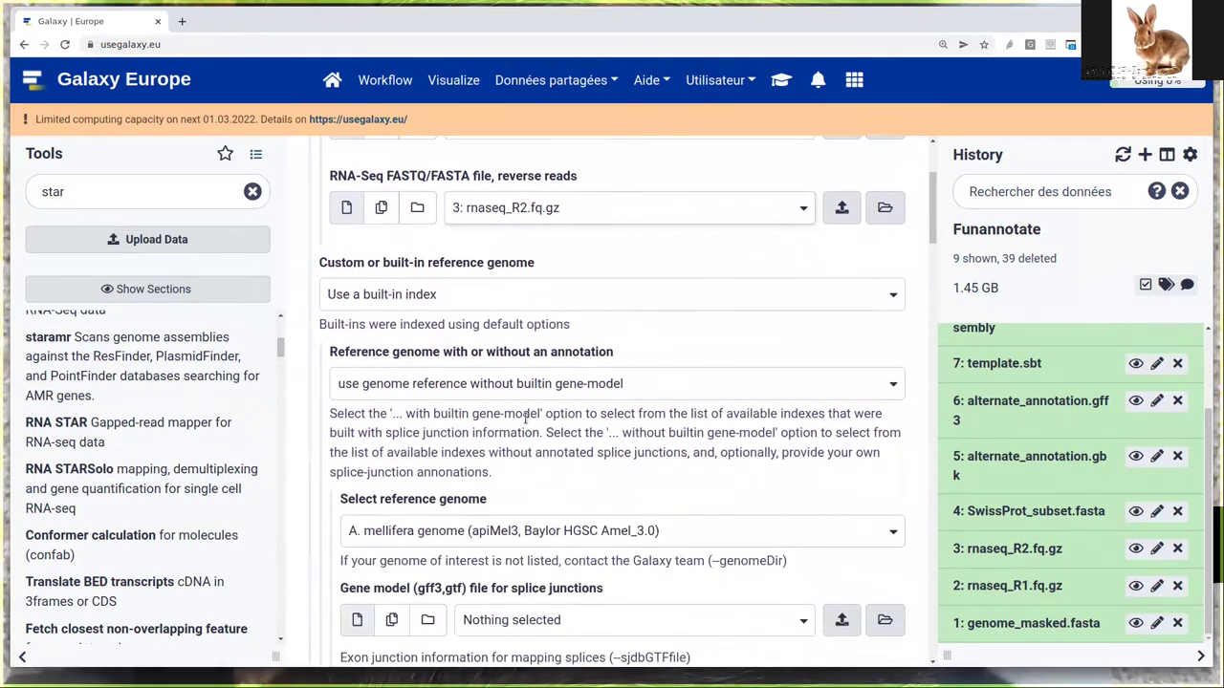
left_click(474, 295)
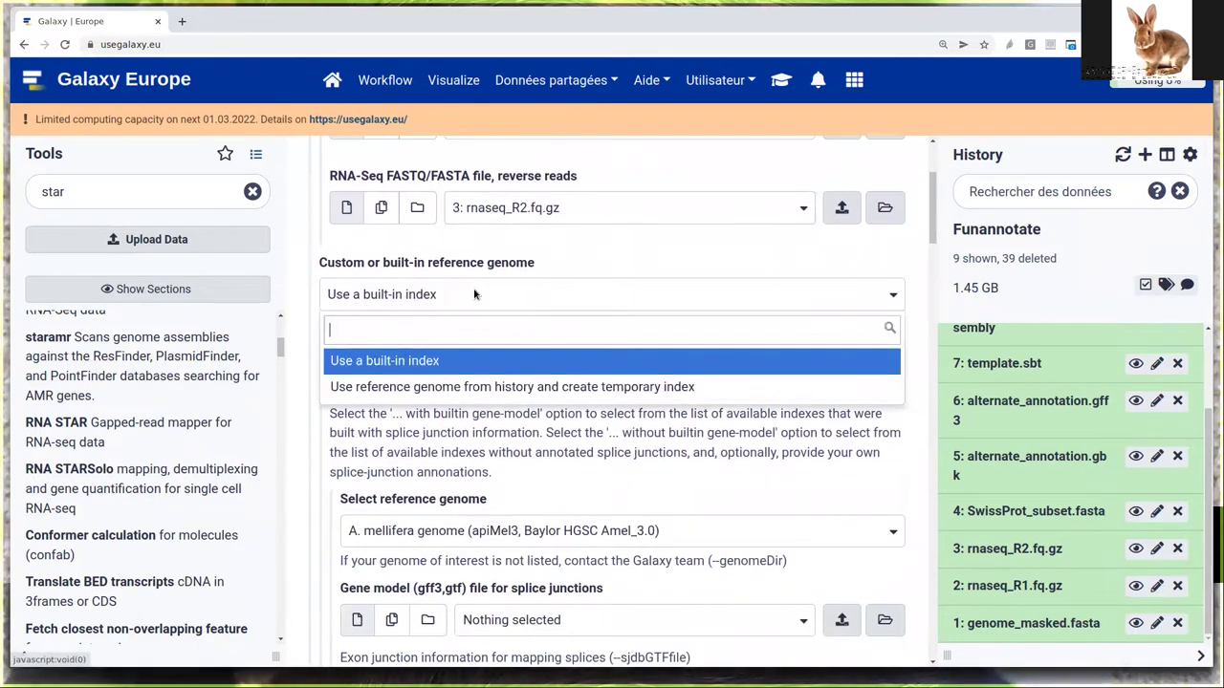
left_click(585, 388)
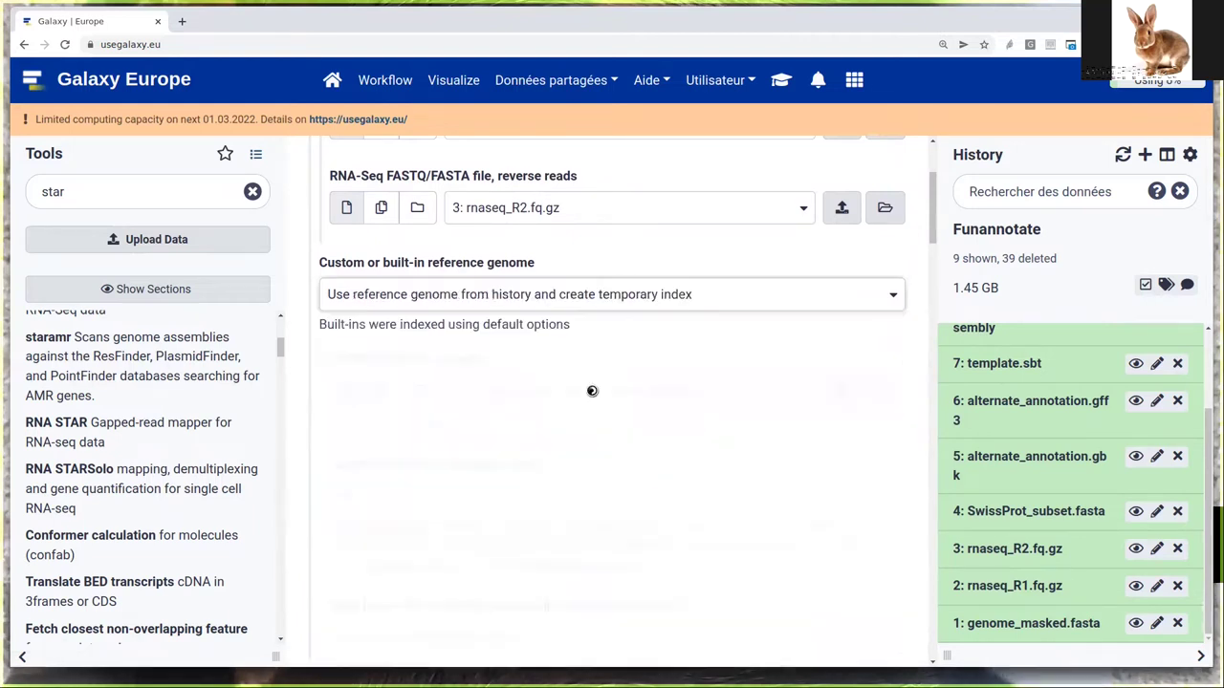
scroll(621, 382, "down", 1)
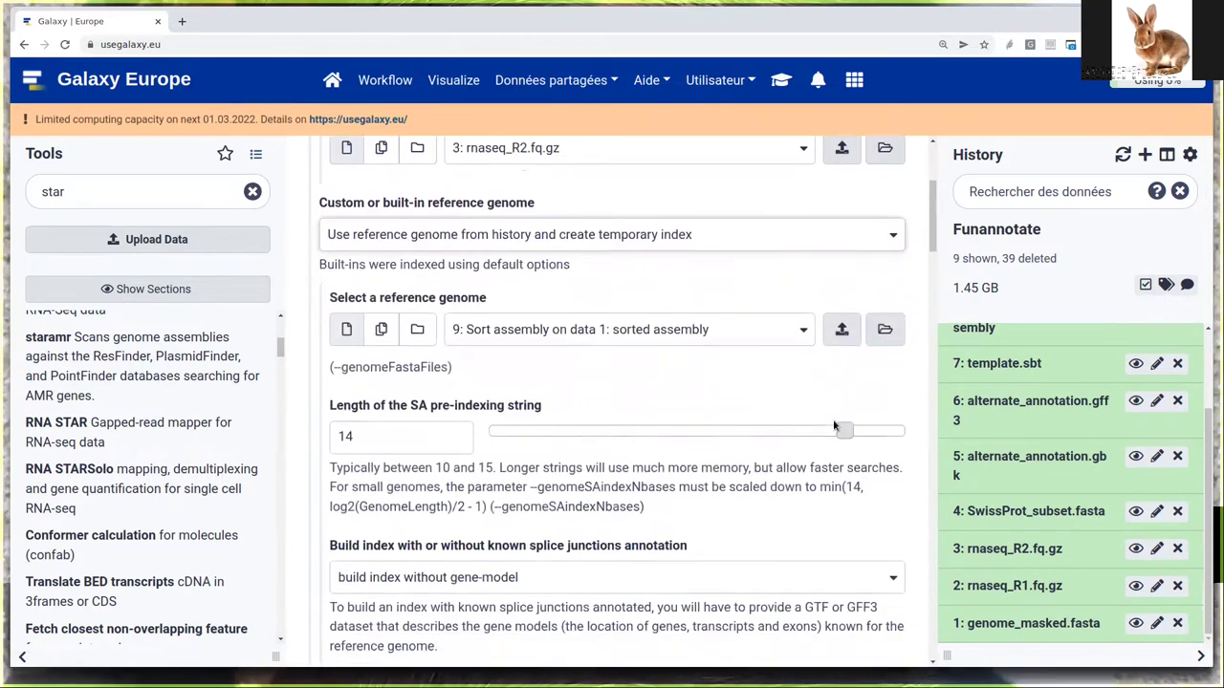
left_click(612, 288)
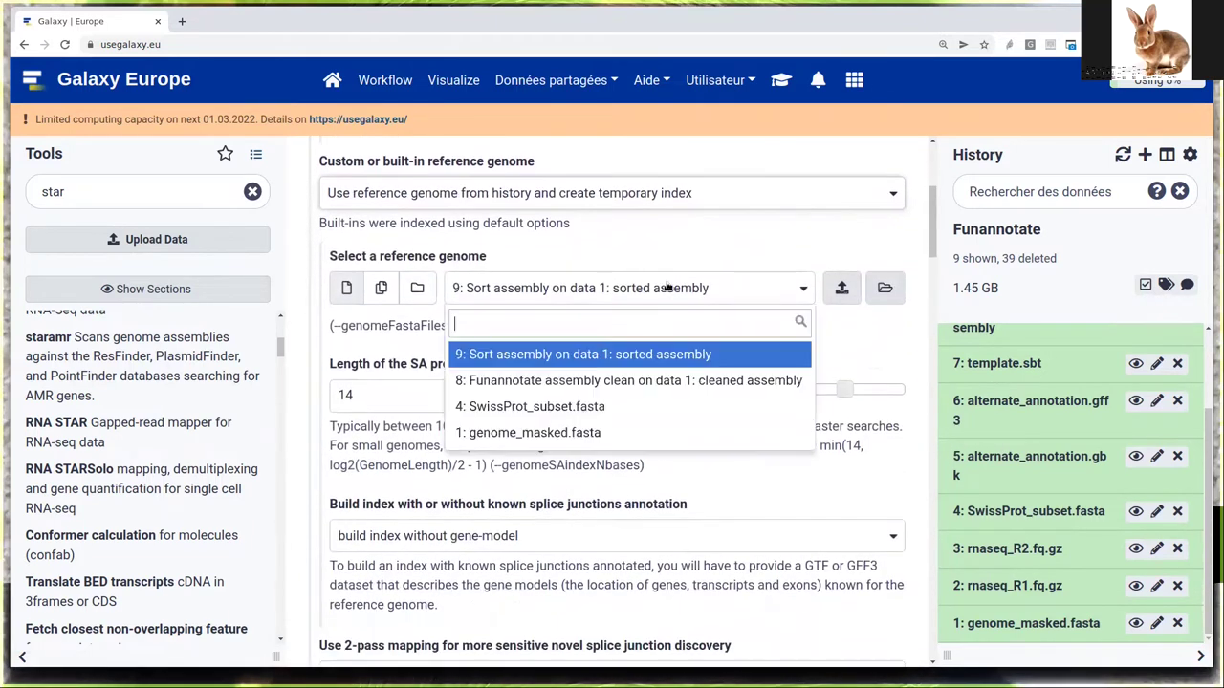
left_click(647, 356)
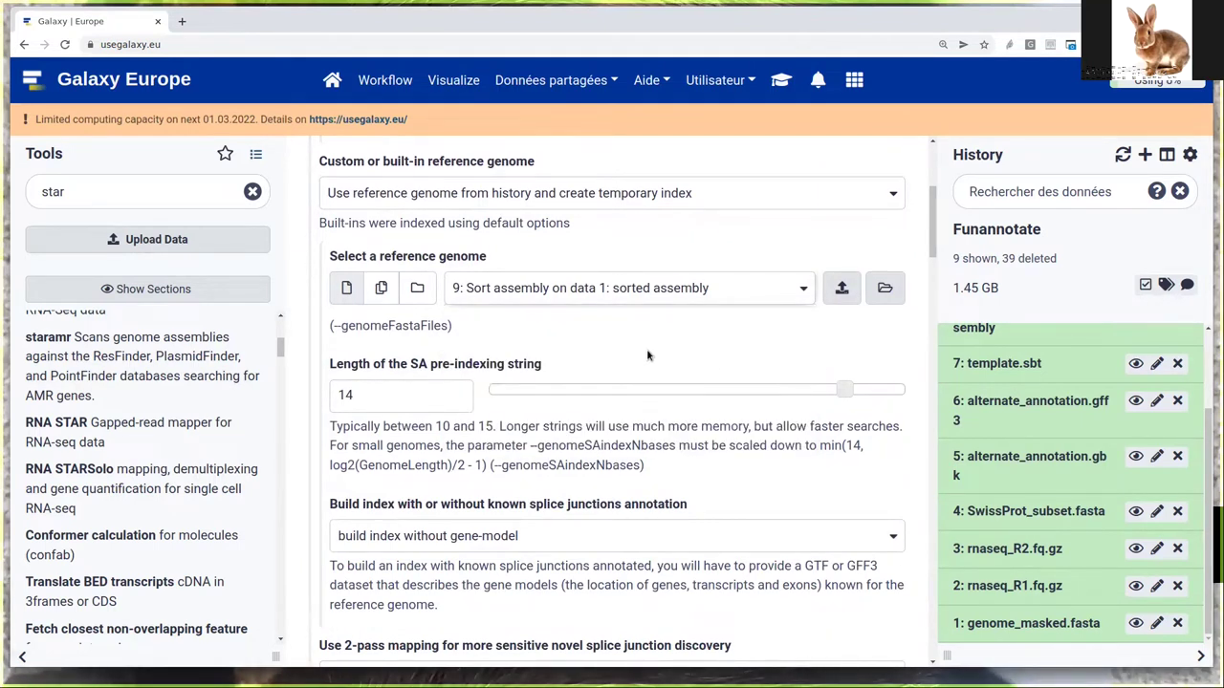
Set the length of the SA pre-indexing string to 11
scroll(653, 376, "down", 1)
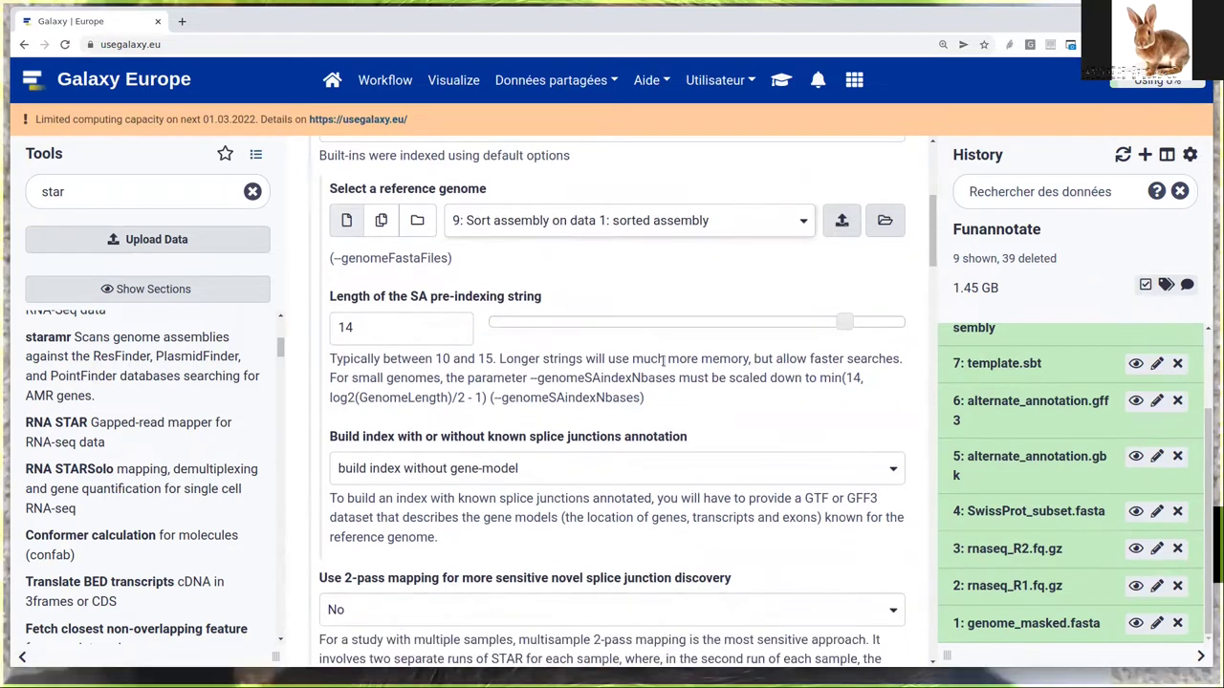
left_click(425, 324)
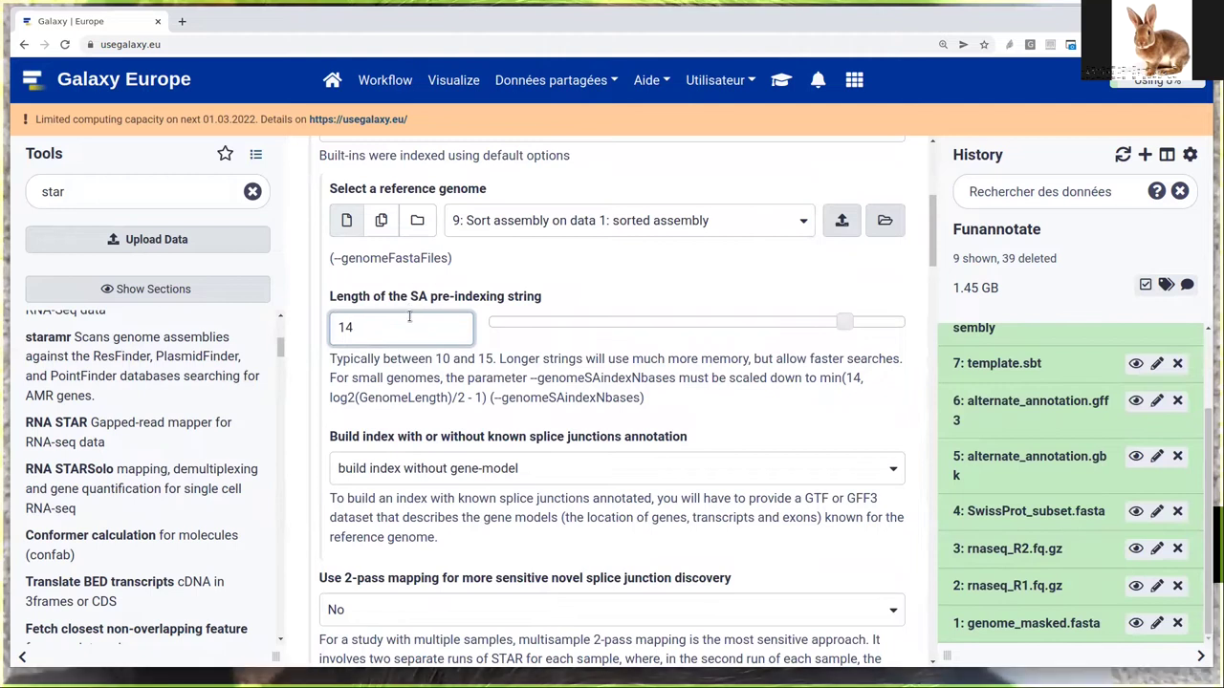
double_click(401, 331)
type("11")
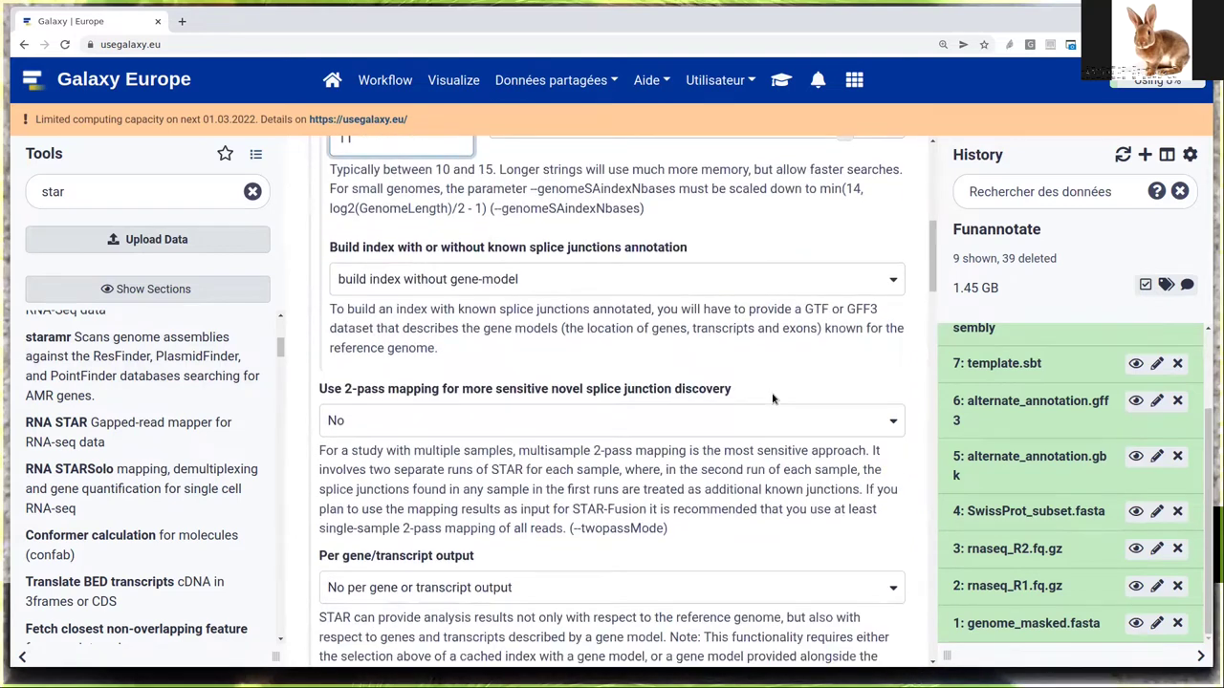
Review the remaining RNA STAR output and algorithmic settings, keep their defaults, and run the mapping job
scroll(773, 399, "down", 4)
scroll(736, 387, "down", 3)
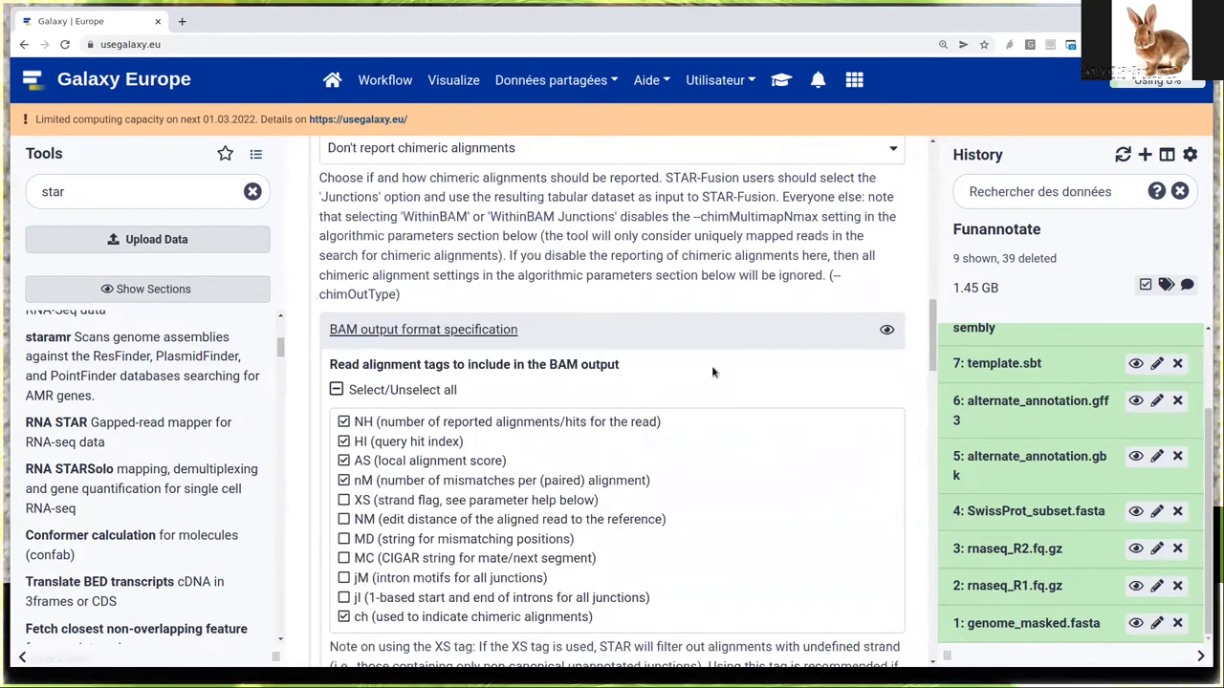
scroll(712, 373, "down", 5)
scroll(663, 452, "down", 5)
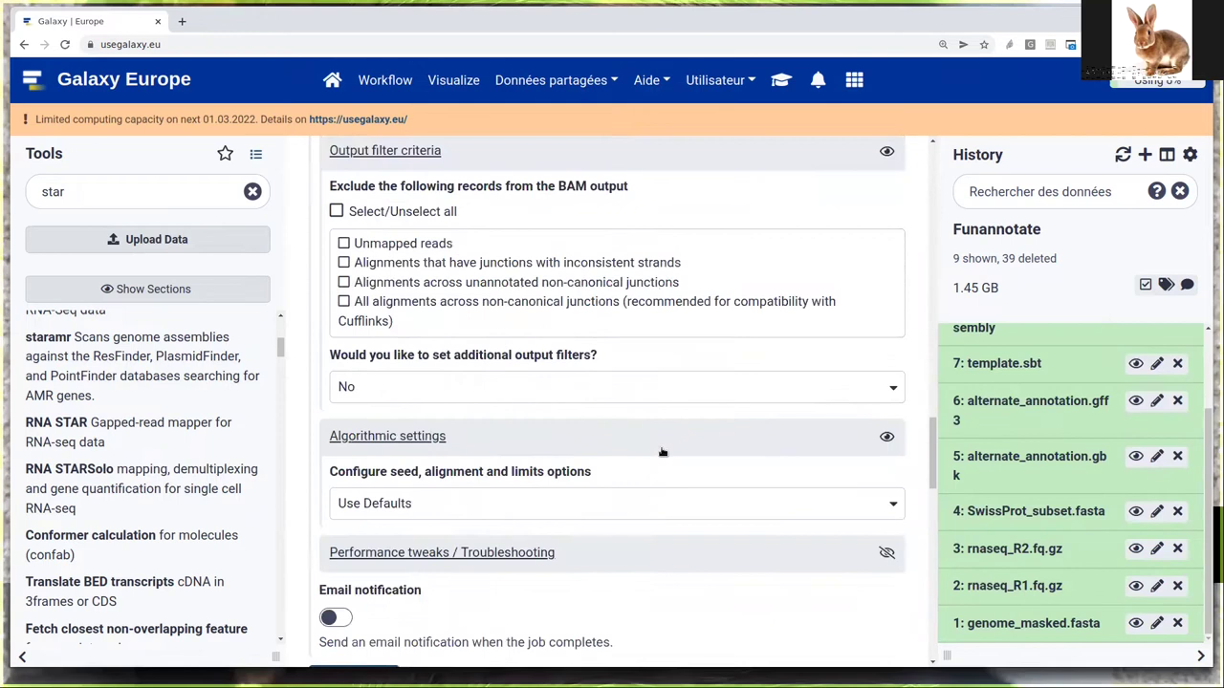
scroll(663, 452, "down", 4)
left_click(373, 373)
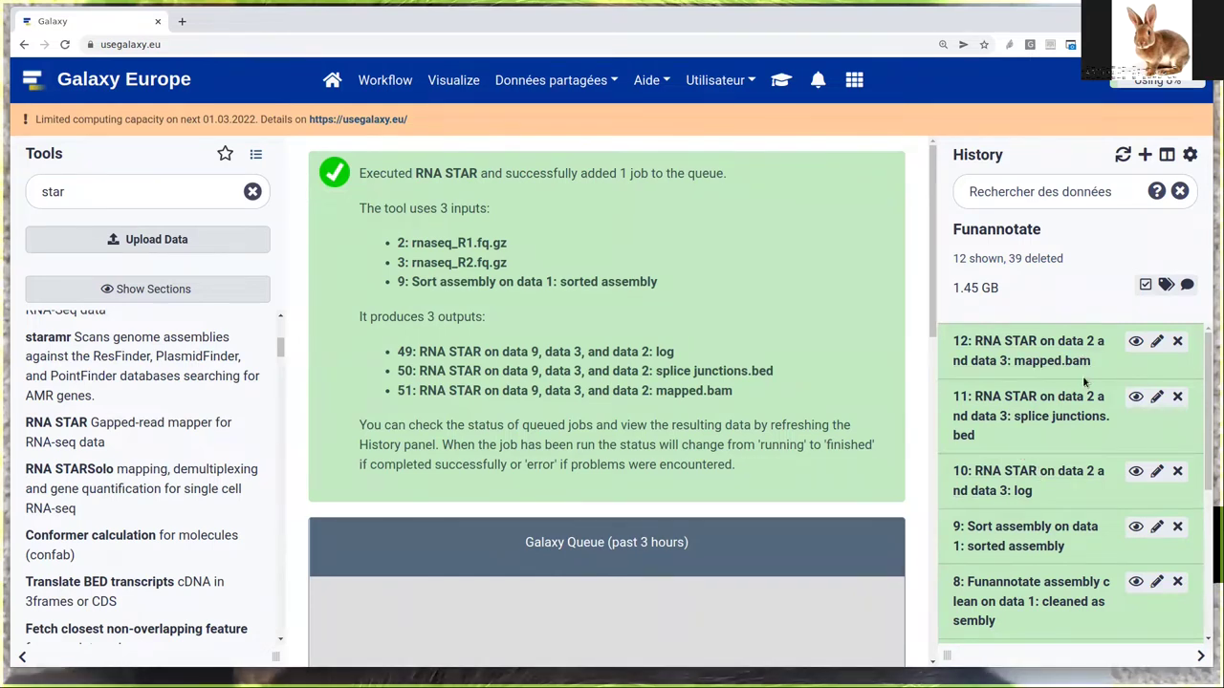
Expand the RNA STAR splice junctions.bed output and look at its details and preview
left_click(1050, 423)
scroll(1068, 533, "down", 1)
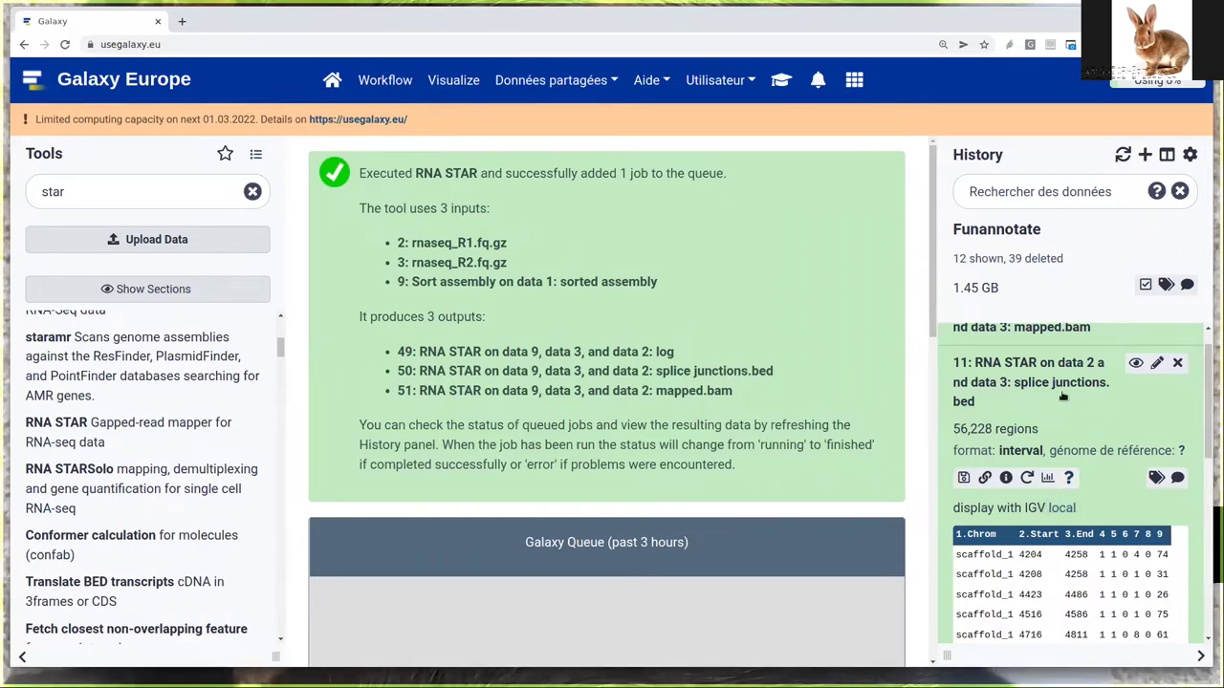
Delete the RNA STAR splice junctions.bed output, dataset 11, from the history
left_click(1178, 364)
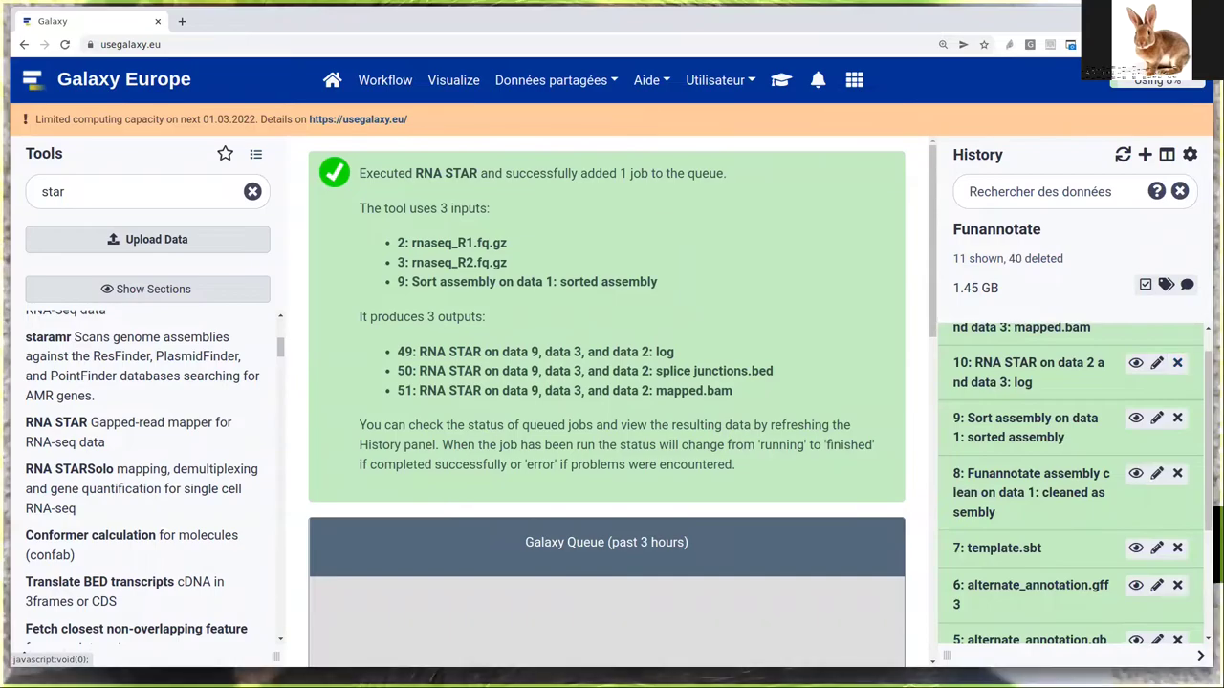
View the RNA STAR log in dataset 10 and examine the percentage of uniquely mapped reads and the remaining mapping statistics
scroll(1177, 363, "up", 1)
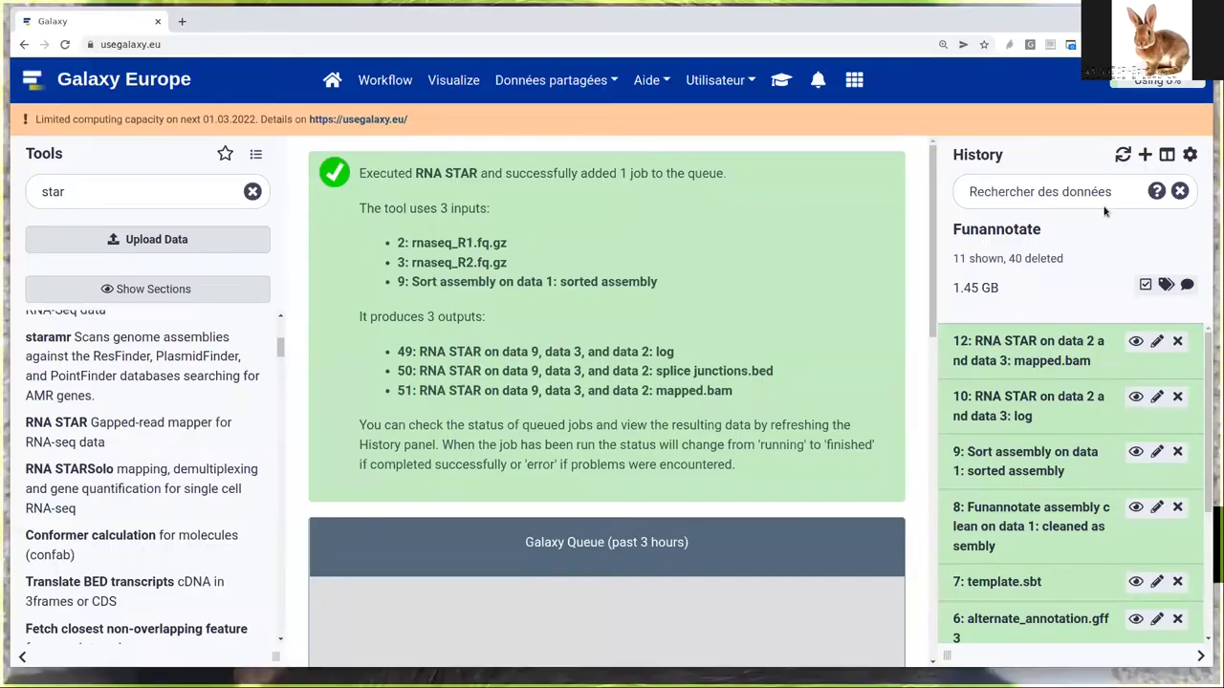
left_click(1137, 397)
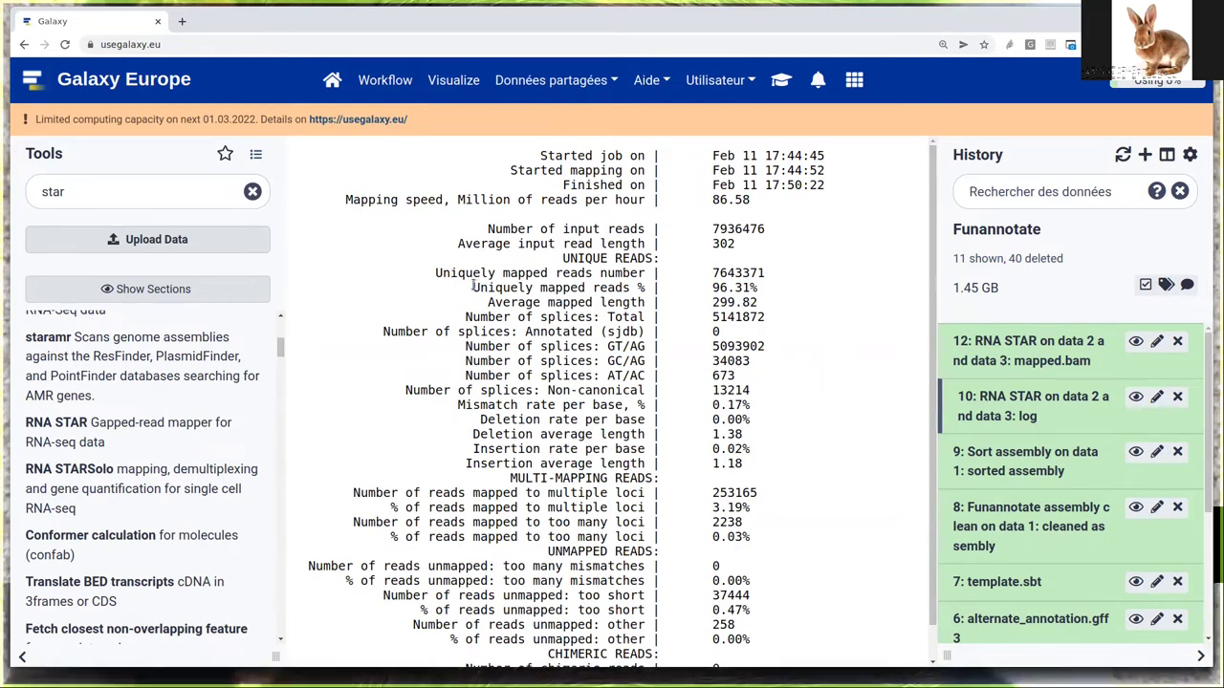
left_click_drag(472, 286, 788, 290)
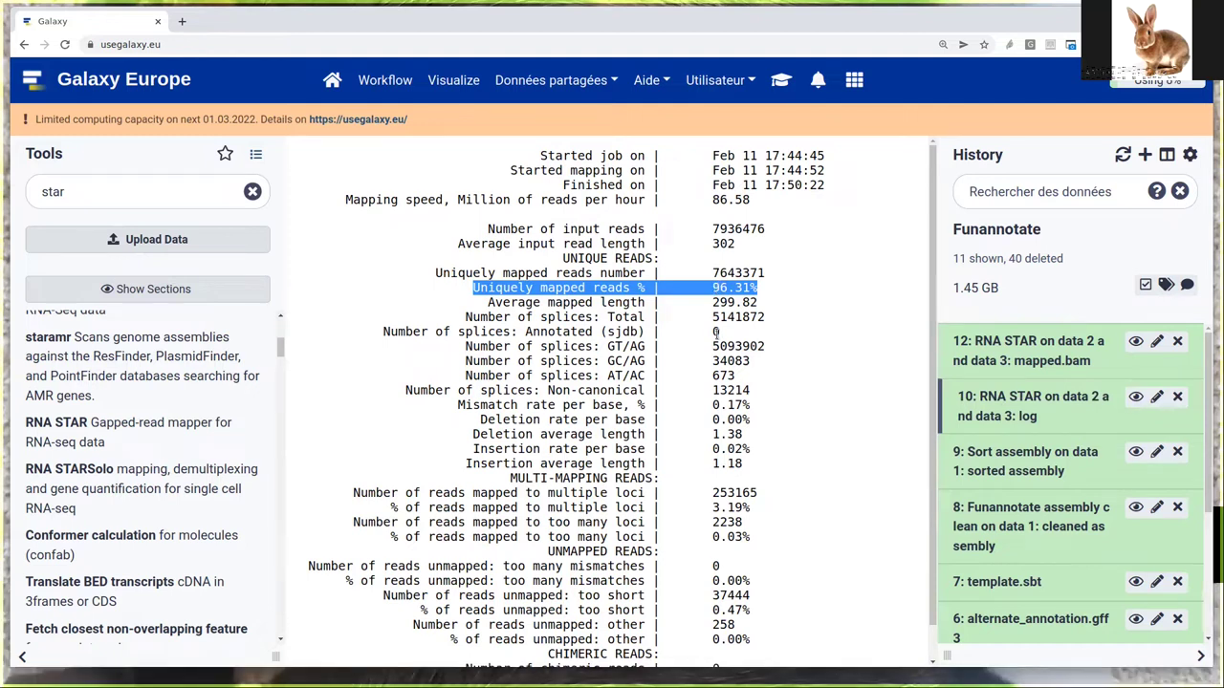
scroll(715, 345, "down", 1)
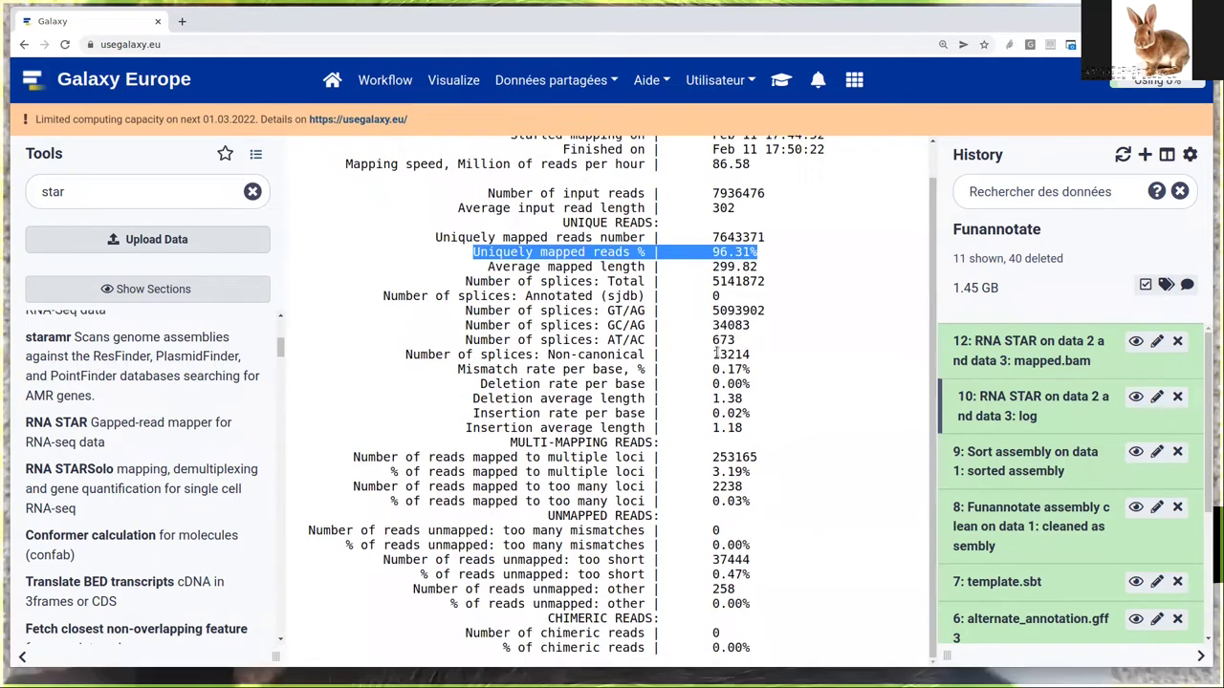
scroll(747, 432, "up", 1)
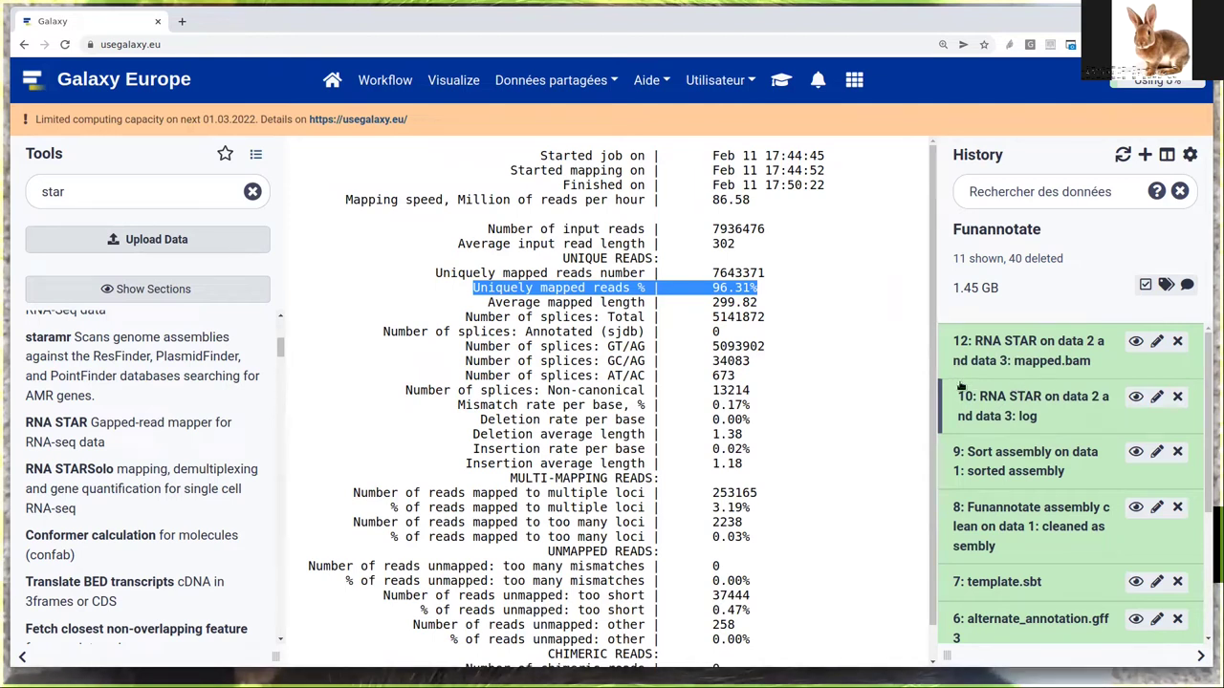
View the RNA STAR mapped.bam output in dataset 12, examining its details, scaffold header lines and read alignments
left_click(1045, 363)
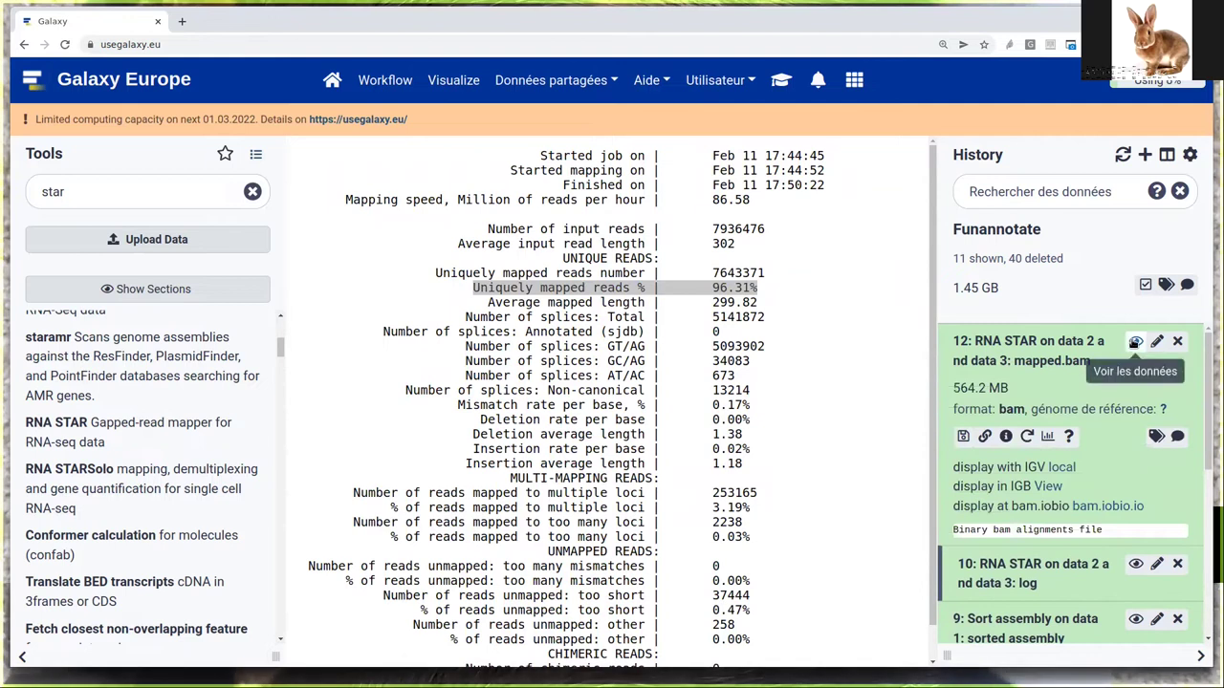
left_click(1132, 343)
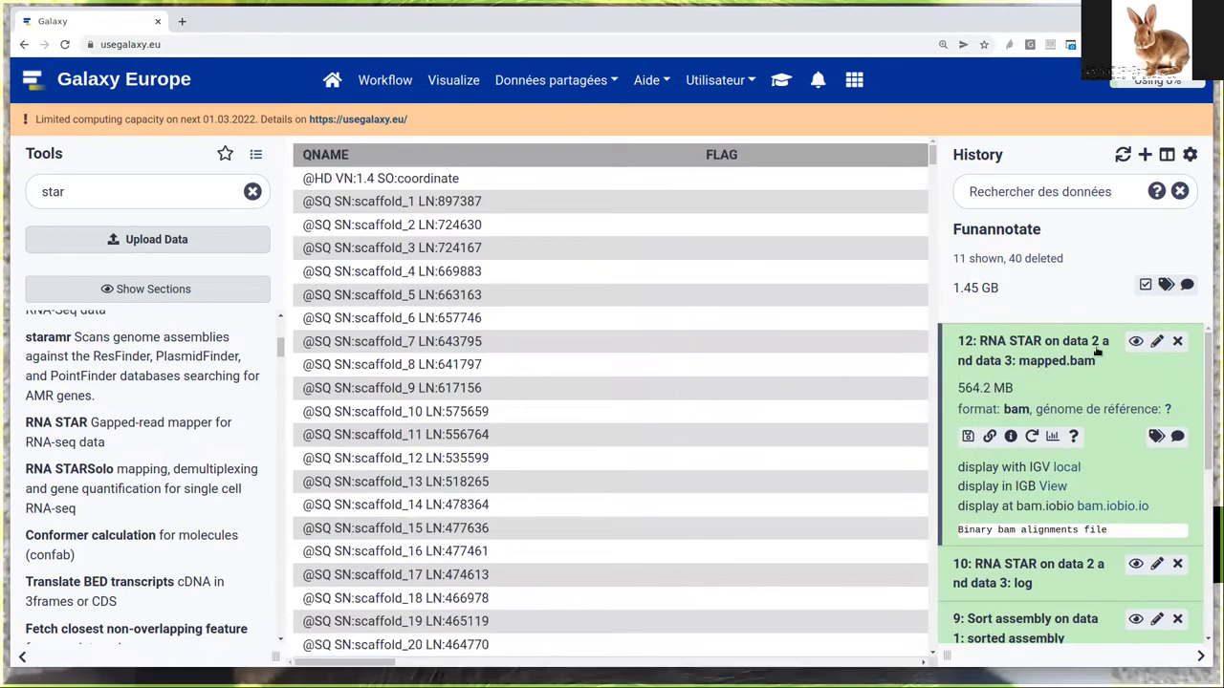
scroll(825, 274, "down", 7)
left_click_drag(934, 164, 934, 255)
left_click_drag(924, 411, 855, 611)
scroll(855, 612, "down", 10)
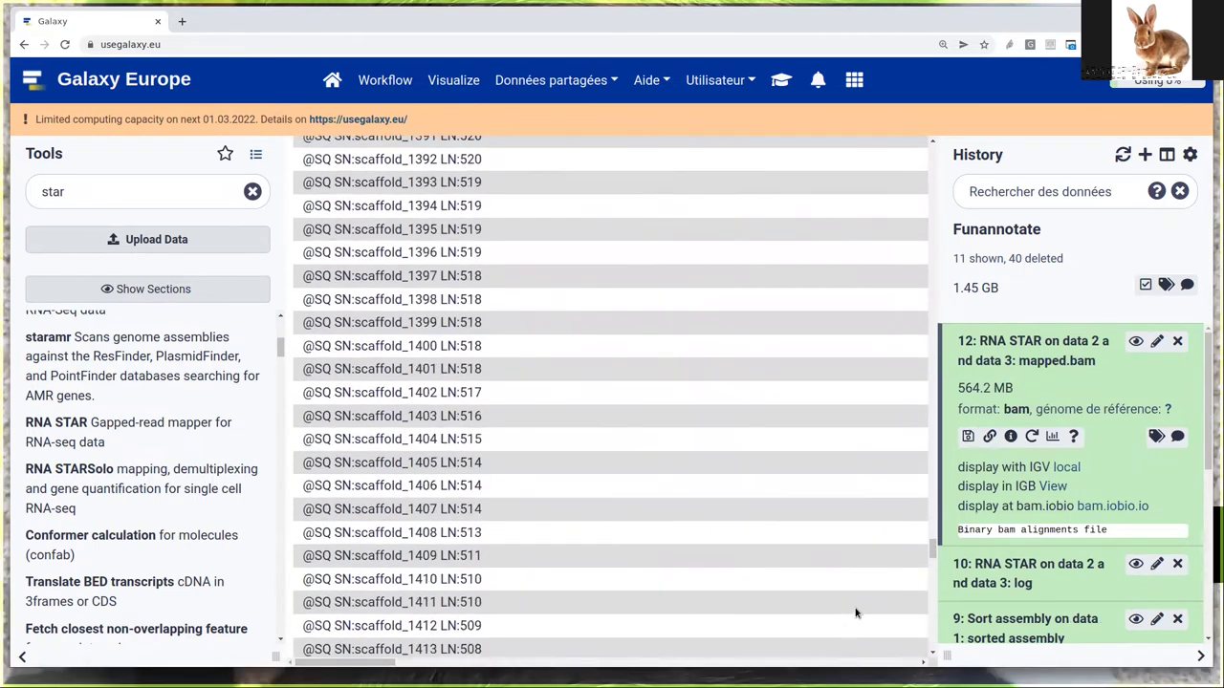
scroll(856, 612, "down", 7)
scroll(855, 607, "up", 2)
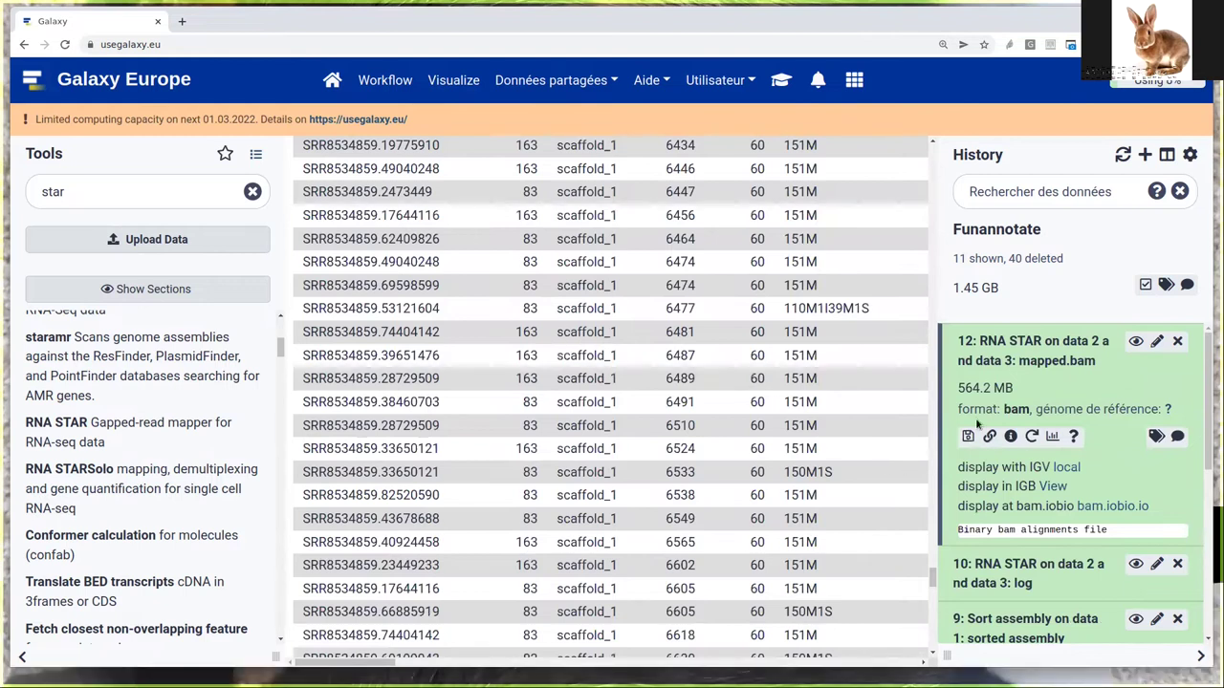
left_click(1029, 364)
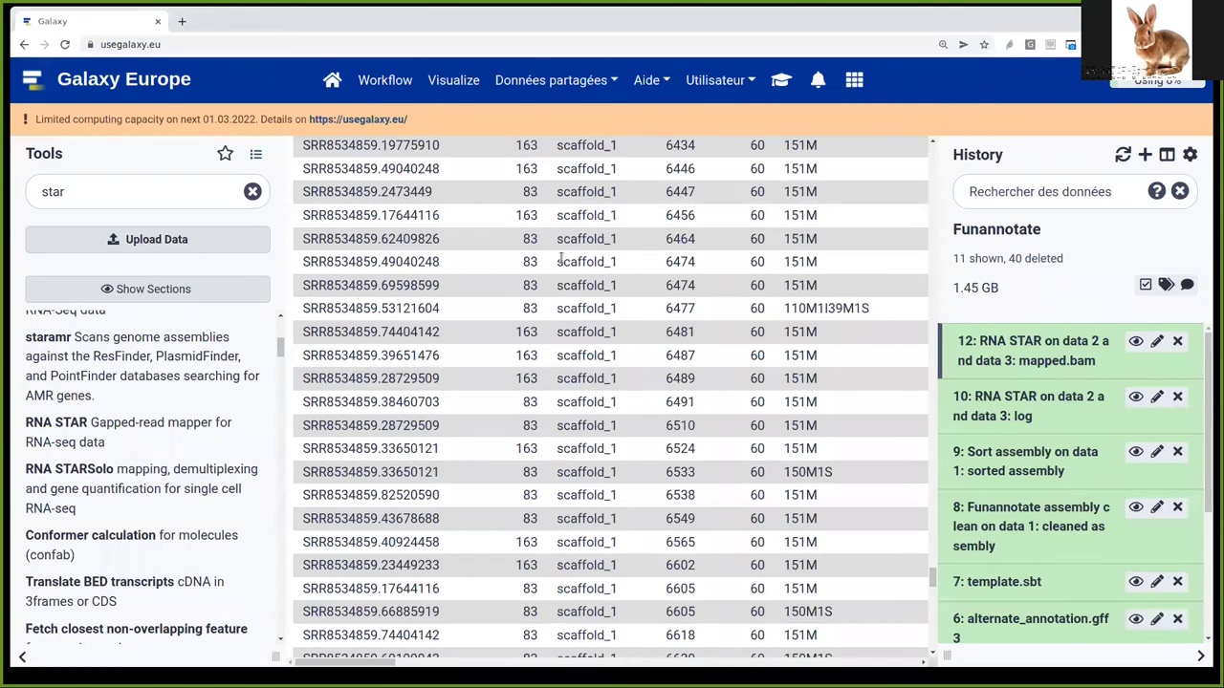
Search the tools for funannotate and open the Funannotate predict annotation tool
triple_click(168, 179)
type("funan")
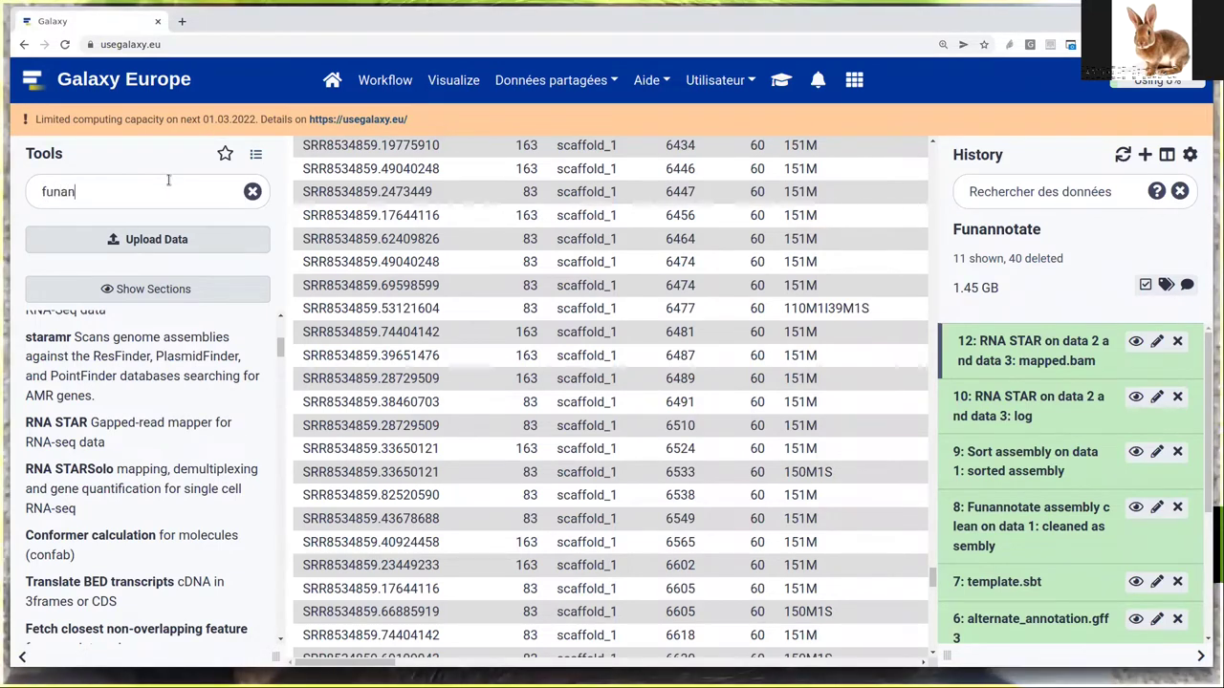
type("notate")
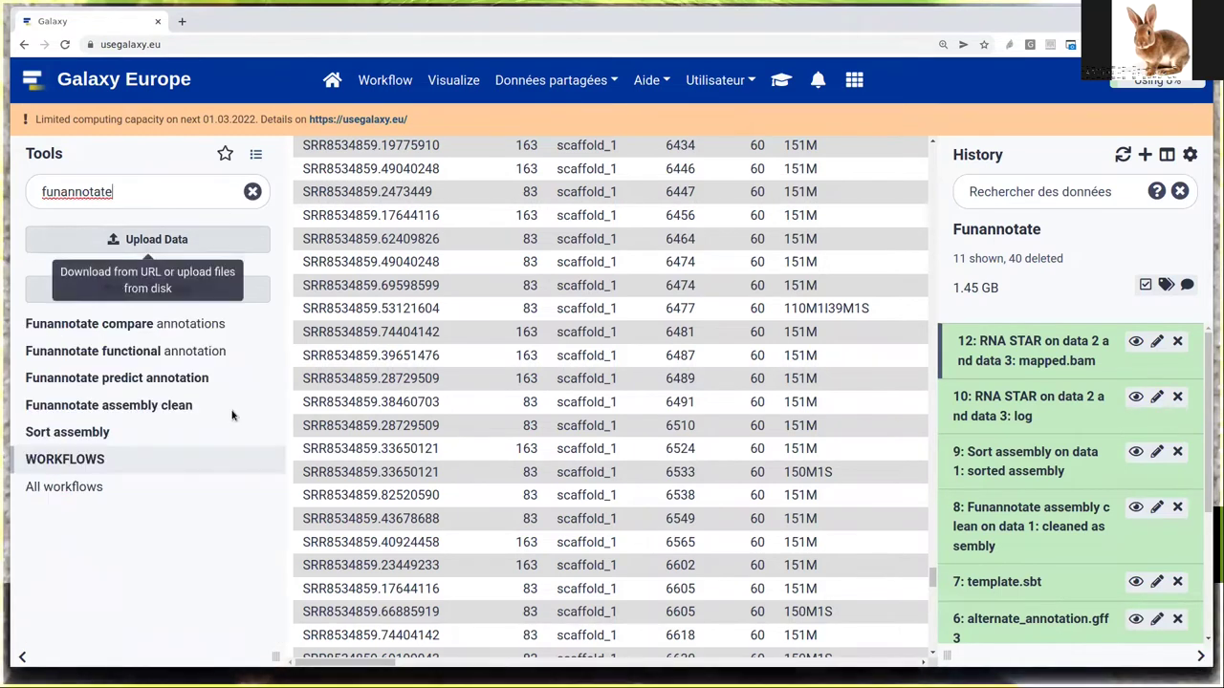
left_click(145, 385)
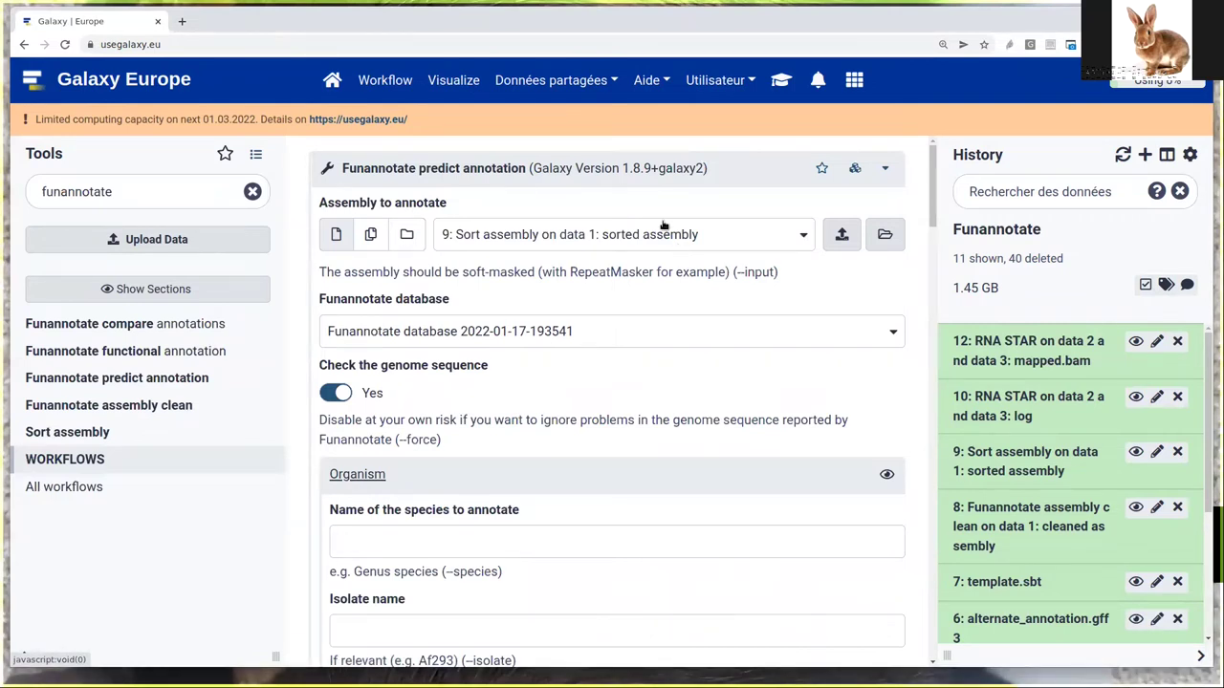
left_click(610, 237)
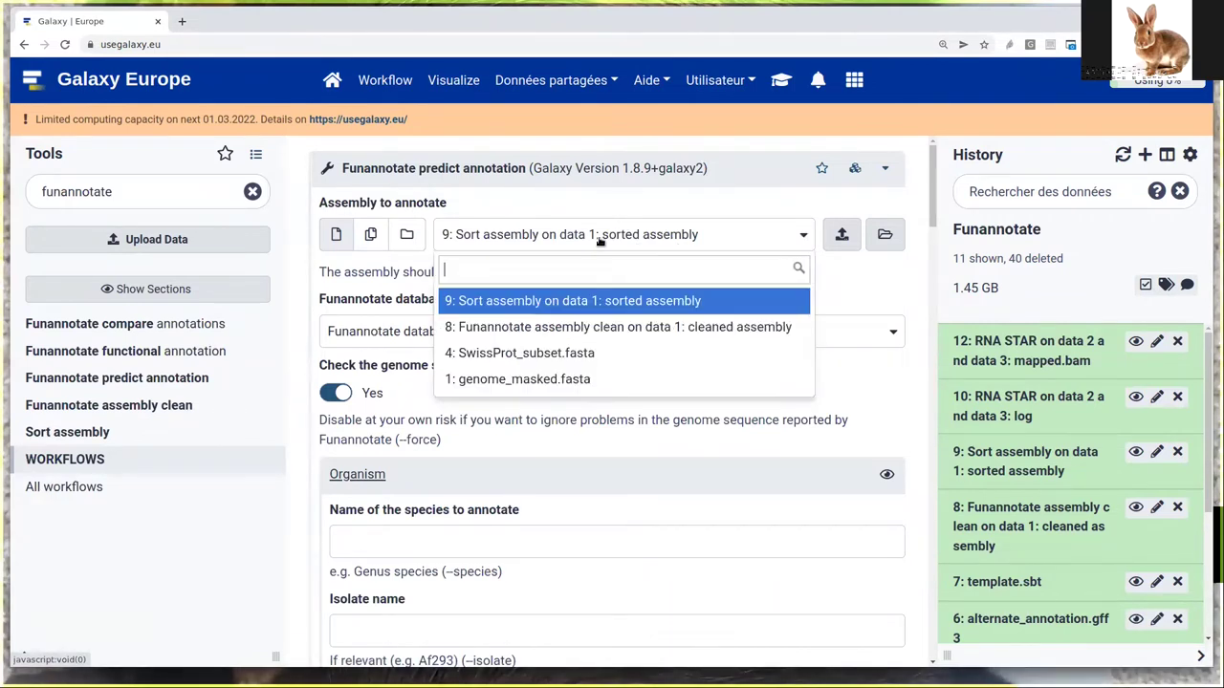
left_click(556, 302)
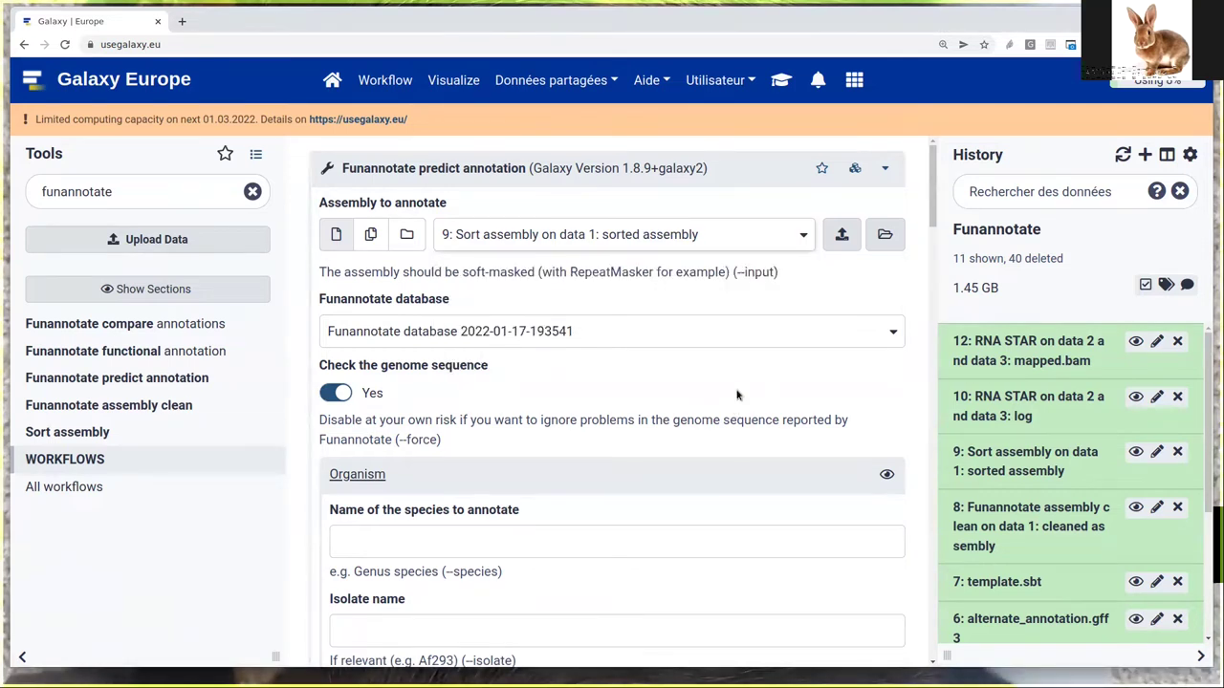
left_click(502, 330)
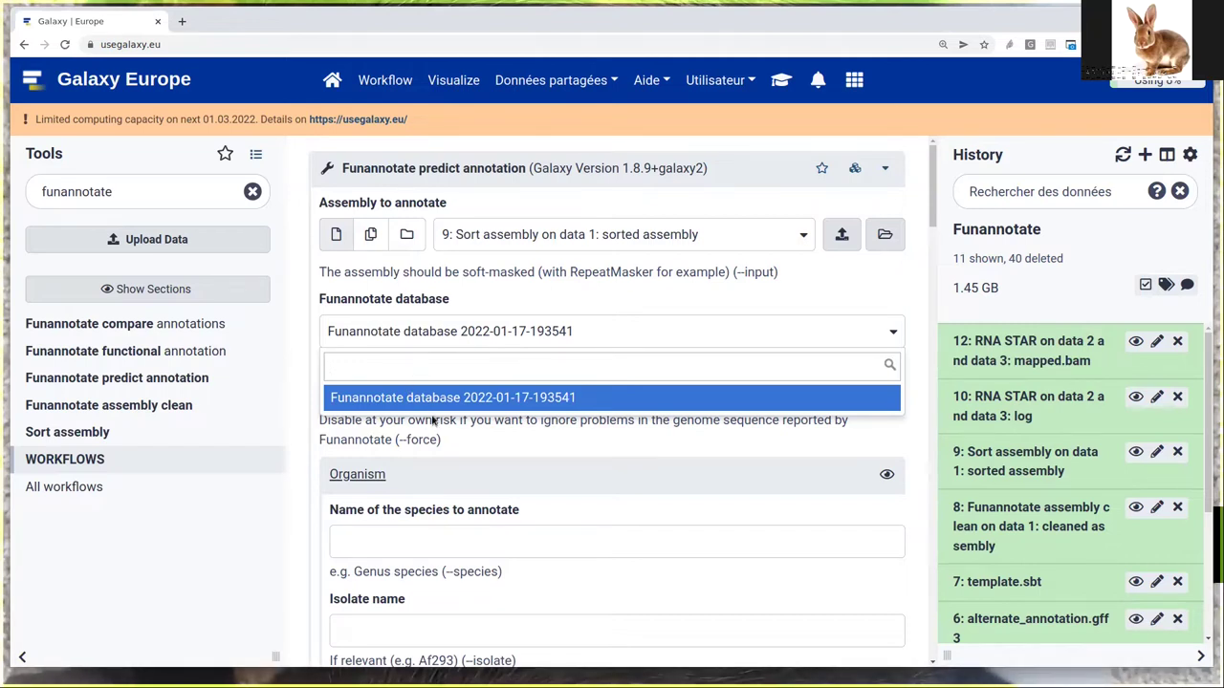
left_click(545, 398)
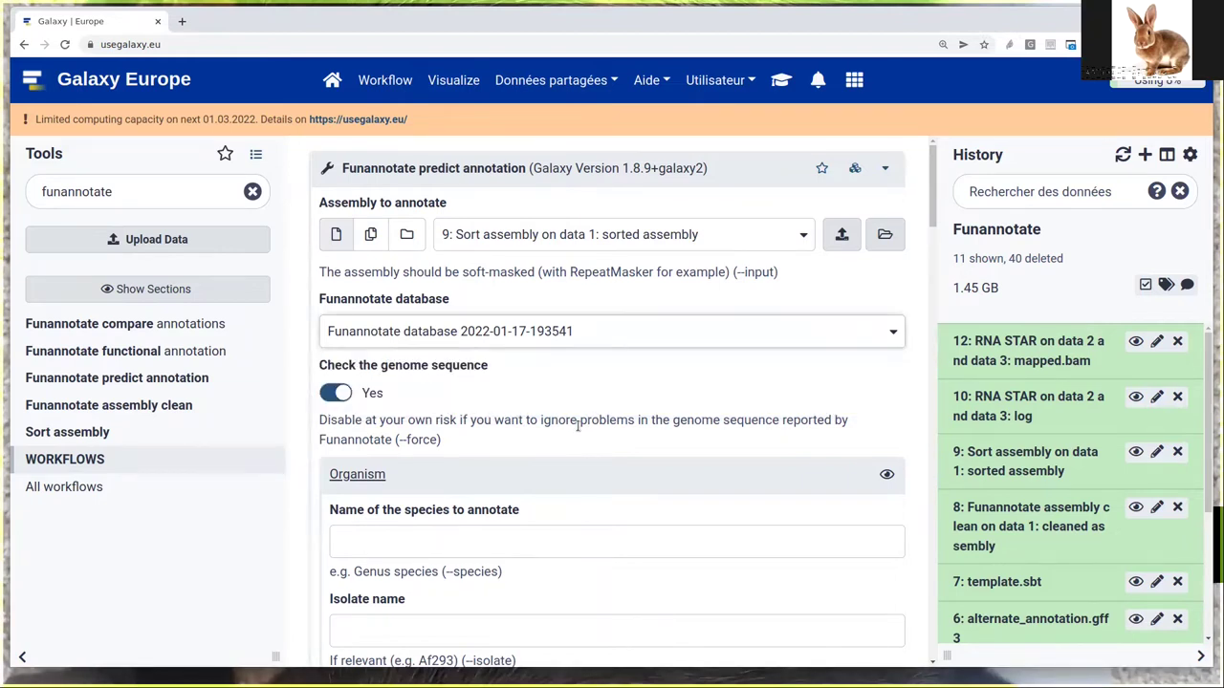
Enter Mucor mucedo as the name of the species to annotate
scroll(578, 427, "down", 1)
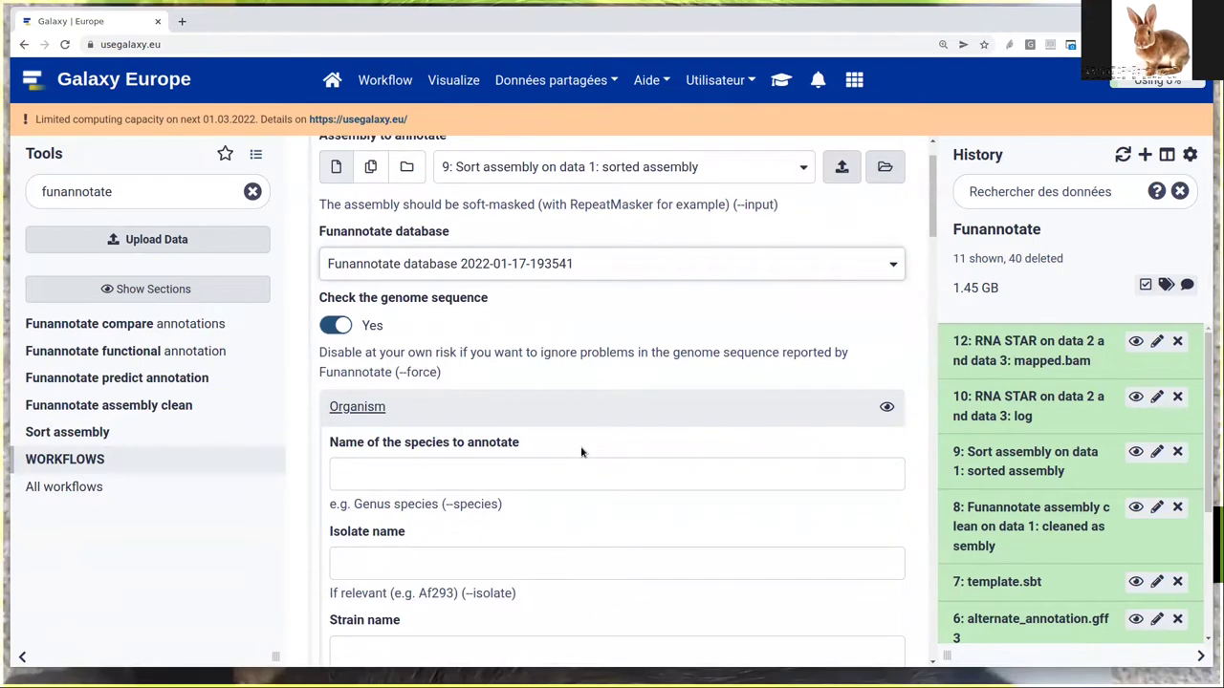
scroll(583, 455, "down", 1)
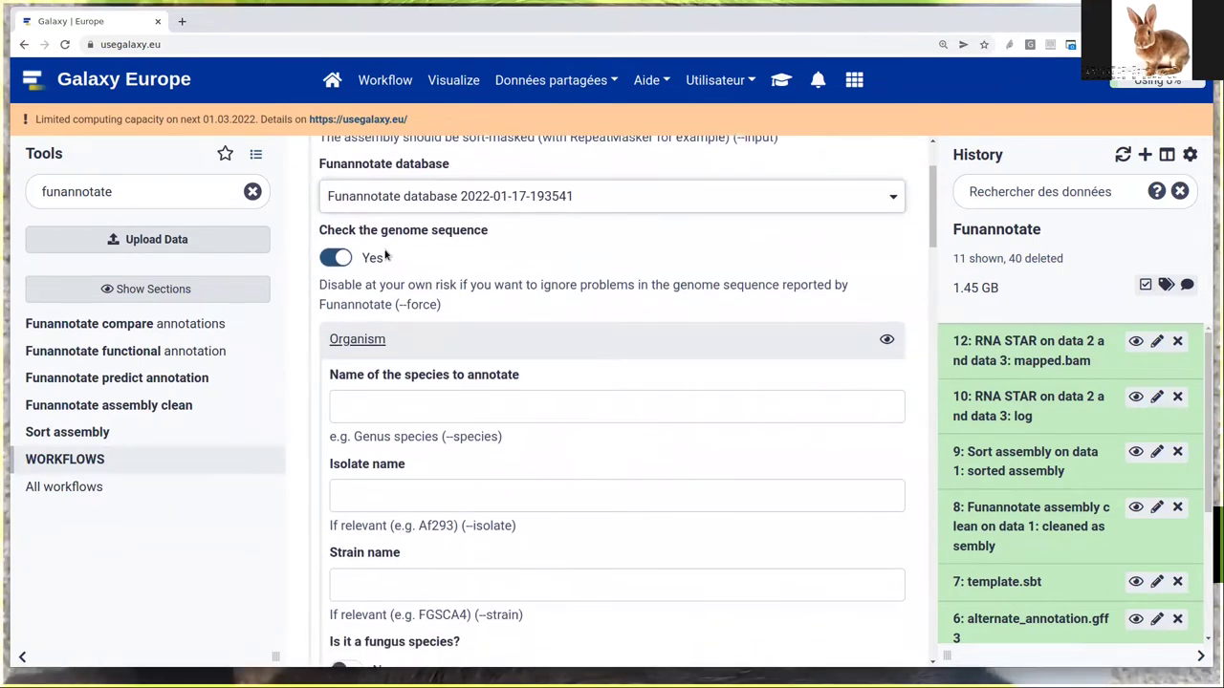
scroll(564, 298, "down", 1)
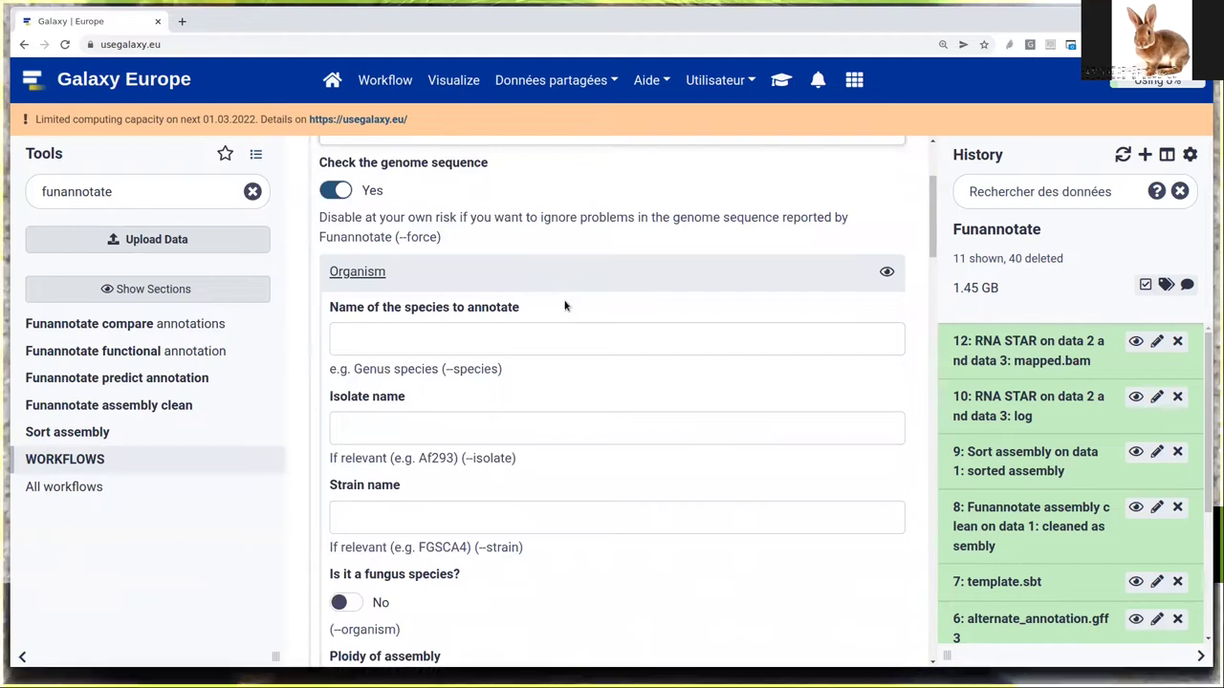
left_click(512, 349)
scroll(594, 432, "down", 1)
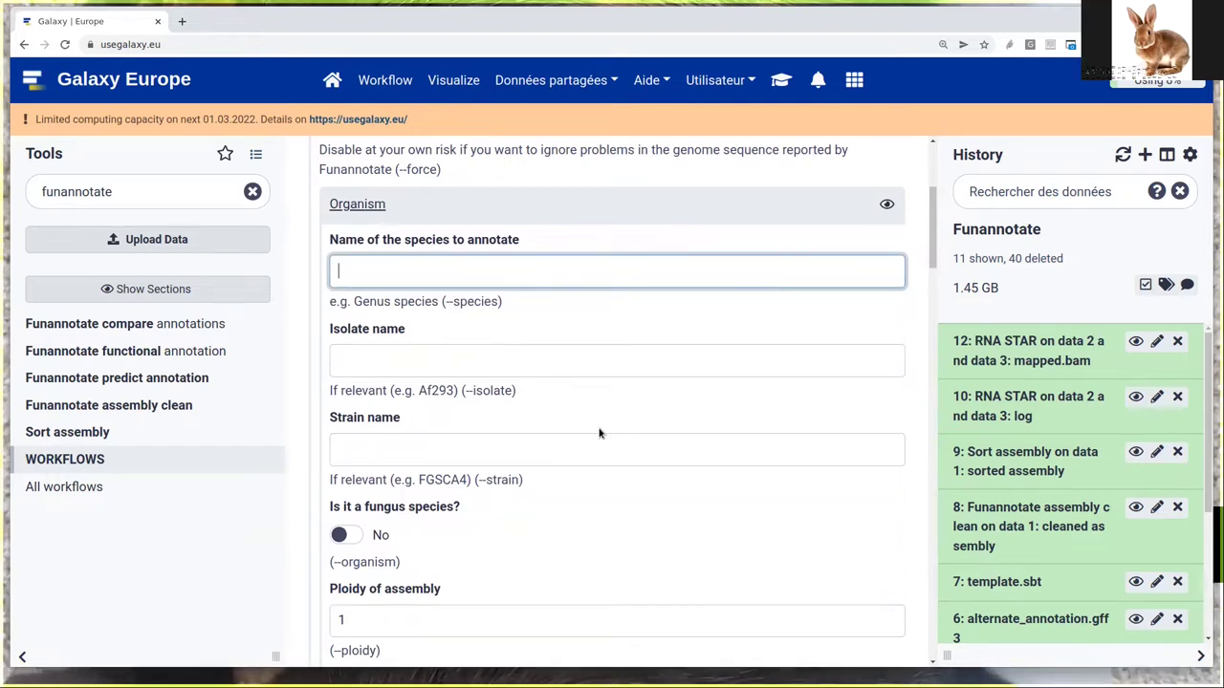
type("Mucor mucedo")
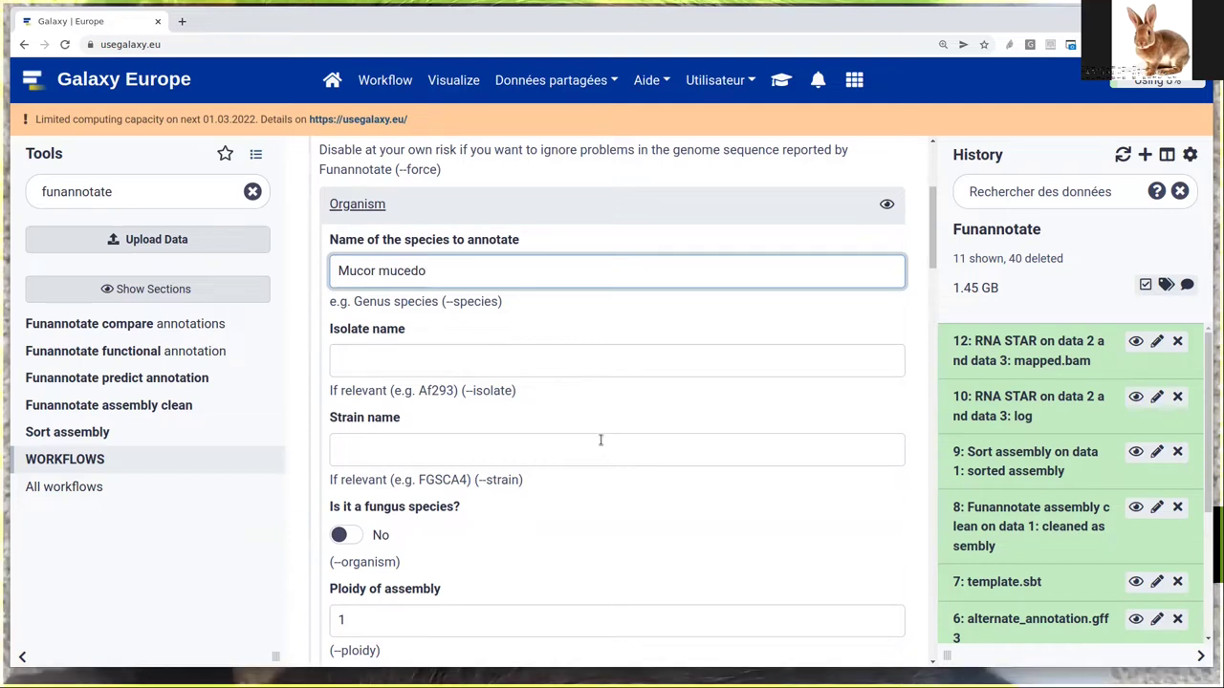
left_click(529, 361)
type("muc1")
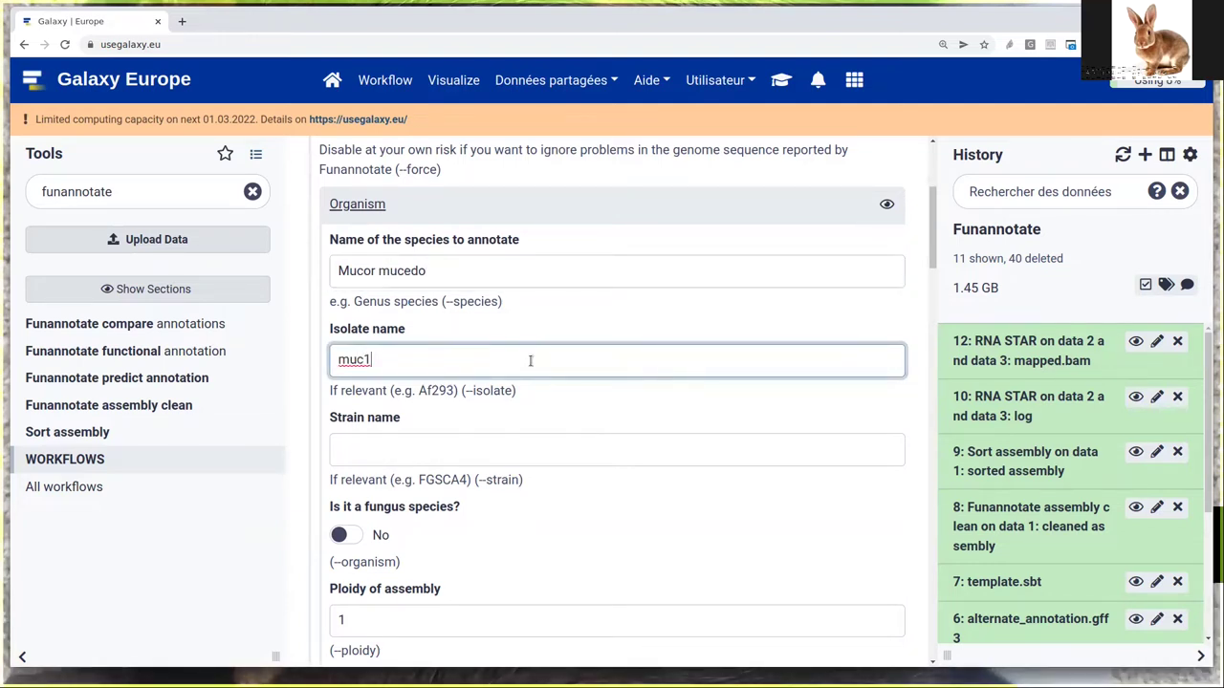
double_click(378, 359)
key("BackSpace")
Enter muc1 as the strain name of the organism
left_click(462, 456)
type("muc1")
Select the RNA STAR mapped.bam from dataset 12 as the RNA-seq evidence for training Augustus/GeneMark-ET
scroll(446, 432, "down", 2)
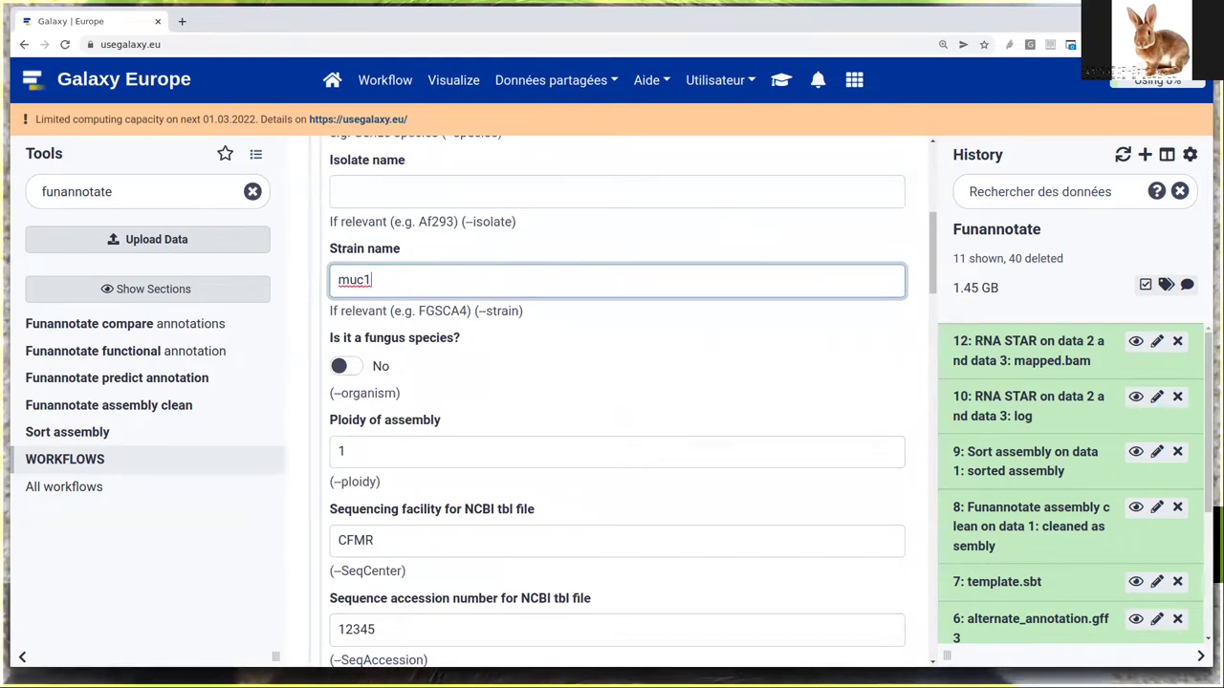
scroll(454, 274, "down", 7)
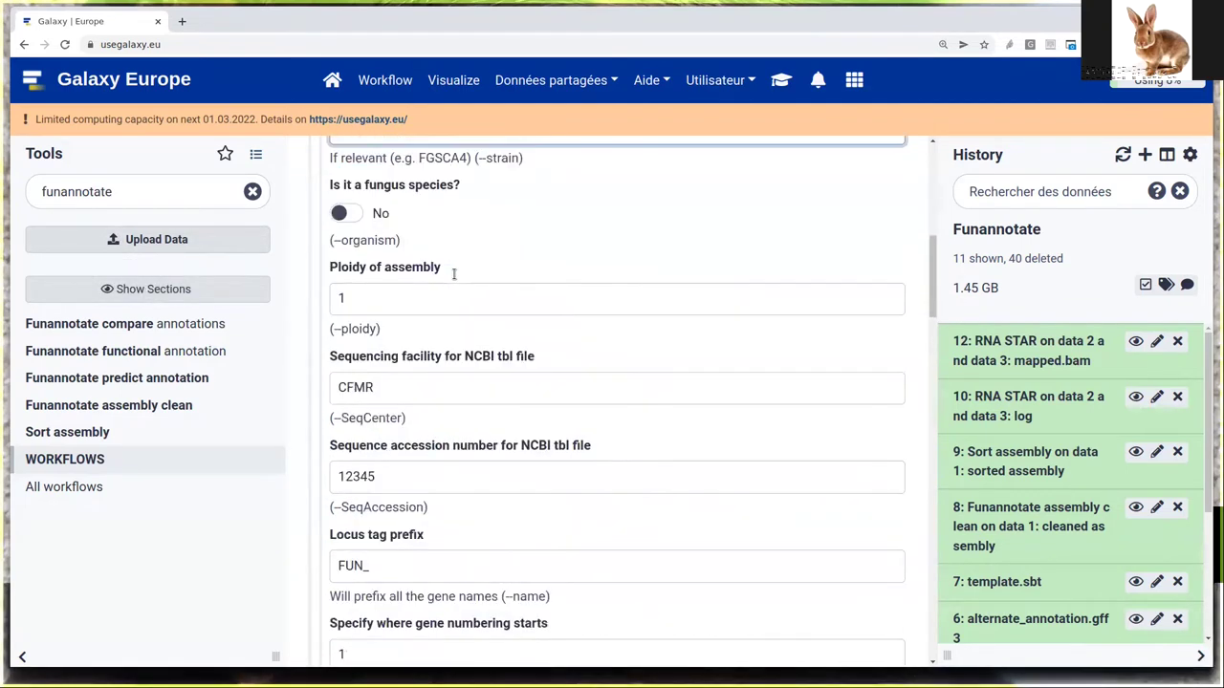
scroll(570, 292, "down", 1)
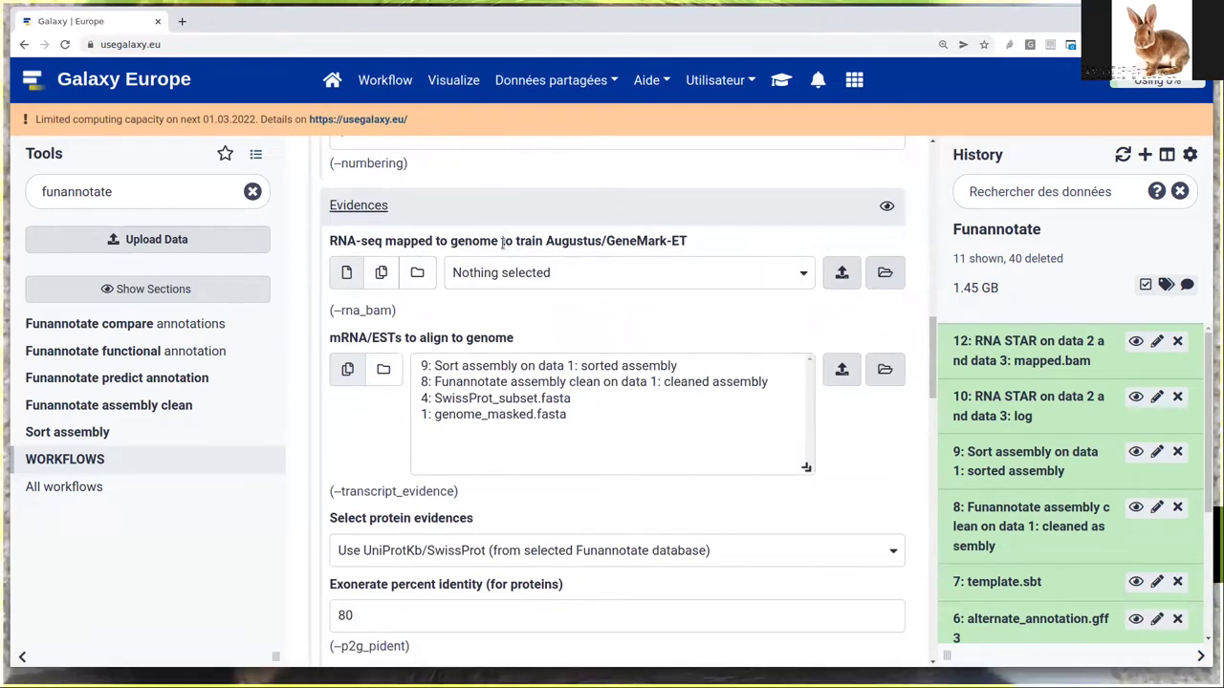
left_click_drag(500, 240, 512, 240)
left_click(509, 240)
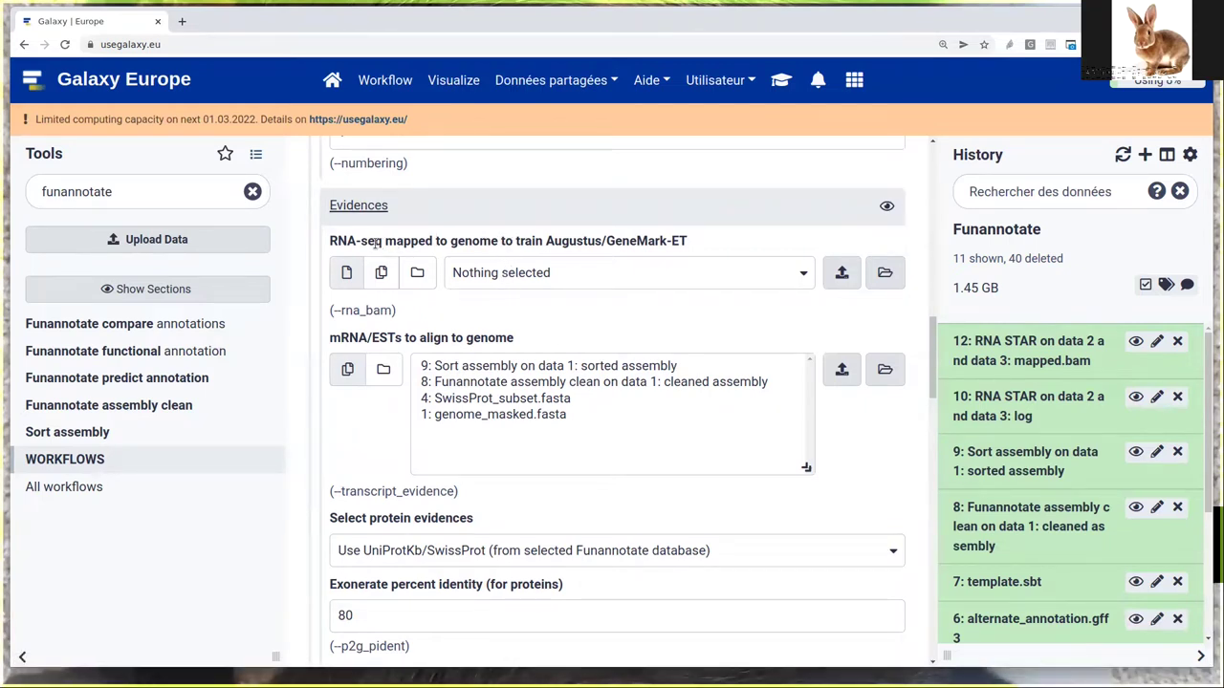
left_click(488, 272)
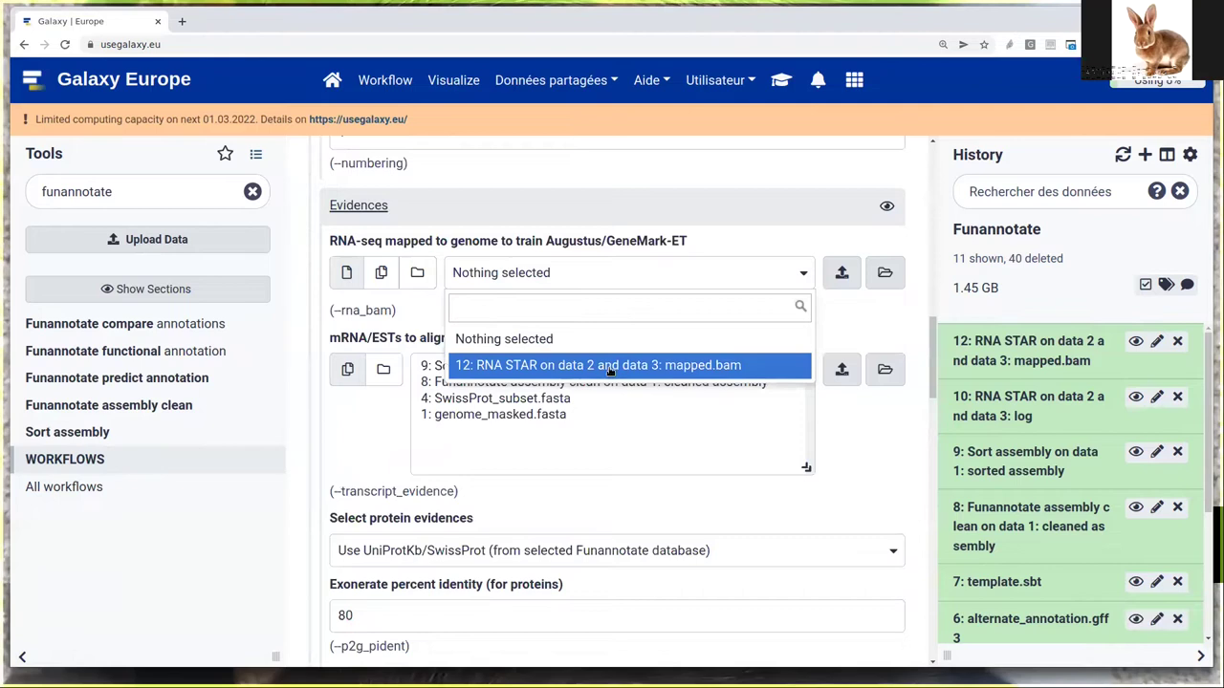
left_click(695, 366)
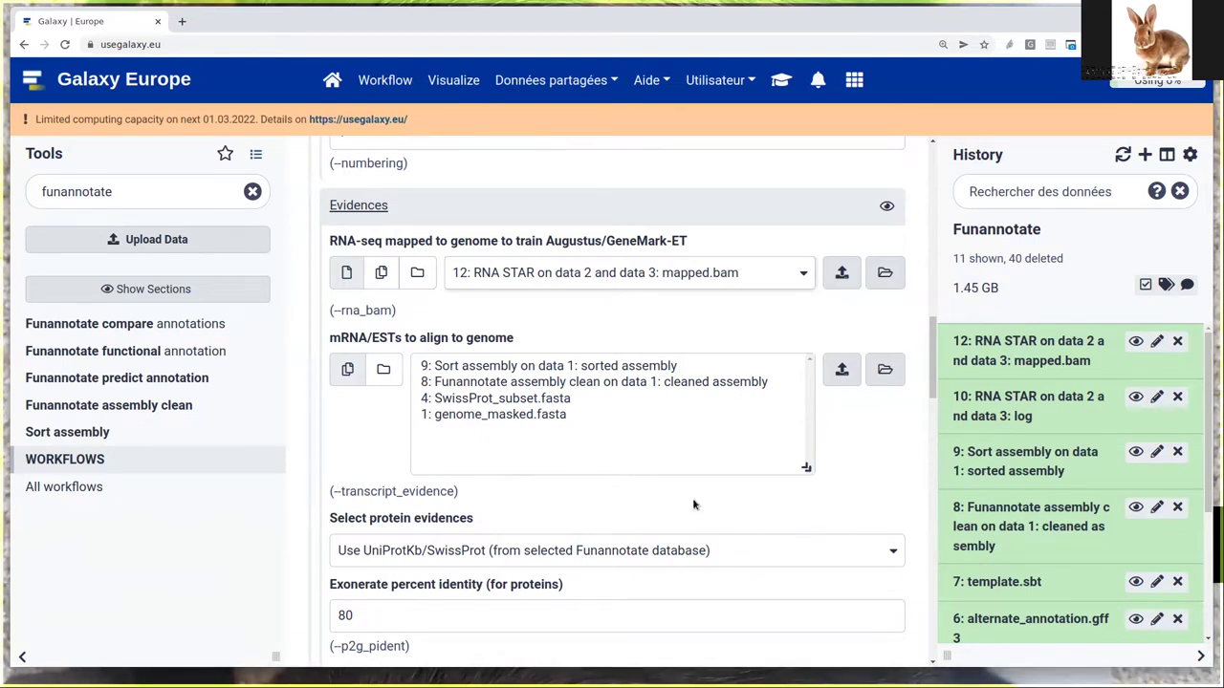
Set the protein evidences to custom protein sequences and choose SwissProt_subset.fasta as the proteins to map to the genome
scroll(694, 505, "down", 3)
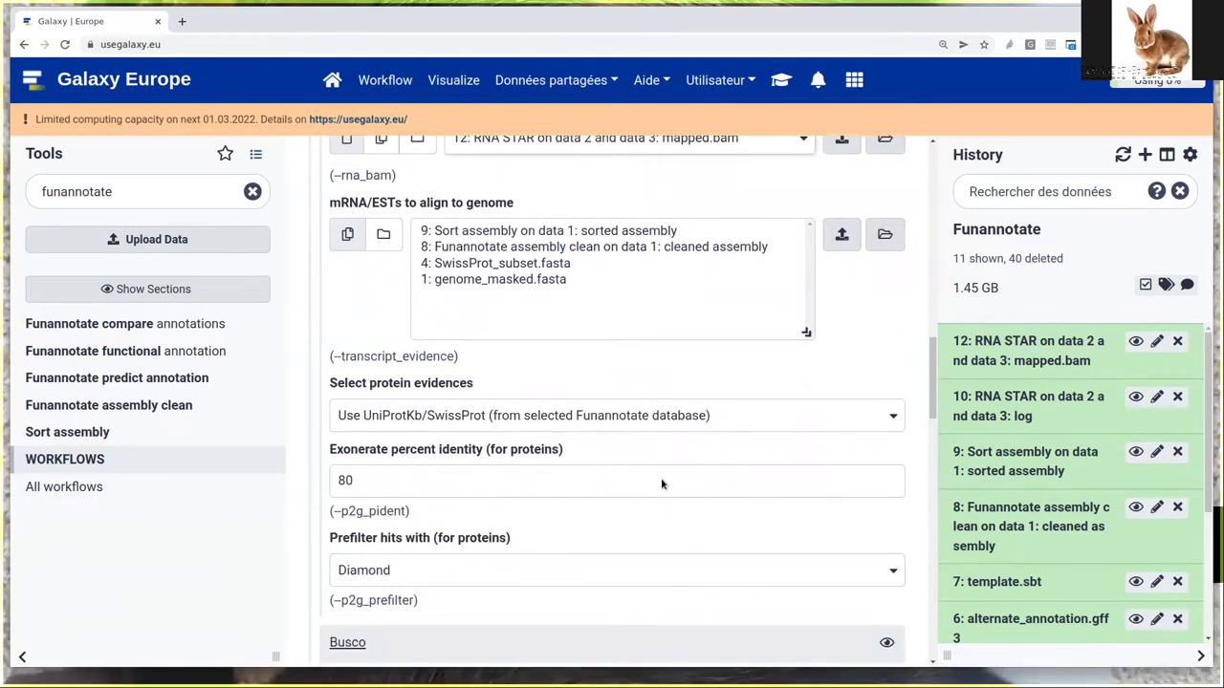
left_click(489, 428)
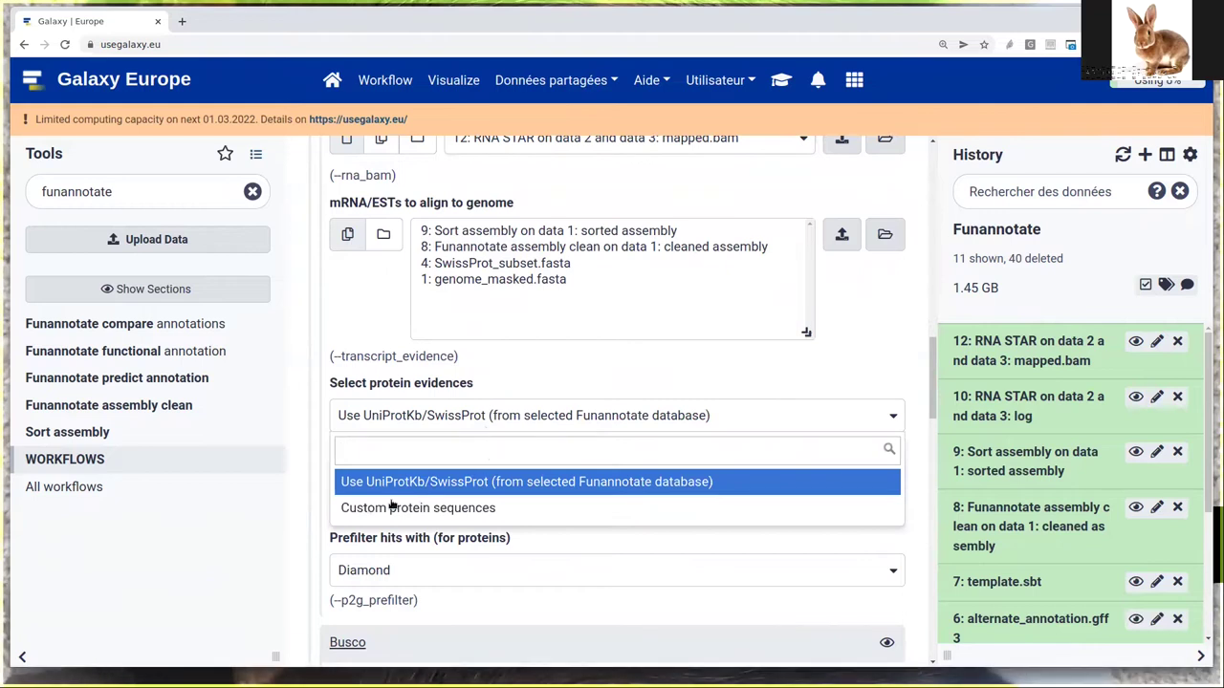
left_click(458, 511)
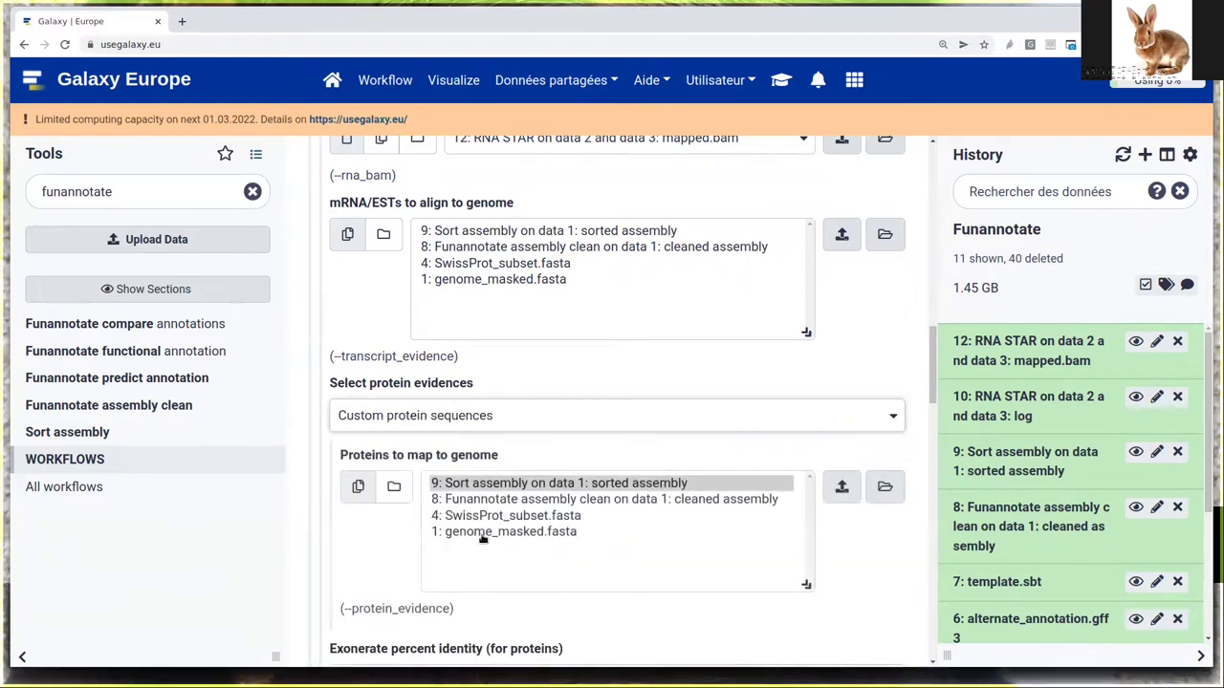
left_click(488, 517)
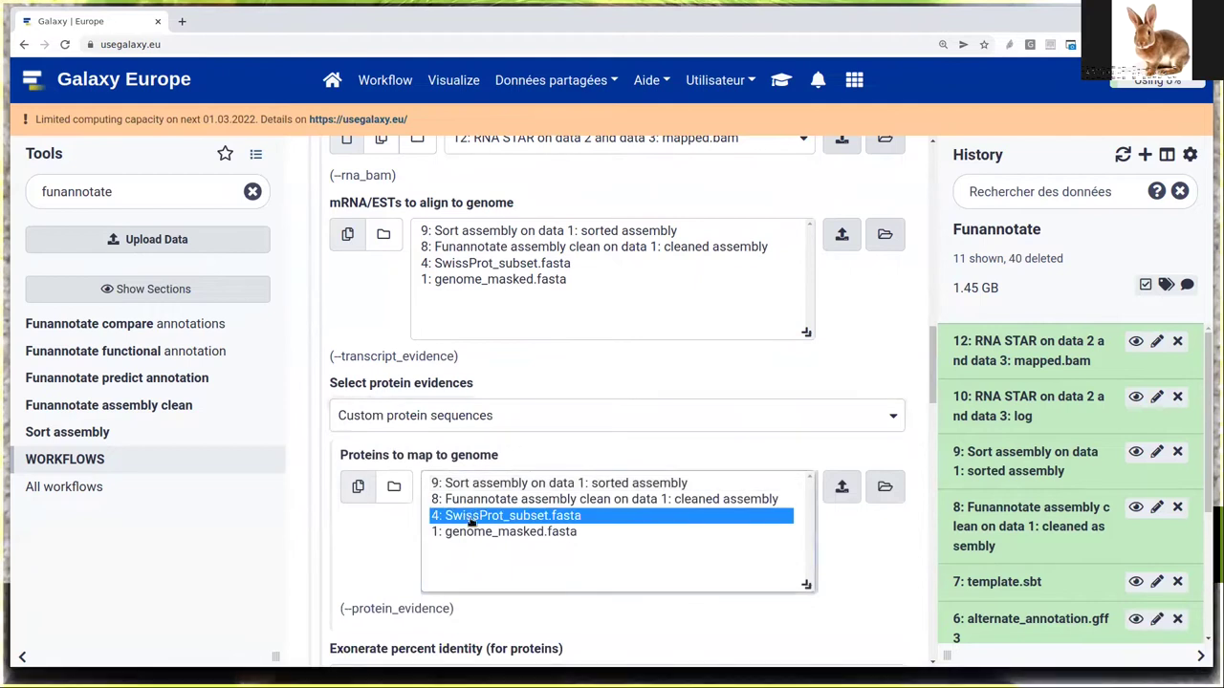
scroll(614, 536, "down", 3)
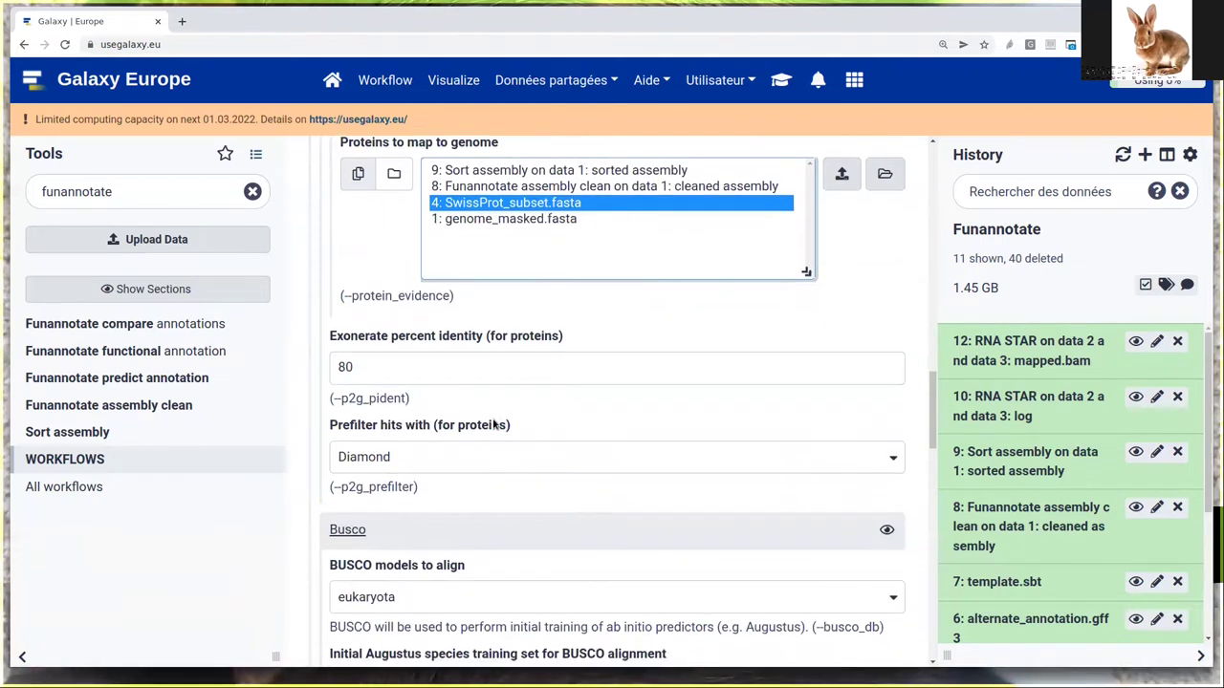
Set the BUSCO models to align to mucorales (orthodb 10)
scroll(494, 425, "down", 2)
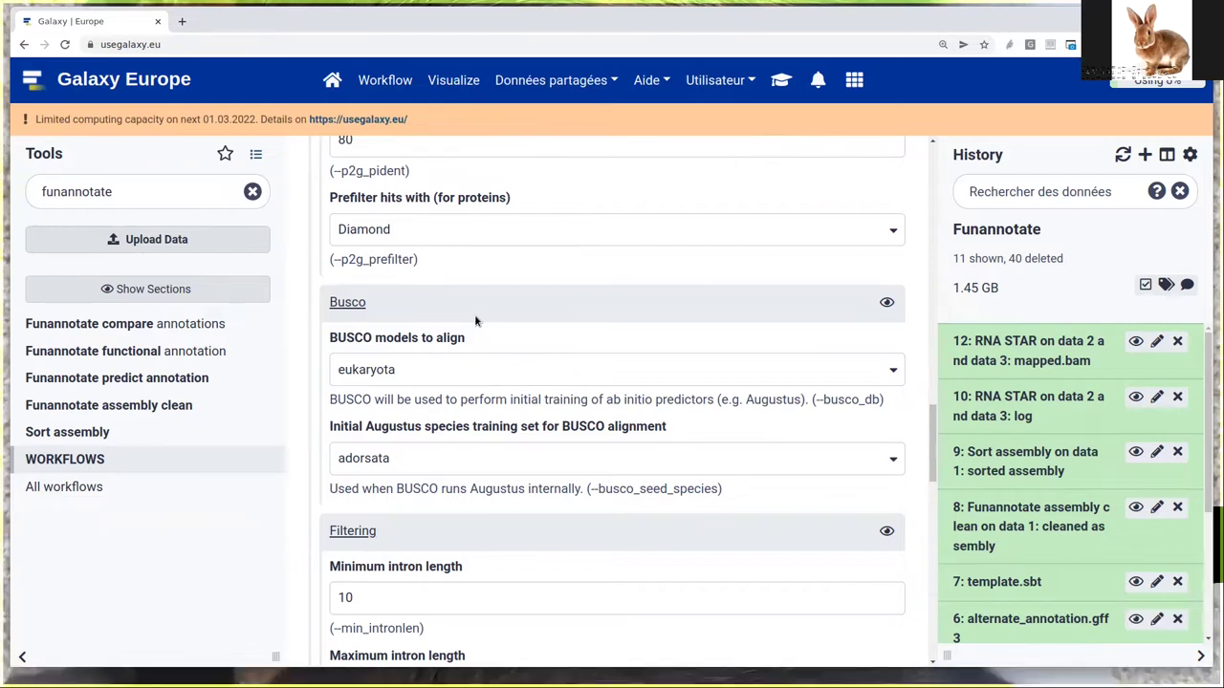
left_click(431, 376)
left_click(430, 377)
left_click(430, 377)
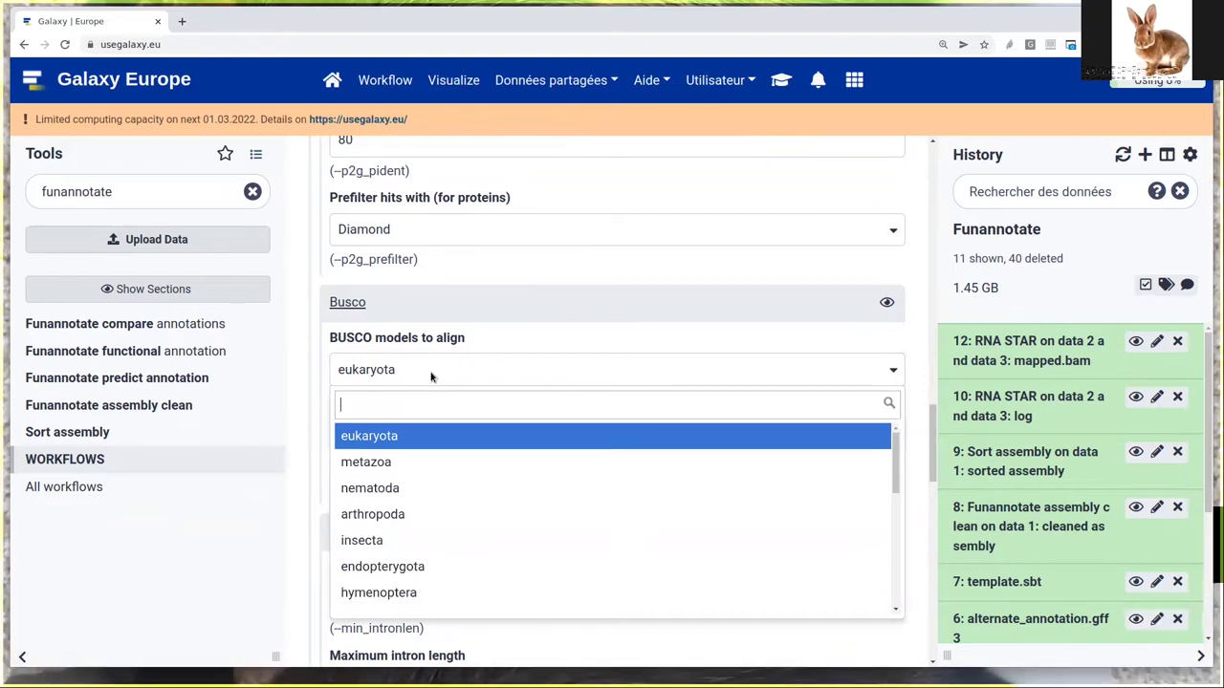
type("muc")
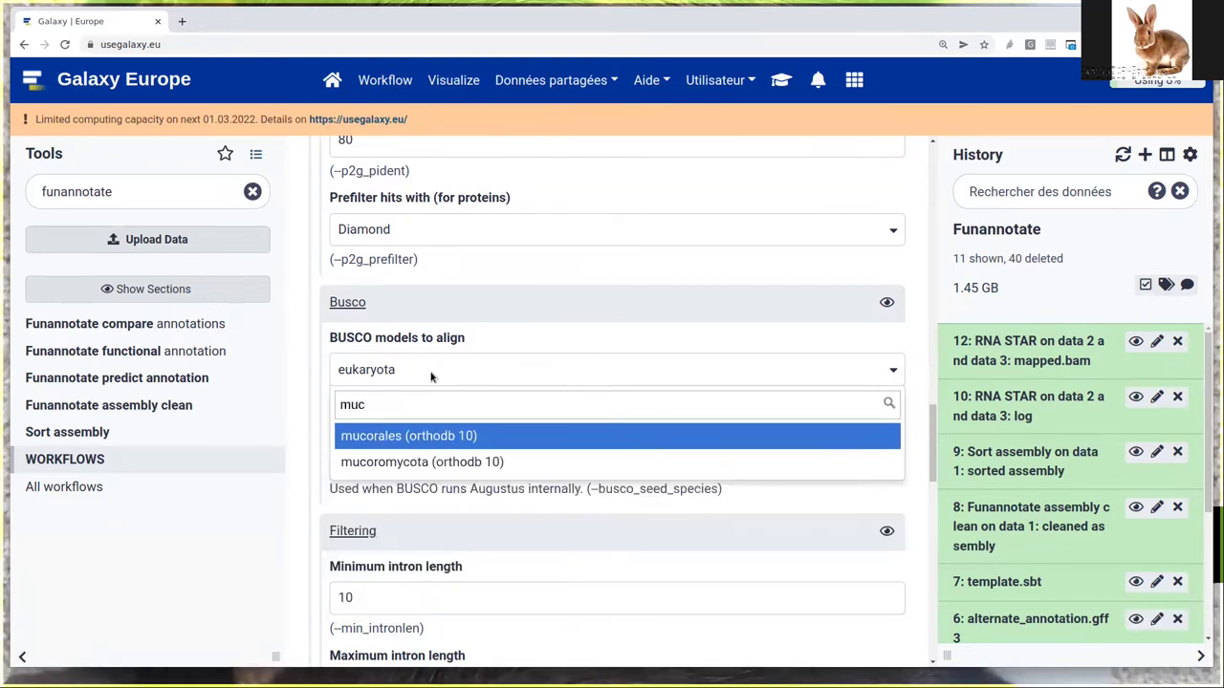
left_click(408, 437)
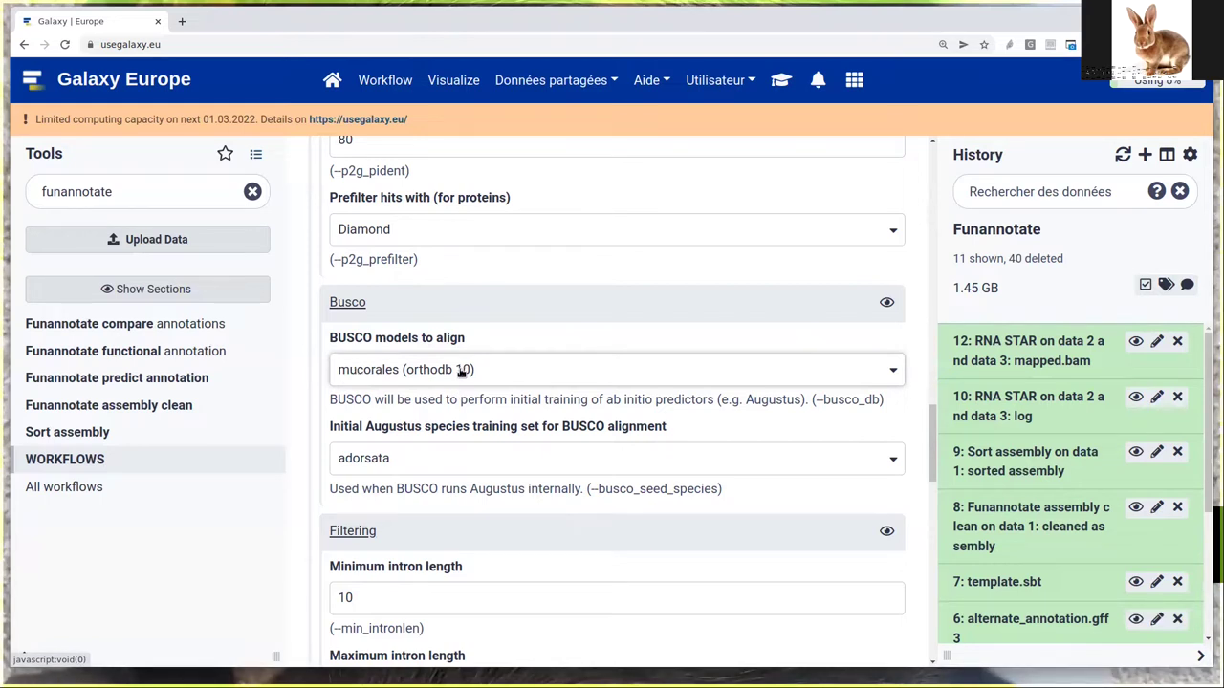
Set the initial Augustus species training set for BUSCO alignment to rhizopus_oryzae
left_click(463, 466)
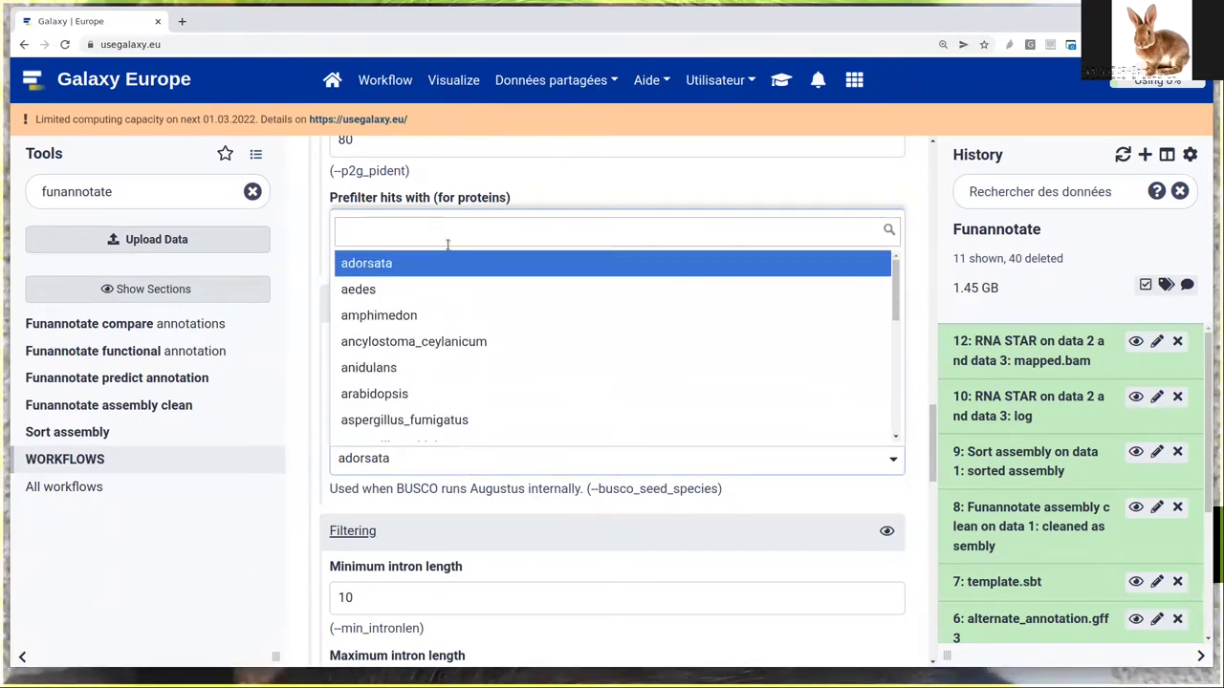
type("rhizo")
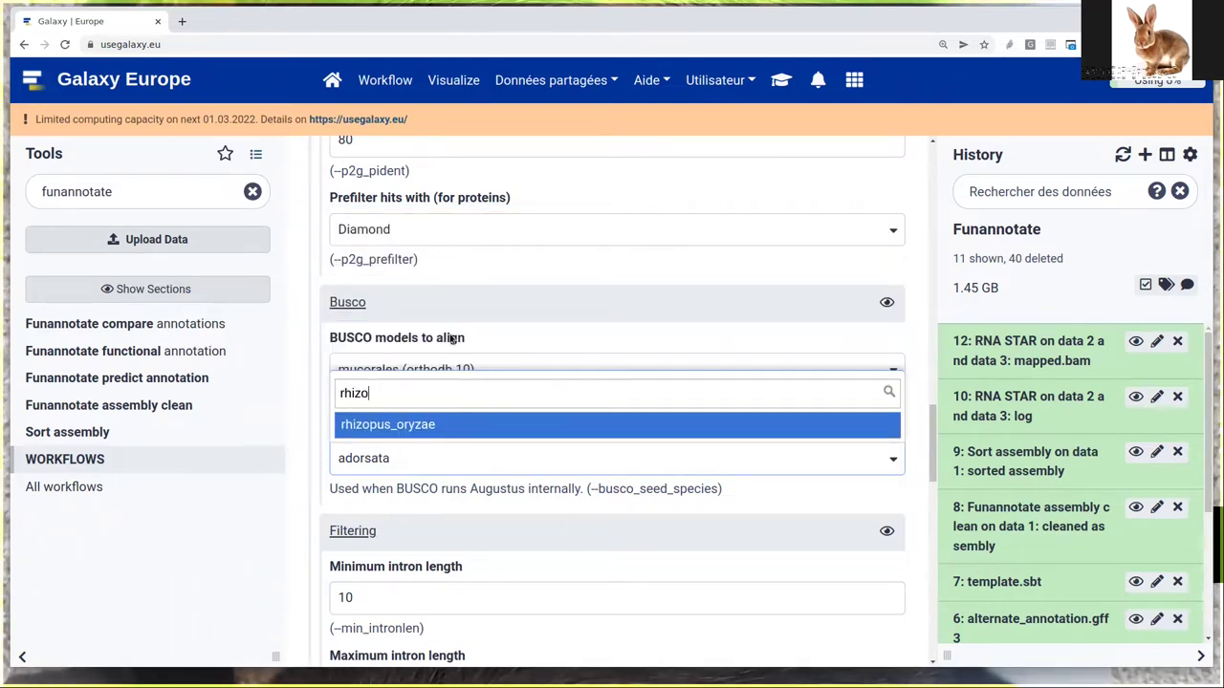
left_click(440, 433)
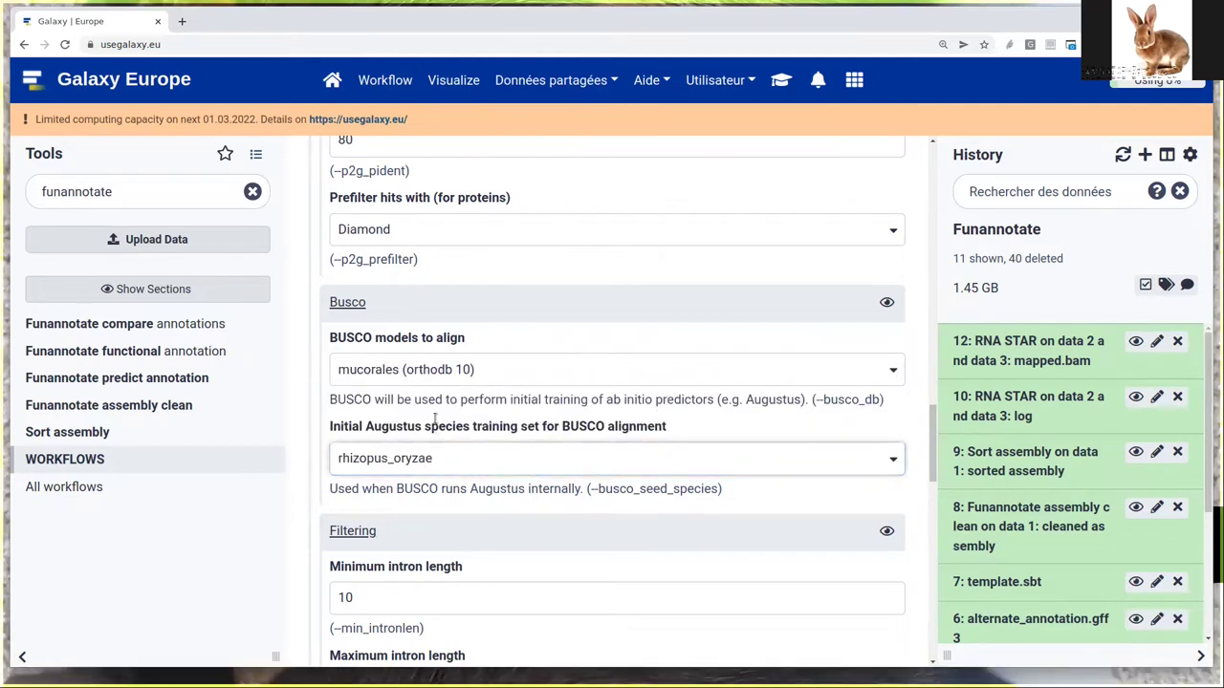
scroll(453, 383, "down", 2)
scroll(453, 381, "down", 4)
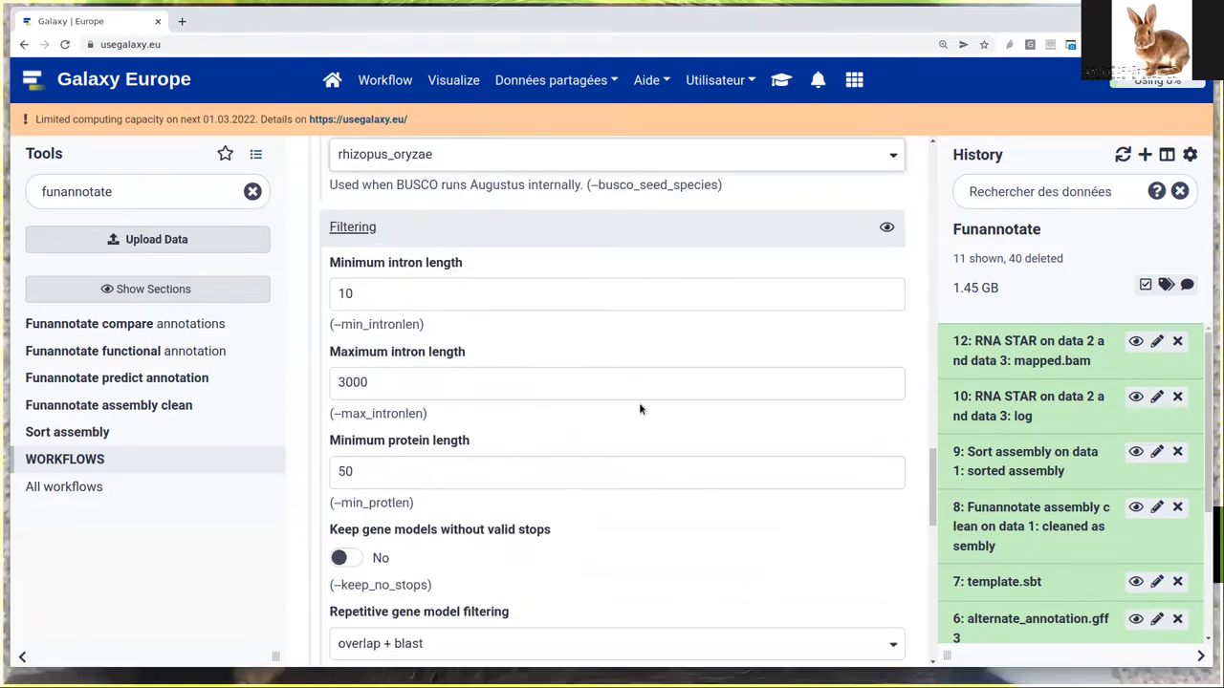
scroll(638, 395, "down", 1)
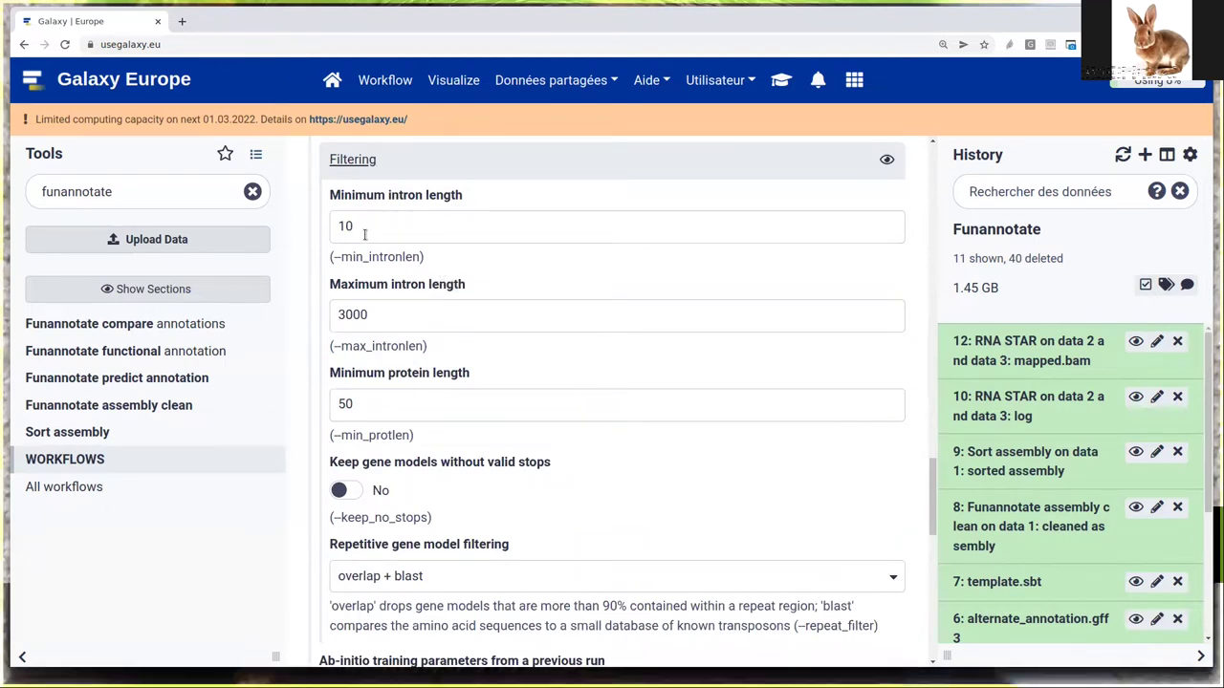
left_click(446, 232)
type("0")
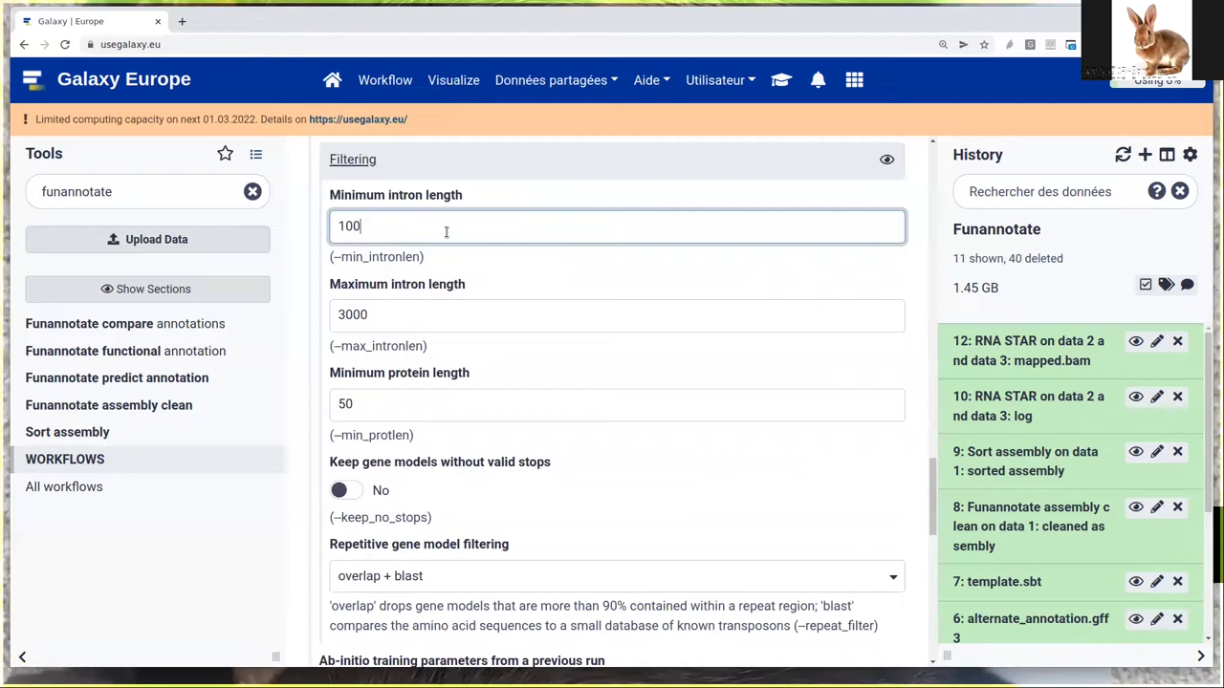
key("BackSpace")
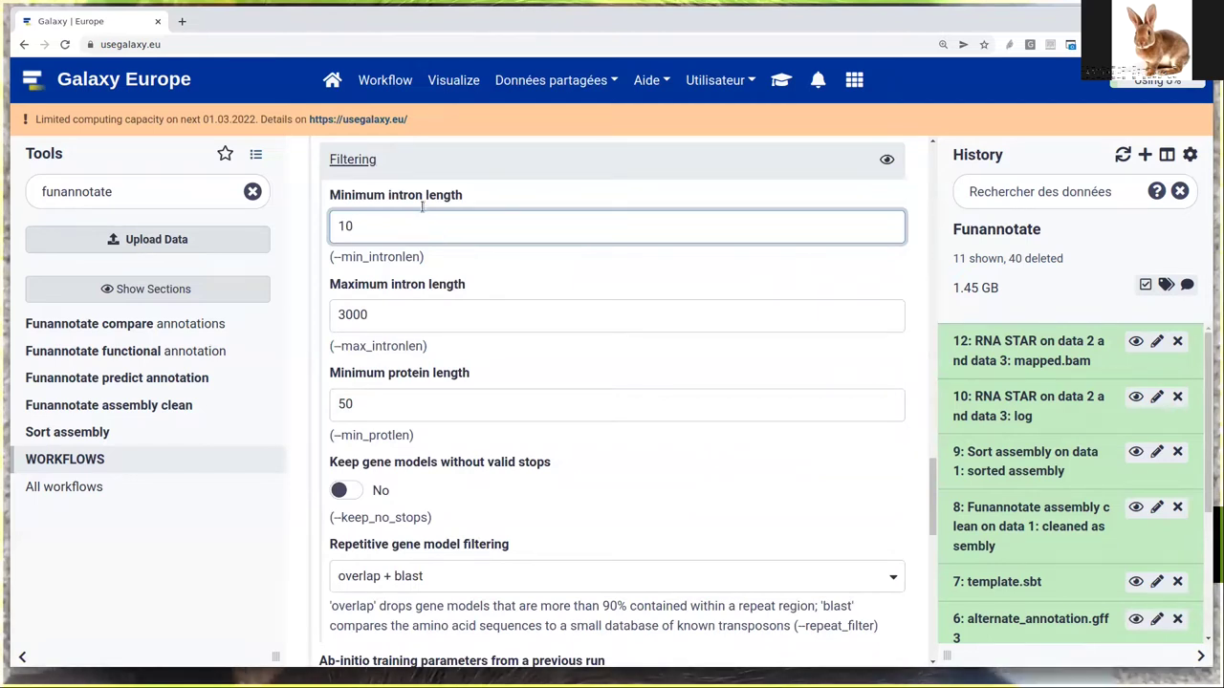
Select all available outputs to be generated and run the Funannotate predict annotation job
scroll(416, 219, "down", 1)
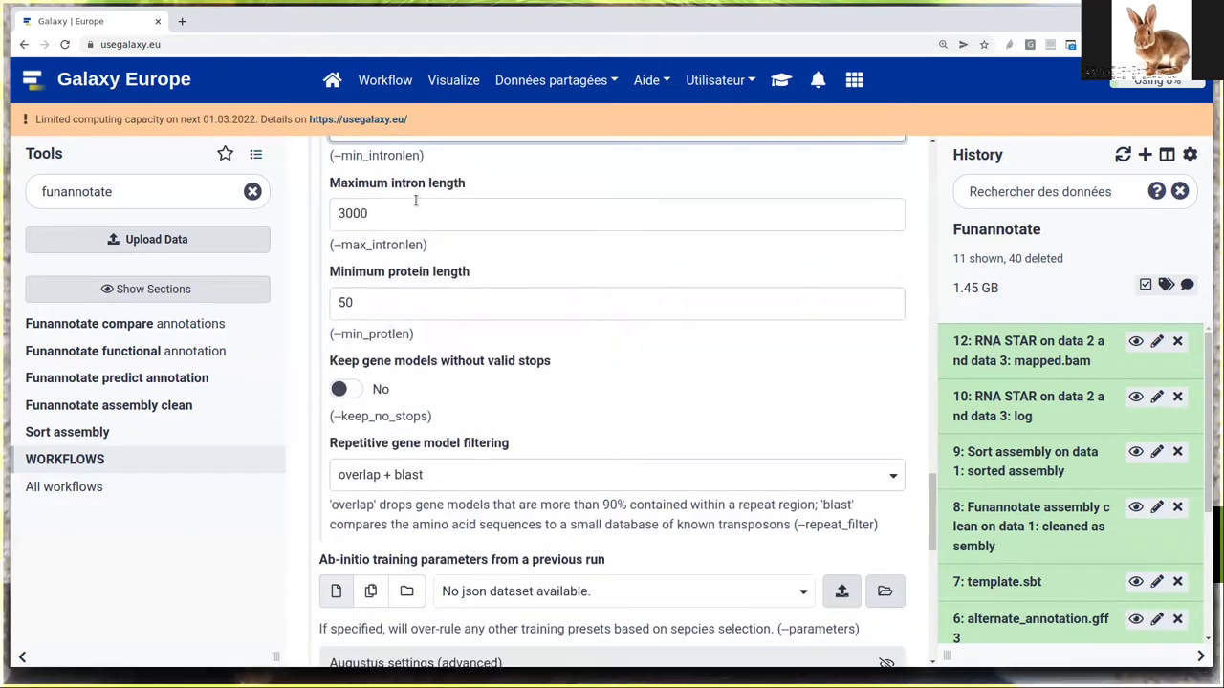
scroll(442, 364, "down", 3)
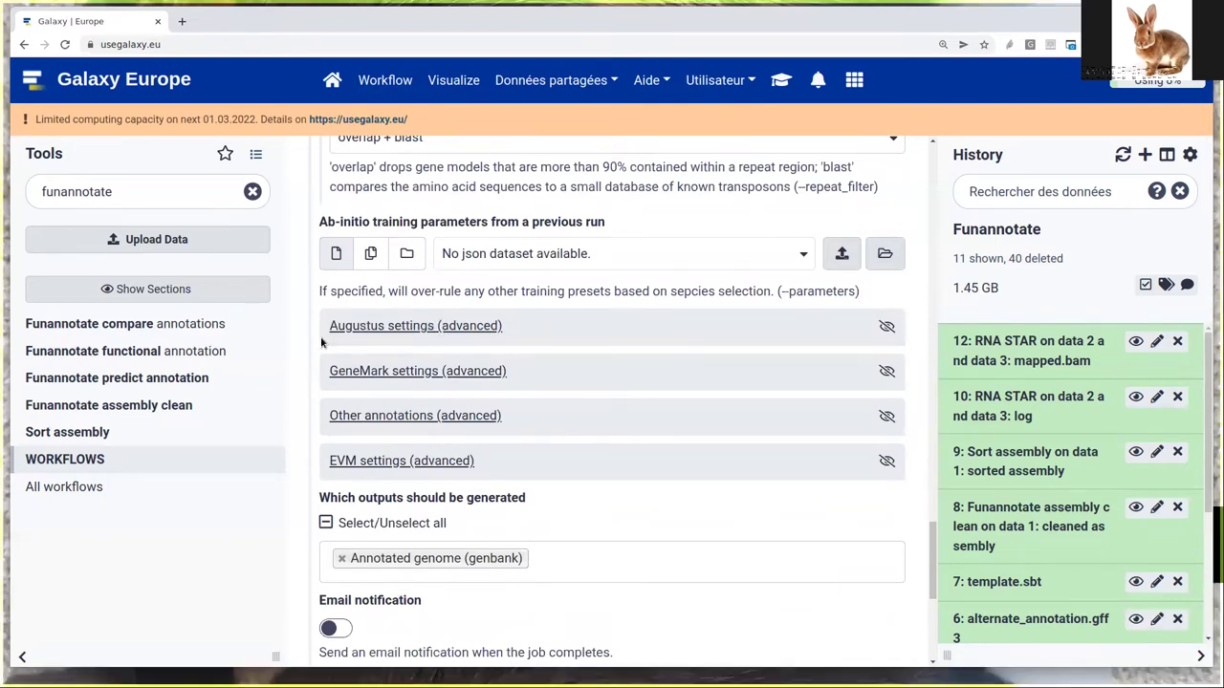
scroll(309, 348, "down", 2)
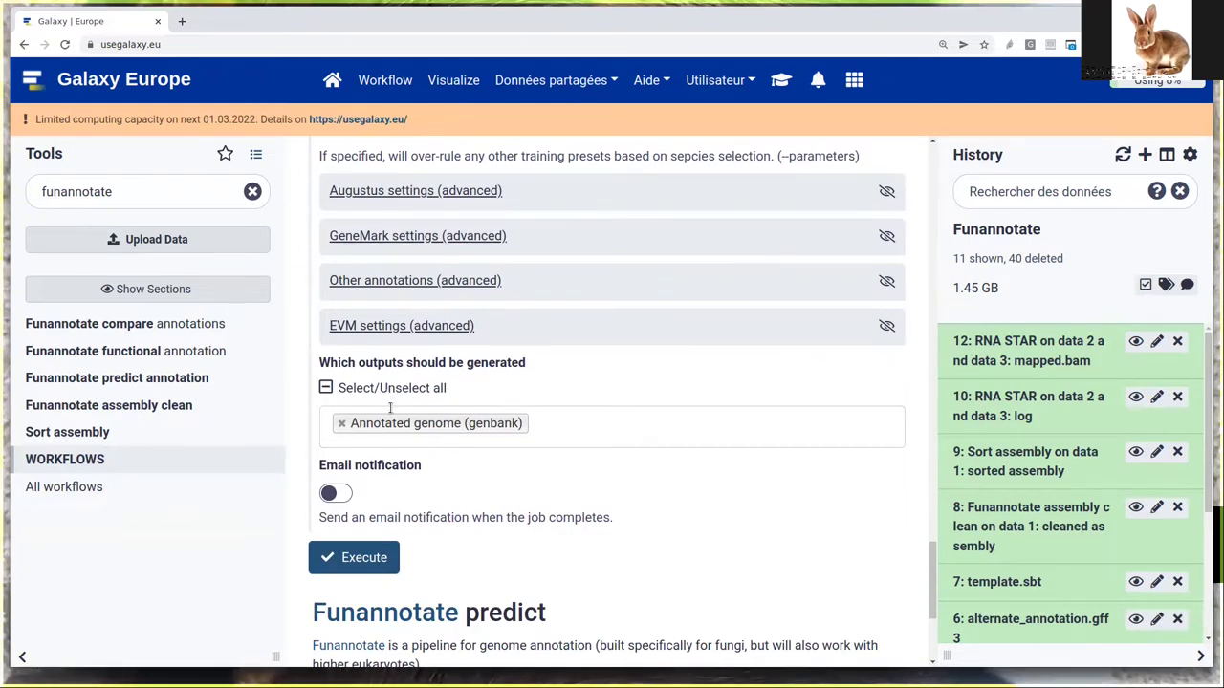
left_click(326, 388)
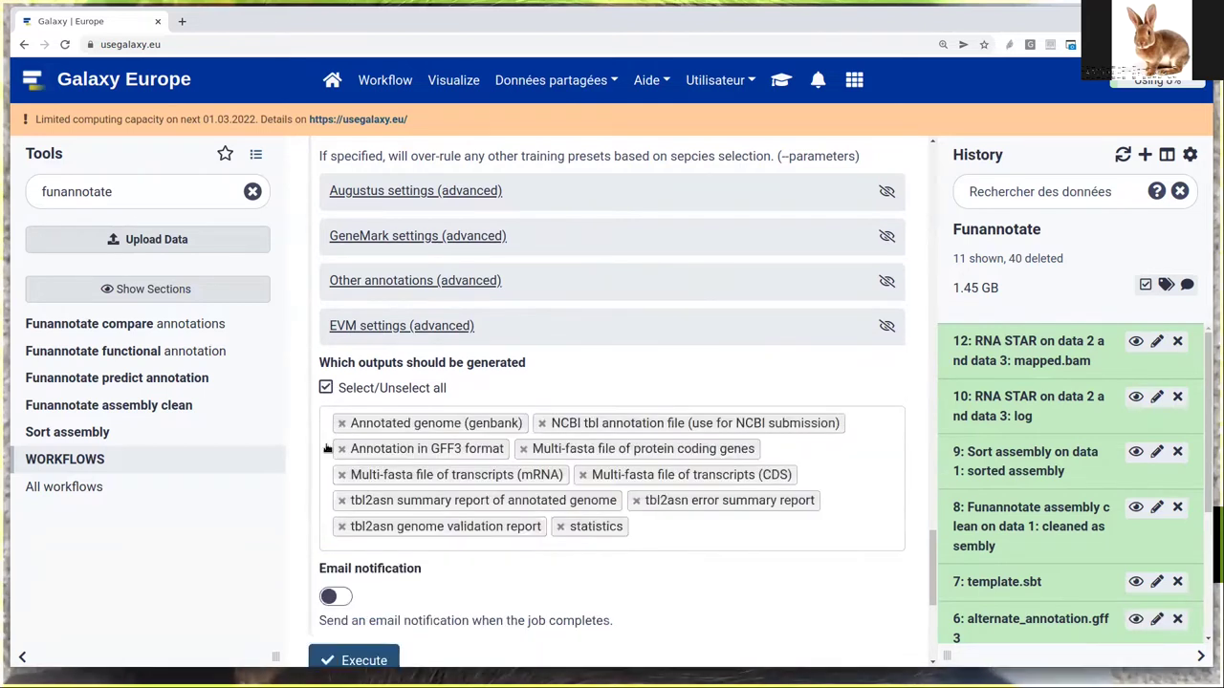
scroll(327, 445, "down", 2)
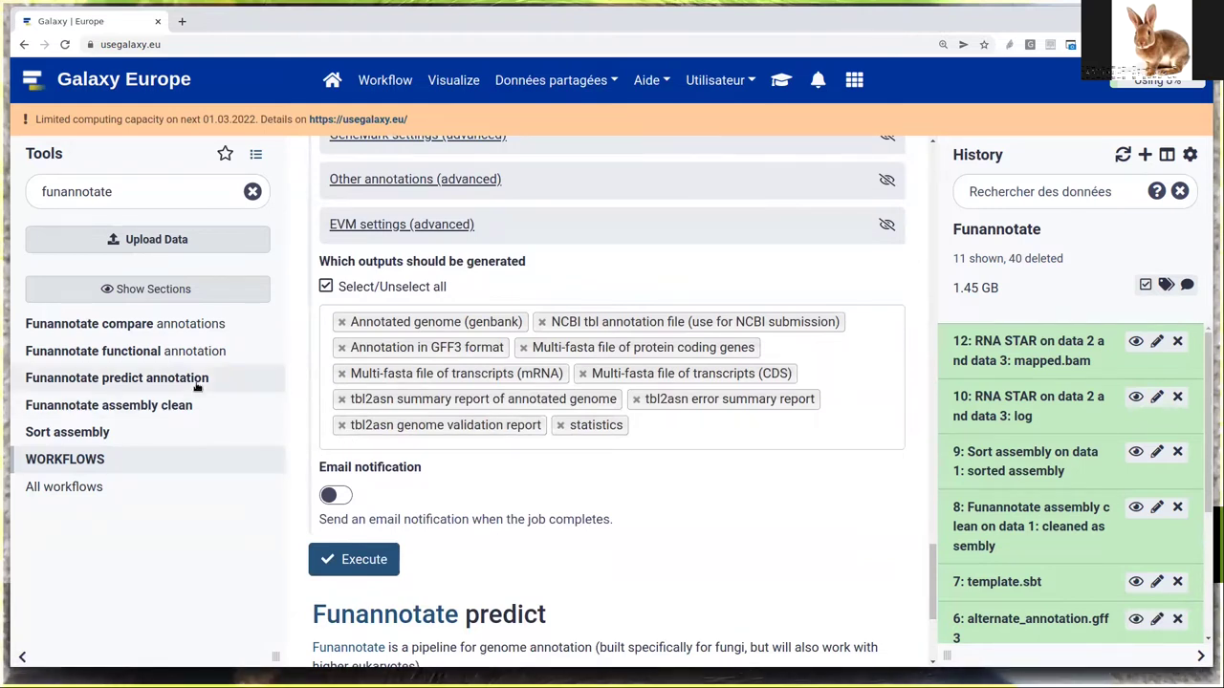
left_click(383, 562)
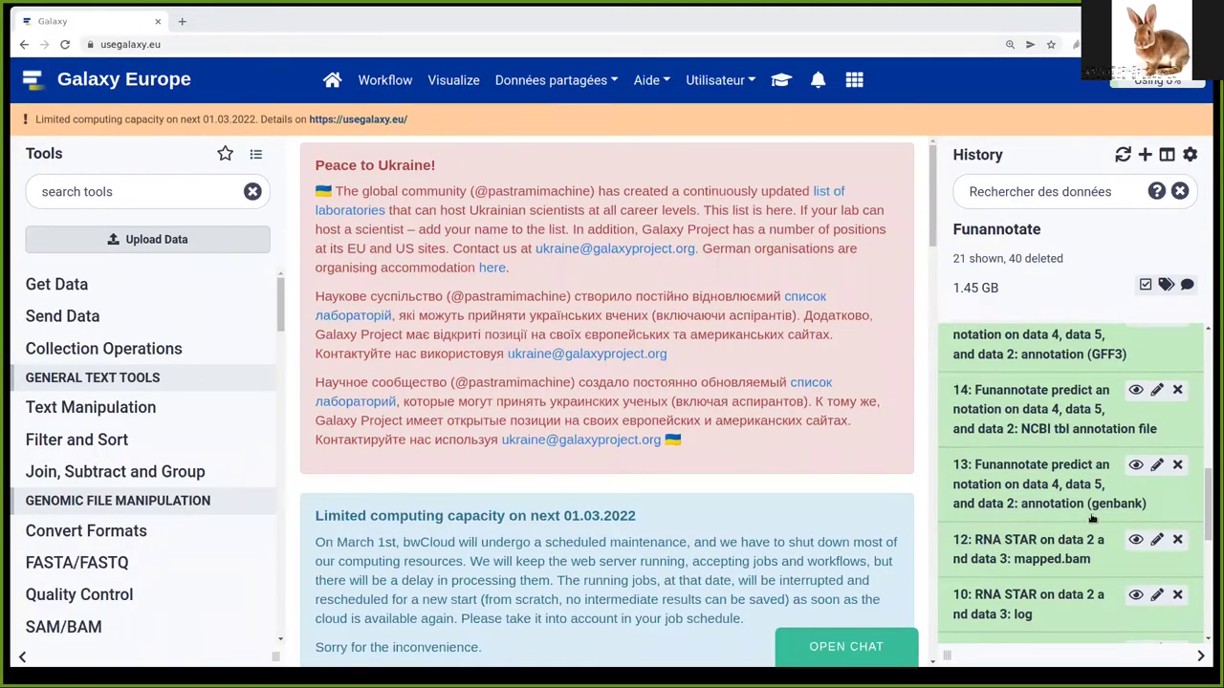
Display the GenBank annotation from Funannotate predict in dataset 13 and examine the first gene's location and locus tag
scroll(1080, 521, "up", 5)
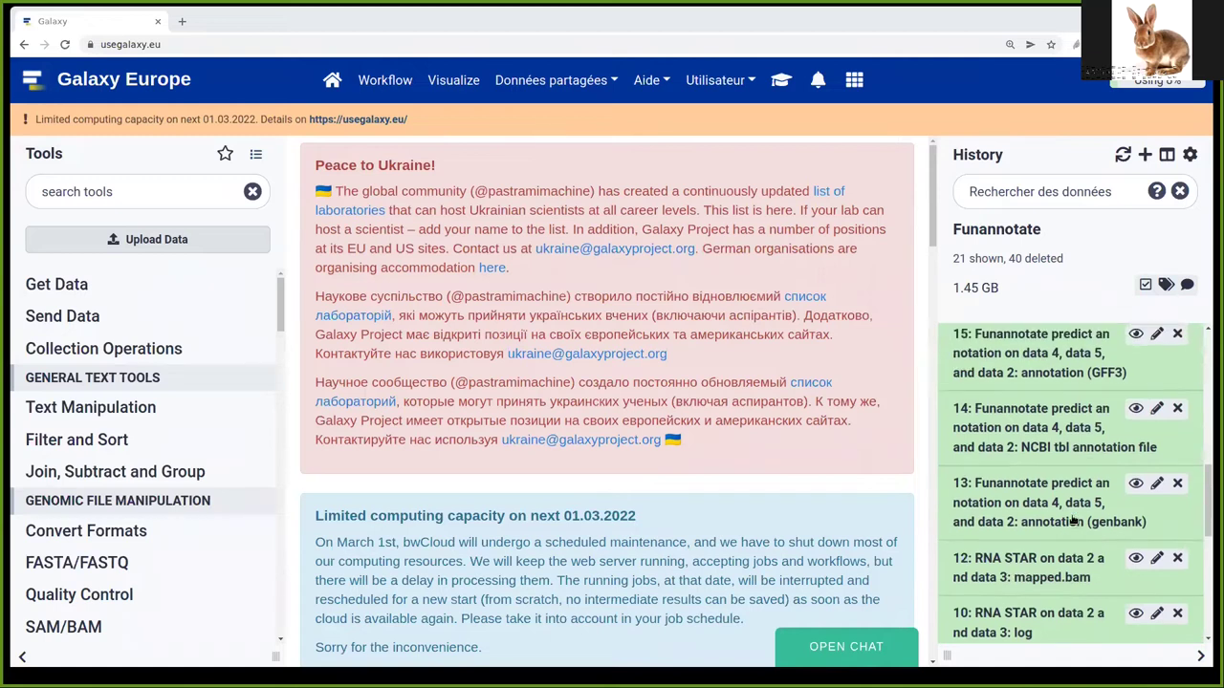
scroll(1073, 519, "down", 5)
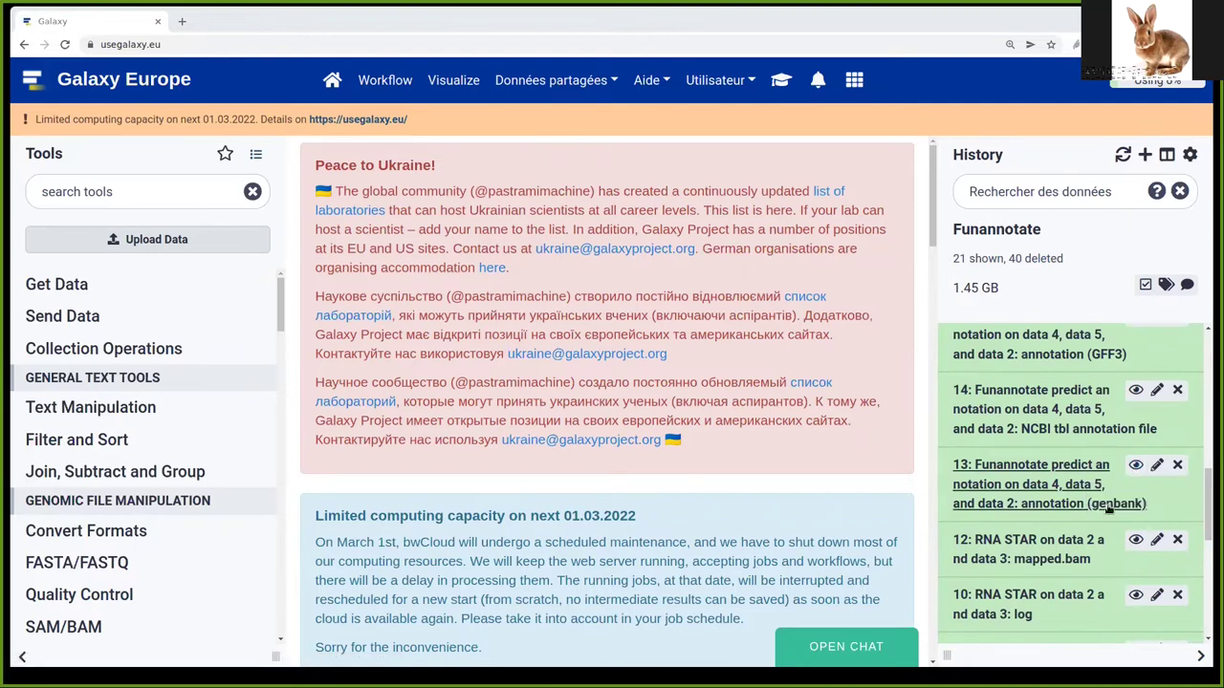
left_click(1135, 466)
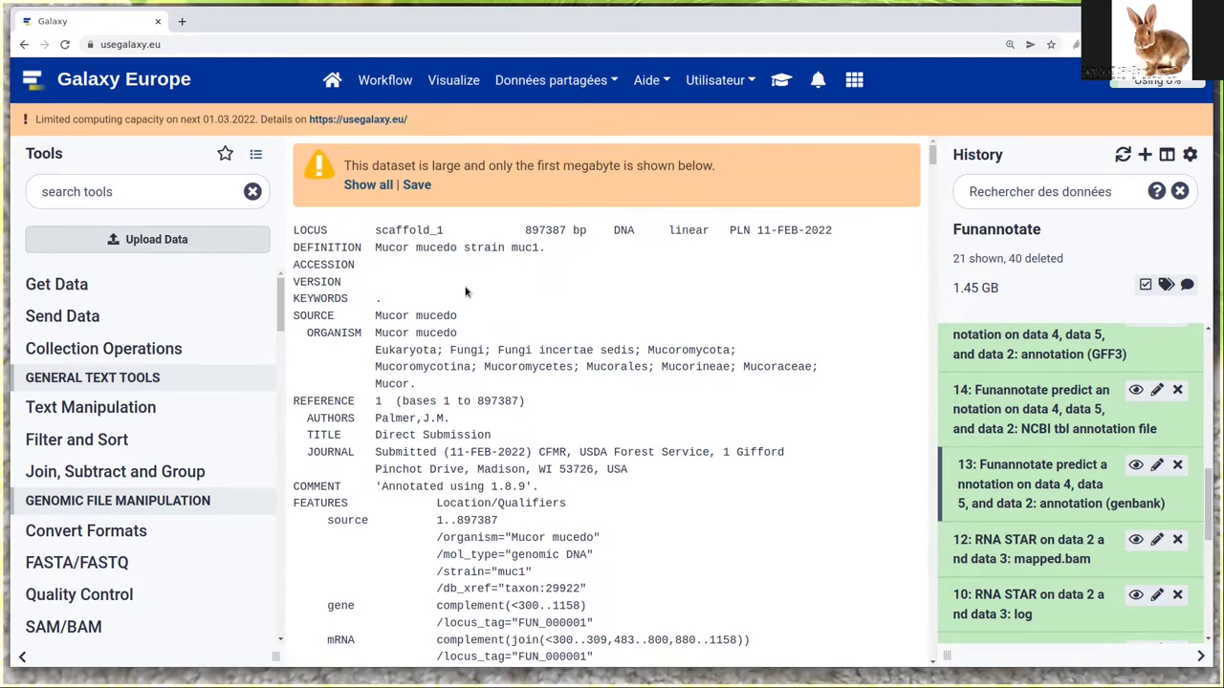
scroll(467, 288, "down", 2)
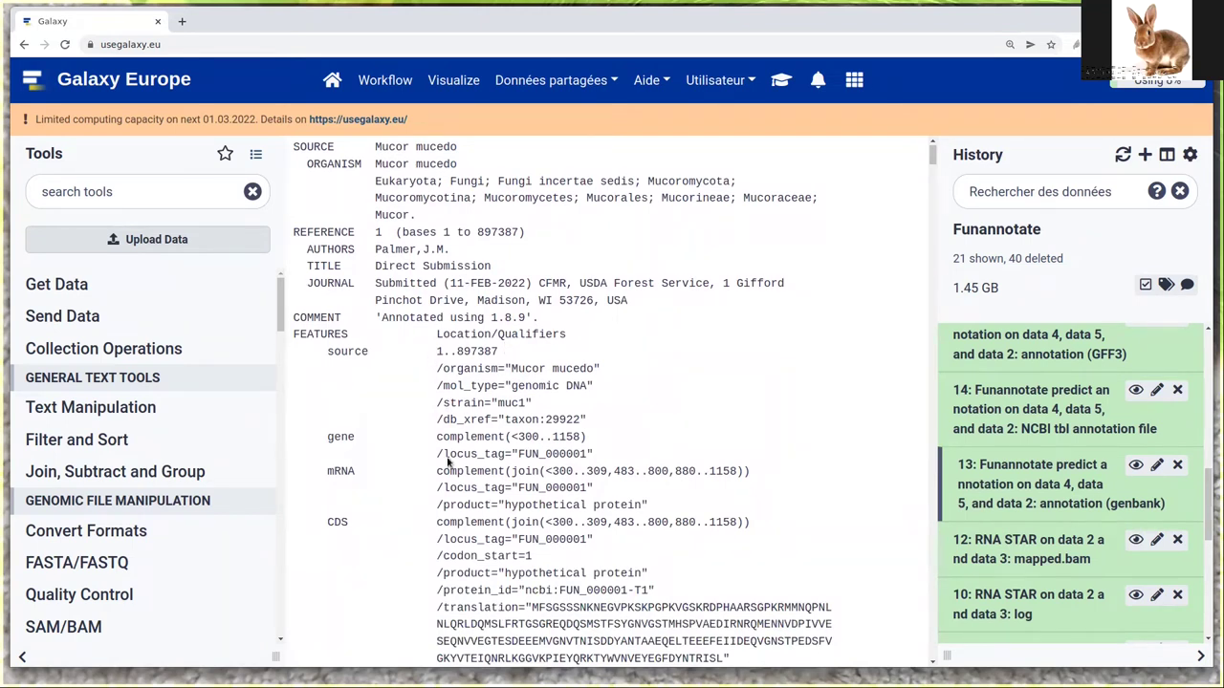
left_click_drag(435, 437, 601, 442)
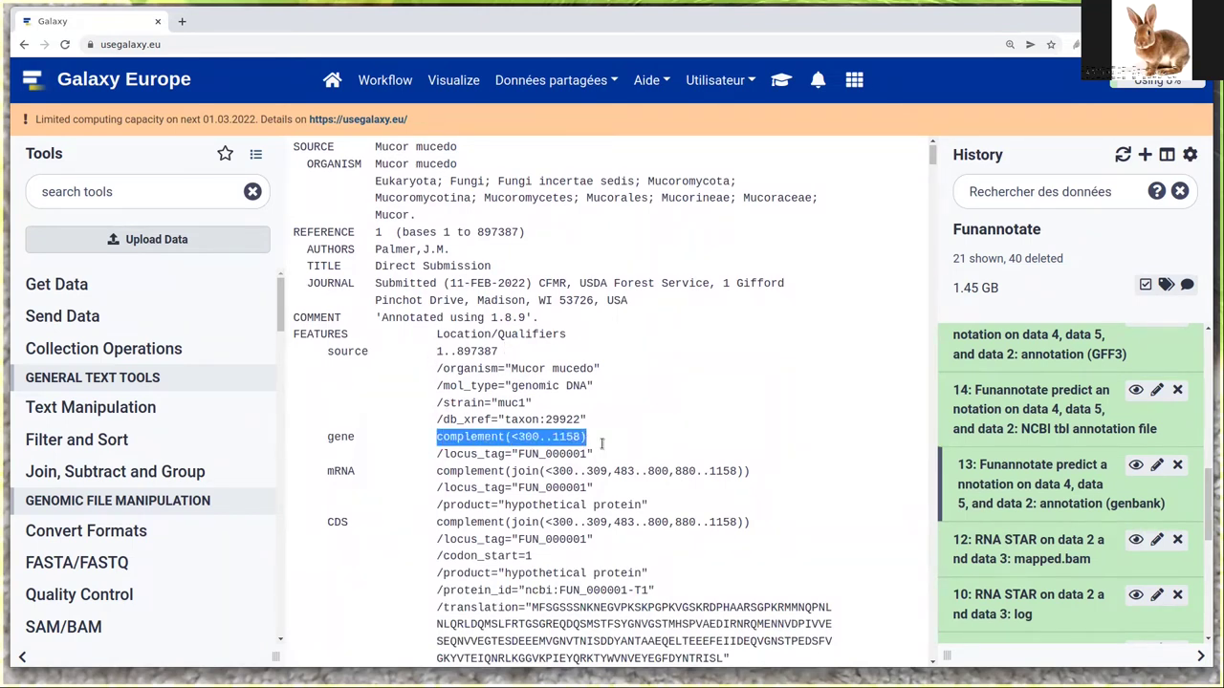
double_click(562, 454)
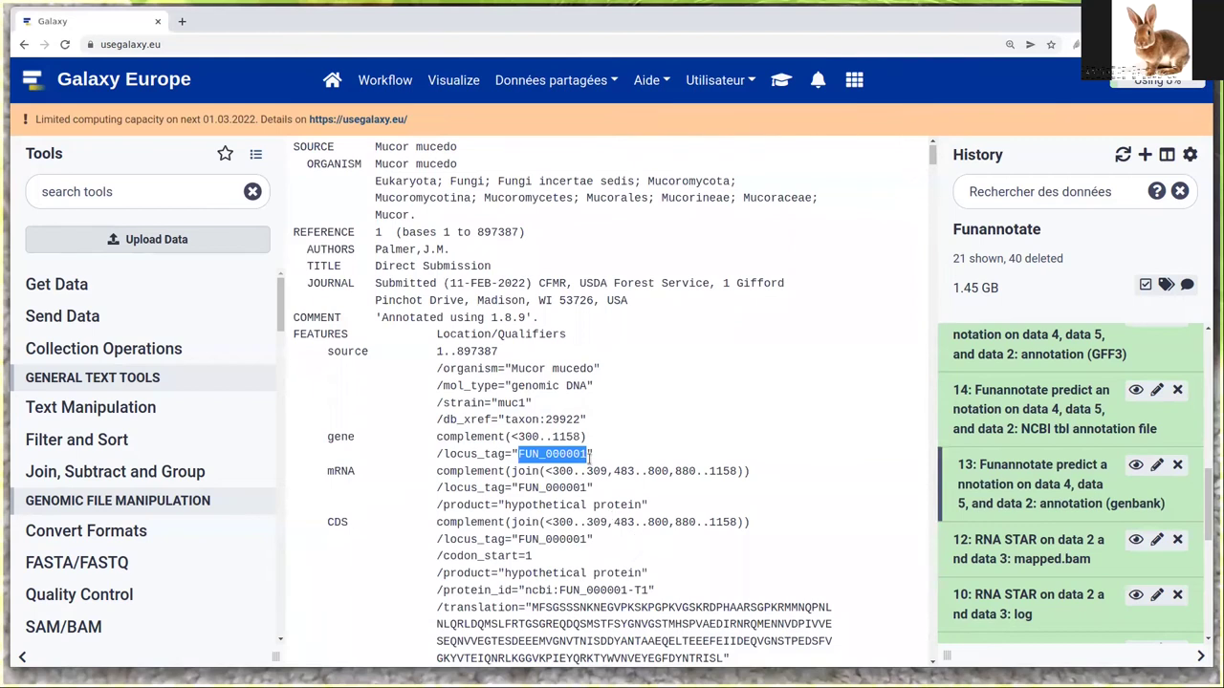
left_click_drag(518, 454, 544, 455)
Examine the first gene's protein translation and read through the following gene, mRNA and CDS records in the GenBank annotation
scroll(517, 393, "down", 3)
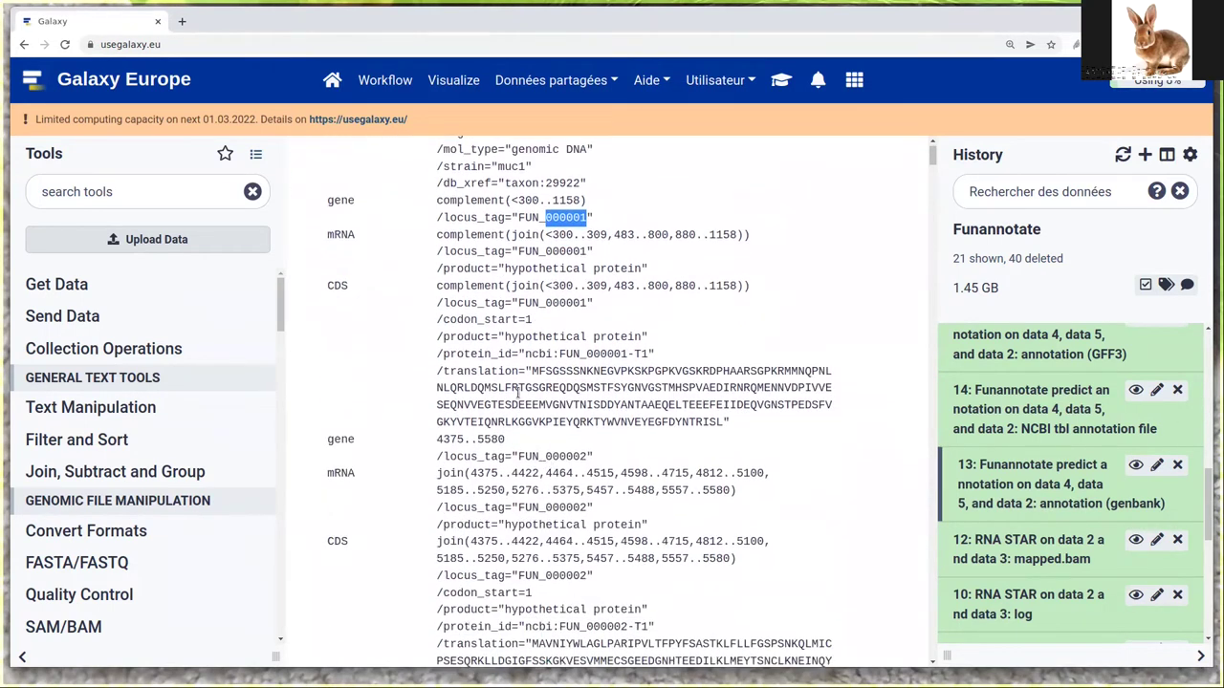
left_click_drag(531, 374, 612, 409)
left_click(634, 472)
scroll(634, 472, "down", 3)
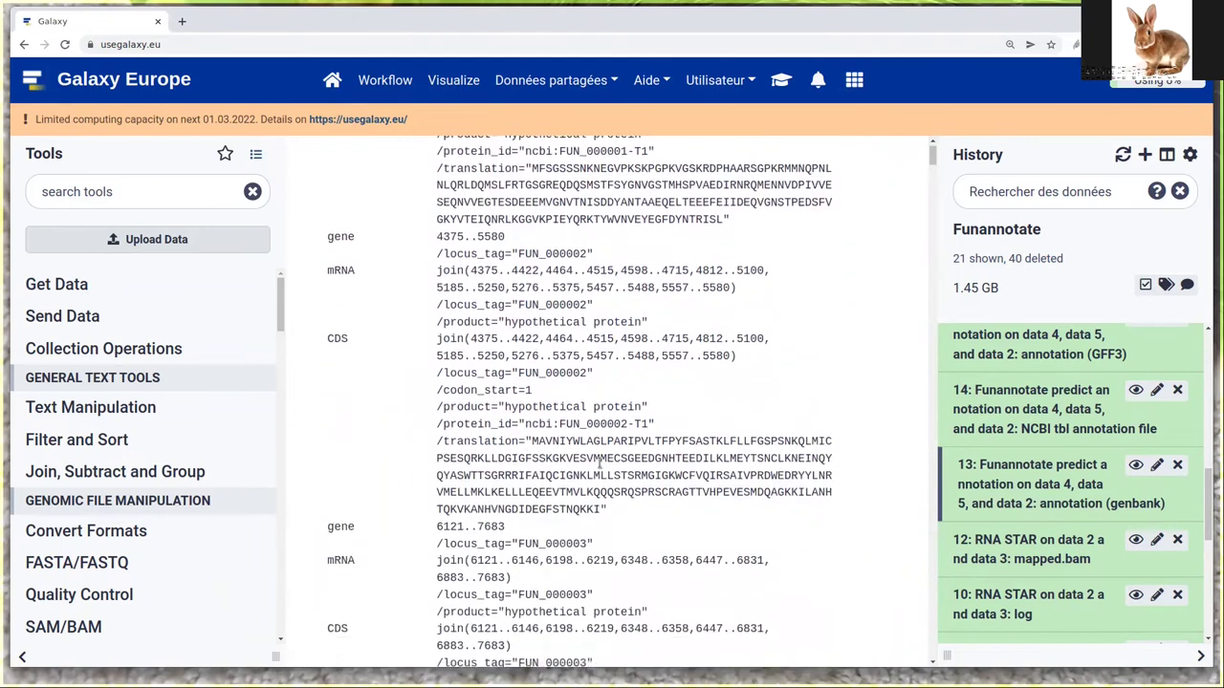
scroll(600, 465, "down", 3)
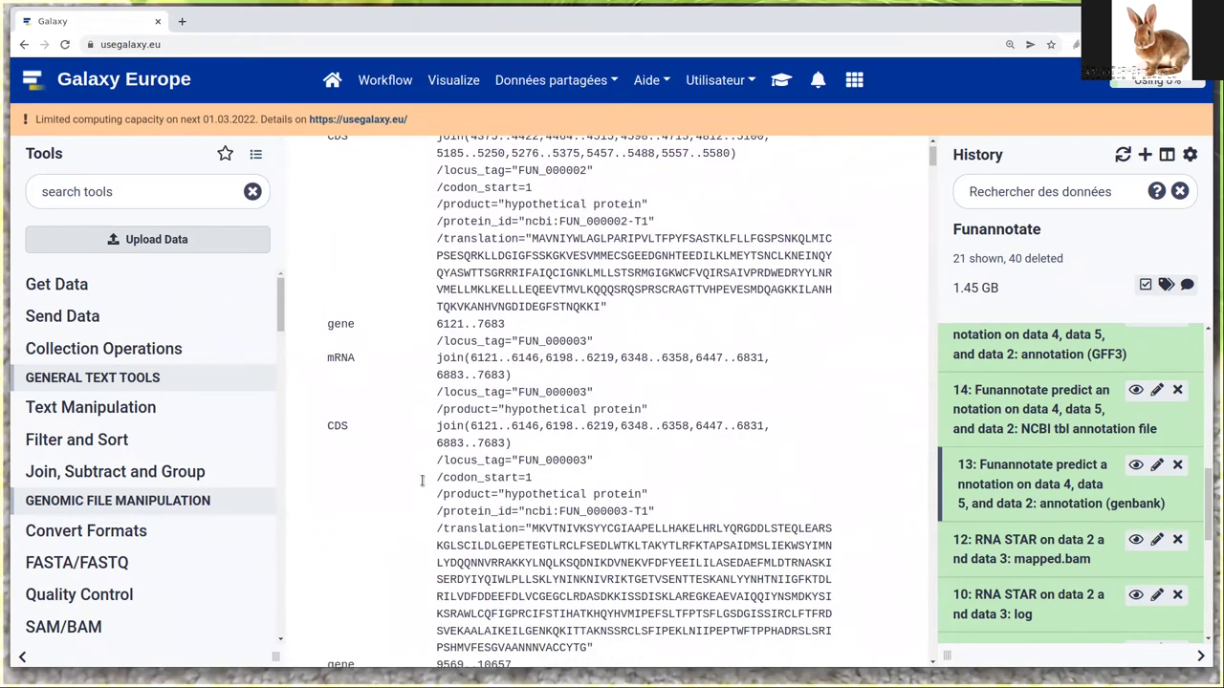
scroll(552, 456, "down", 15)
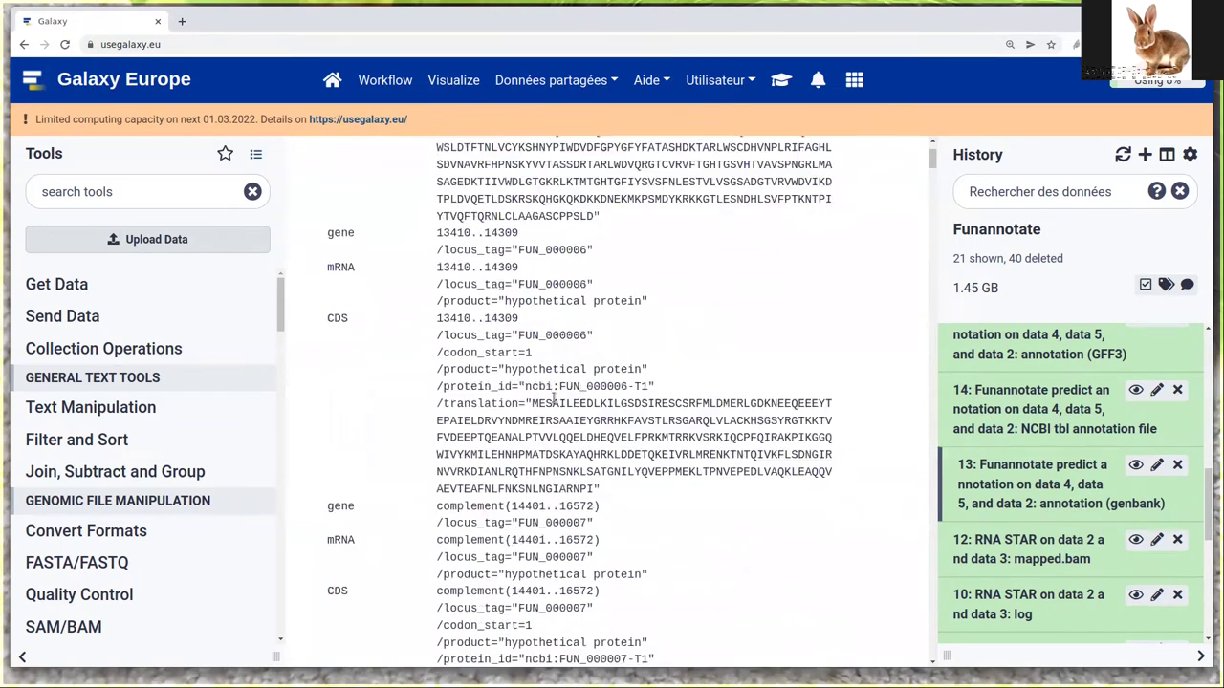
scroll(551, 395, "down", 9)
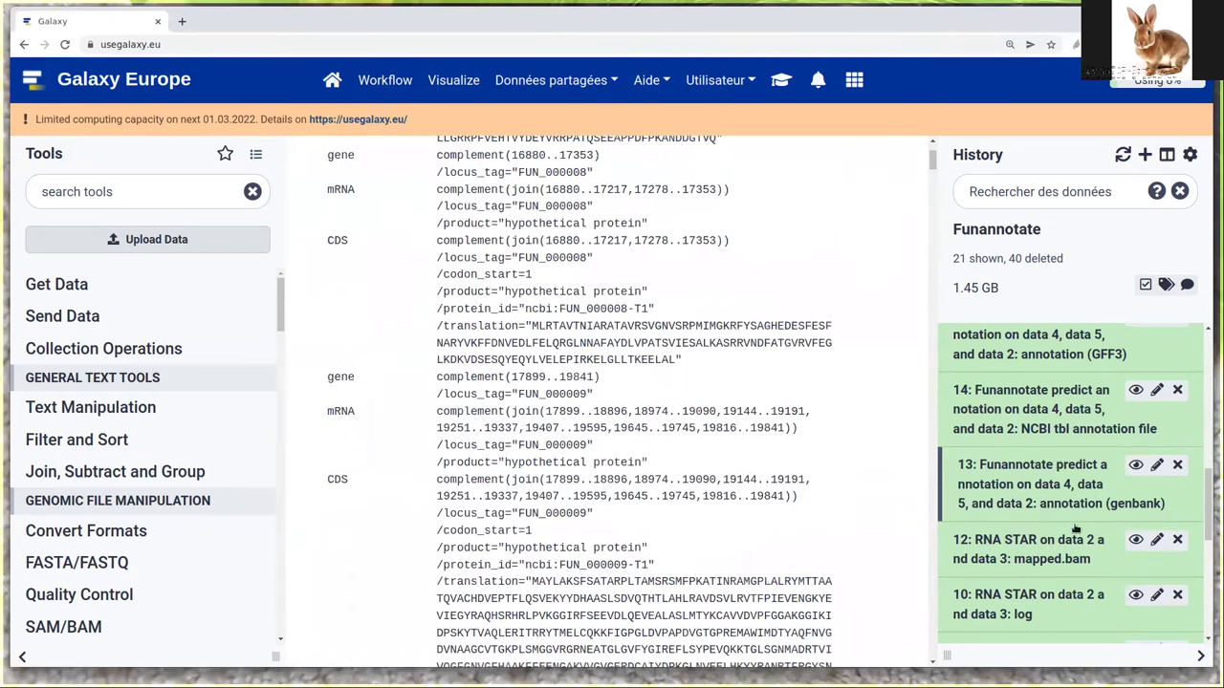
Display the GFF3 annotation in dataset 15 and examine the sequence ID and source of the first gene
scroll(1075, 528, "up", 1)
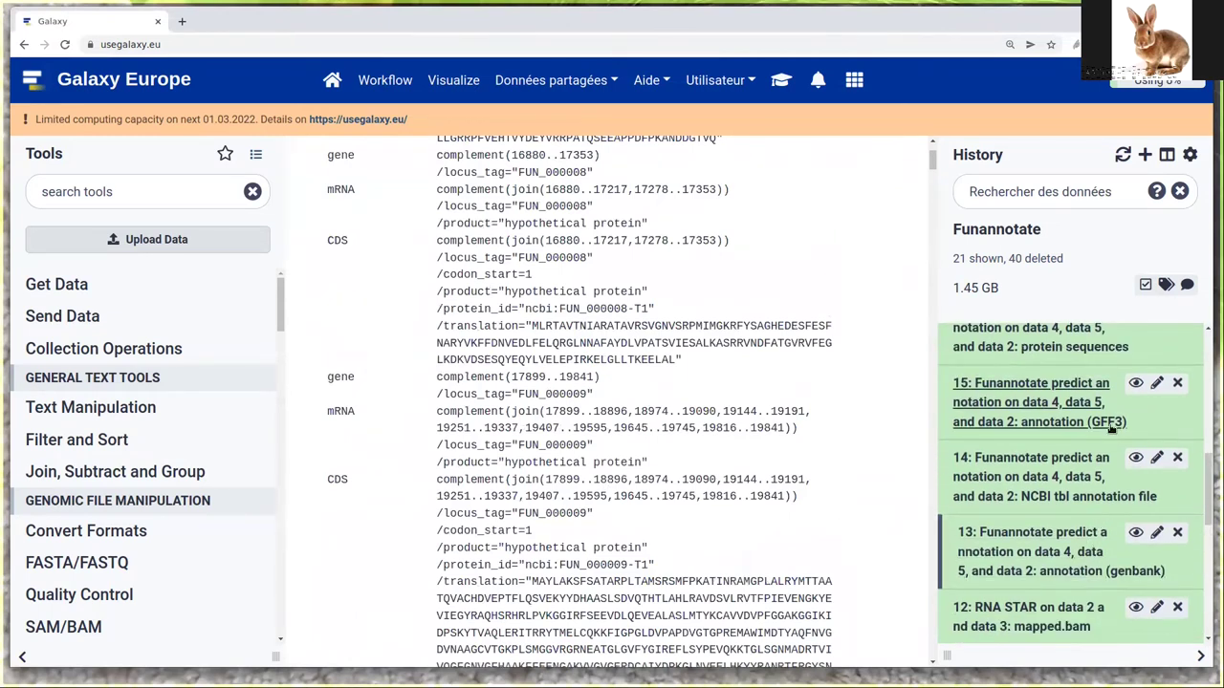
left_click(1136, 384)
left_click(1136, 384)
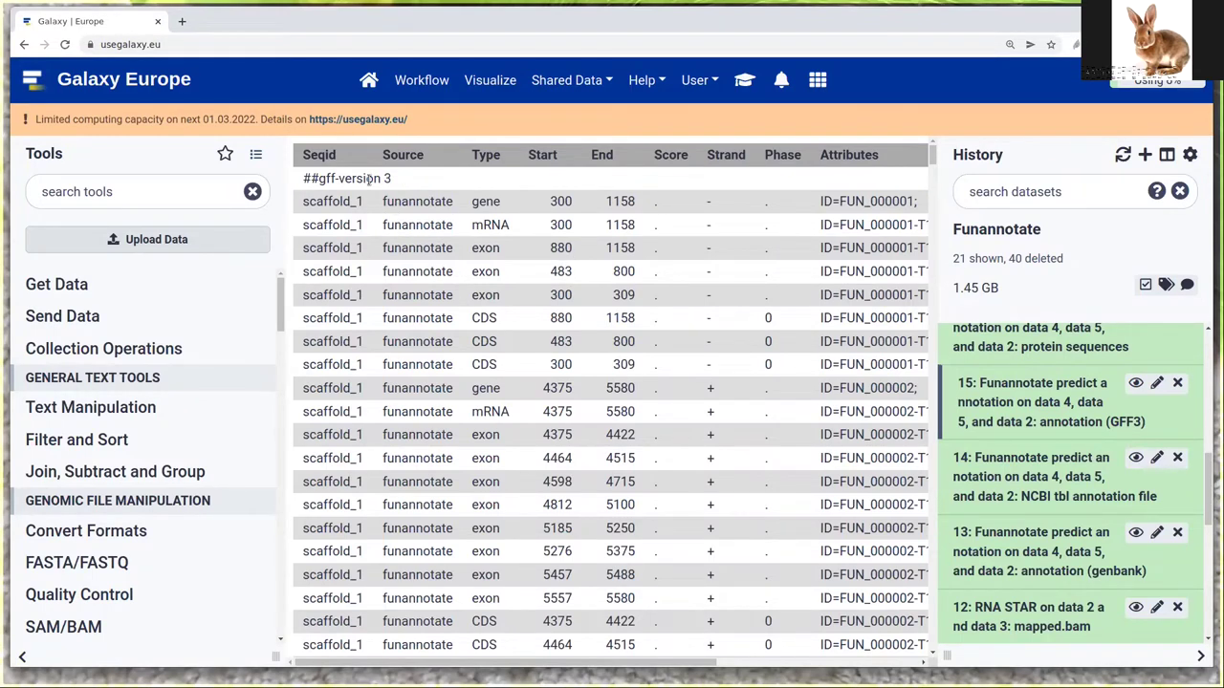
double_click(335, 201)
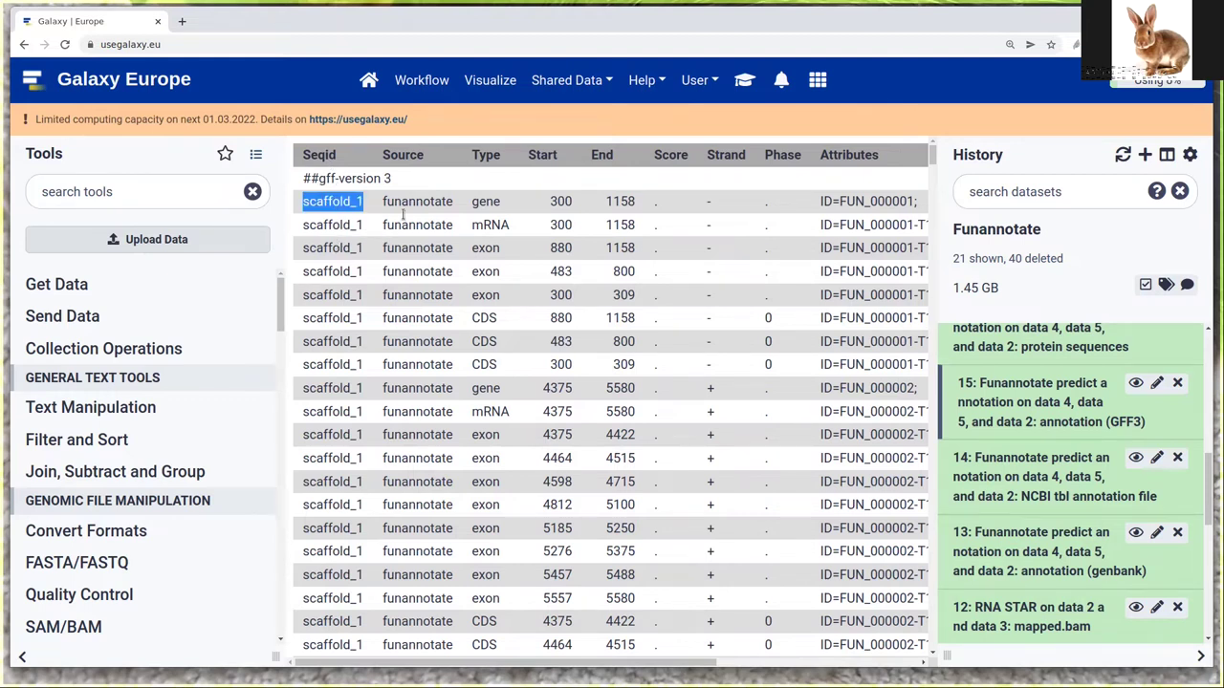
left_click_drag(382, 203, 455, 209)
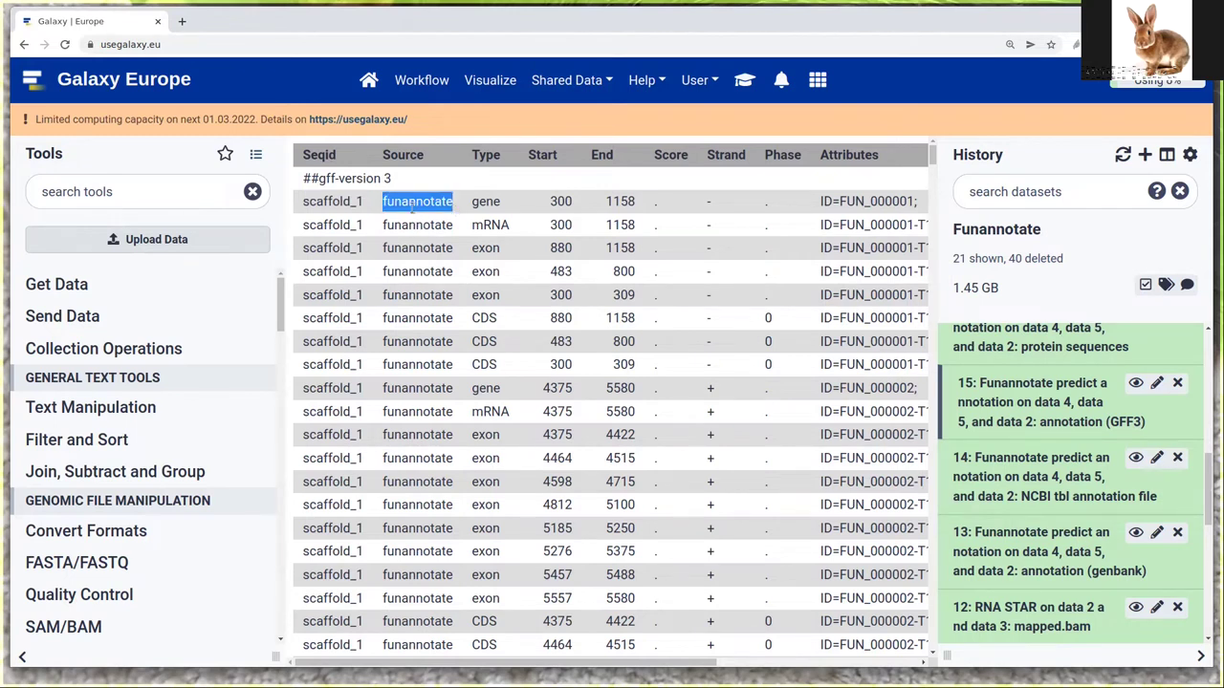
left_click(413, 205)
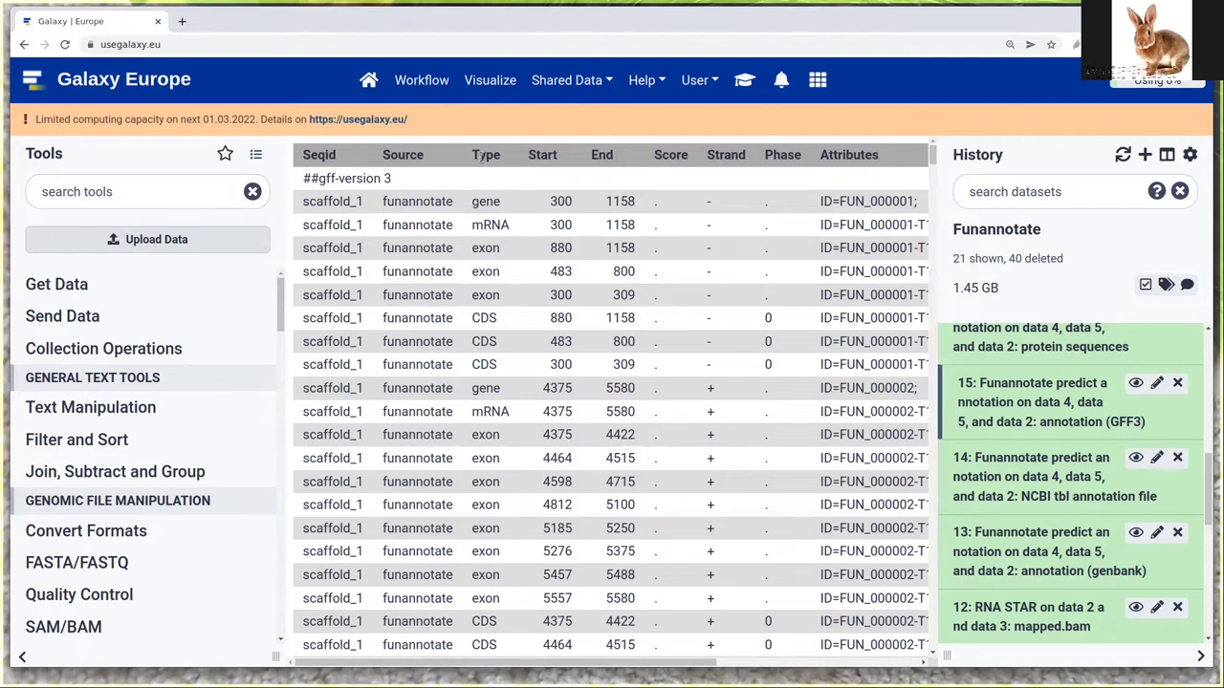
Examine the feature types of the first gene's rows in the GFF3 annotation, from gene and mRNA to exon and CDS
left_click_drag(468, 204, 503, 203)
double_click(499, 224)
left_click_drag(470, 254, 500, 272)
double_click(474, 294)
double_click(475, 319)
double_click(487, 341)
left_click(684, 247)
Examine the attributes of the first gene and its mRNA in the GFF3 annotation, comparing their IDs
left_click_drag(593, 663, 699, 663)
left_click_drag(841, 665, 923, 663)
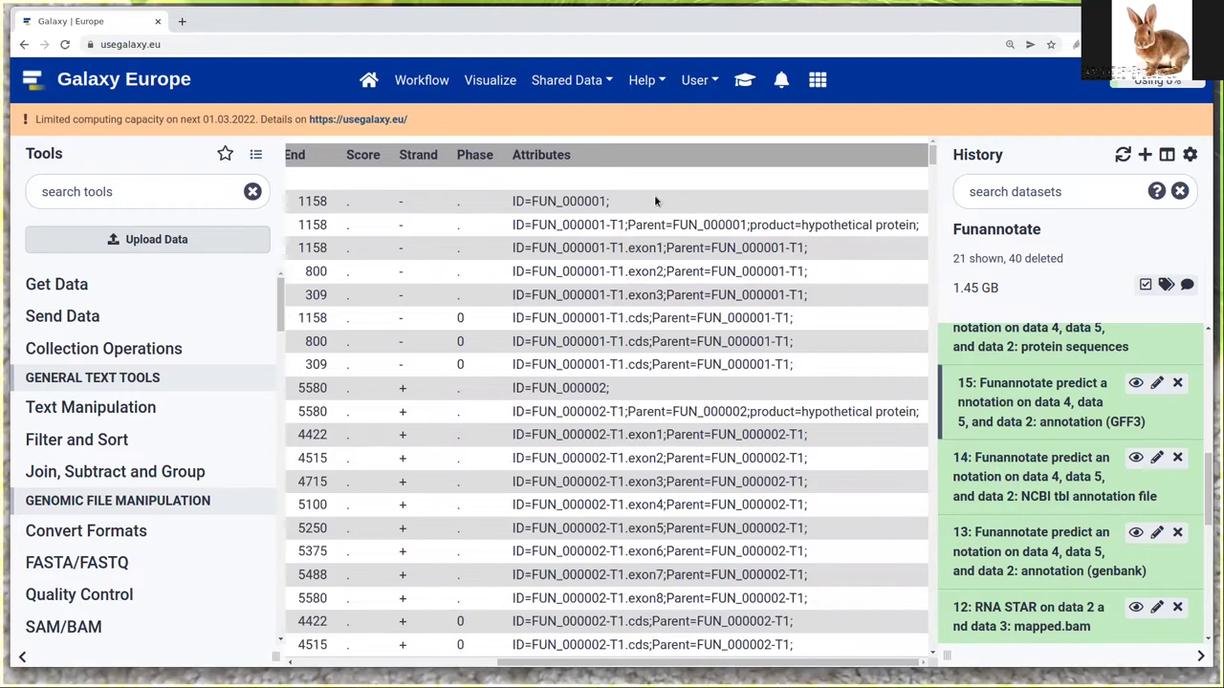
left_click_drag(533, 201, 532, 226)
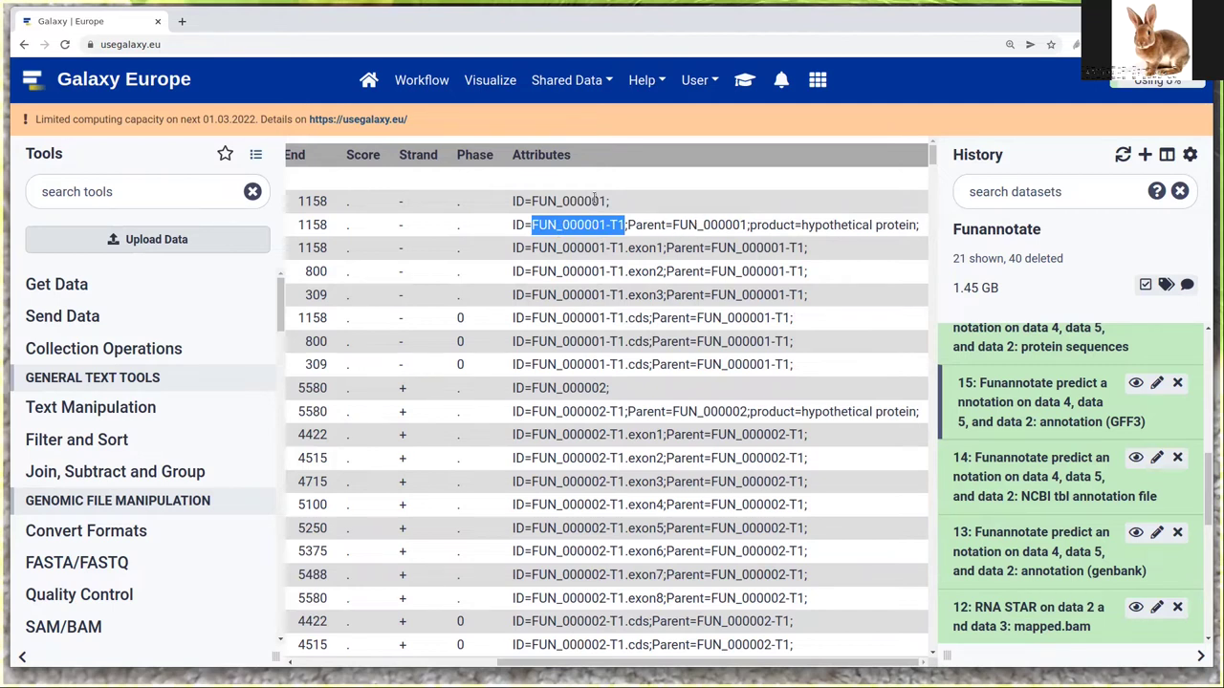
Examine the Parent attribute of the first gene's mRNA in the GFF3 annotation and compare the exon IDs with the mRNA ID
left_click(646, 220)
left_click_drag(628, 224, 746, 225)
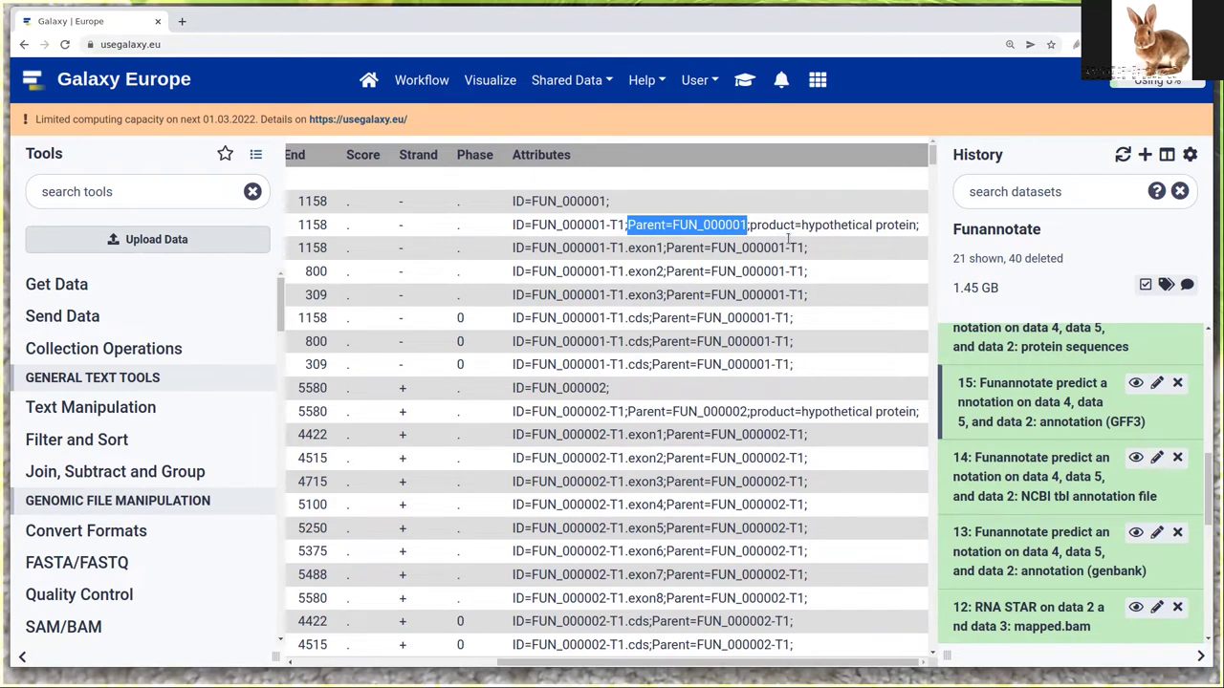
double_click(660, 248)
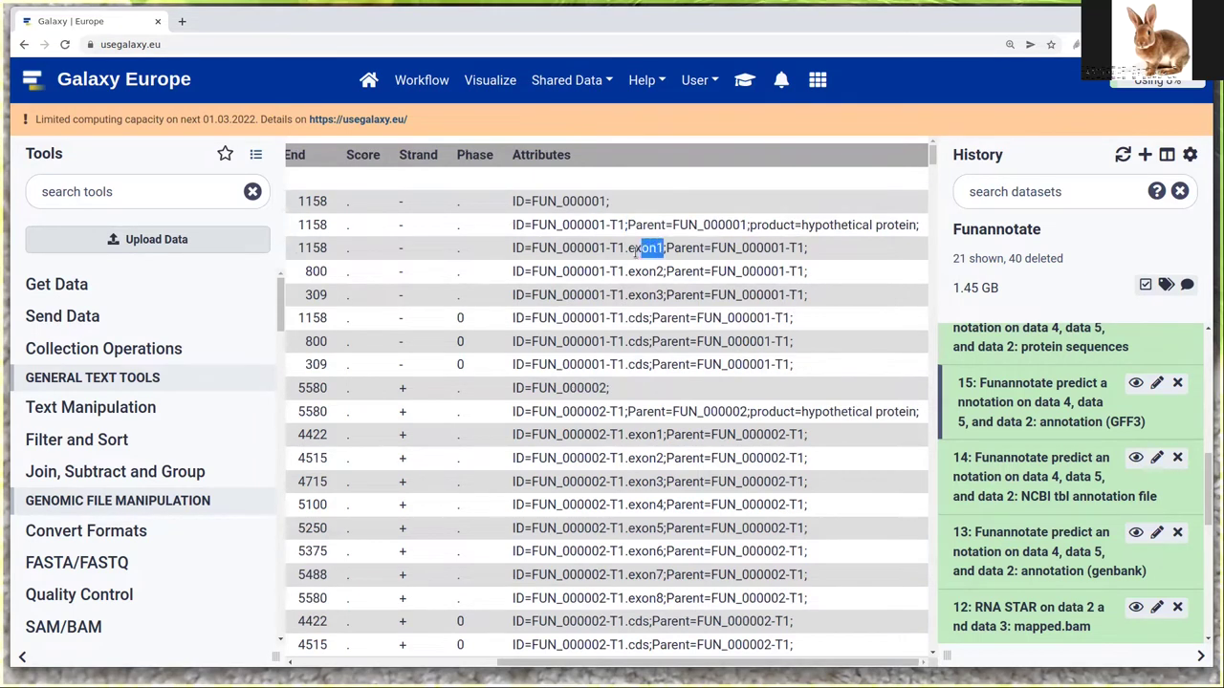
left_click(637, 276)
double_click(593, 224)
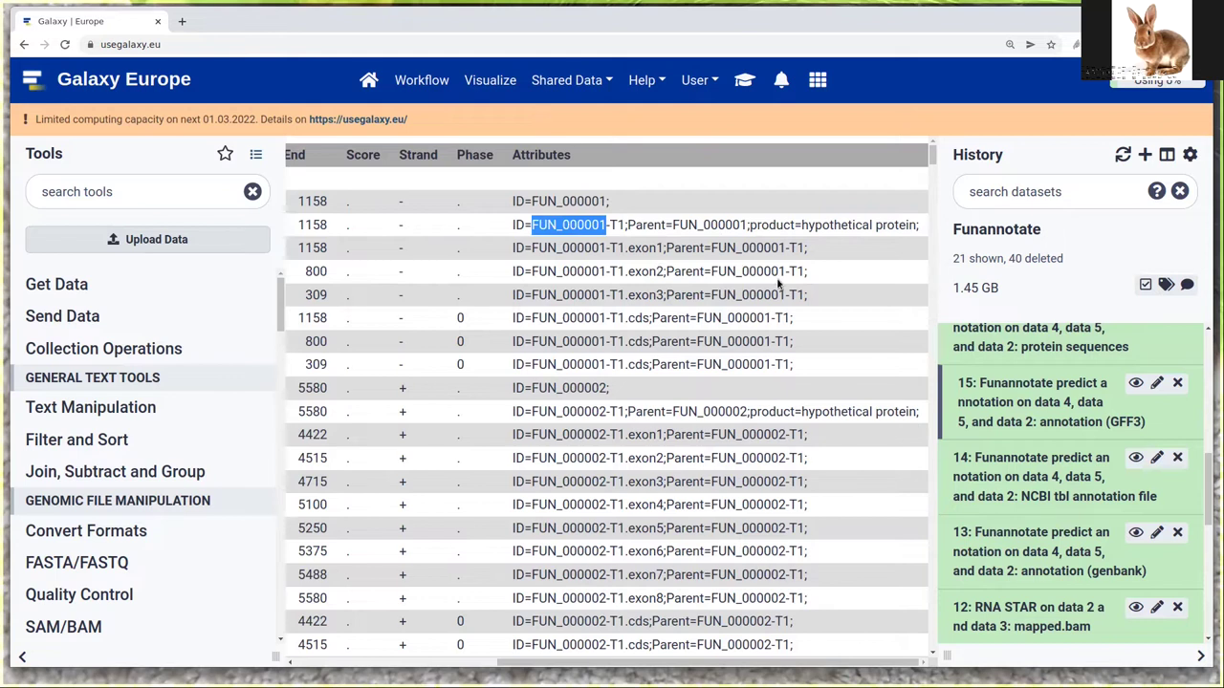
Examine the product attribute of the FUN_000001 and FUN_000004 mRNAs, and return to the leading columns of the GFF3 annotation
left_click(801, 229)
left_click_drag(803, 229, 917, 226)
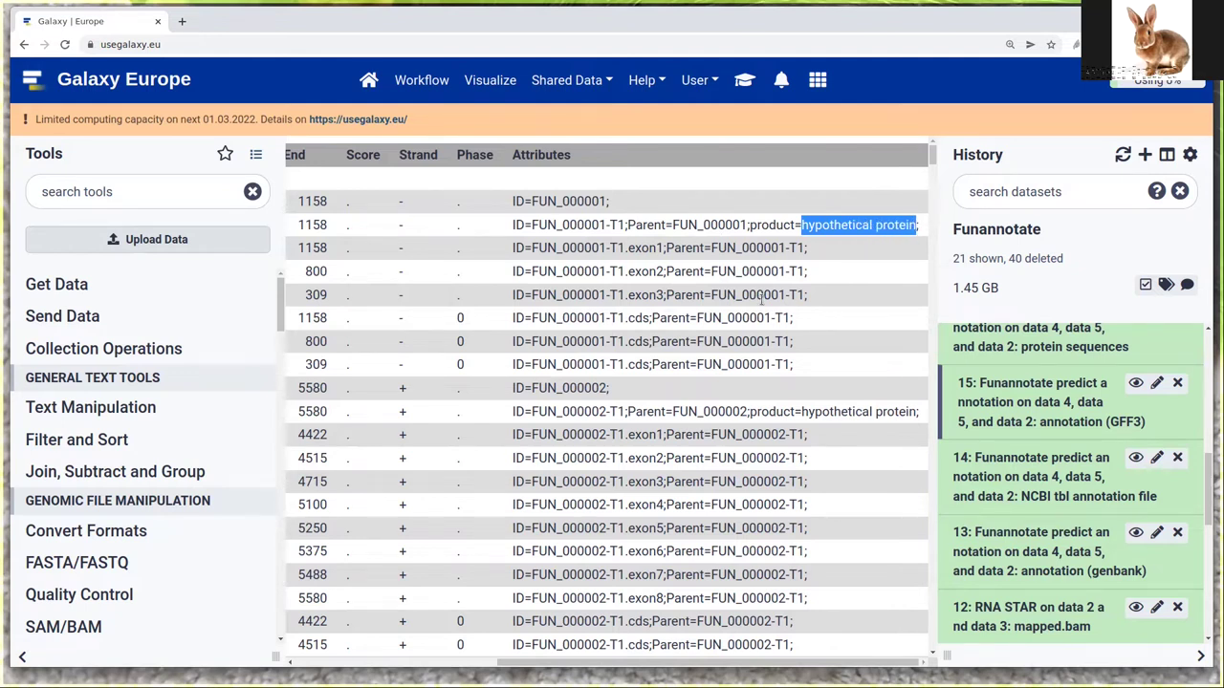
scroll(761, 380, "down", 8)
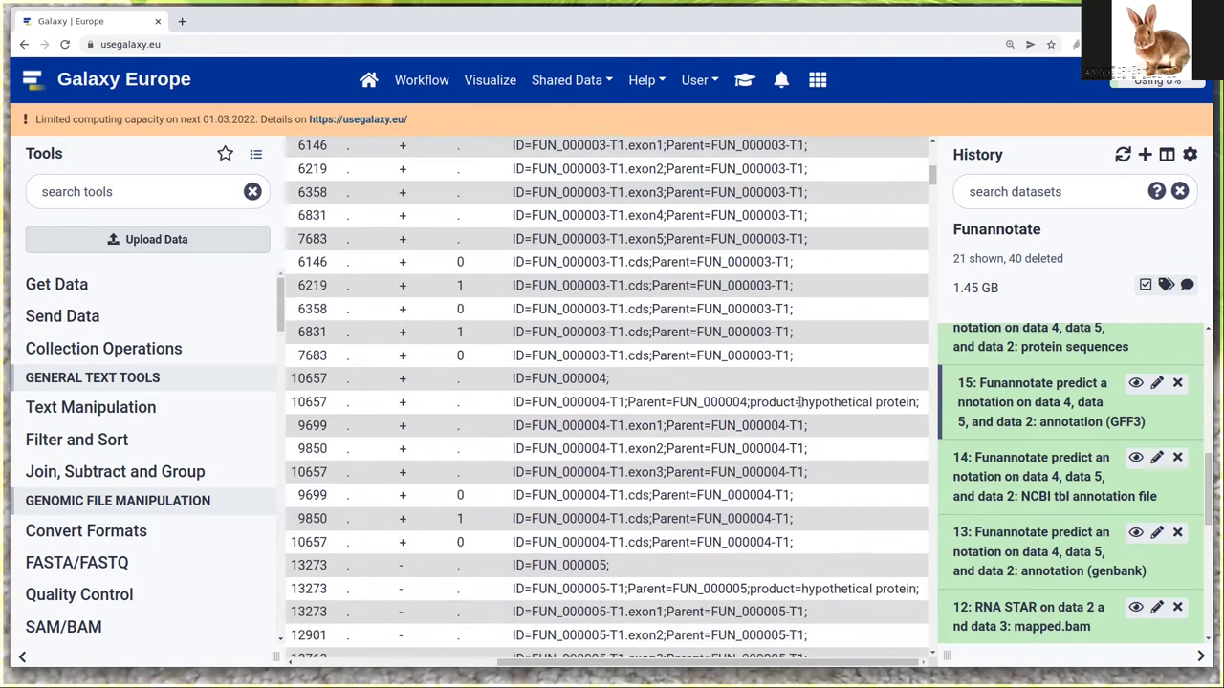
left_click_drag(802, 402, 916, 402)
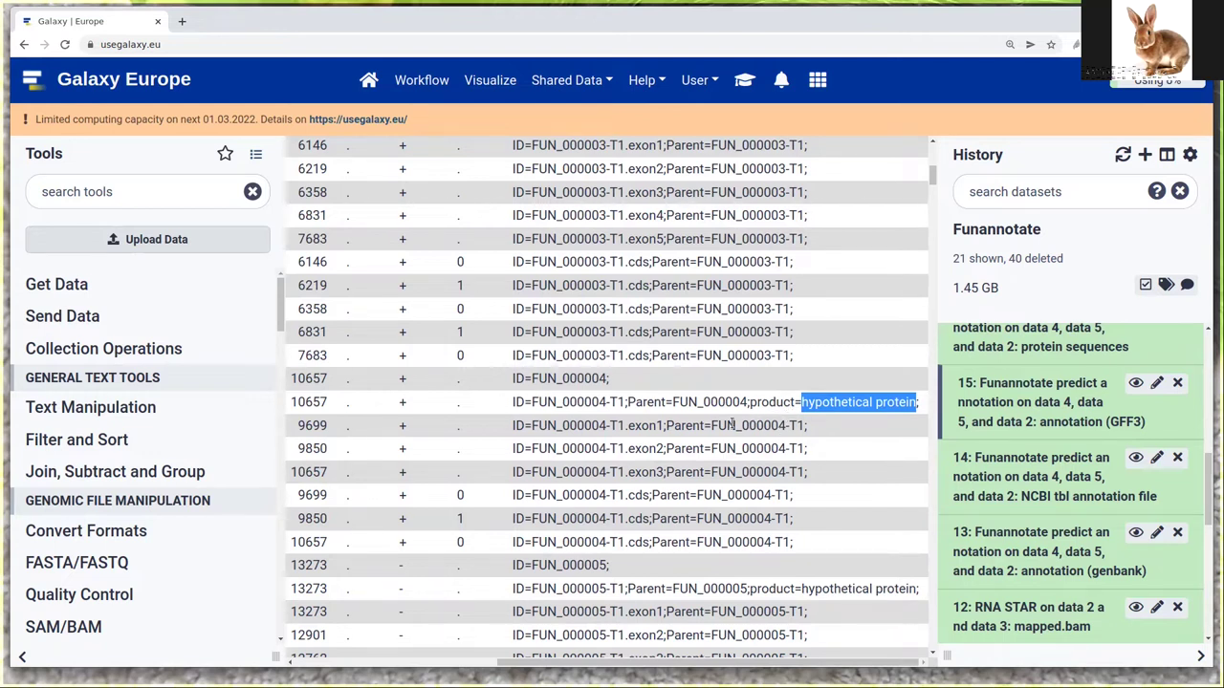
left_click_drag(751, 661, 555, 648)
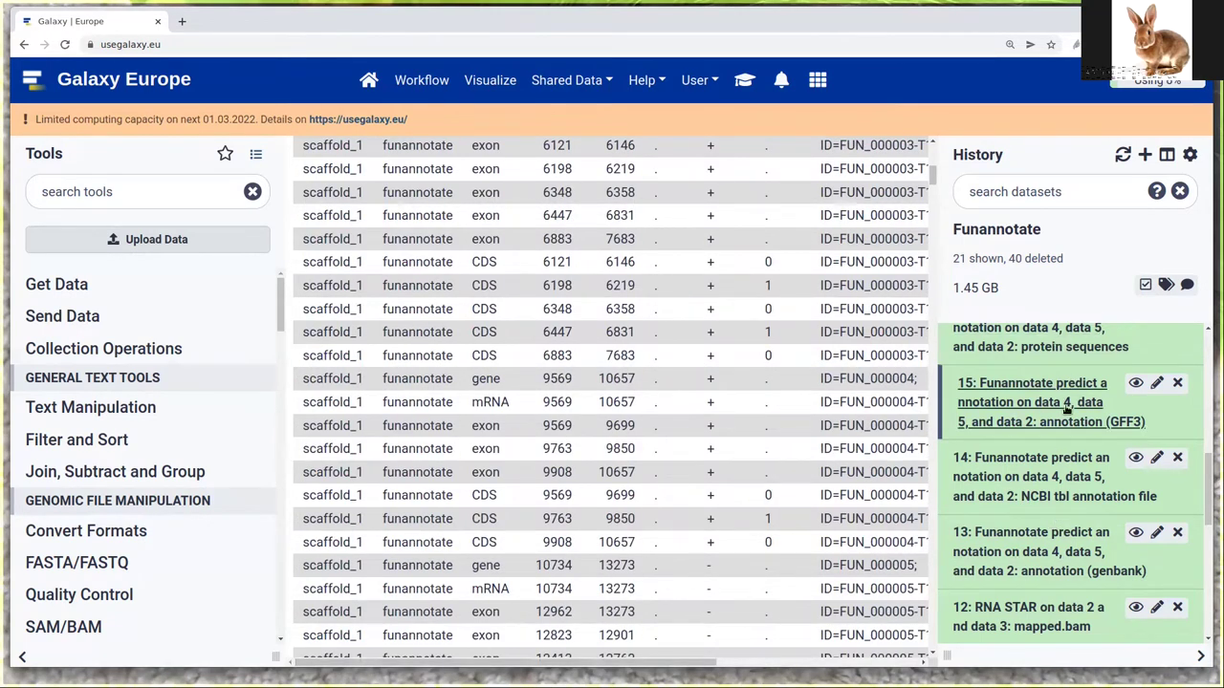
Display the NCBI tbl annotation file in dataset 14 and read through its first gene, mRNA and CDS records
left_click(1135, 459)
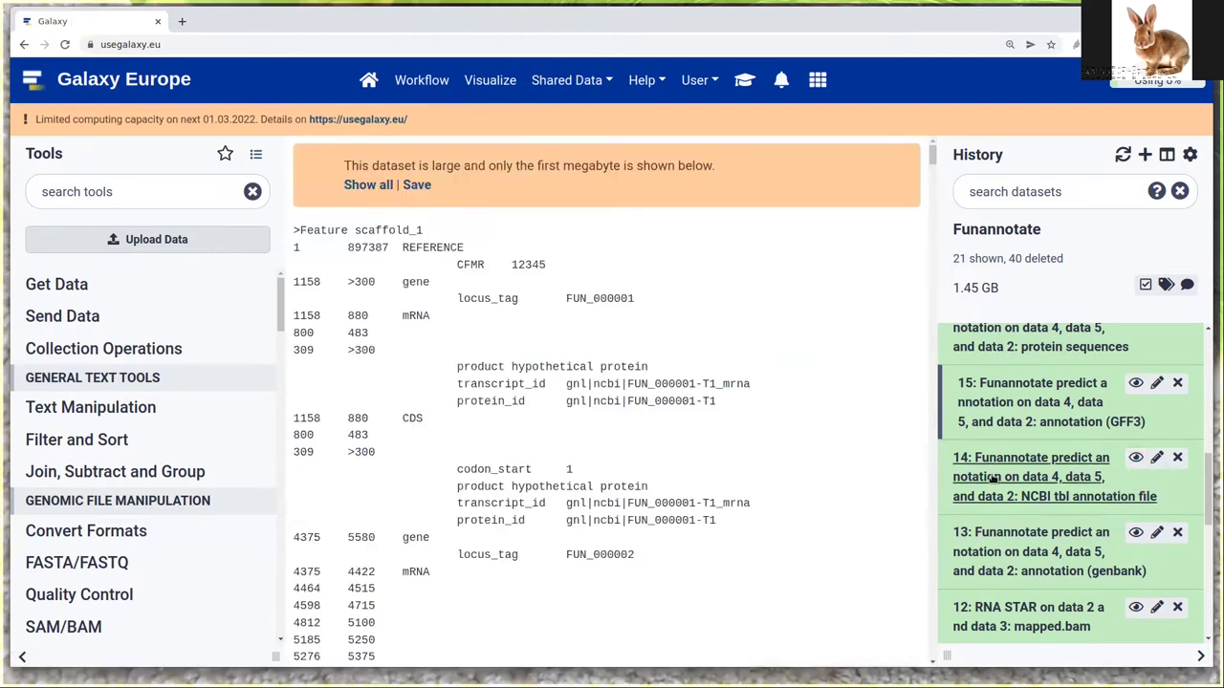
scroll(848, 445, "down", 4)
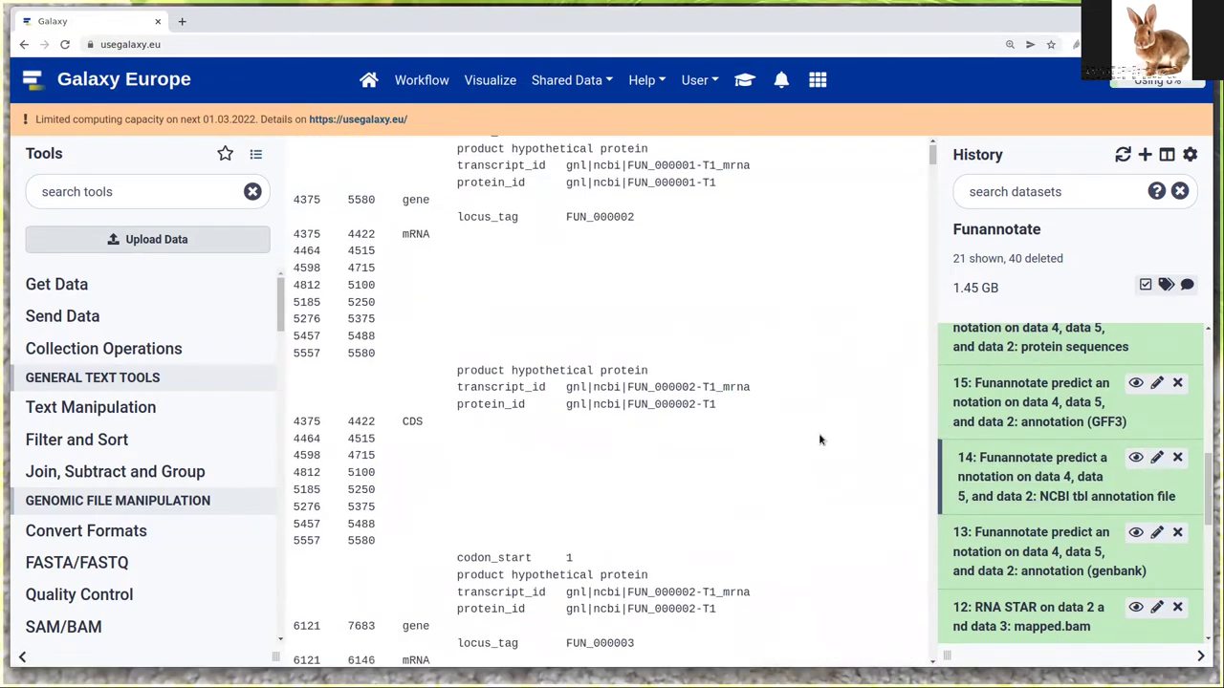
scroll(830, 456, "up", 4)
Display the transcript mRNA sequences in dataset 17, examine the first sequence's start codon and read through the following sequences
scroll(1117, 498, "up", 2)
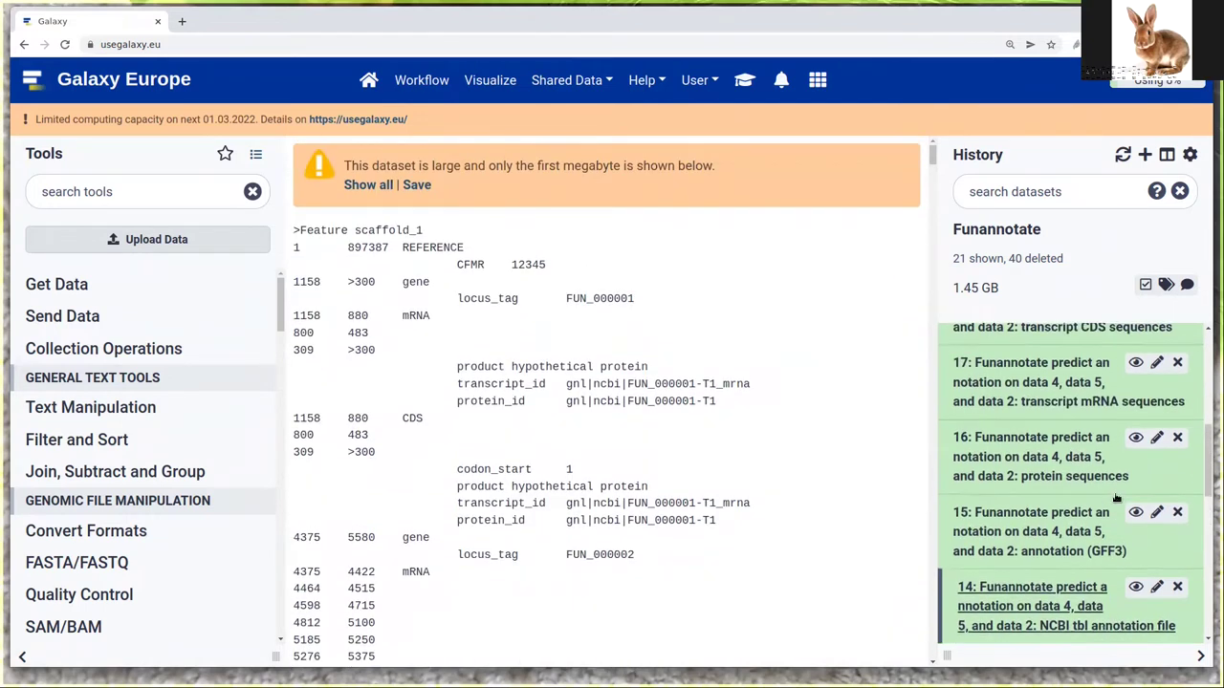
scroll(1115, 516, "up", 1)
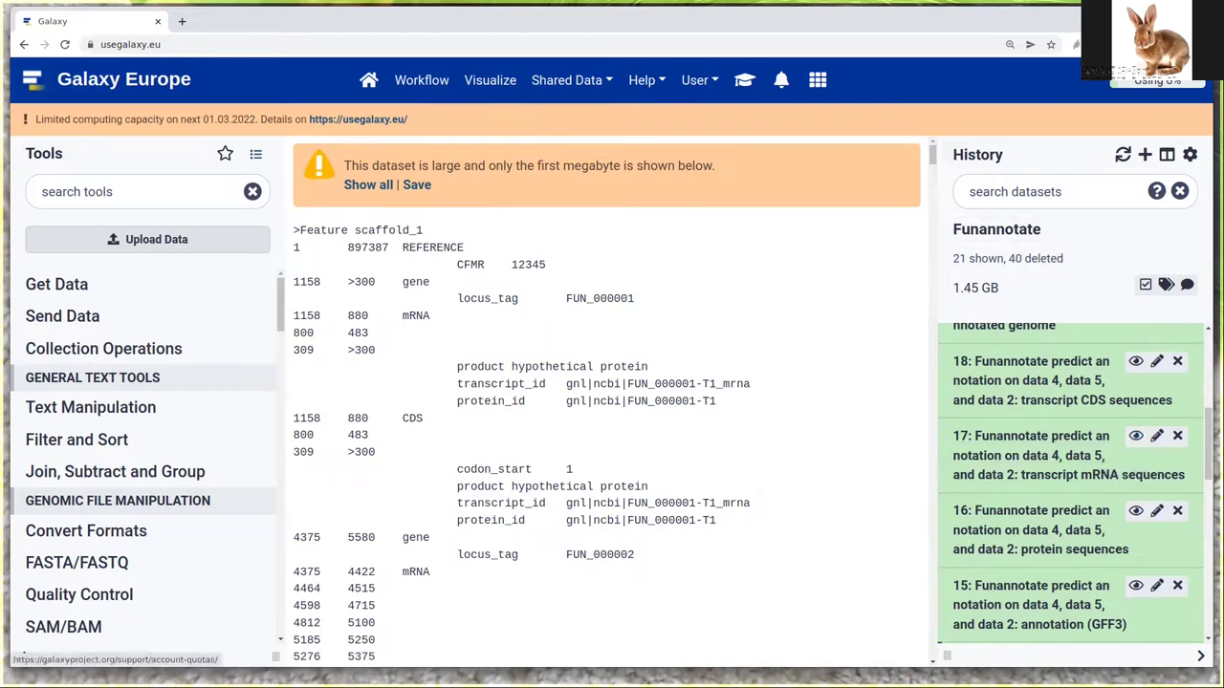
left_click(1135, 436)
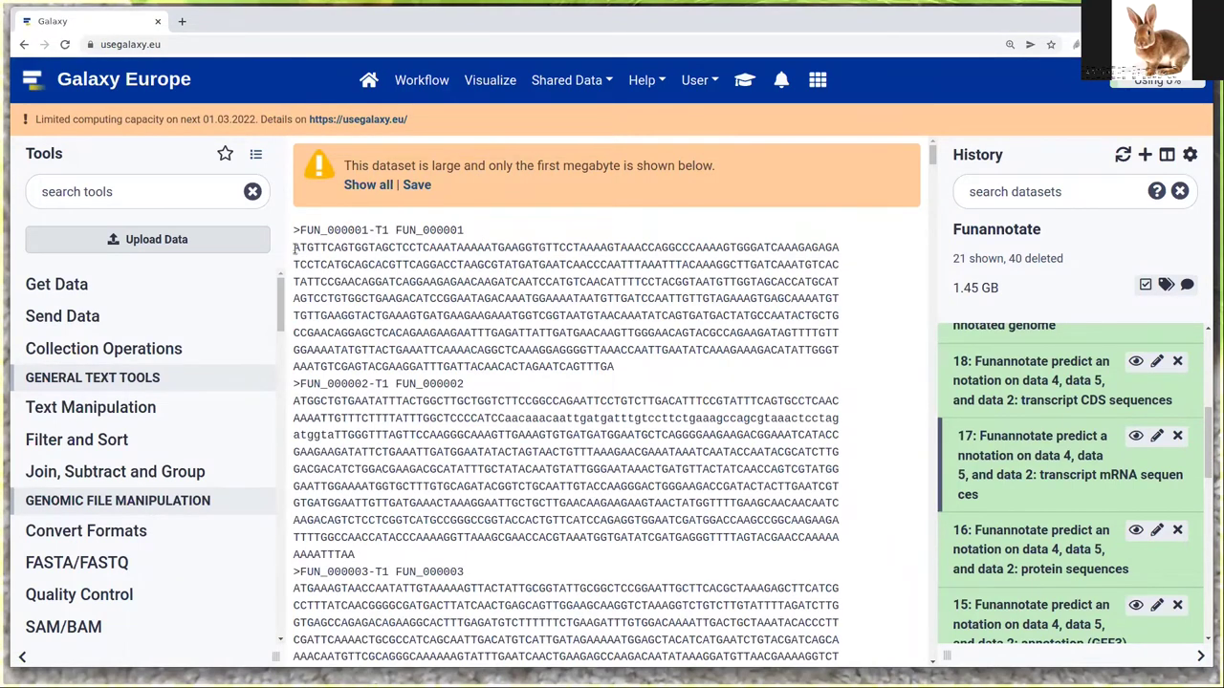
left_click_drag(294, 249, 312, 248)
scroll(412, 364, "down", 4)
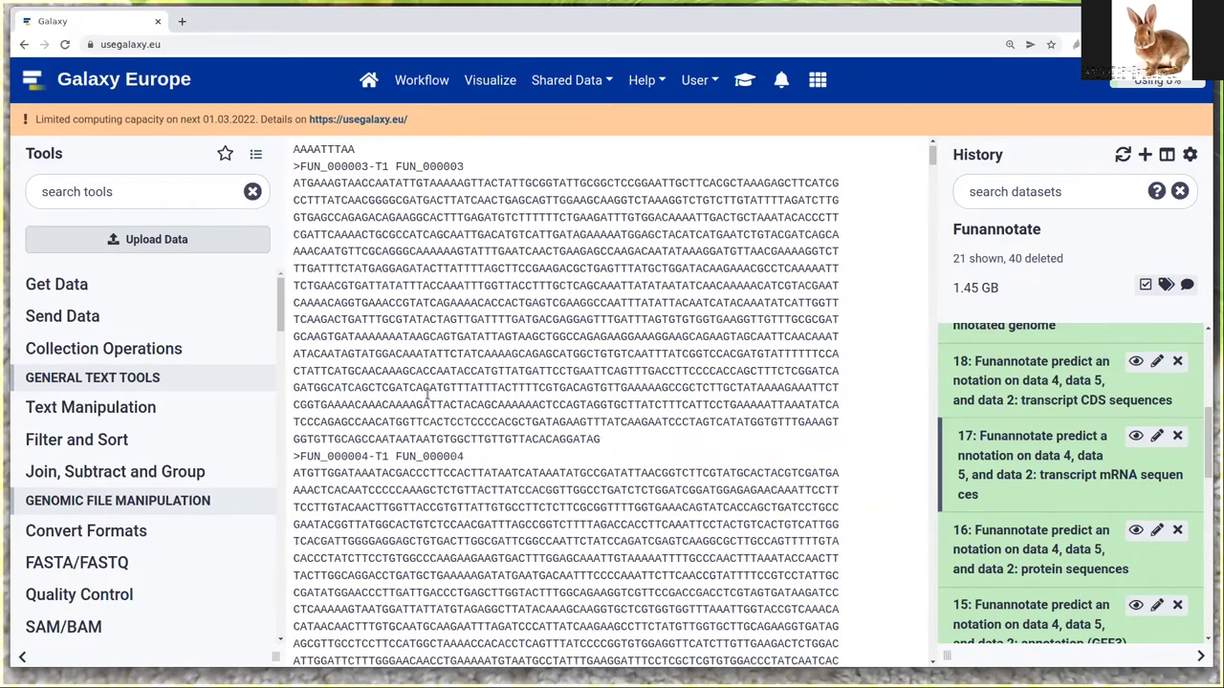
scroll(426, 393, "down", 5)
scroll(428, 393, "down", 1)
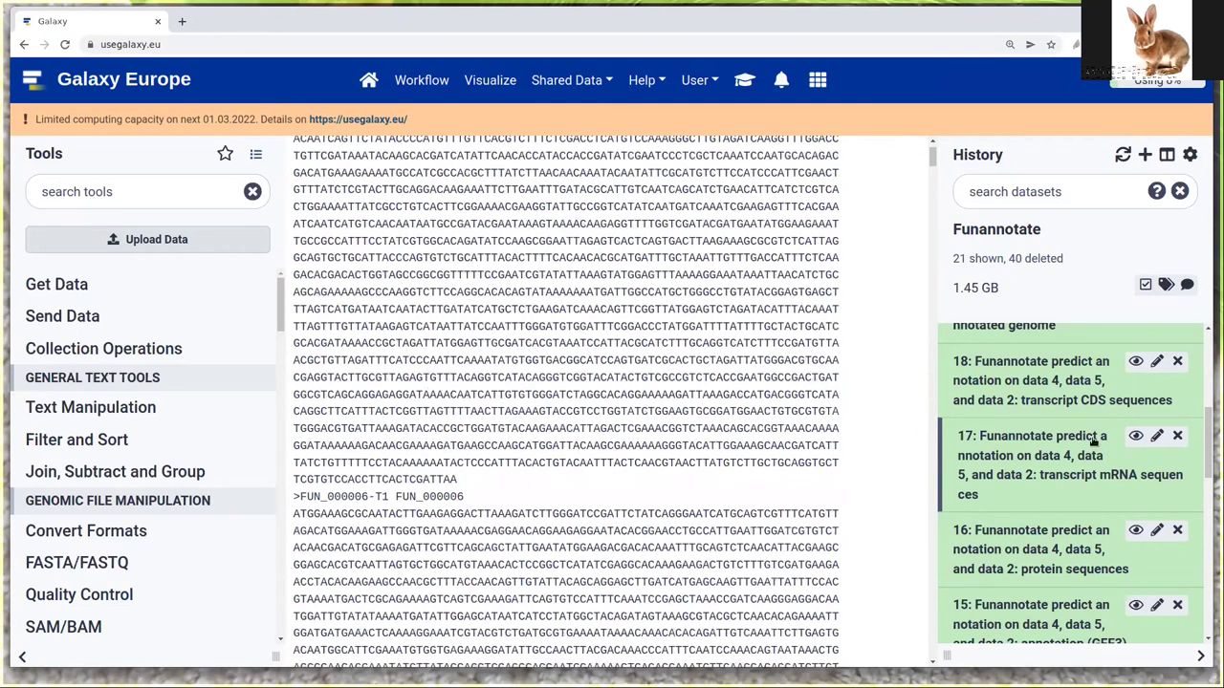
Examine the first start codon in the transcript CDS sequences of dataset 18 and compare with the mRNA sequences of dataset 17
left_click(1136, 363)
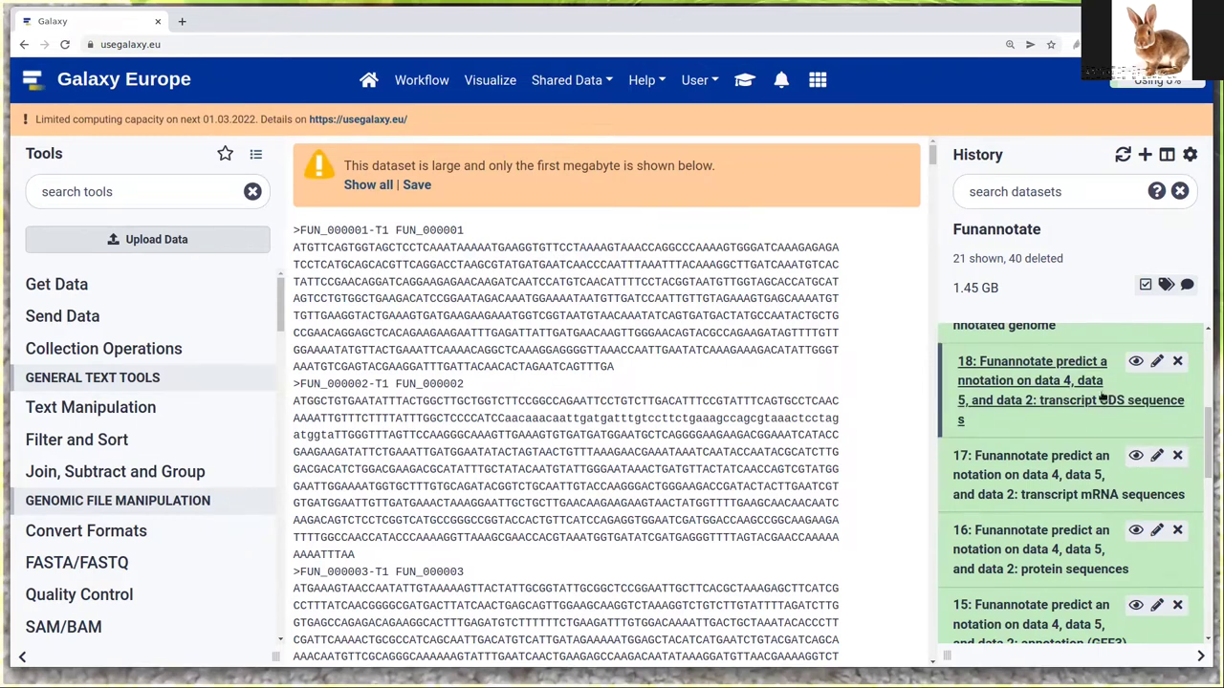
left_click_drag(294, 249, 313, 251)
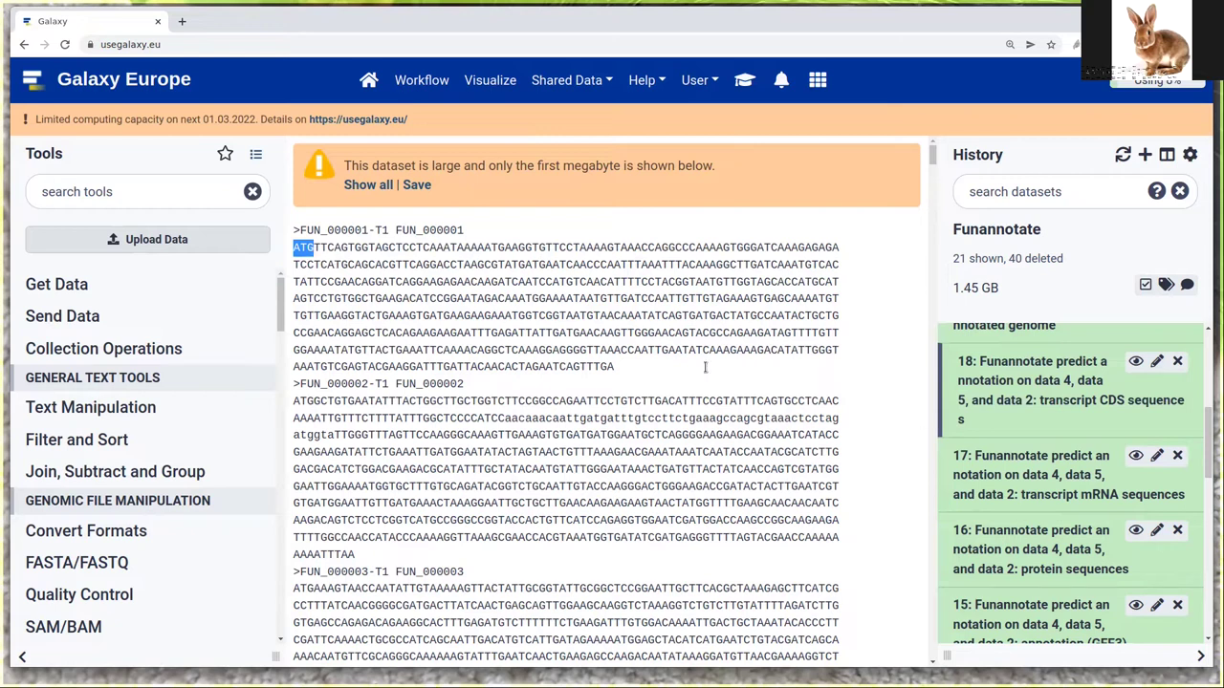
left_click(1136, 455)
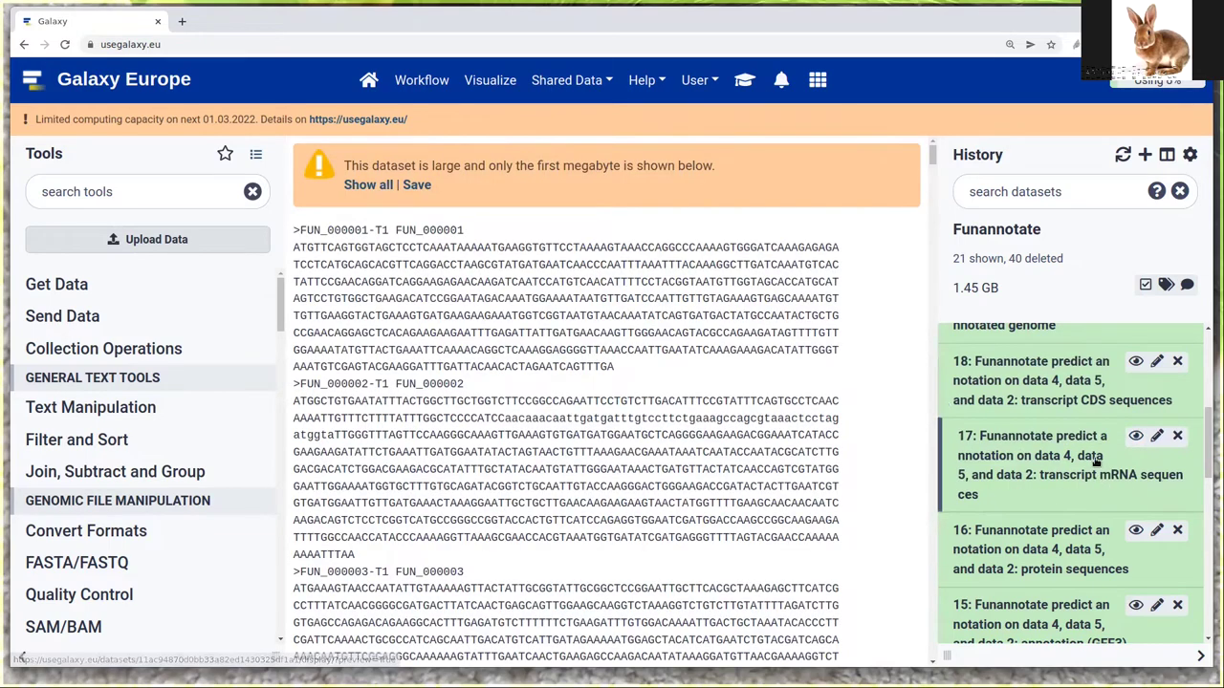
scroll(462, 473, "down", 3)
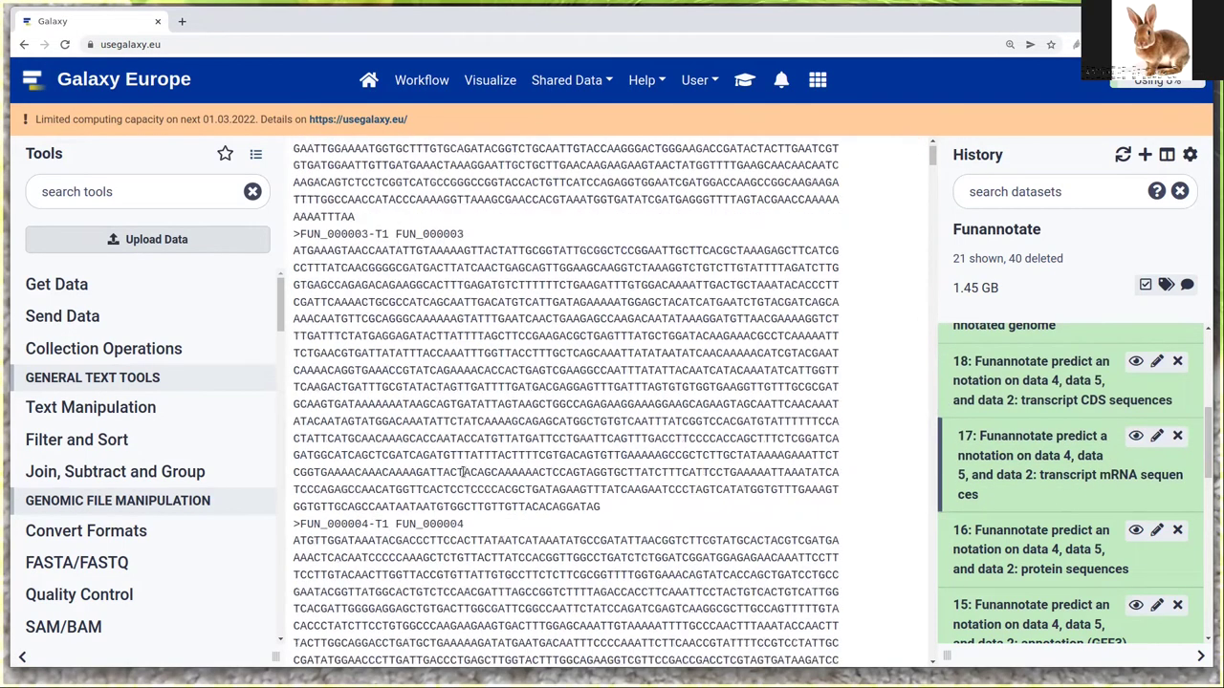
scroll(465, 474, "down", 5)
scroll(486, 475, "down", 4)
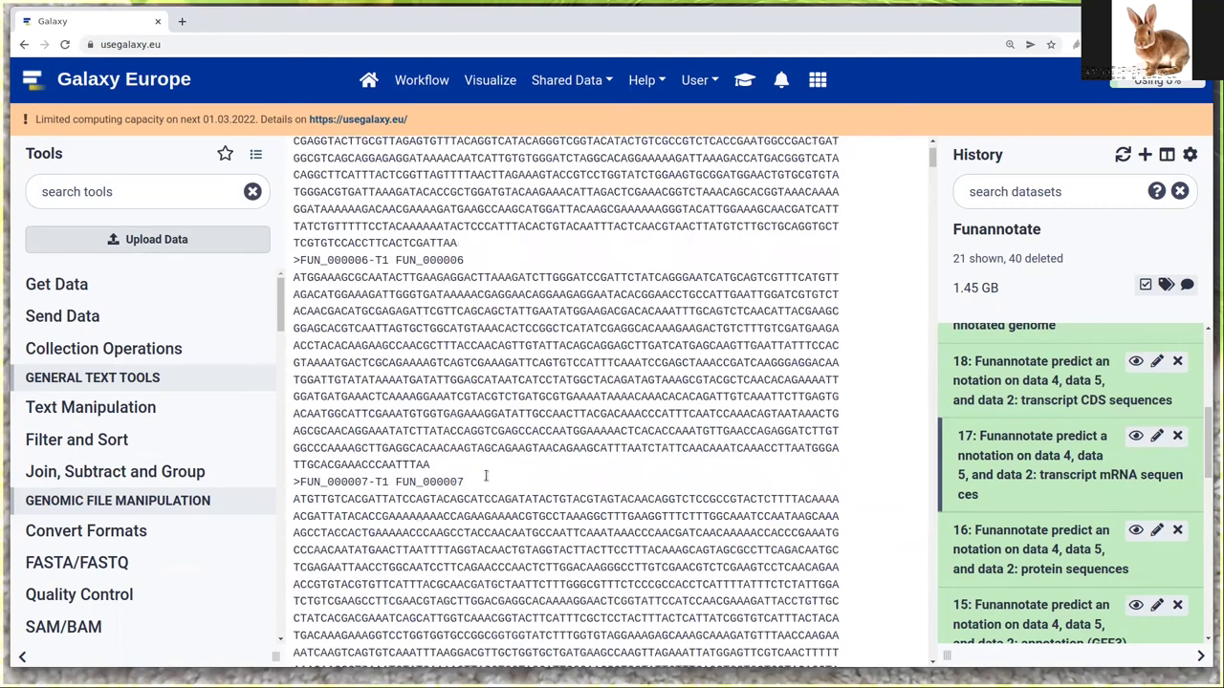
scroll(489, 478, "down", 4)
scroll(505, 504, "down", 2)
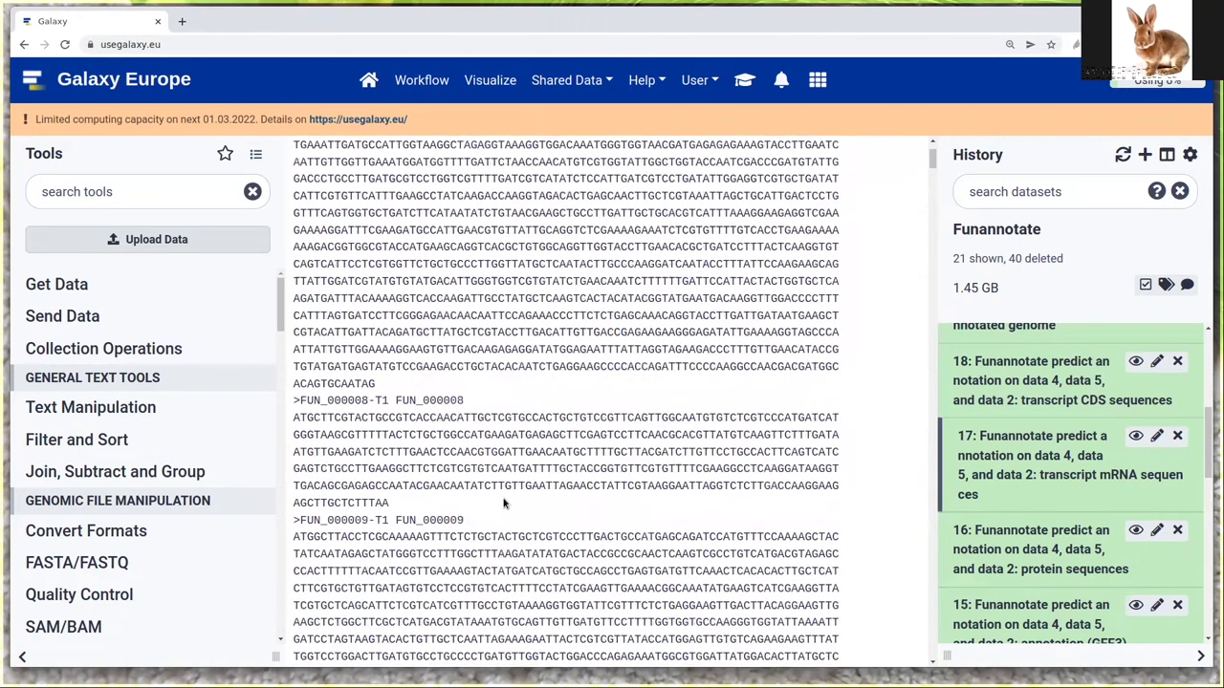
scroll(505, 495, "down", 5)
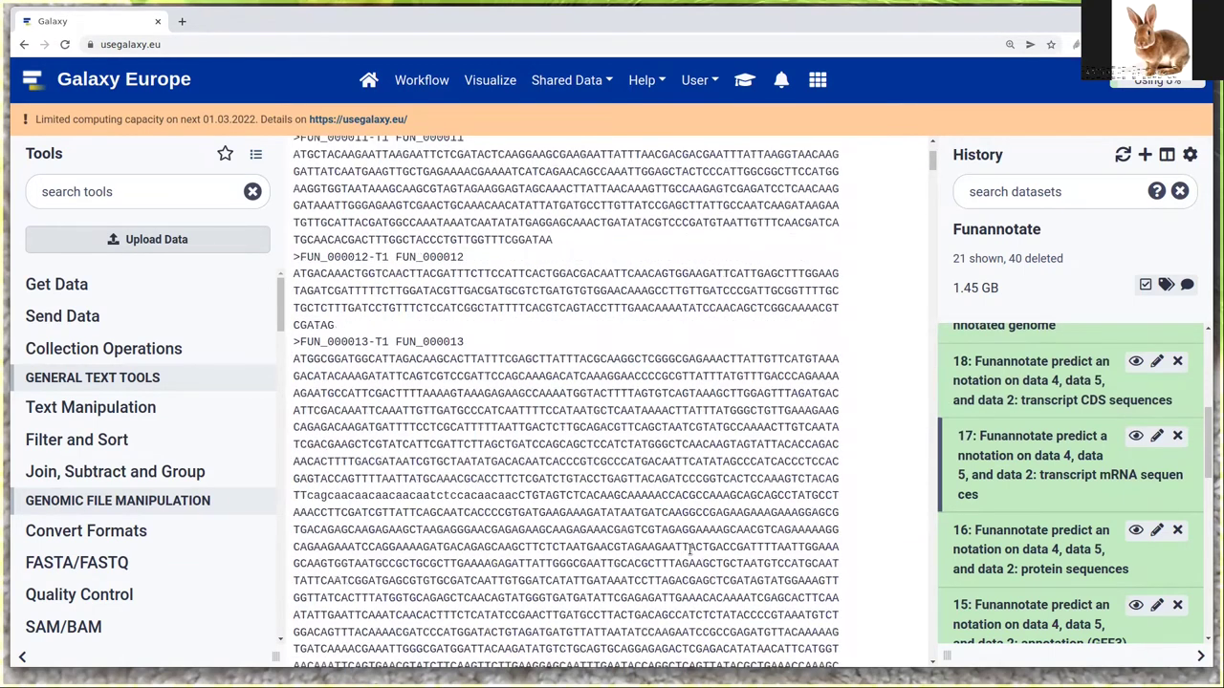
scroll(690, 548, "up", 5)
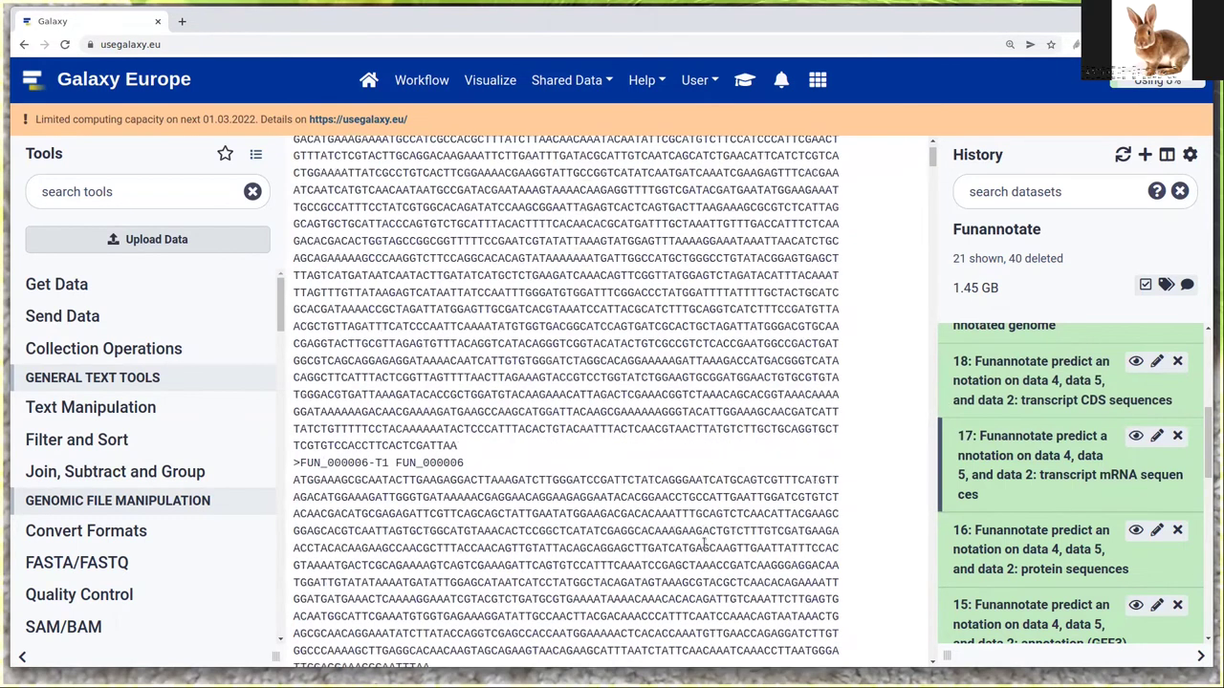
scroll(1071, 545, "up", 1)
scroll(1071, 546, "down", 1)
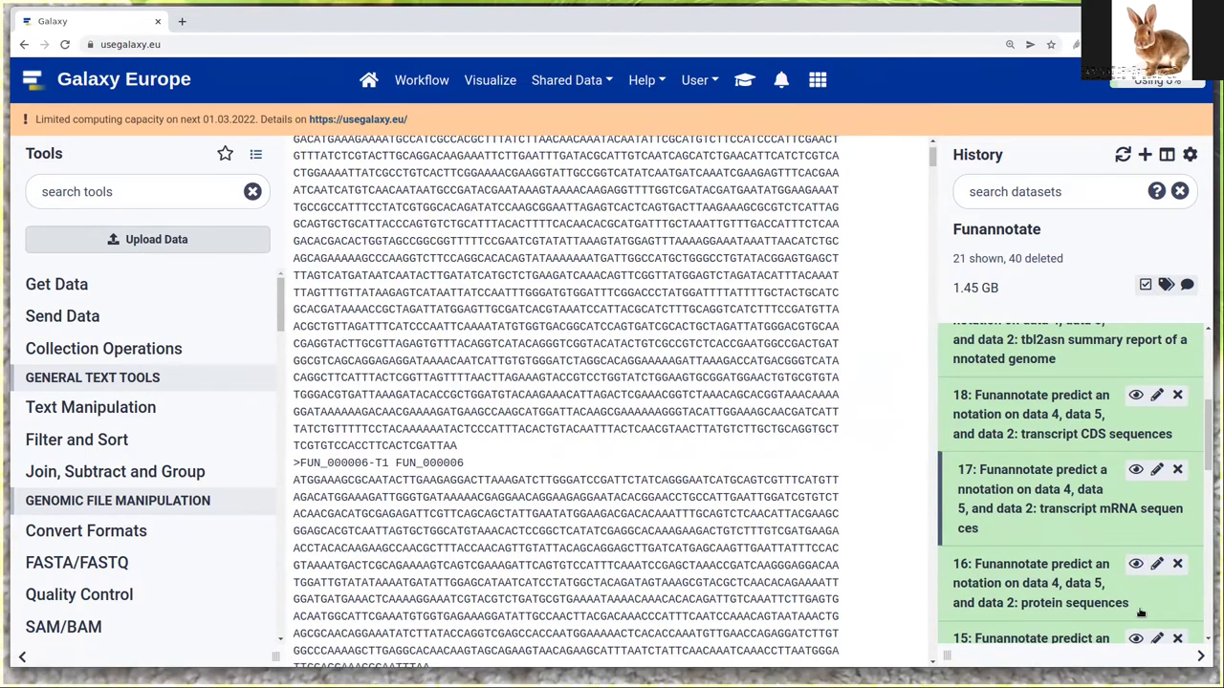
Display the predicted protein sequences in dataset 16 and read through the first entries
left_click(1135, 564)
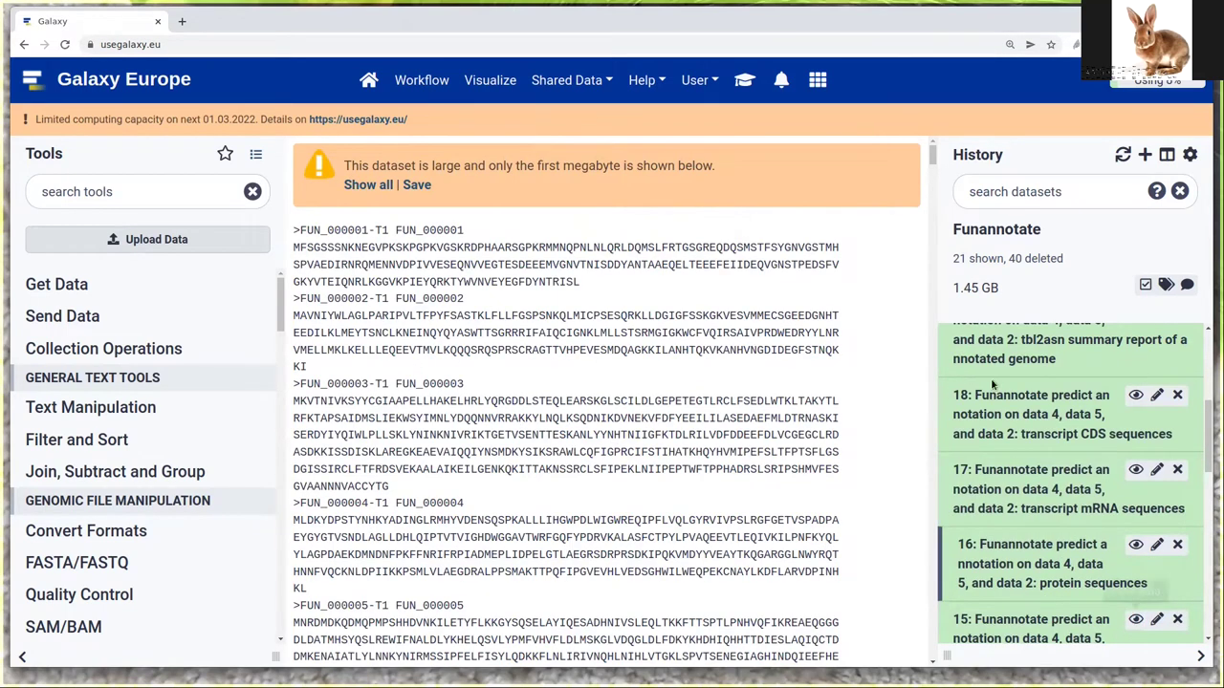
scroll(607, 401, "down", 3)
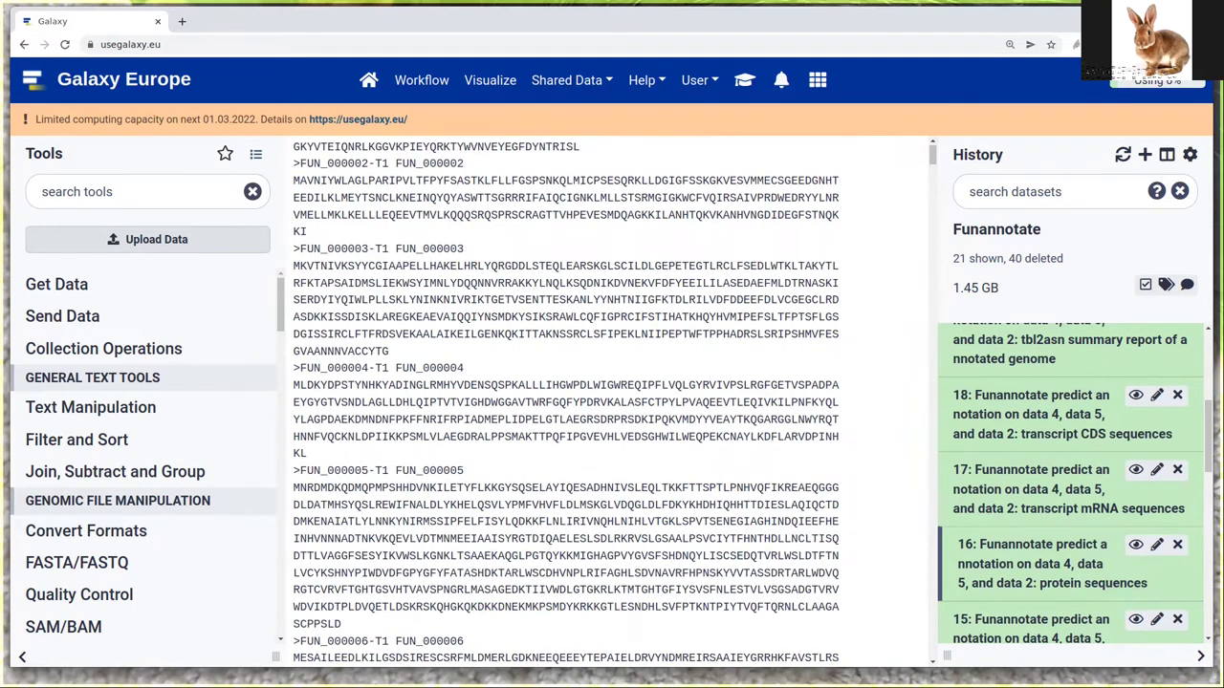
Display the Funannotate stats in dataset 22 and examine the full command line used for the prediction
scroll(1114, 390, "up", 5)
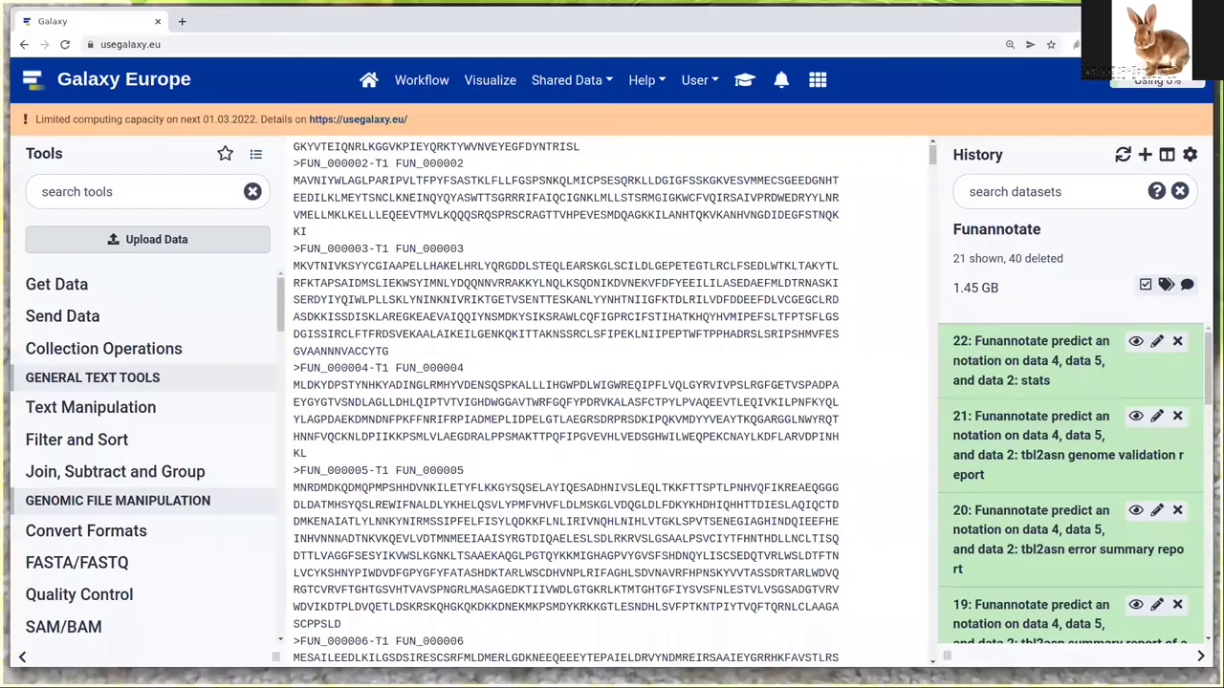
left_click(1135, 342)
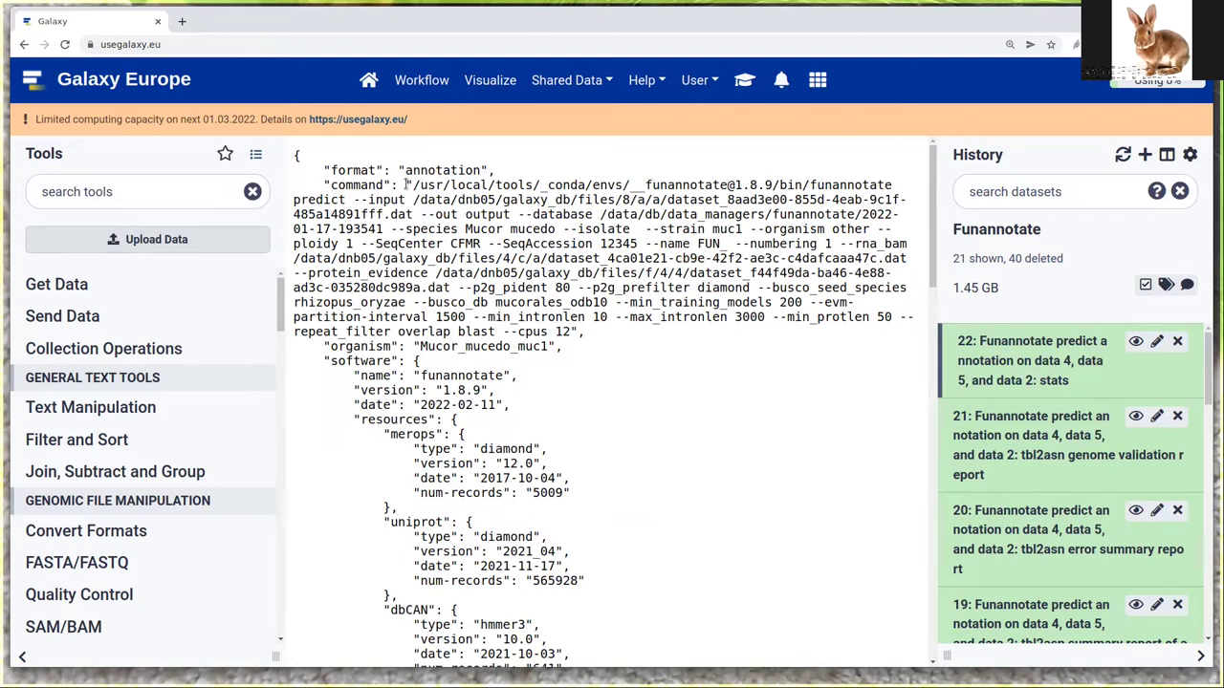
left_click_drag(416, 184, 555, 331)
left_click(660, 376)
Examine the software resources section of the stats, reading the database versions and dates from merops through gene2product
scroll(660, 376, "down", 3)
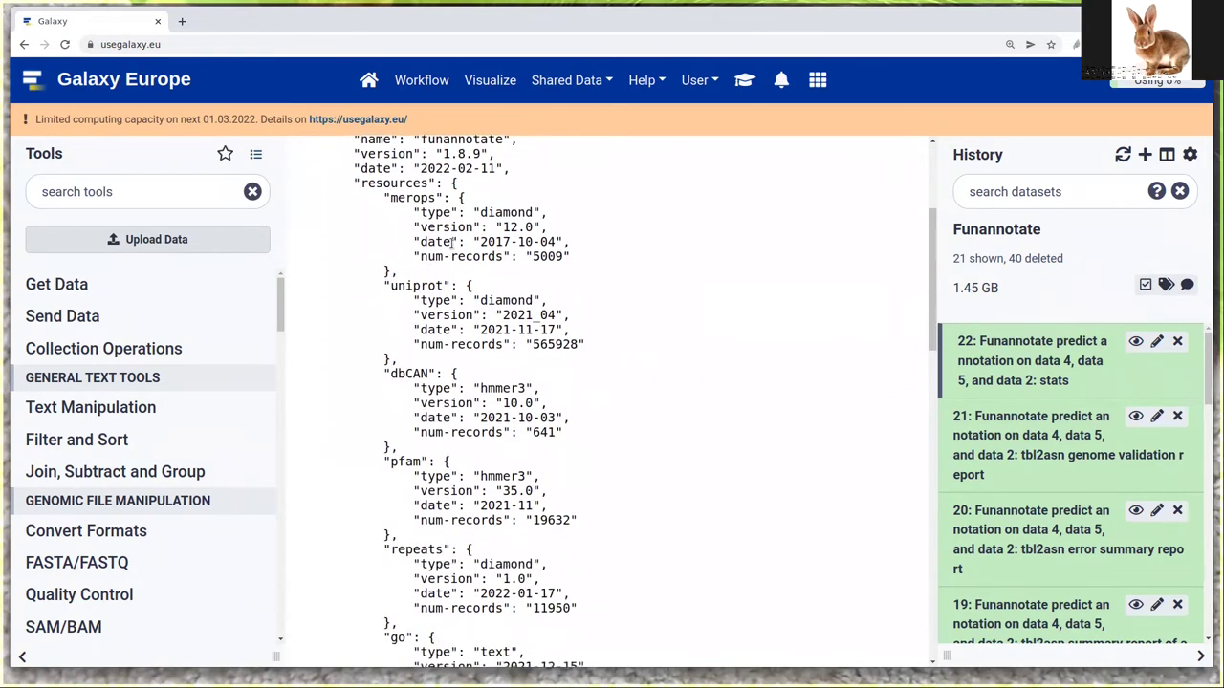
scroll(435, 255, "up", 1)
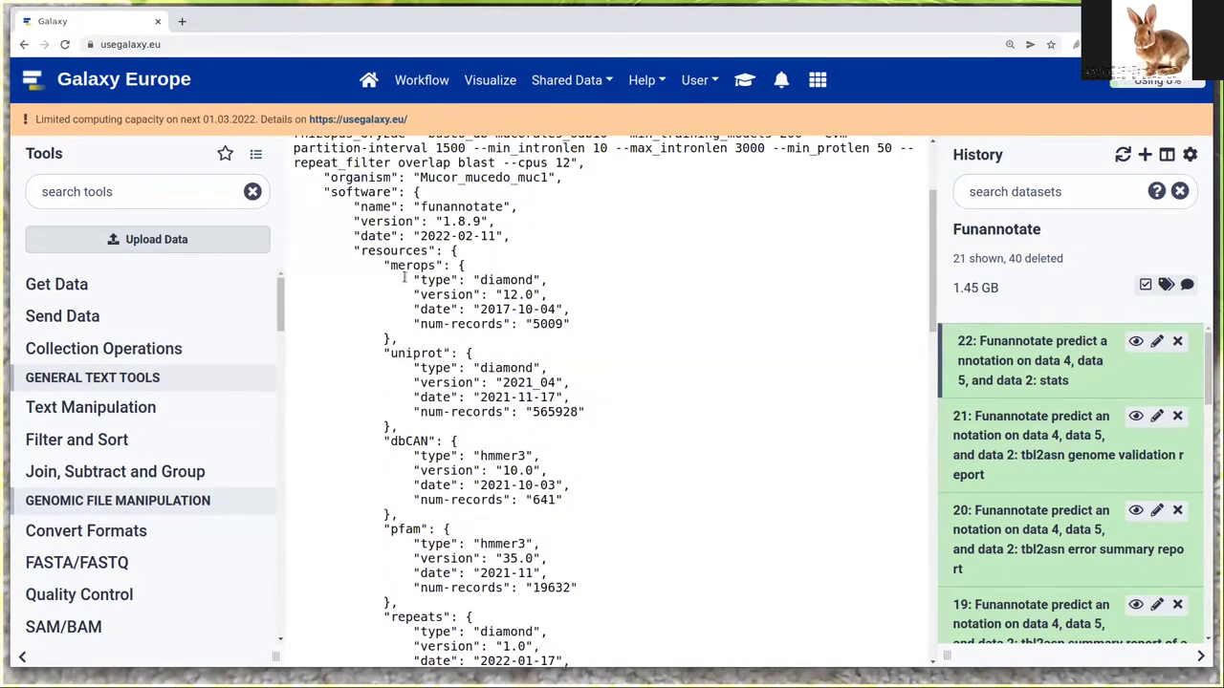
scroll(519, 306, "down", 3)
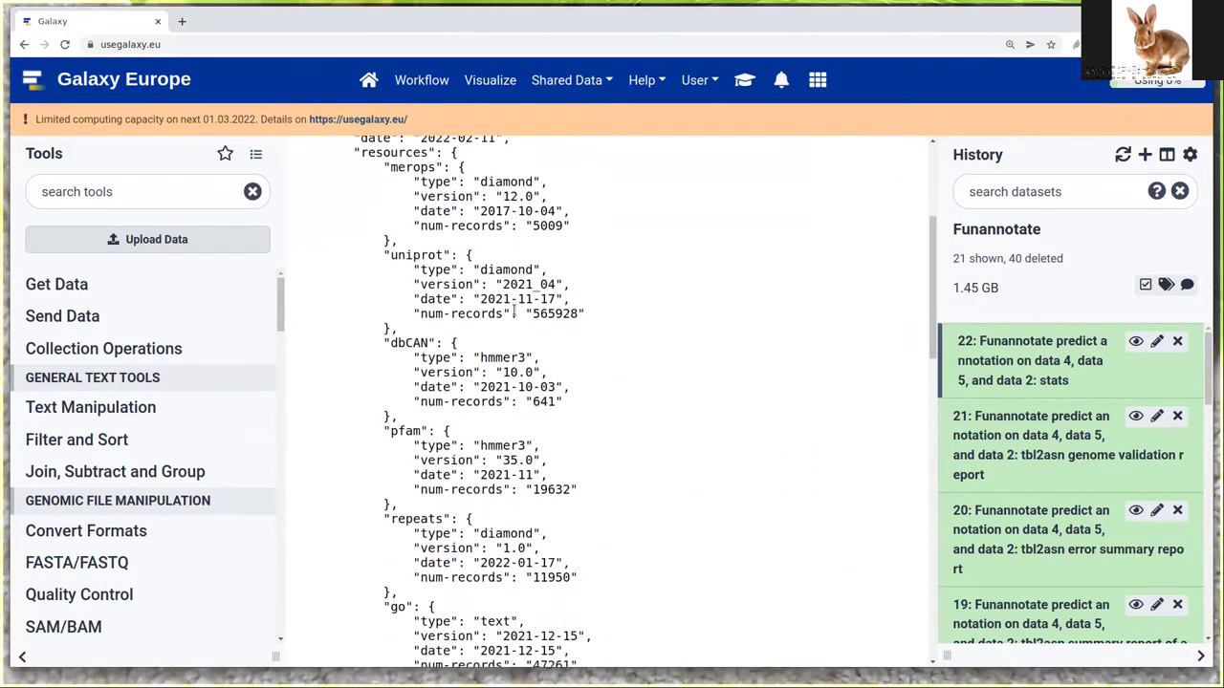
scroll(519, 382, "down", 1)
scroll(522, 382, "down", 1)
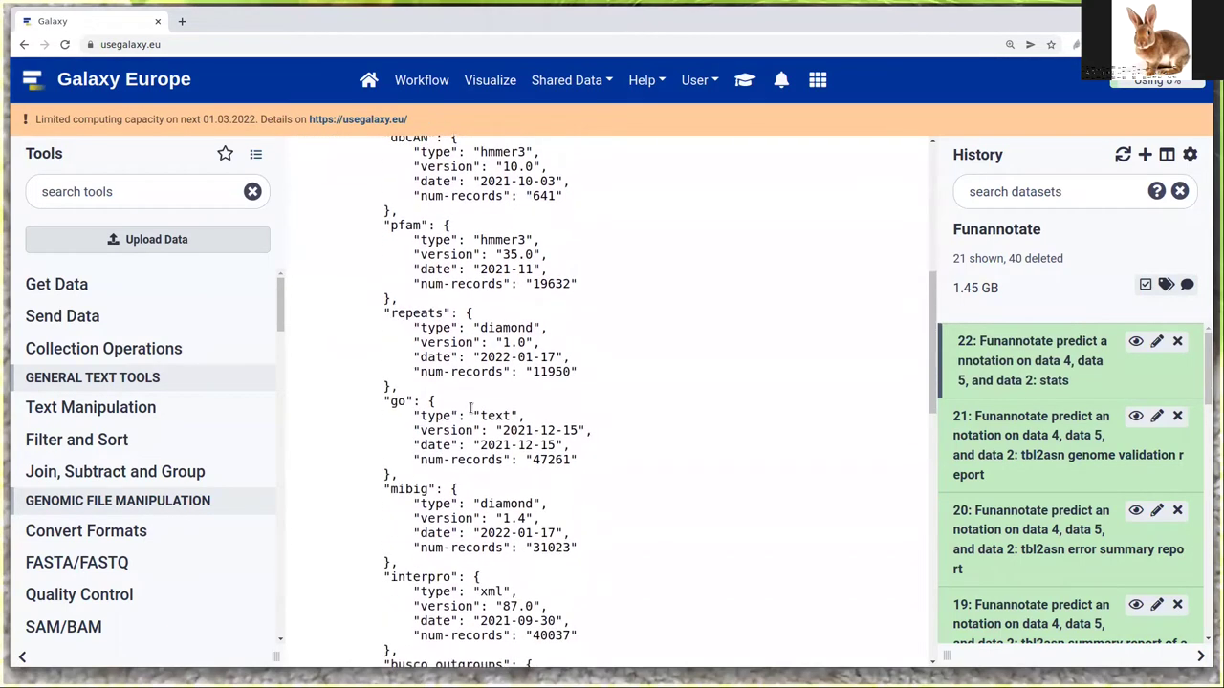
scroll(479, 309, "down", 1)
scroll(479, 309, "down", 1)
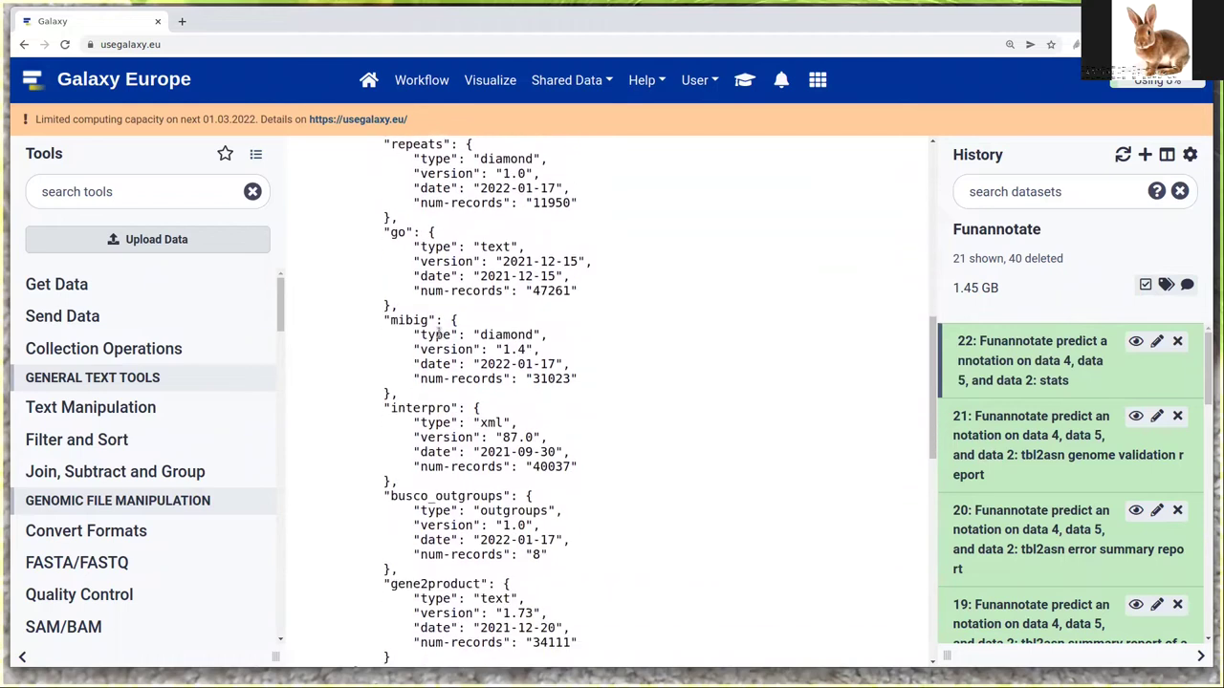
Examine the assembly section of the stats, from contig number and length to N50 and GC content
scroll(447, 330, "down", 5)
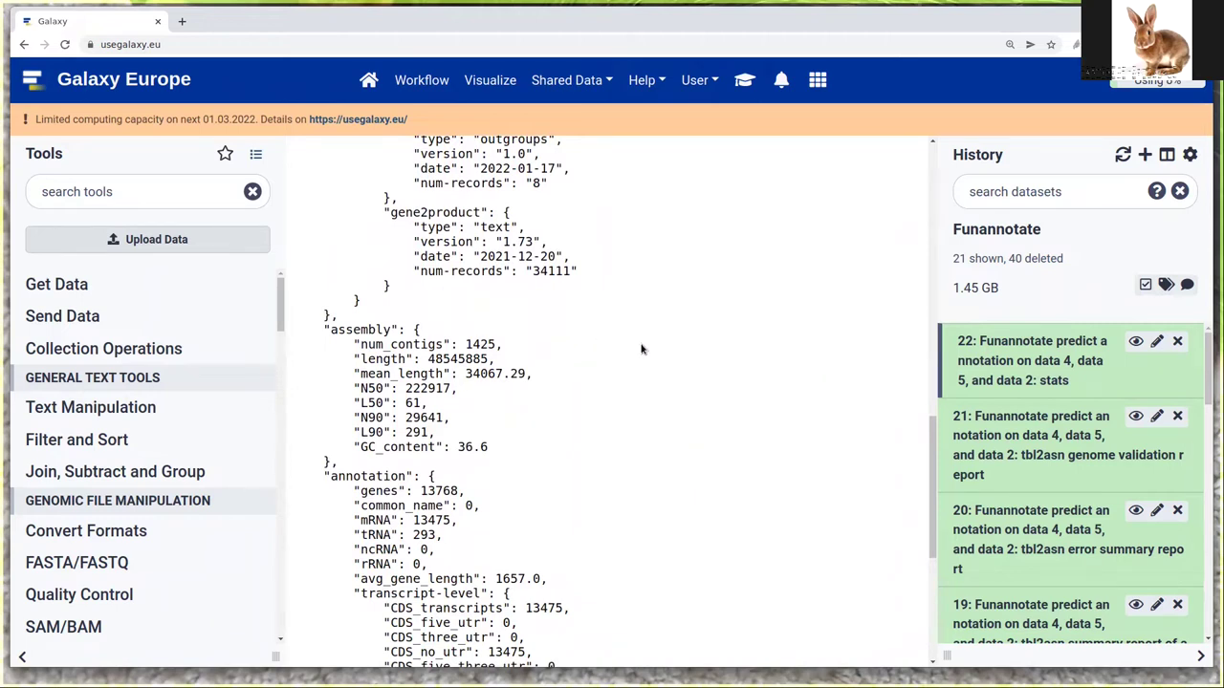
scroll(645, 349, "down", 2)
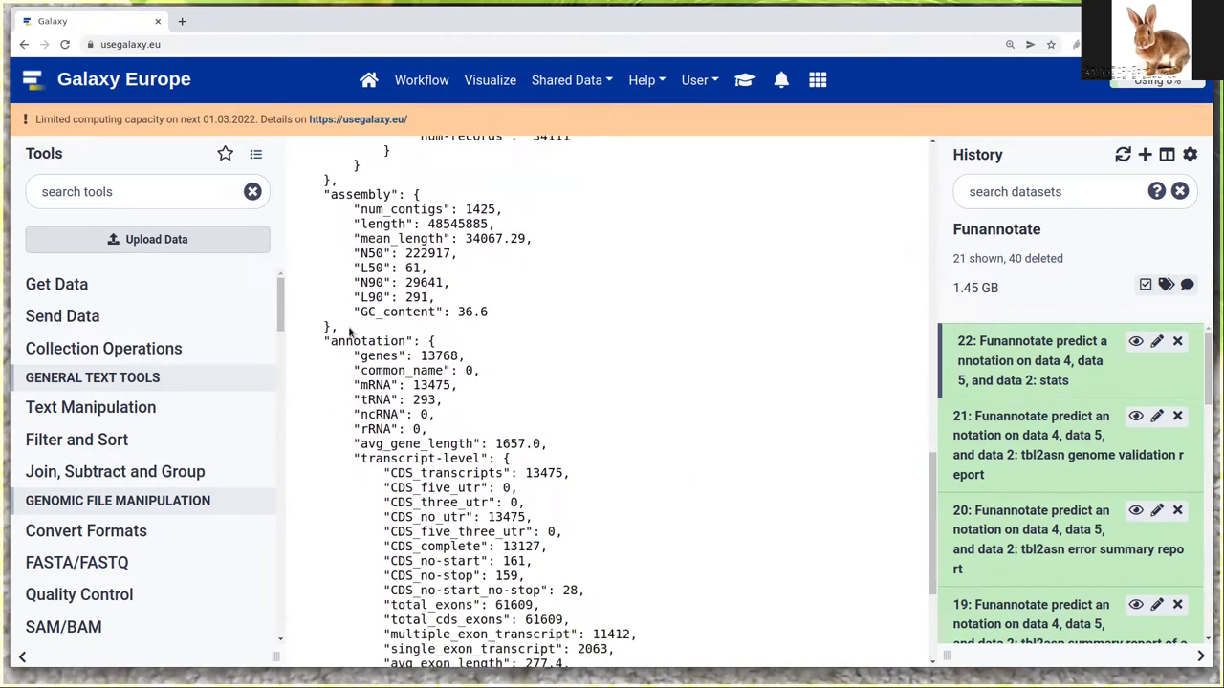
left_click_drag(338, 327, 283, 201)
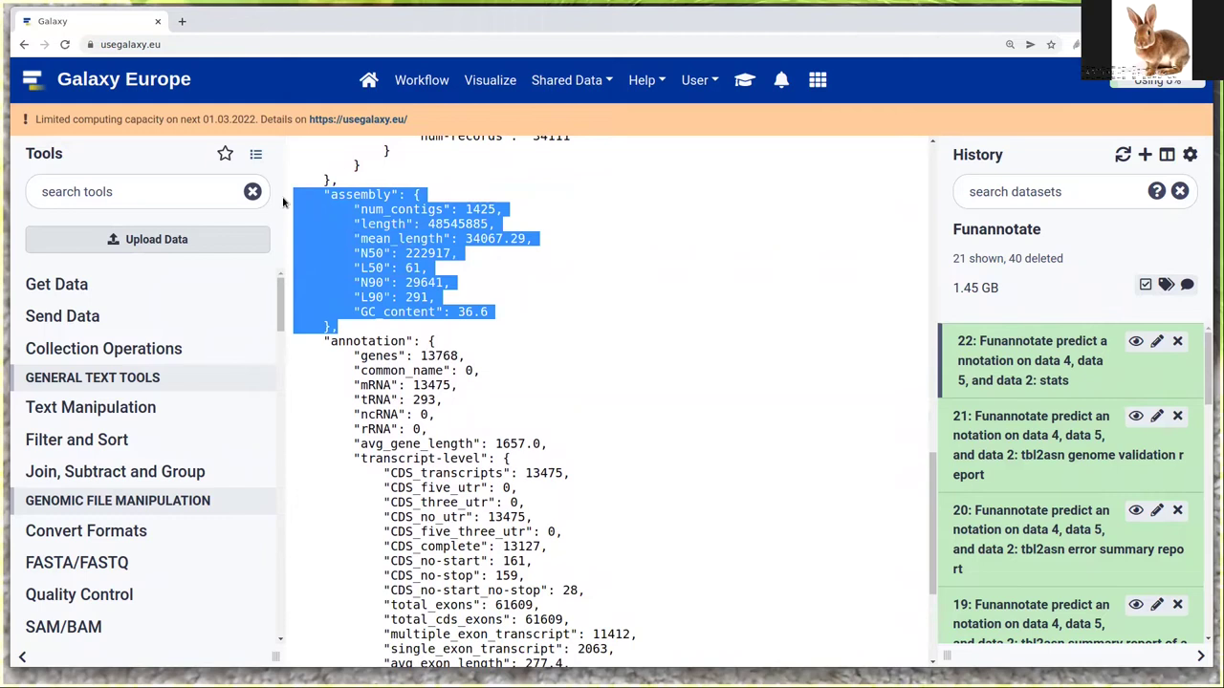
Recheck the contig number and total length in the assembly section of the stats
left_click(512, 310)
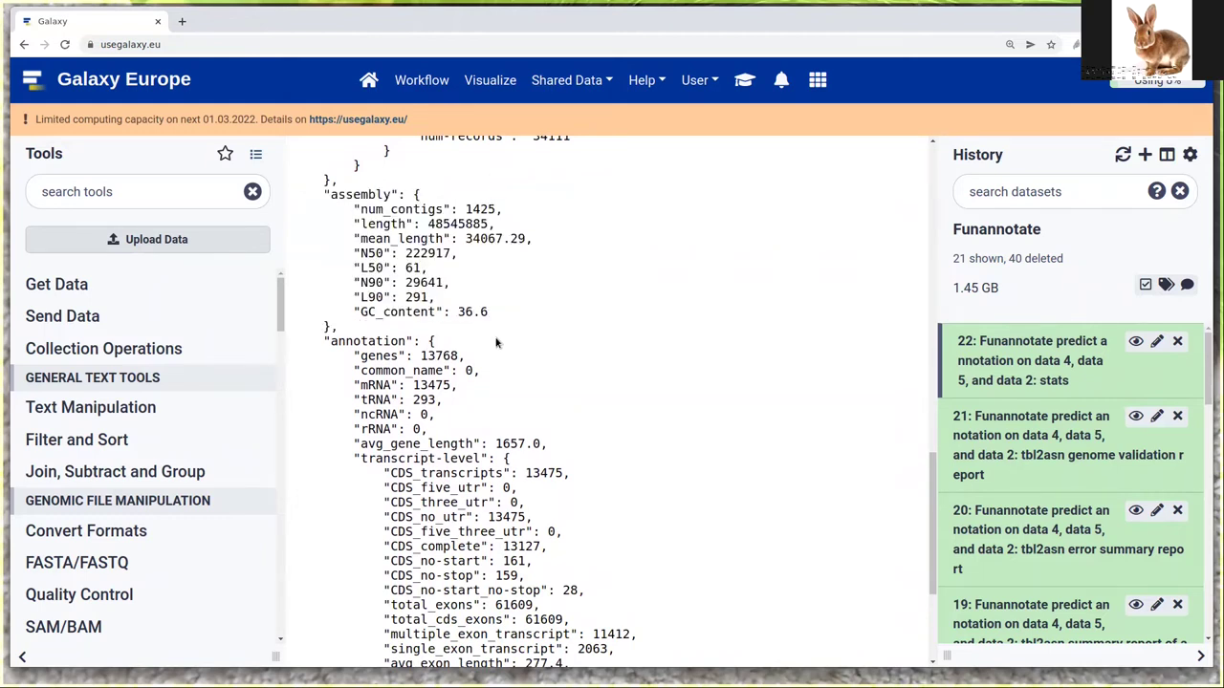
double_click(446, 224)
double_click(477, 208)
Examine the annotation section of the stats, reading the gene, mRNA and tRNA counts and the average gene length
left_click(292, 350)
double_click(328, 342)
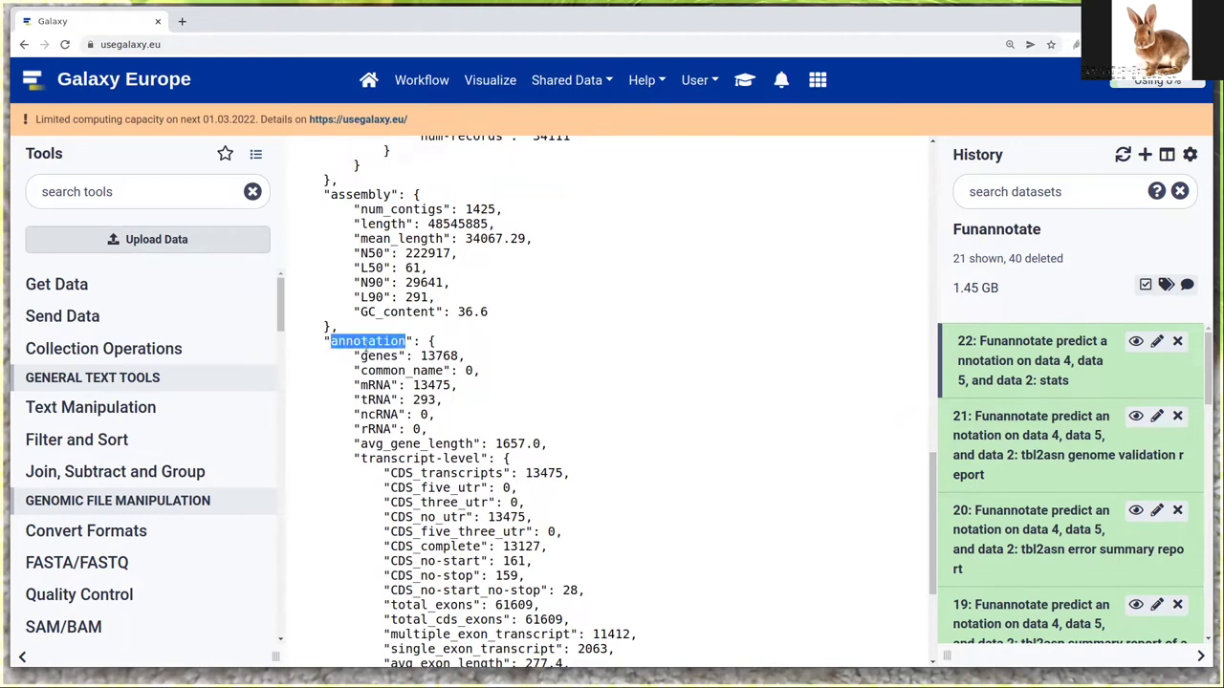
scroll(531, 437, "down", 3)
scroll(525, 437, "down", 1)
scroll(526, 437, "up", 3)
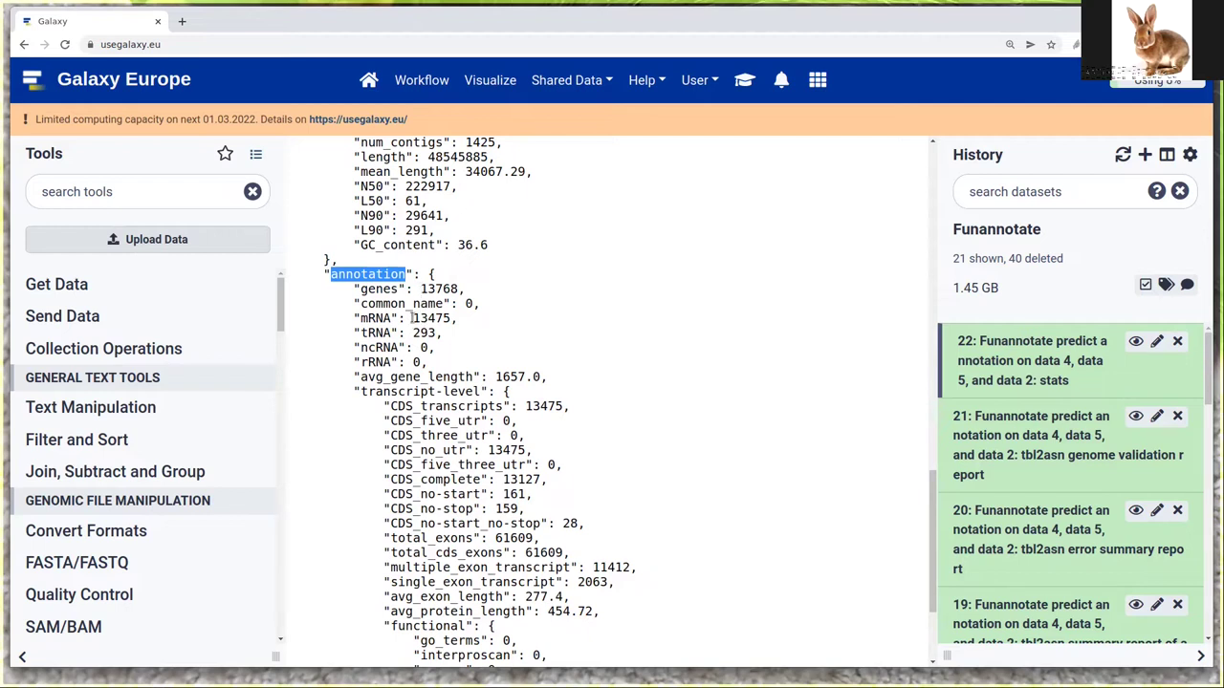
mouse_move(413, 318)
left_mouse_down()
mouse_move(449, 318)
mouse_move(436, 332)
left_mouse_up()
left_click(415, 332)
scroll(626, 390, "down", 2)
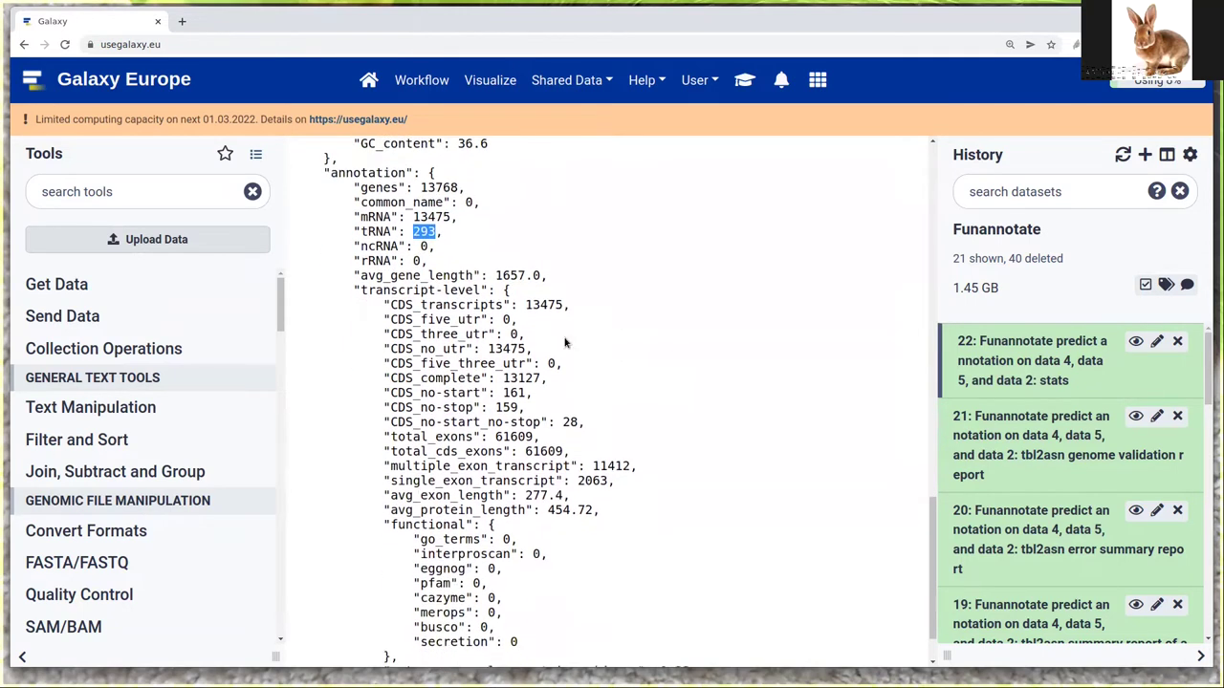
scroll(564, 342, "down", 1)
left_click_drag(494, 242, 518, 243)
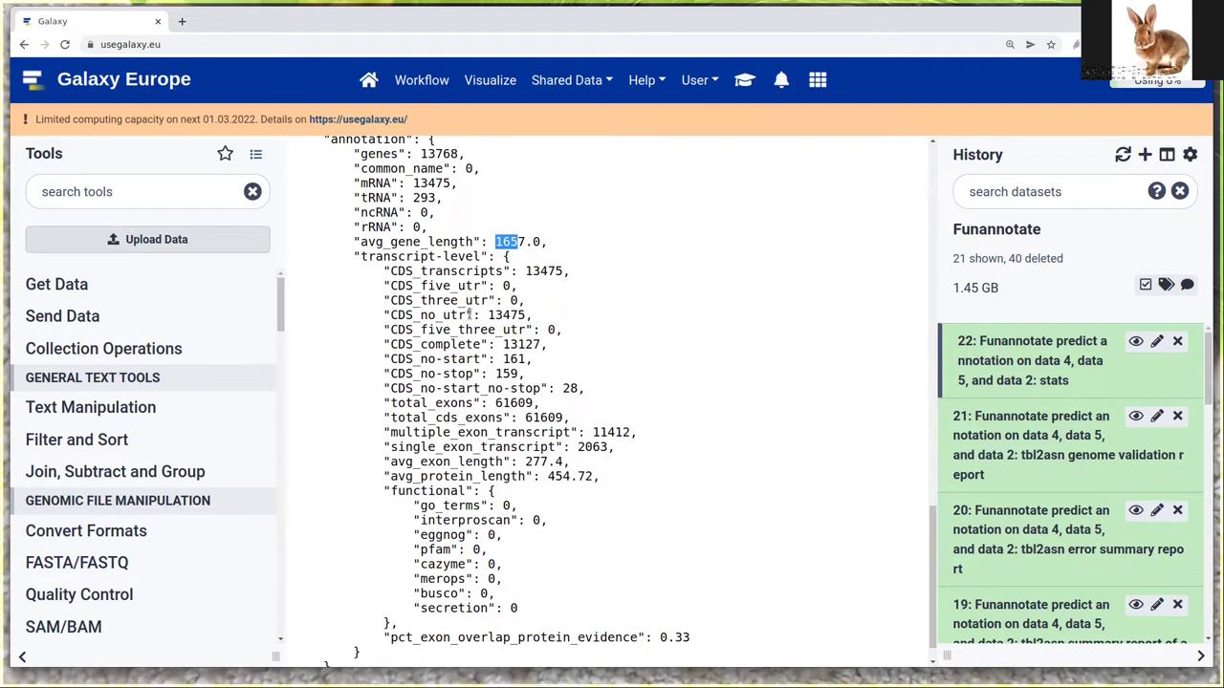
Examine the transcript-level stats for incomplete CDS, exon totals and average exon and protein lengths, comparing them with the average gene length
scroll(469, 325, "down", 1)
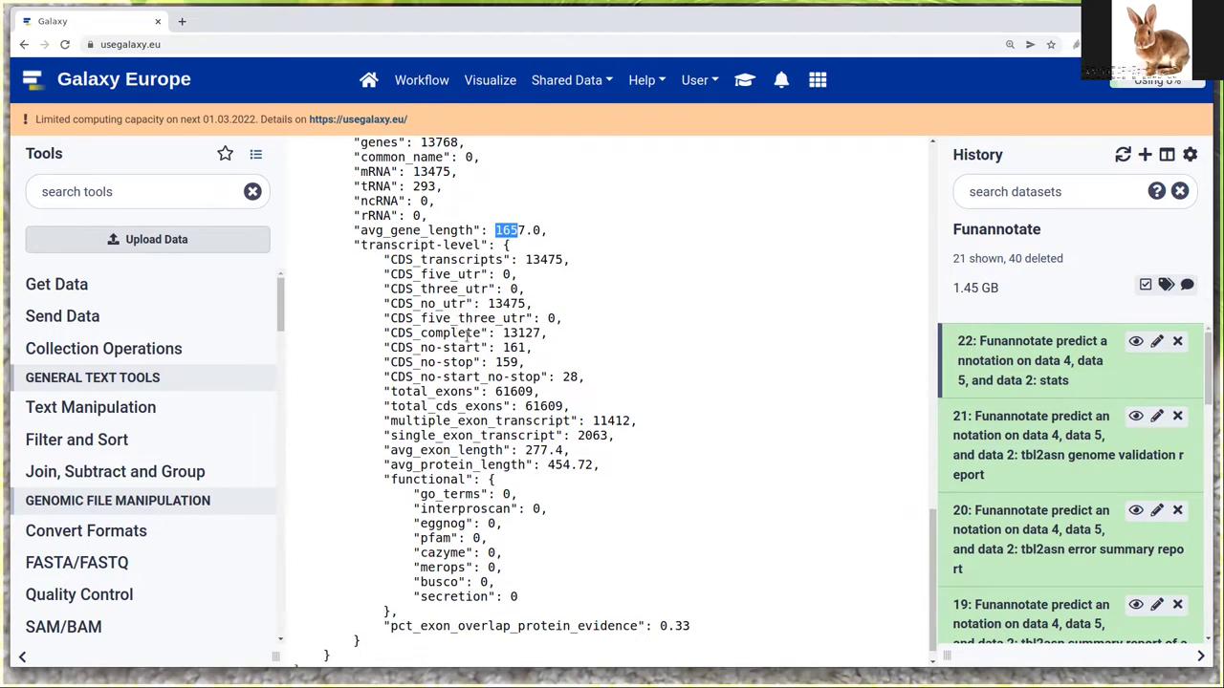
scroll(468, 335, "down", 1)
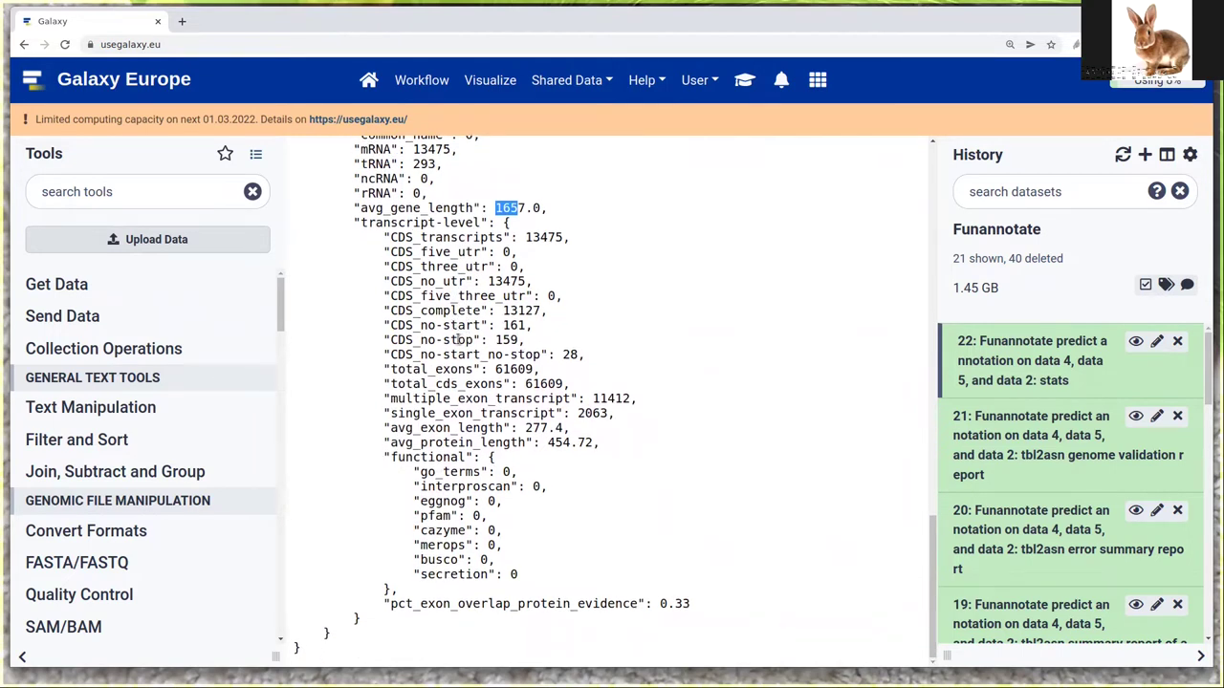
left_click_drag(481, 325, 420, 325)
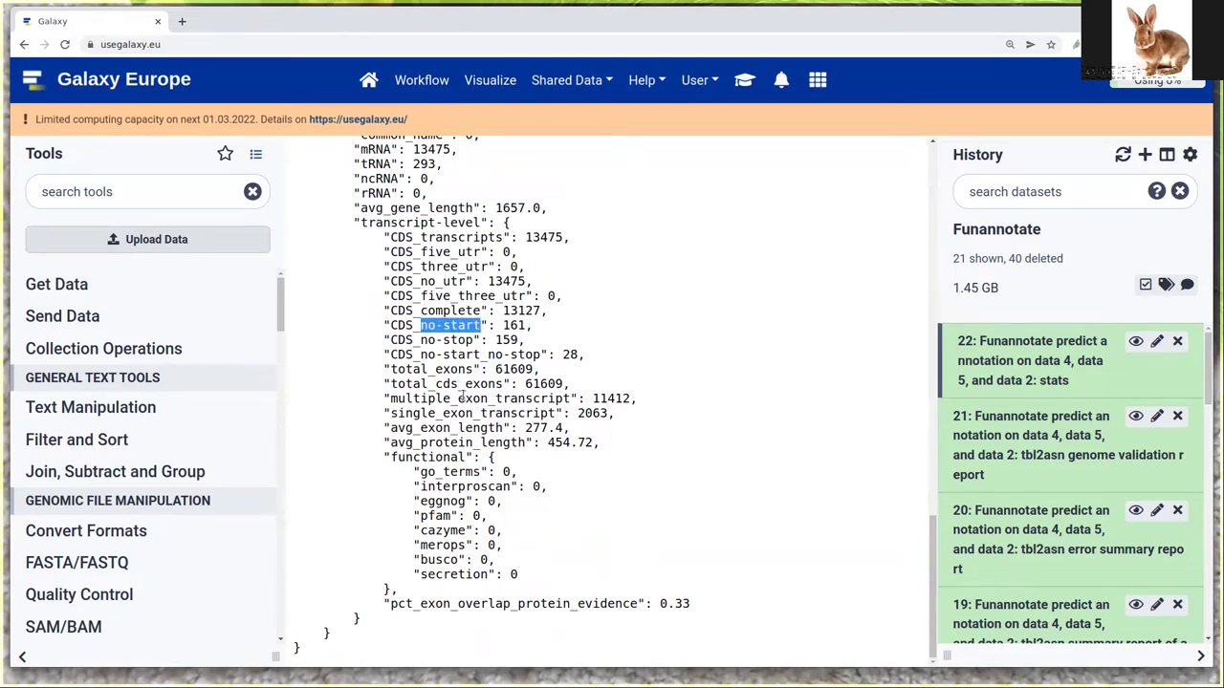
left_click_drag(492, 369, 539, 370)
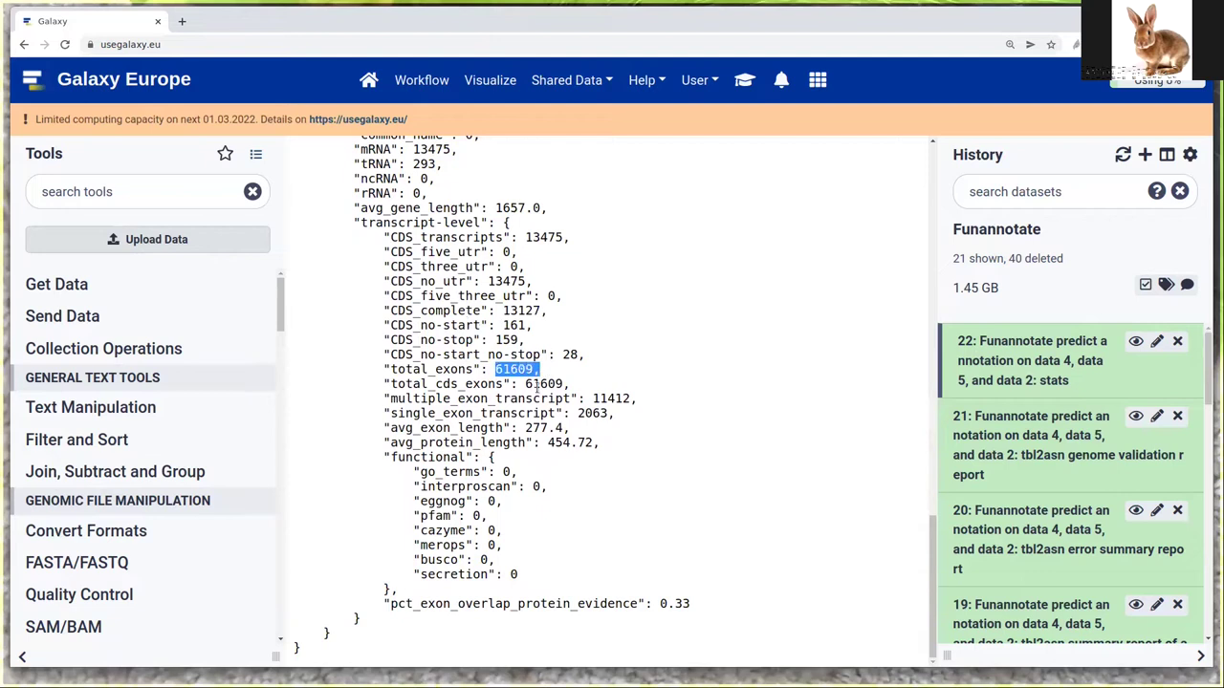
left_click_drag(524, 427, 577, 443)
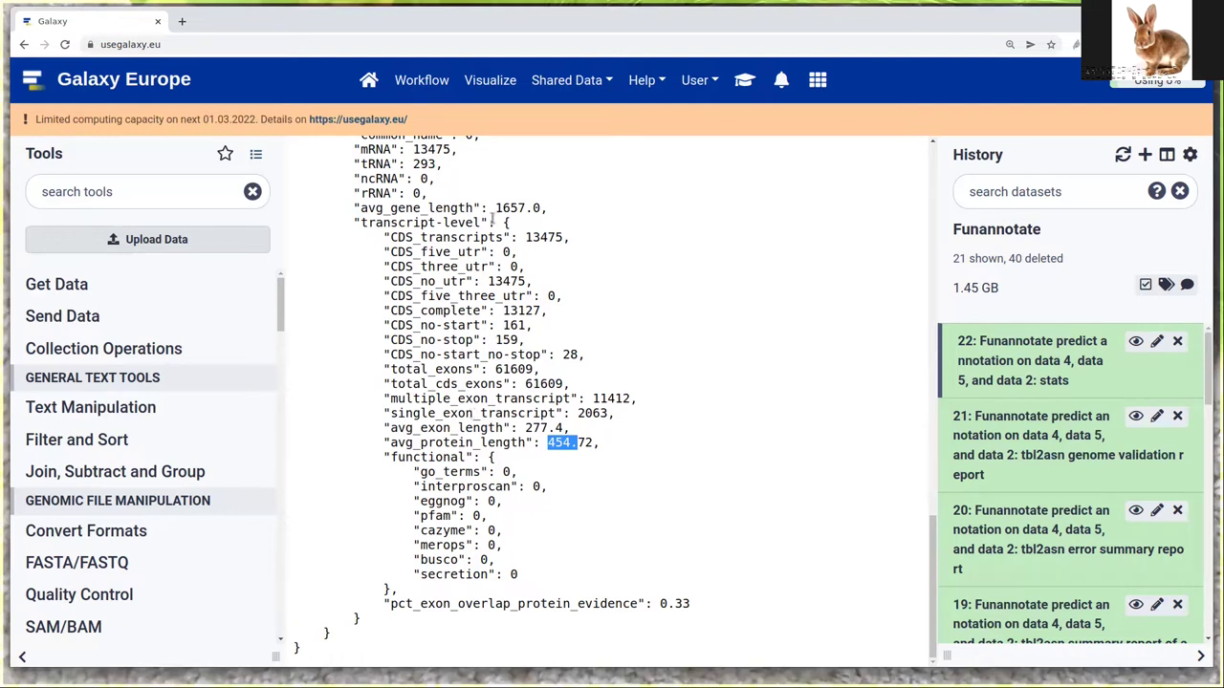
left_click_drag(494, 207, 541, 208)
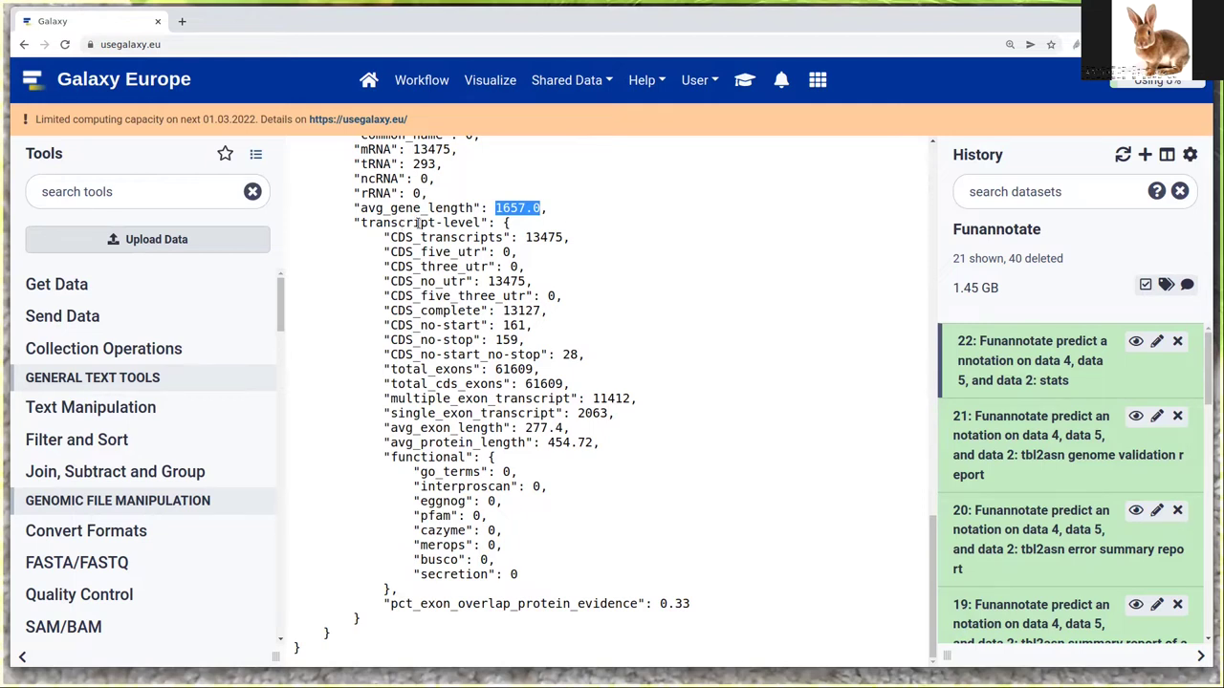
left_click(621, 260)
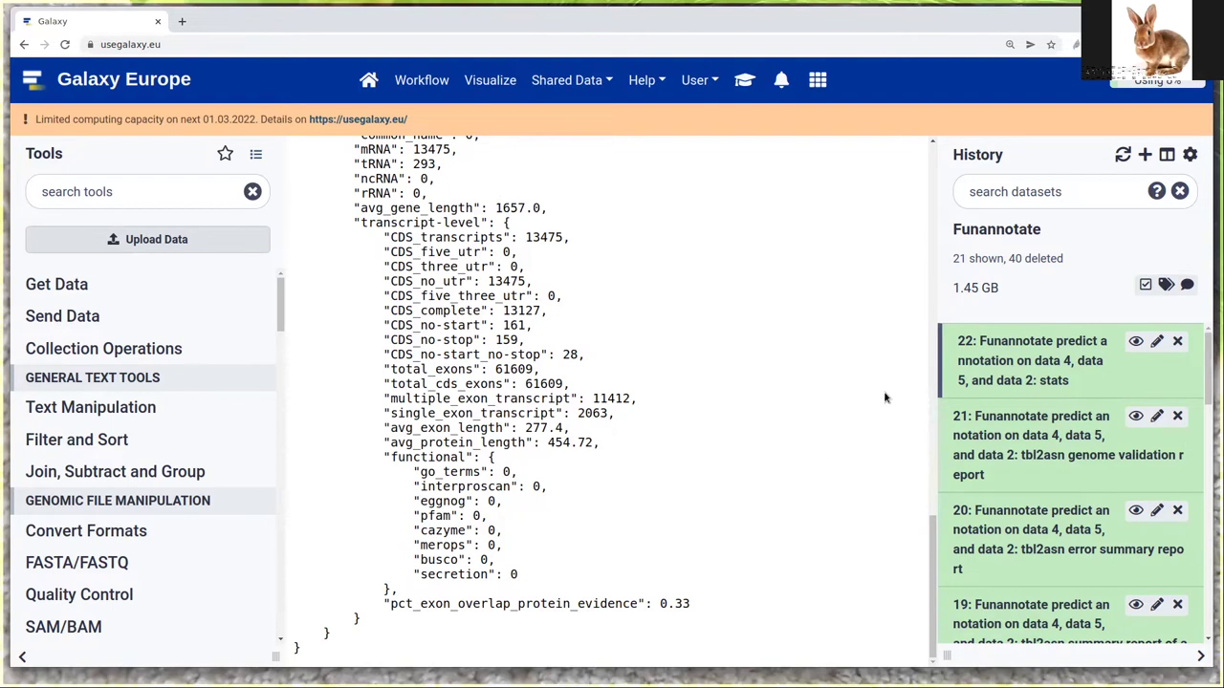
scroll(1137, 442, "down", 2)
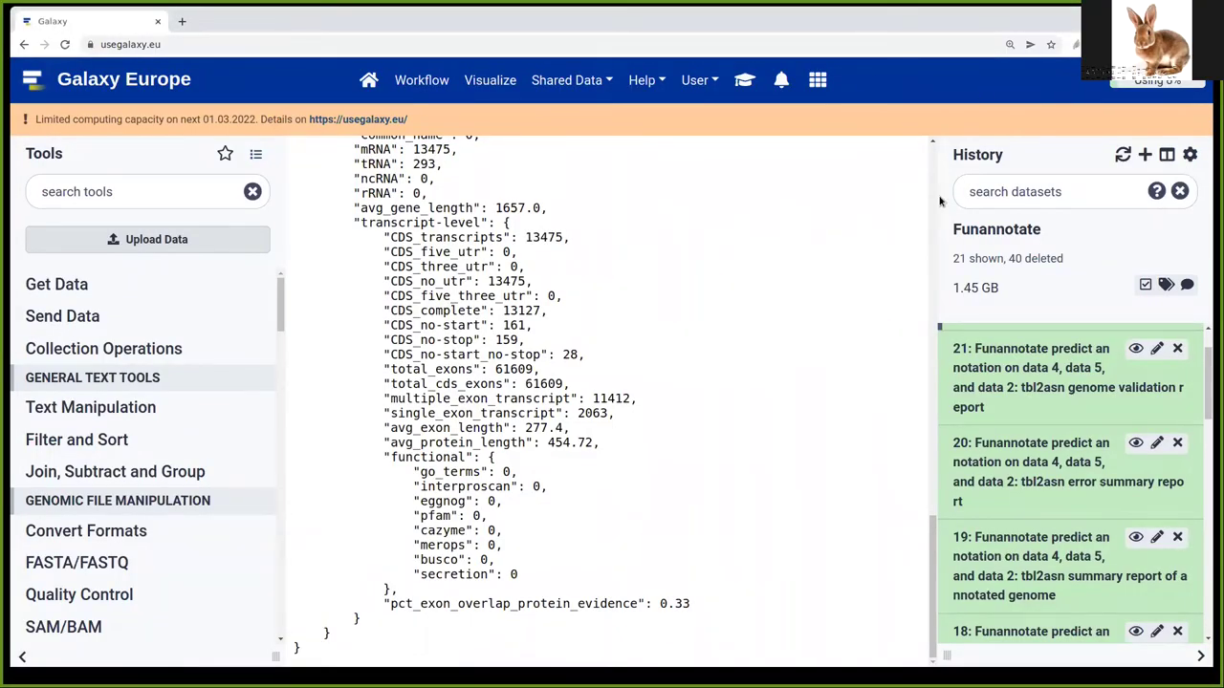
scroll(1056, 405, "up", 1)
scroll(1055, 405, "up", 1)
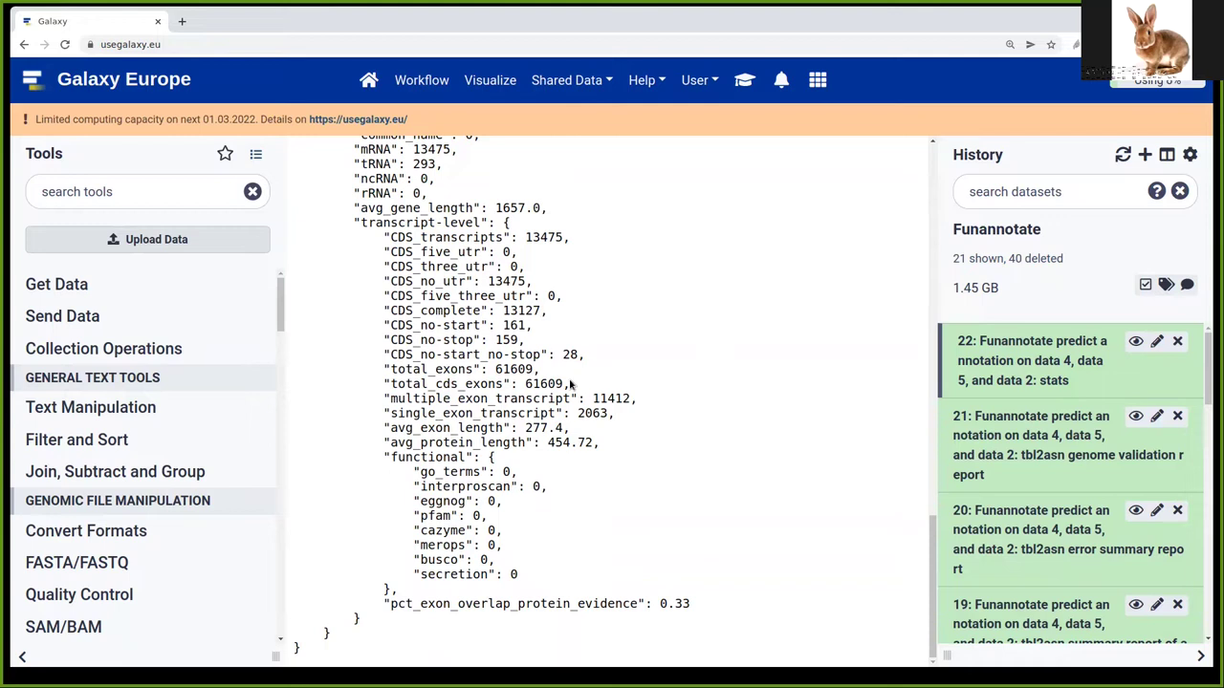
Find the eggNOG Mapper tool and select dataset 16, the Funannotate protein sequences, as the FASTA sequences to annotate
left_click(151, 195)
type("eggnog")
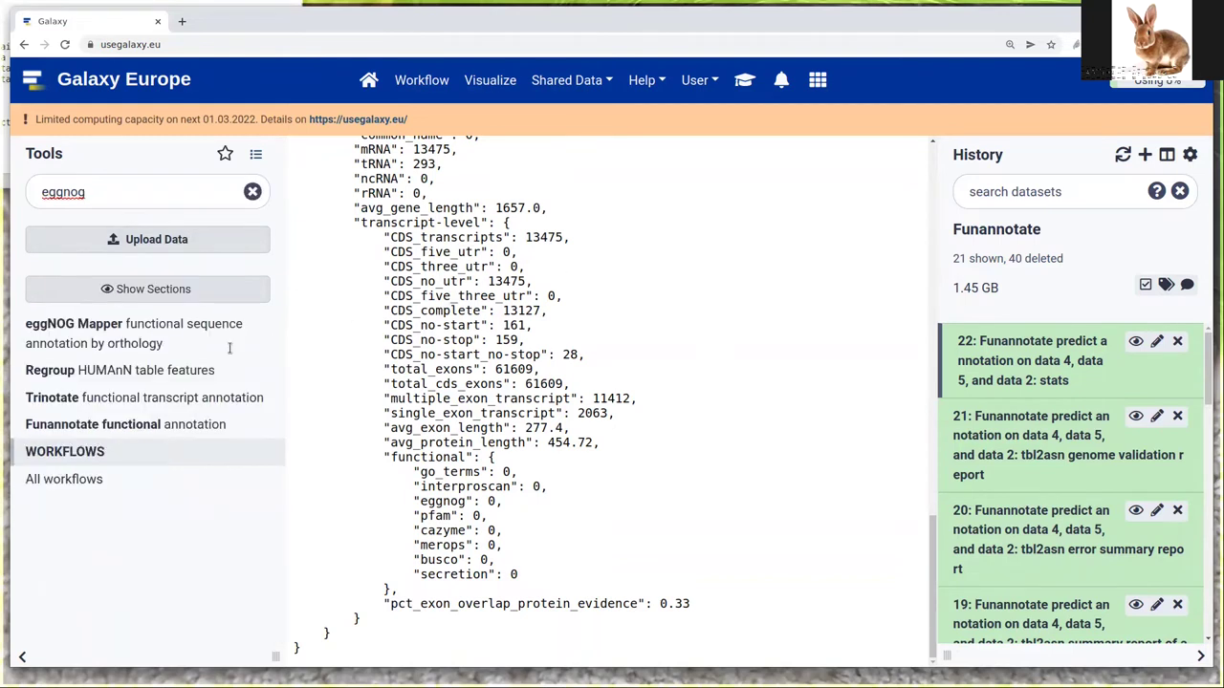
left_click(172, 346)
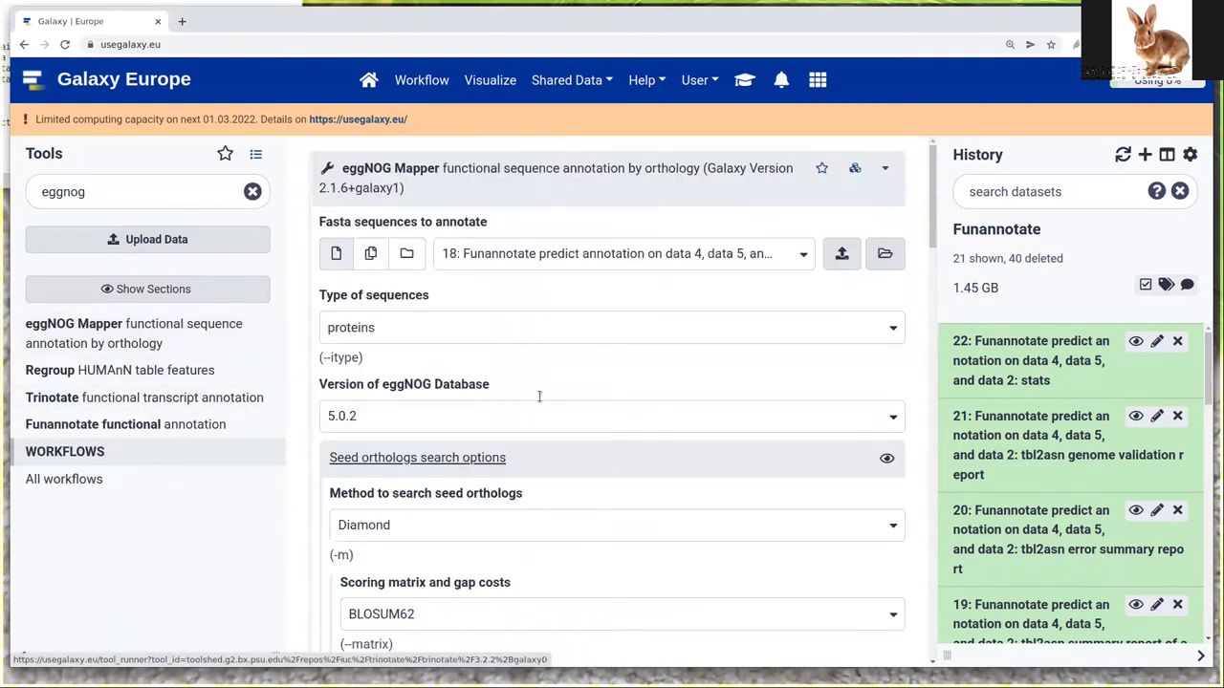
left_click(614, 254)
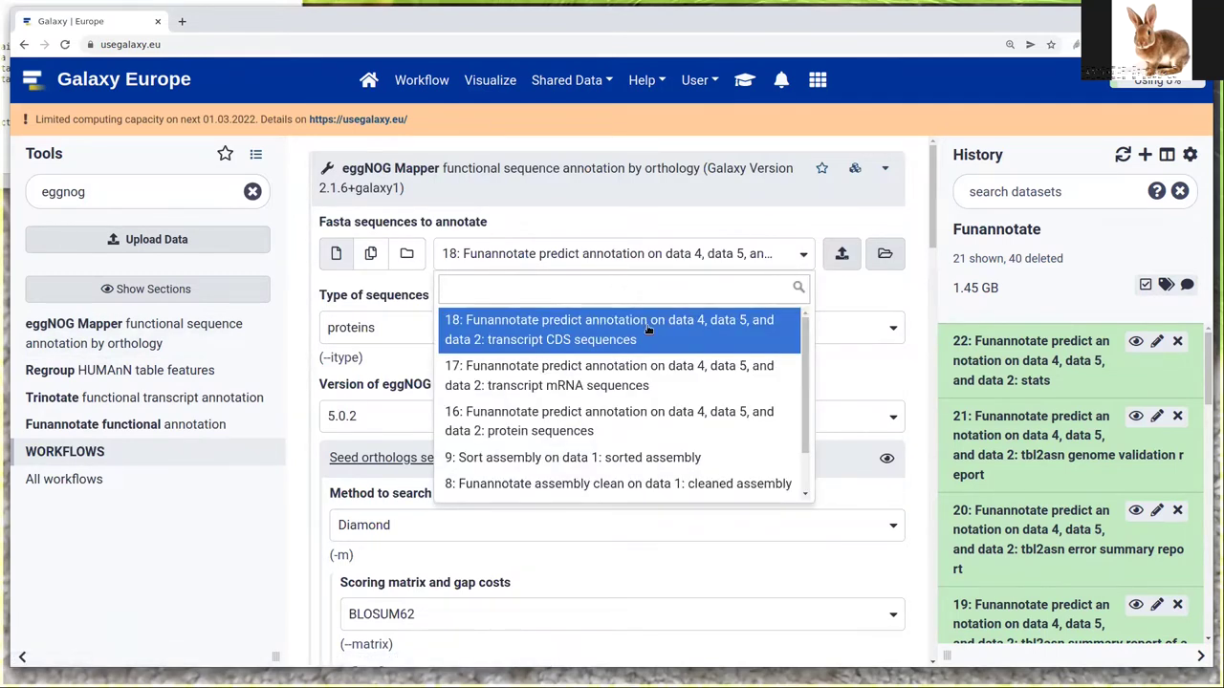
left_click(560, 430)
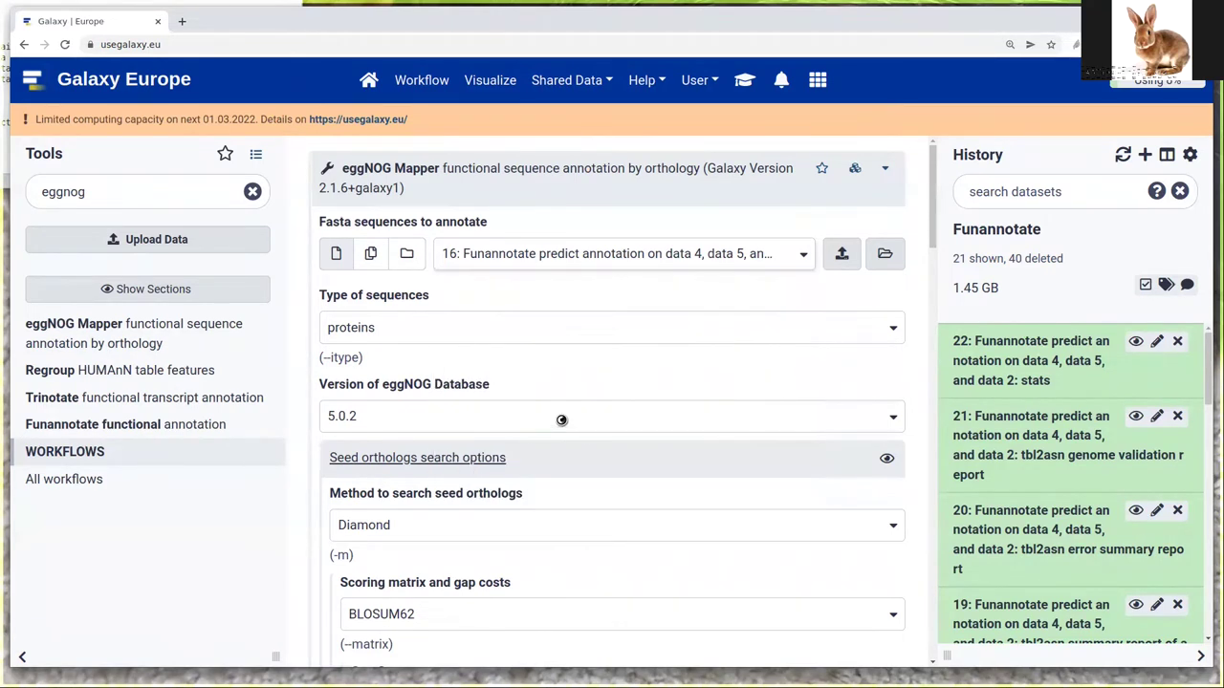
Review the eggNOG Mapper settings for sequence type, available database versions, seed ortholog search and coverage thresholds
scroll(381, 272, "down", 1)
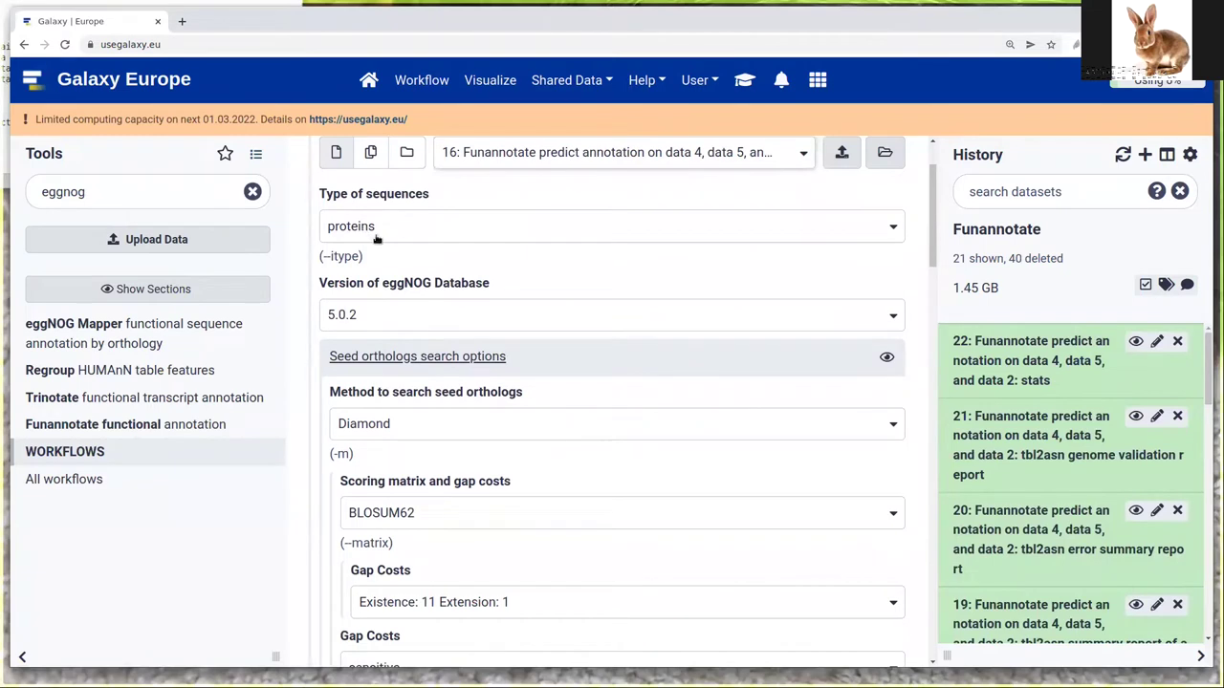
left_click(364, 318)
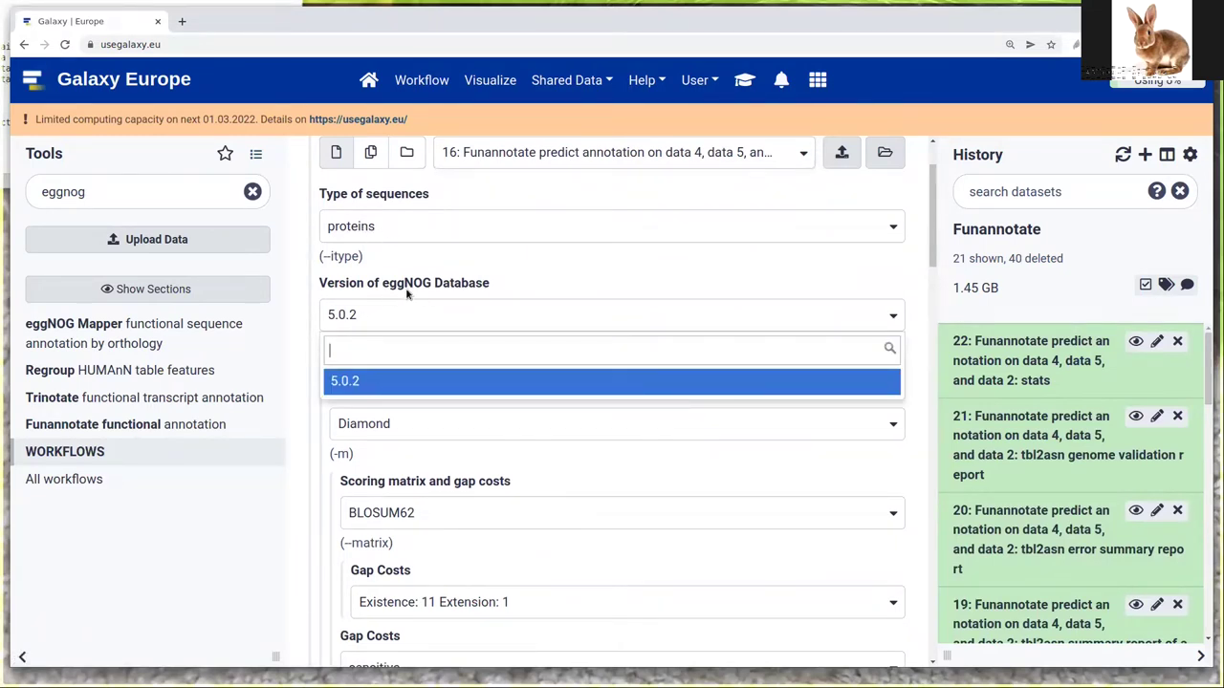
left_click(315, 296)
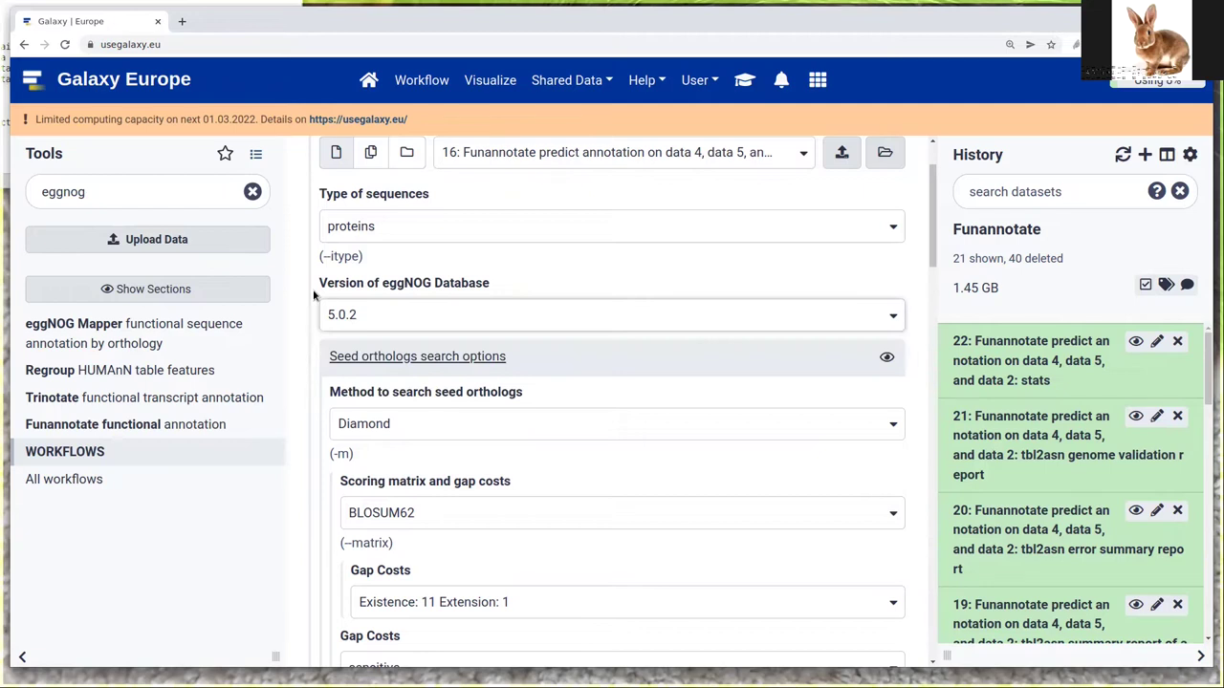
scroll(314, 296, "down", 2)
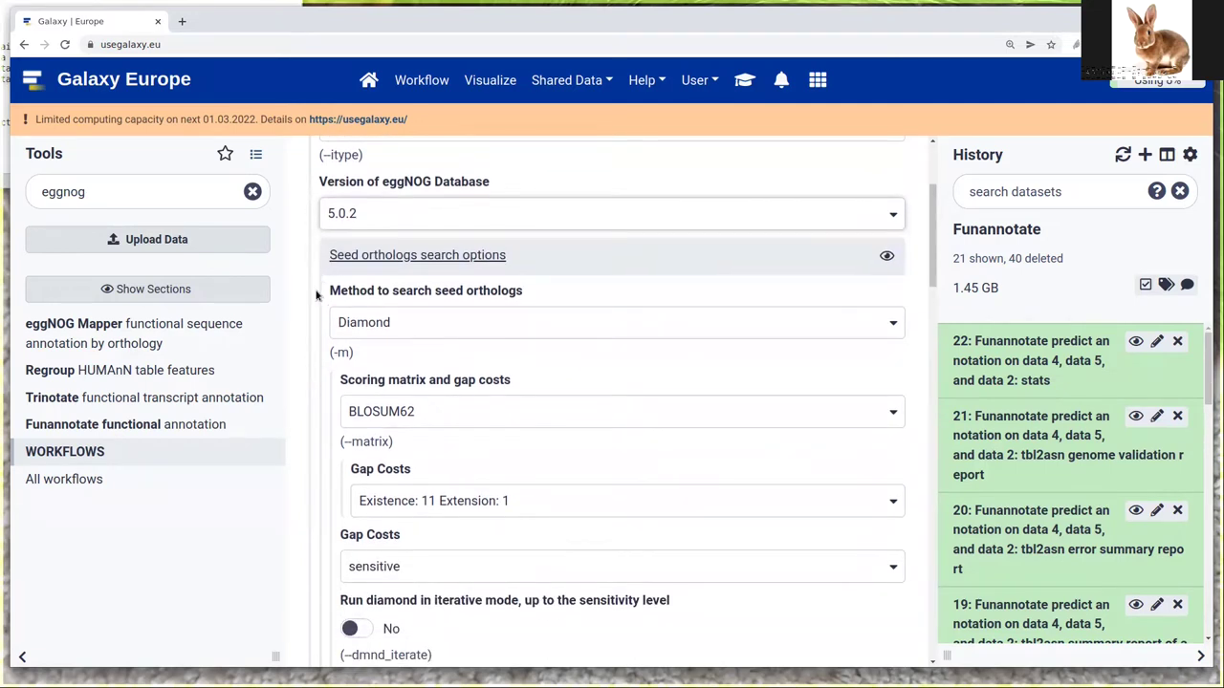
scroll(316, 296, "down", 4)
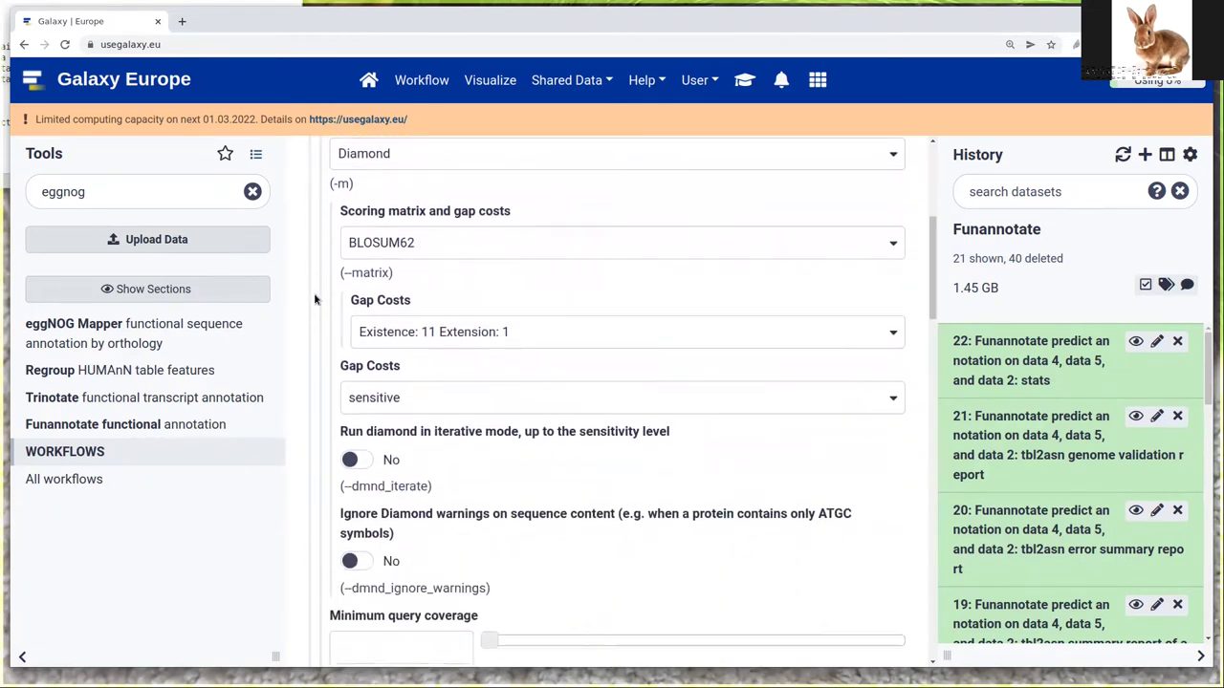
scroll(316, 299, "down", 2)
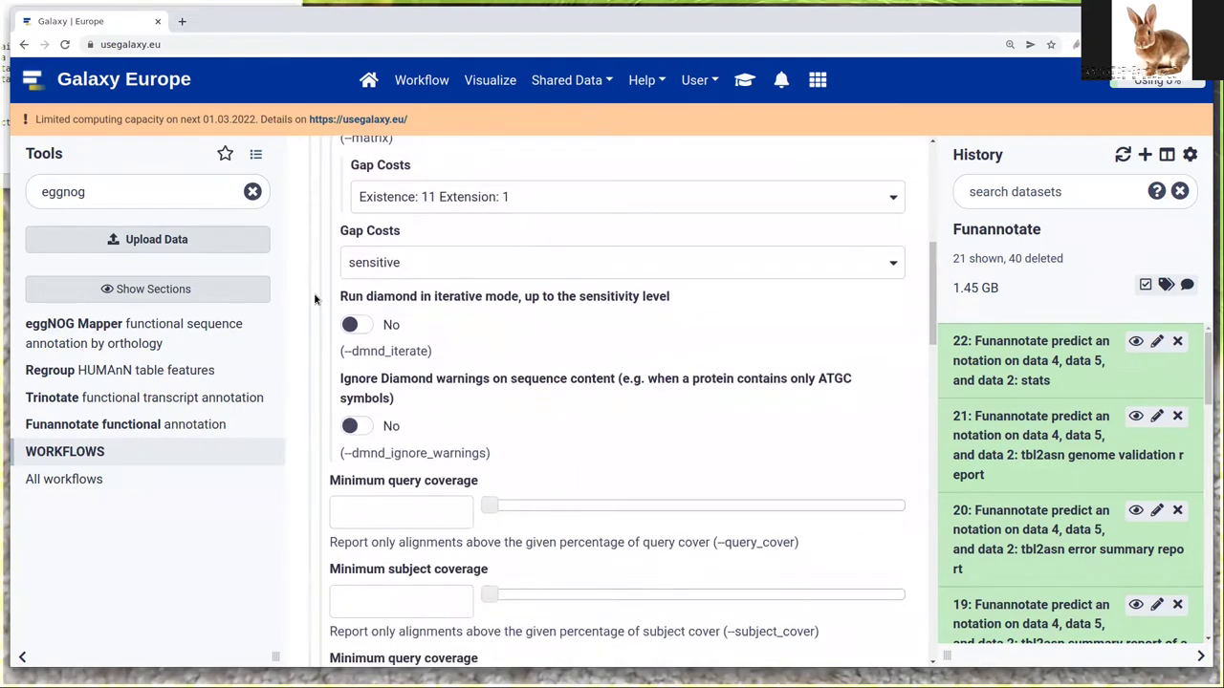
scroll(315, 299, "down", 8)
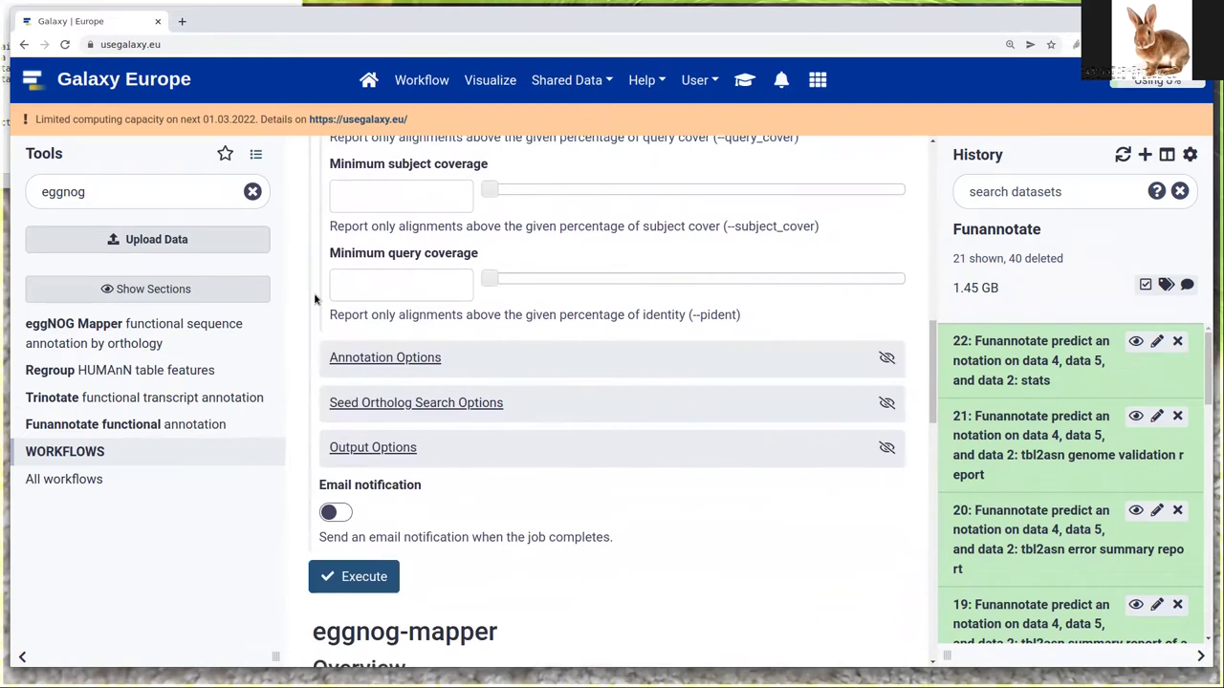
Set the output option for excluding header lines and stats from output files to No, and execute eggNOG Mapper
left_click(375, 447)
scroll(704, 460, "down", 3)
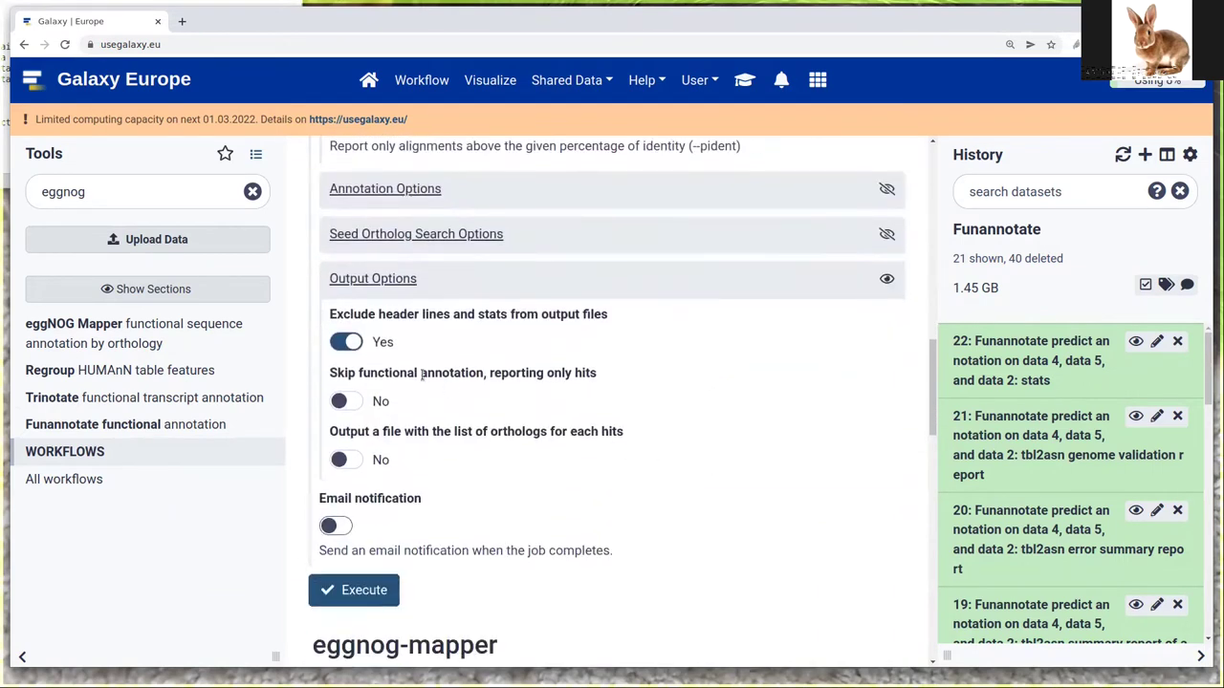
left_click_drag(328, 314, 624, 320)
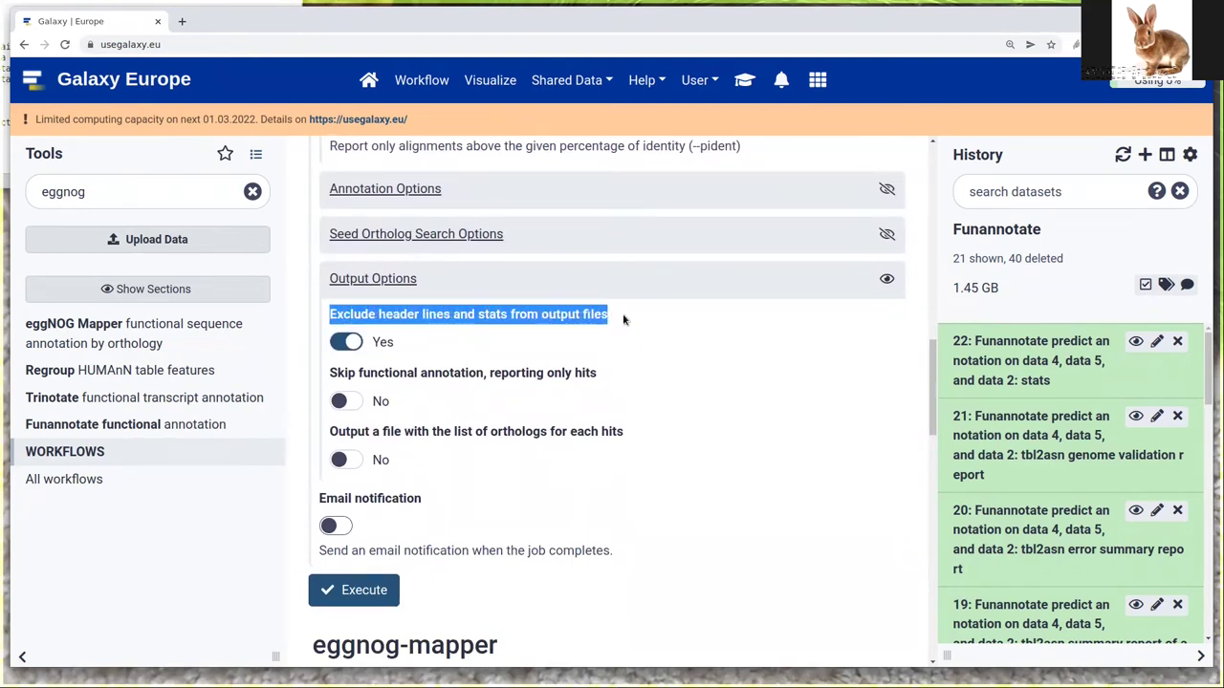
left_click(346, 342)
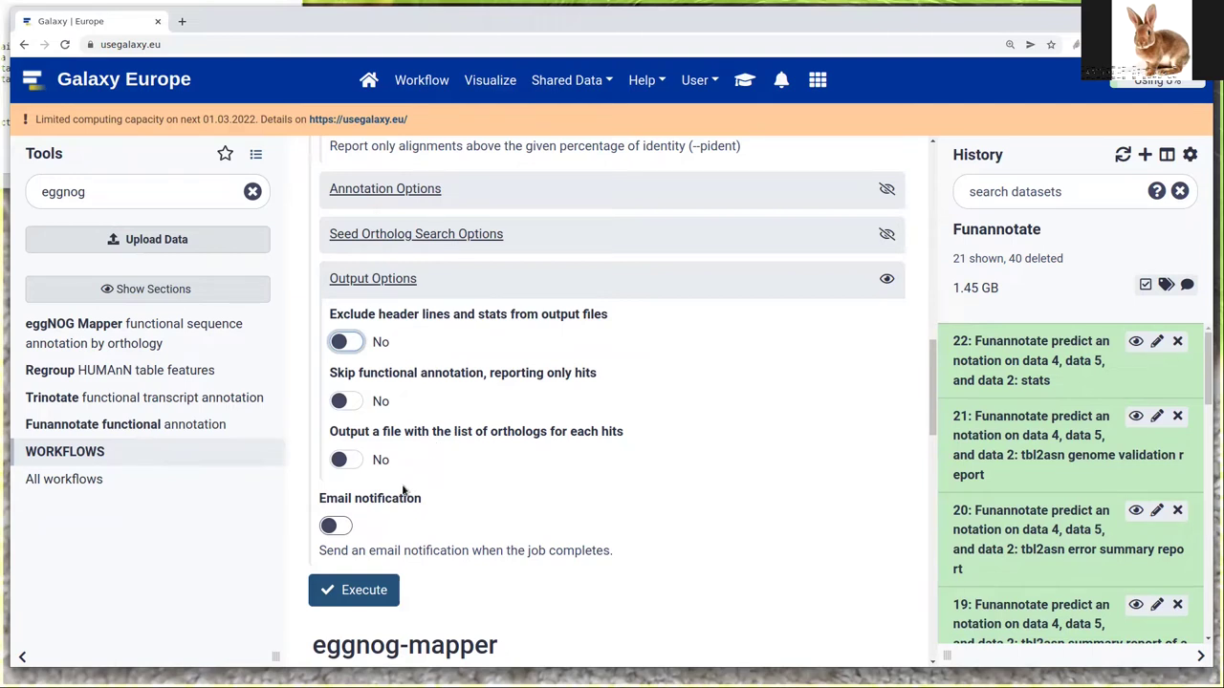
left_click(371, 592)
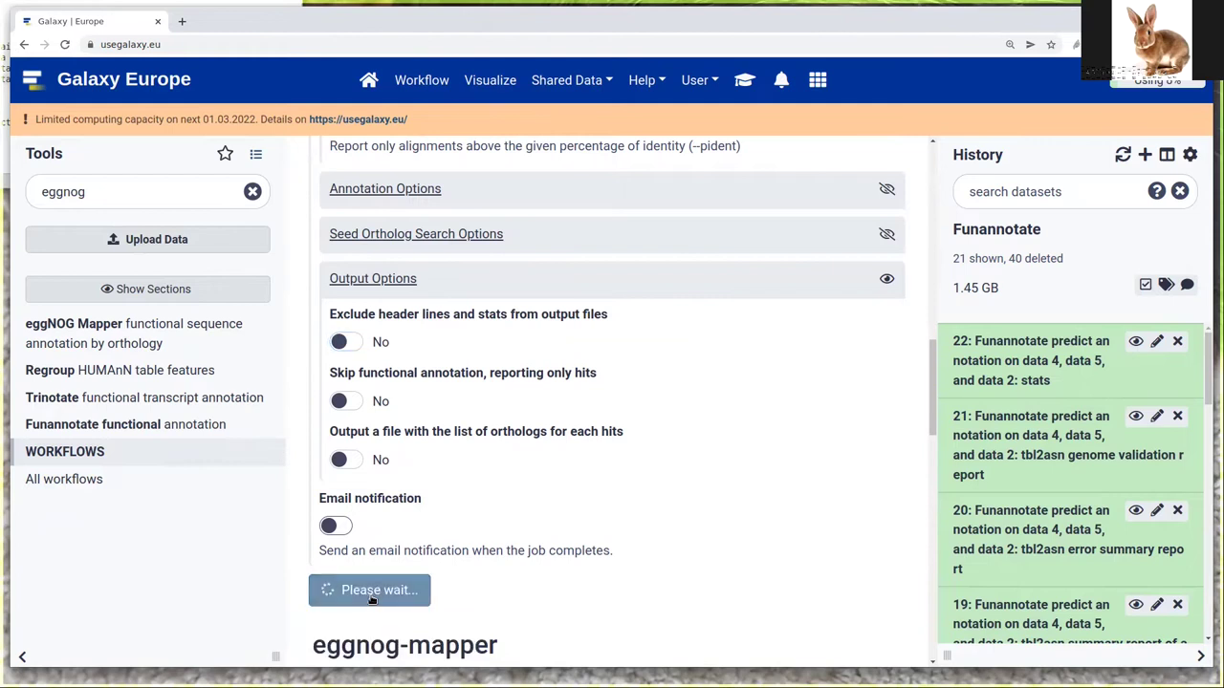
Find the InterProScan functional annotation tool and select dataset 16, the Funannotate protein sequences, as the protein FASTA file
left_click(96, 200)
key("ctrl+a")
type("in")
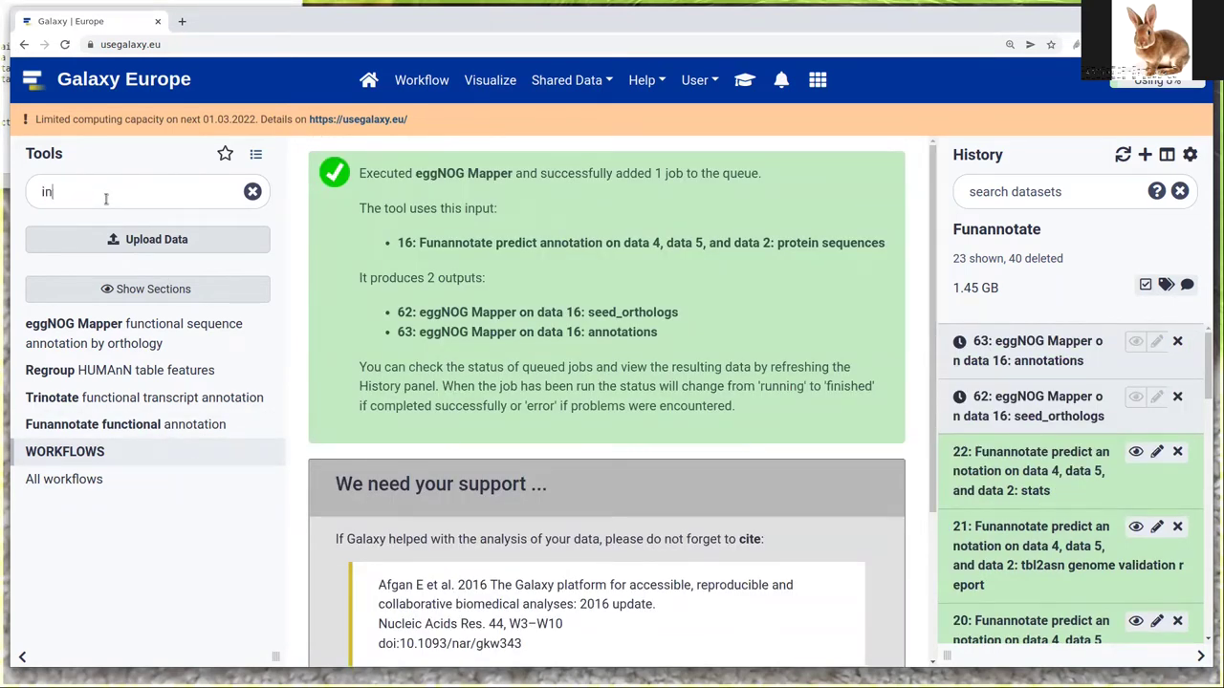
type("terproscan")
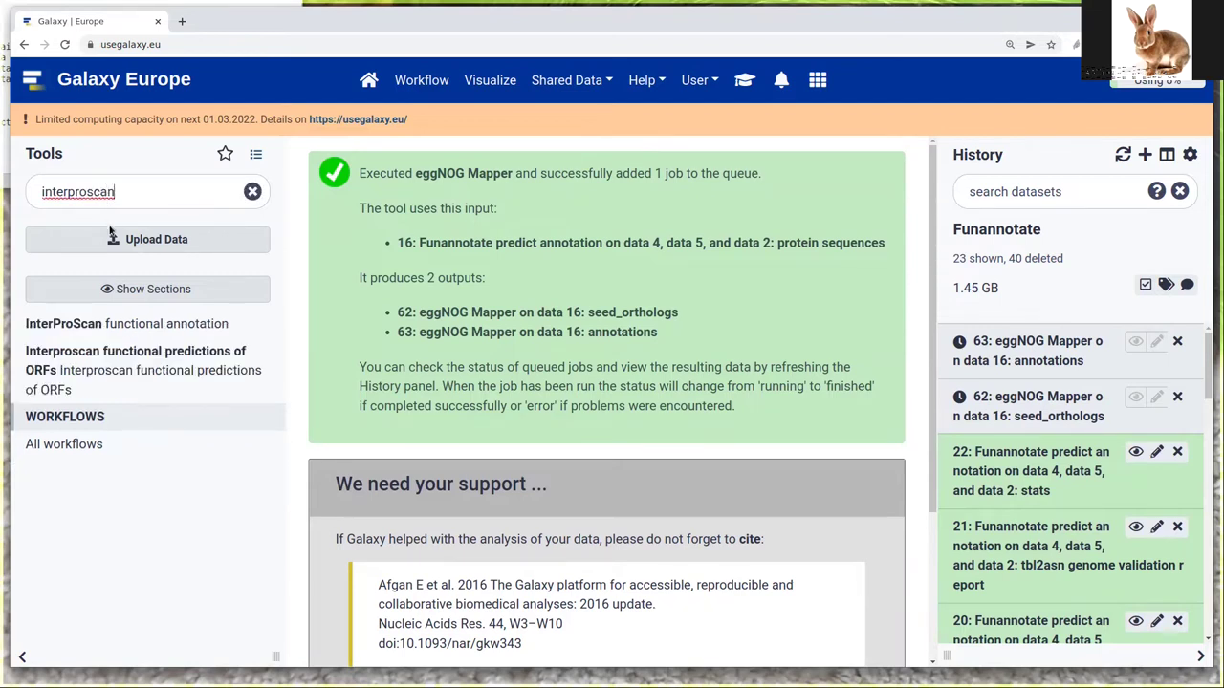
left_click(89, 324)
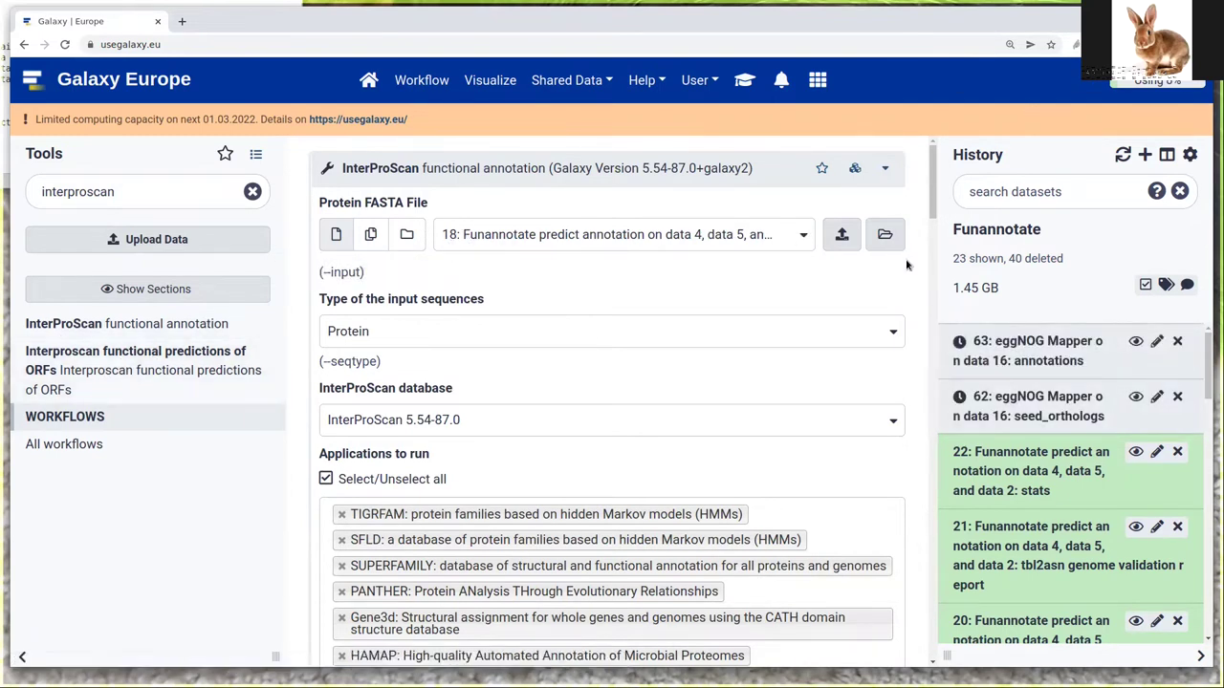
left_click(762, 244)
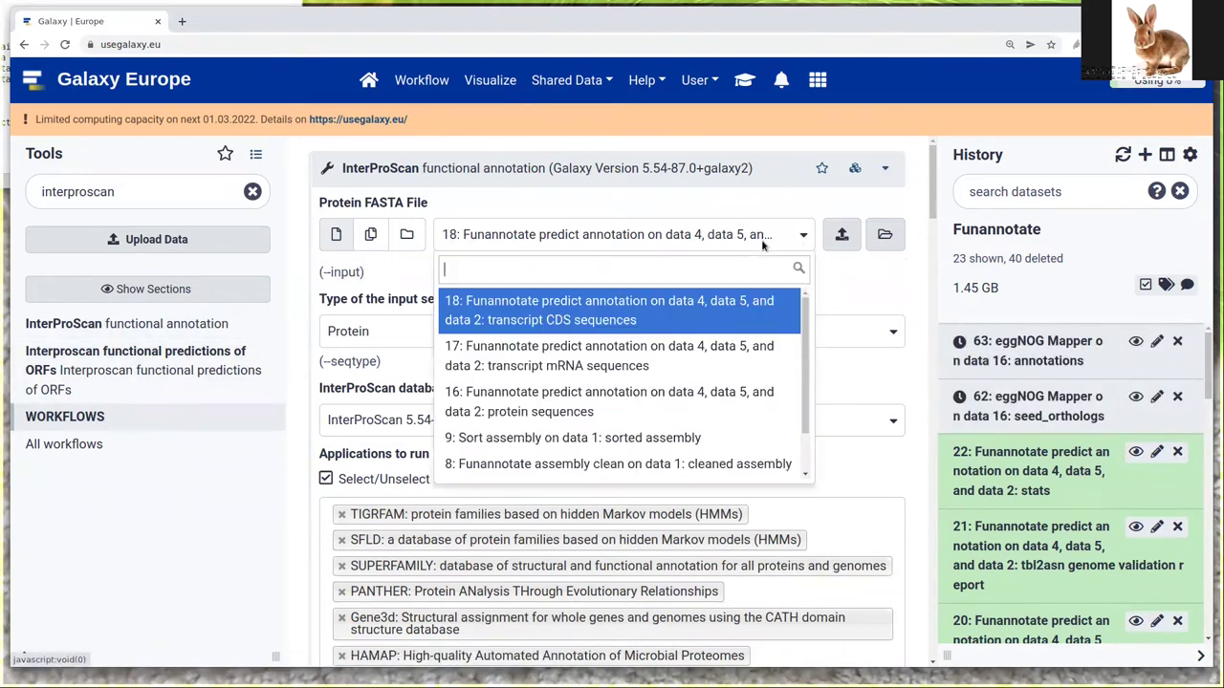
left_click(679, 404)
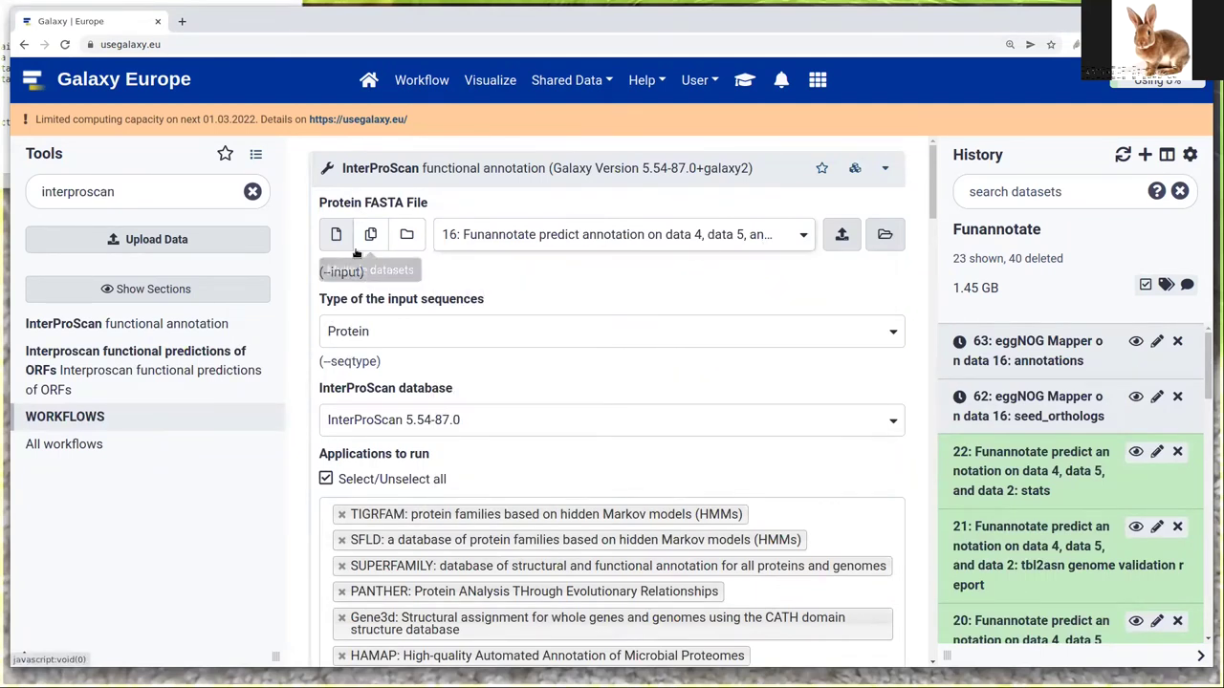
scroll(398, 308, "down", 2)
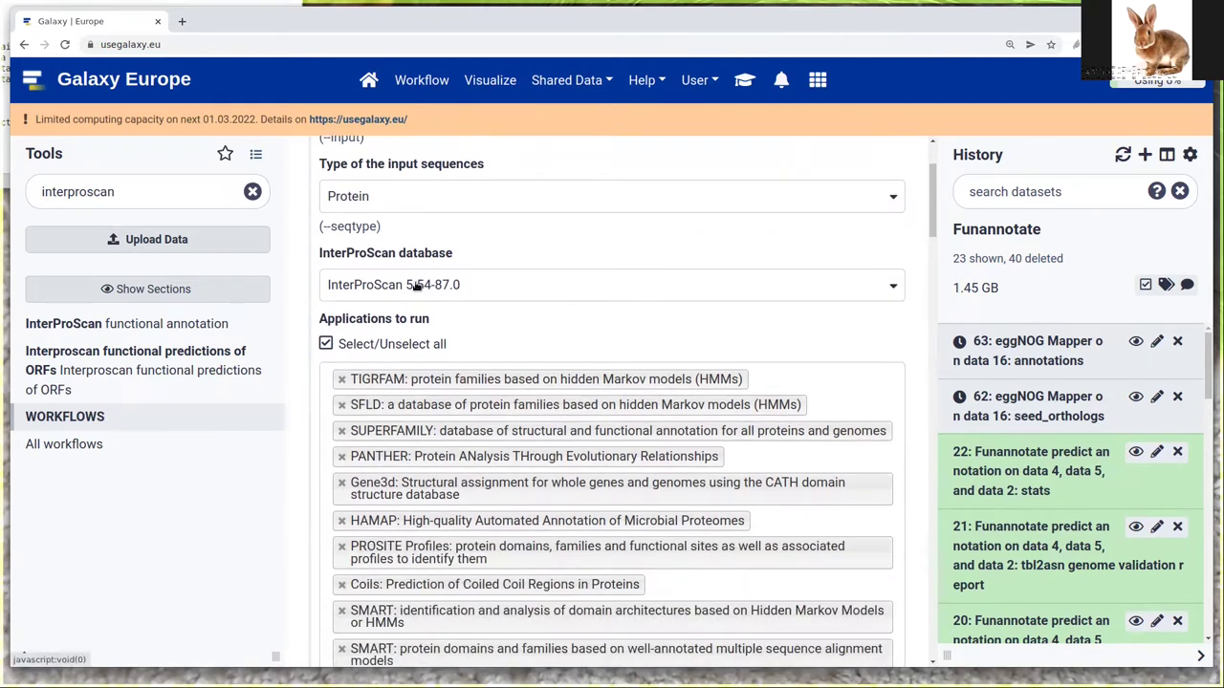
Review the InterProScan database version and the list of applications selected to run
scroll(314, 330, "down", 3)
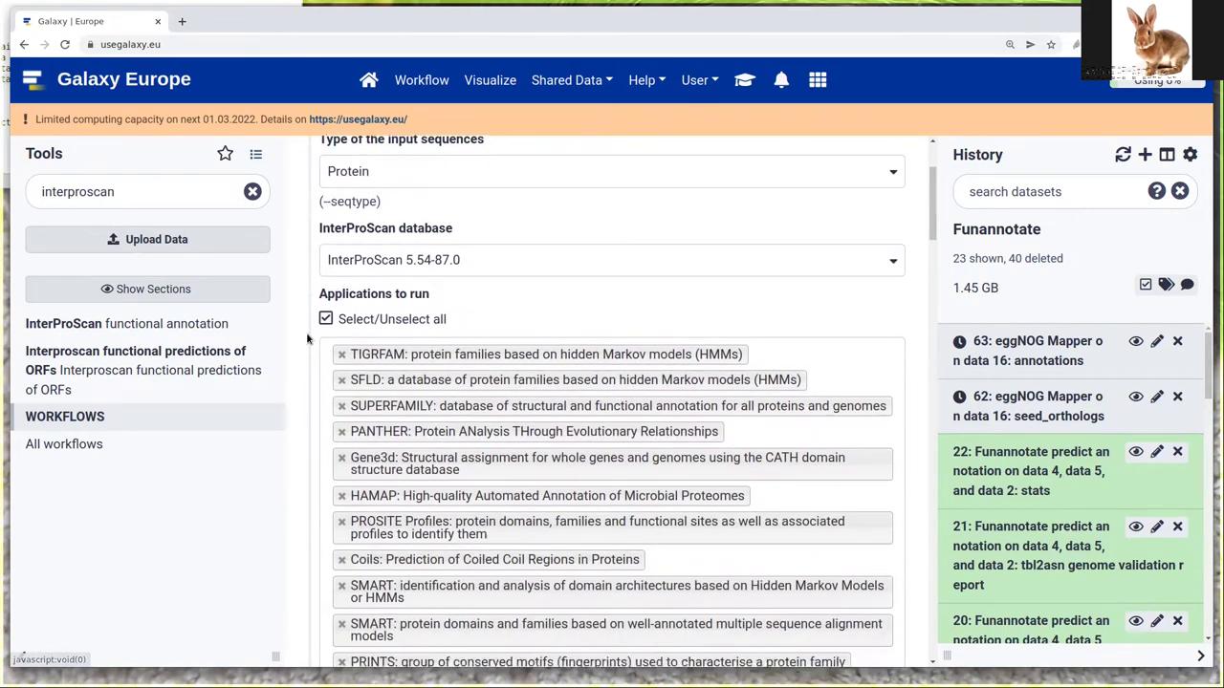
scroll(307, 336, "down", 4)
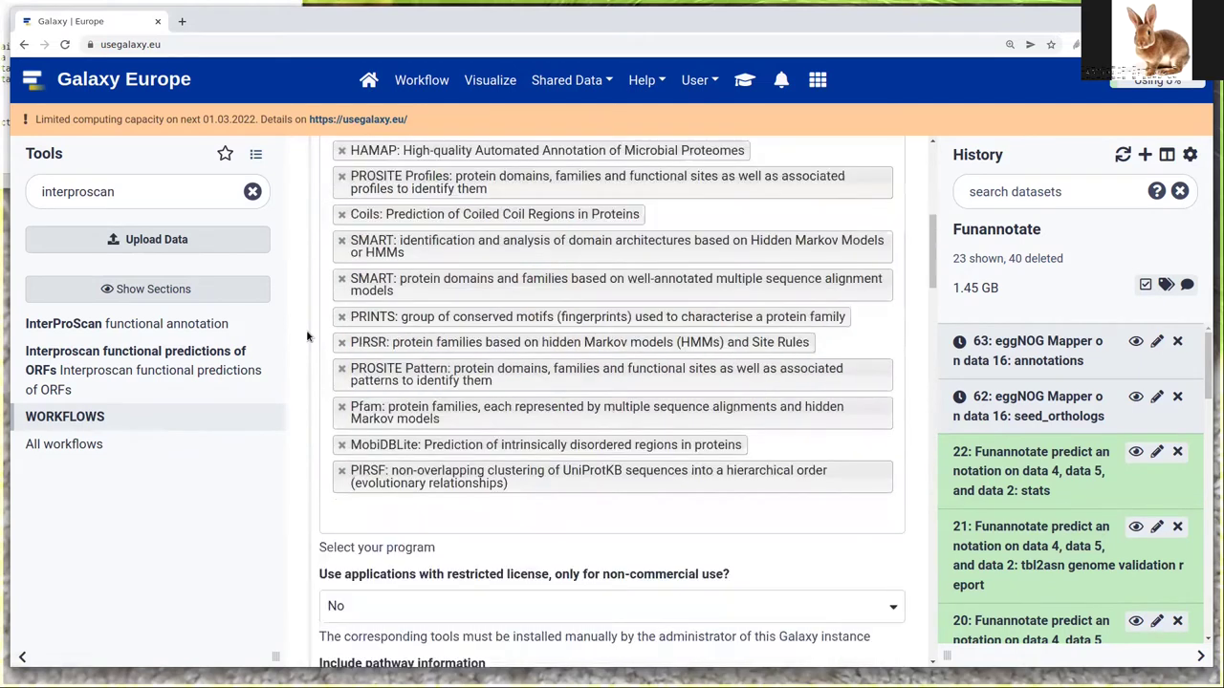
scroll(306, 336, "down", 3)
scroll(310, 330, "up", 4)
scroll(363, 349, "up", 3)
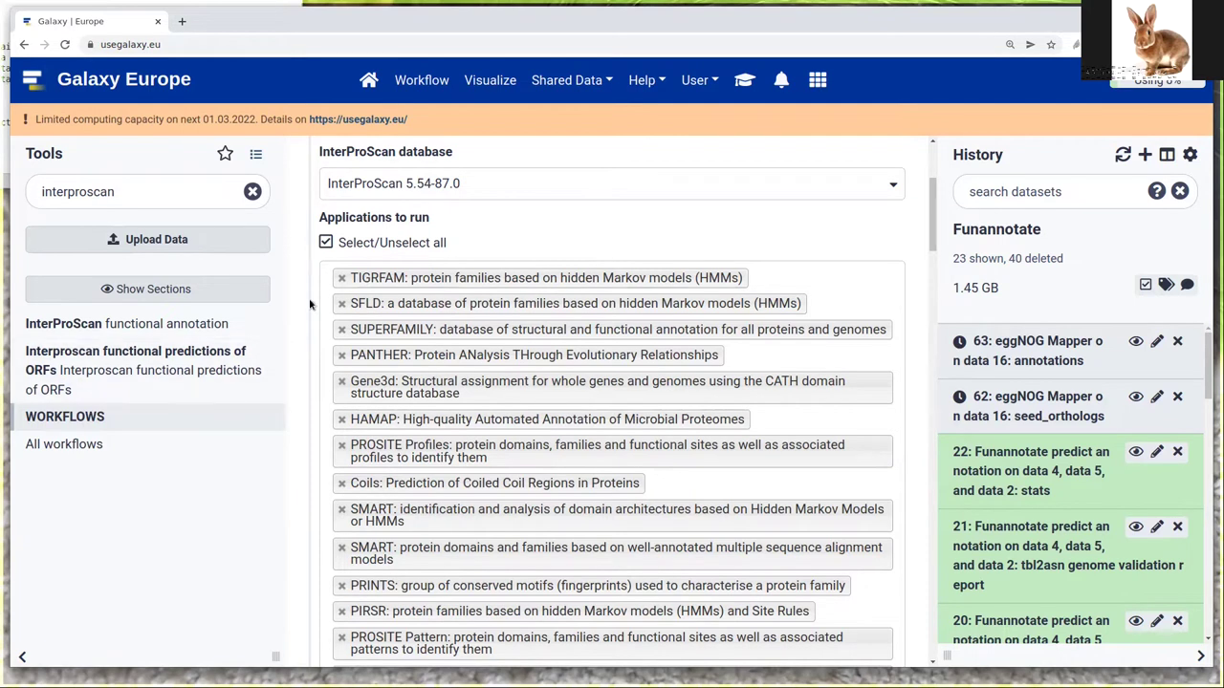
scroll(310, 304, "down", 1)
scroll(310, 304, "down", 4)
scroll(300, 312, "down", 2)
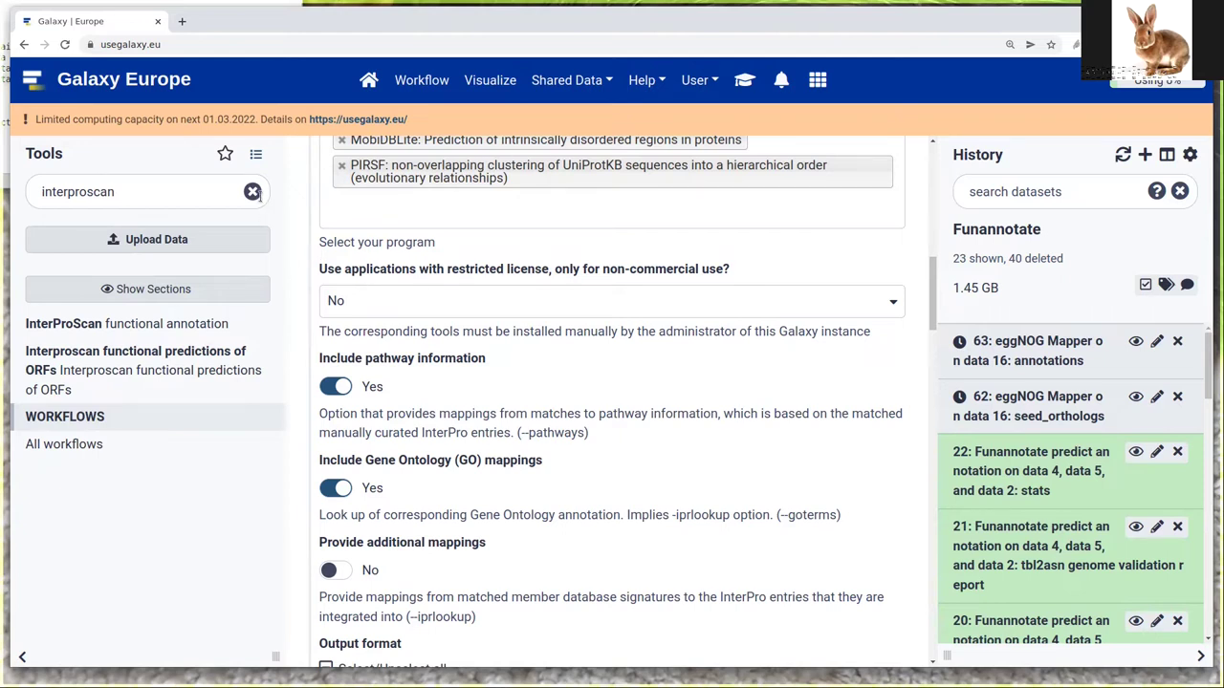
Switch the use of restricted-license applications to Yes to view the extra programs, and set it back to No
left_click(388, 308)
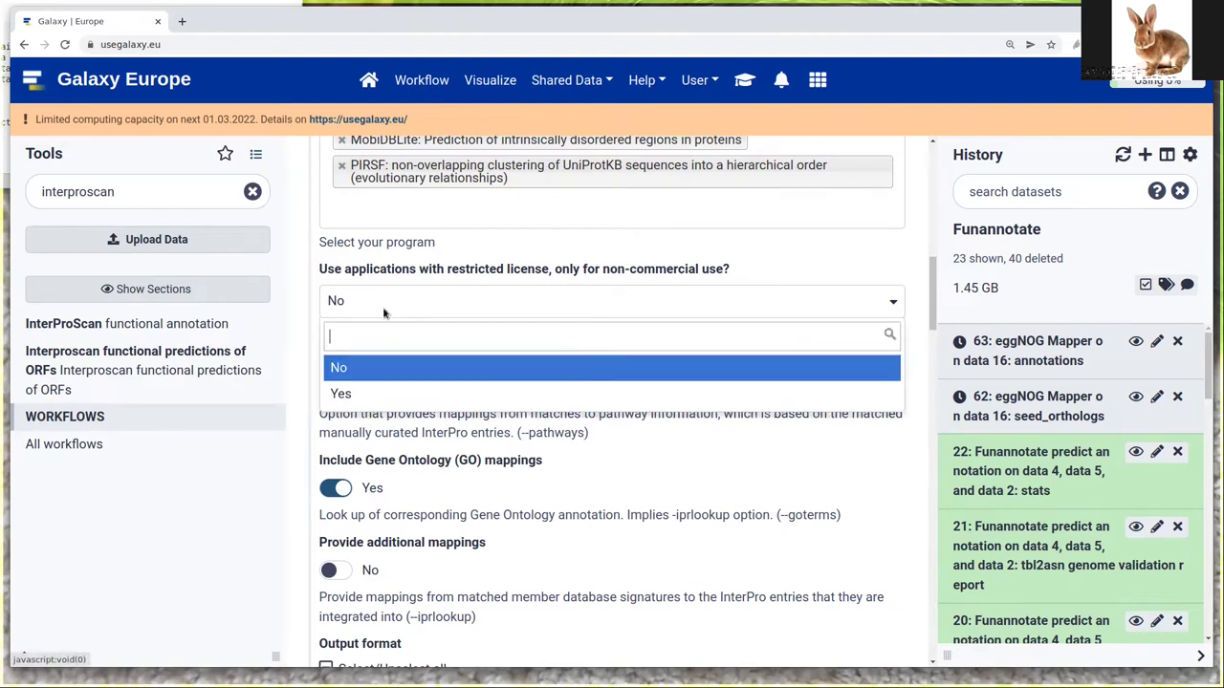
left_click(384, 393)
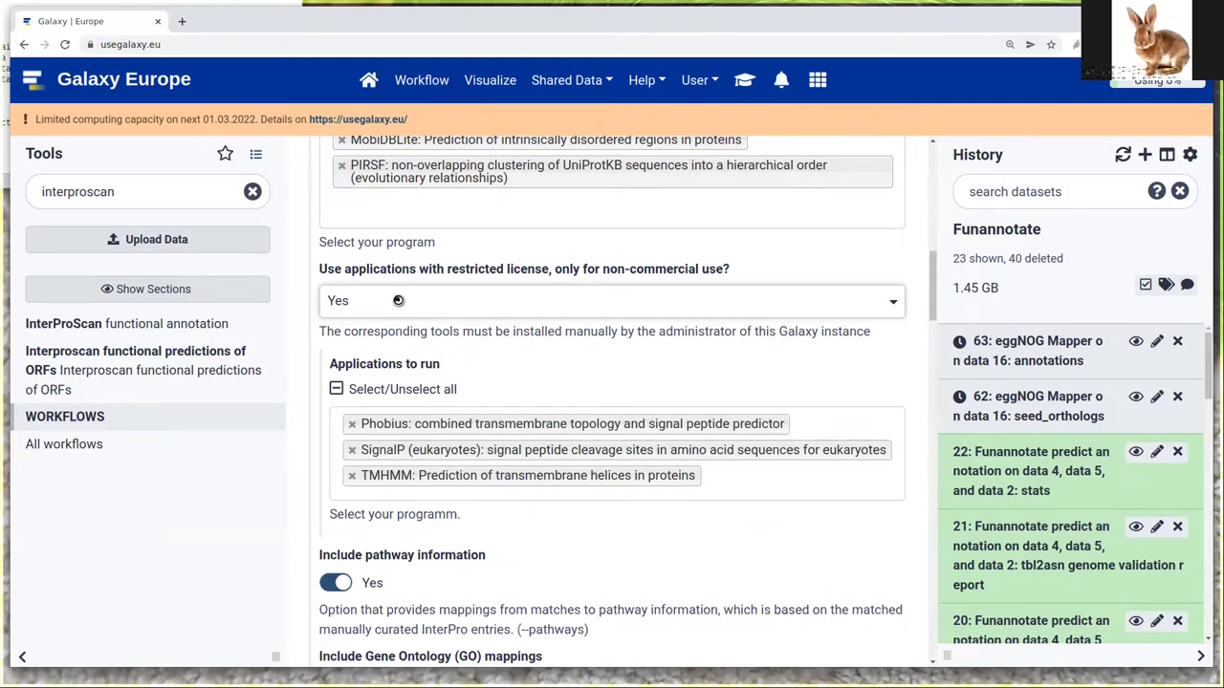
left_click(489, 314)
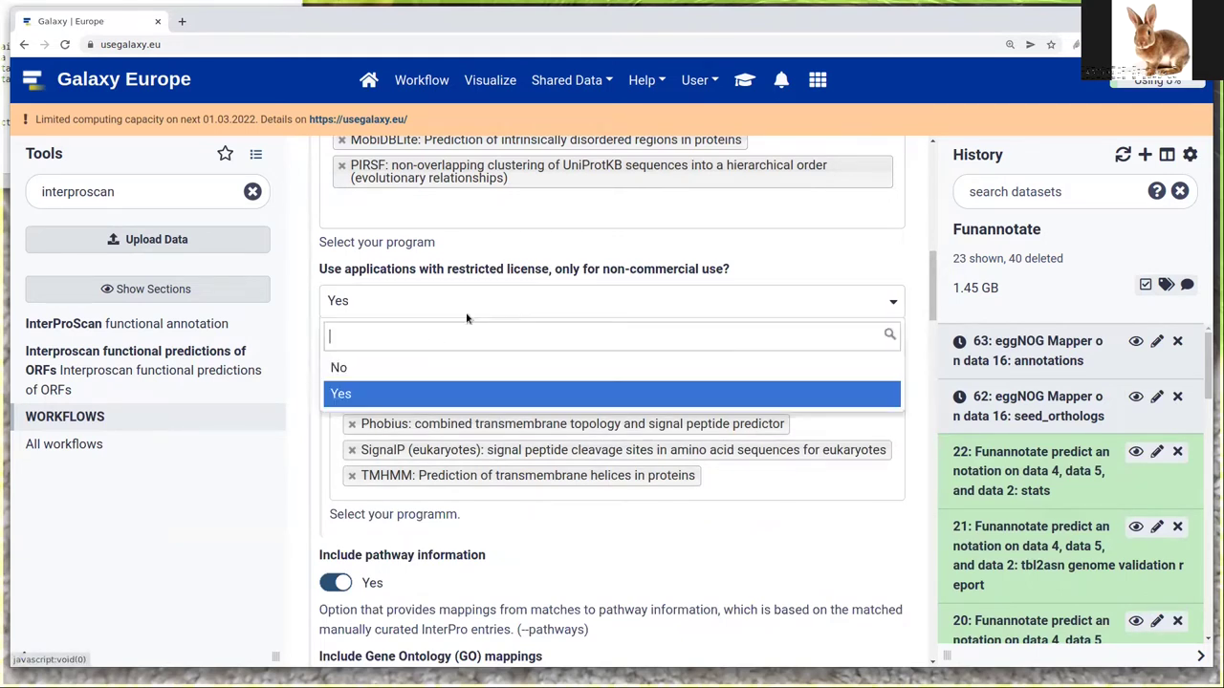
left_click(390, 371)
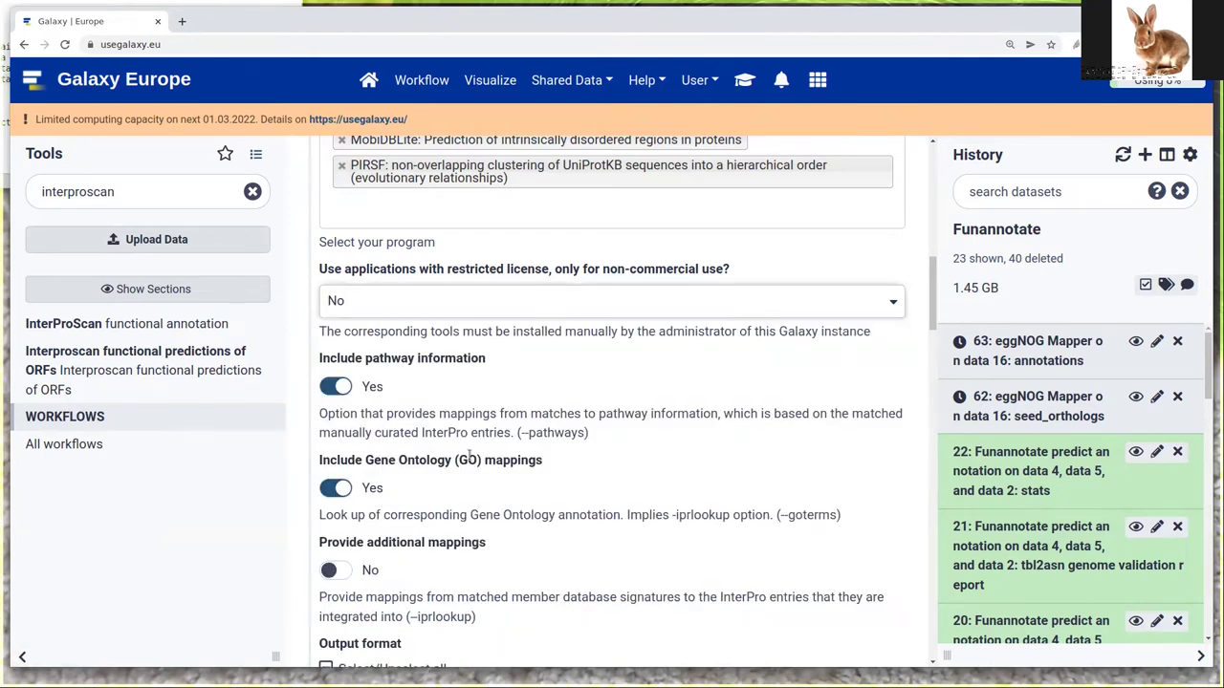
Add XML to the InterProScan output formats alongside TSV and execute the tool
scroll(492, 464, "down", 1)
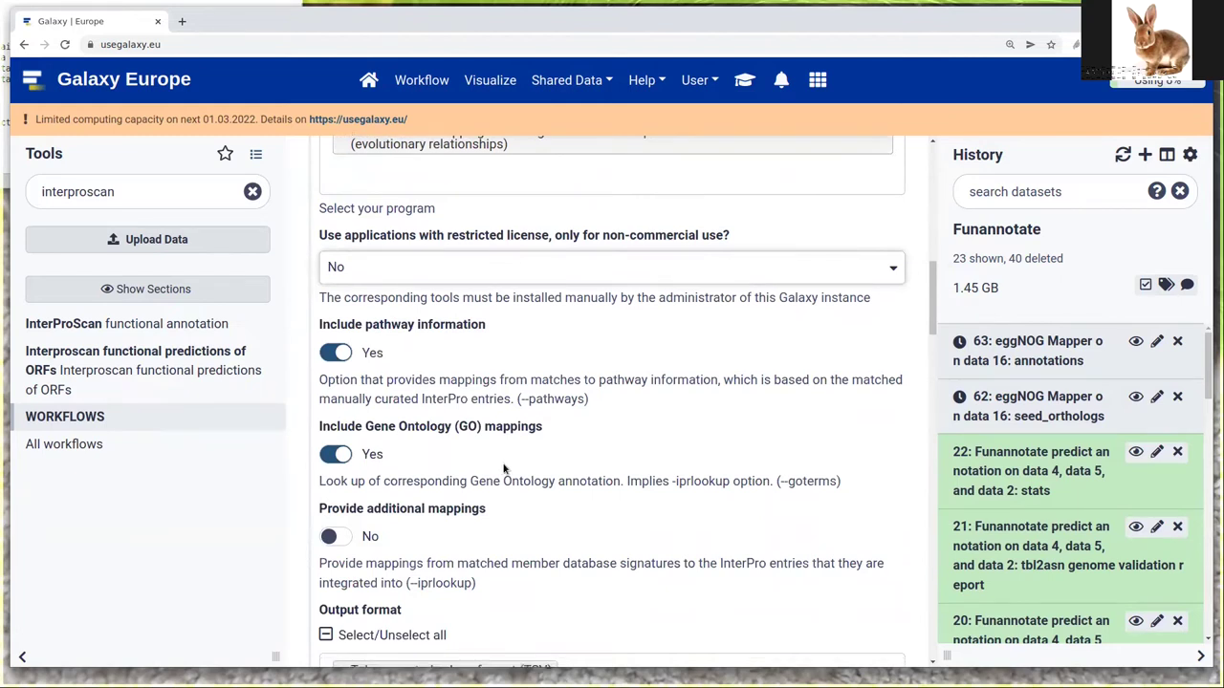
scroll(504, 468, "down", 5)
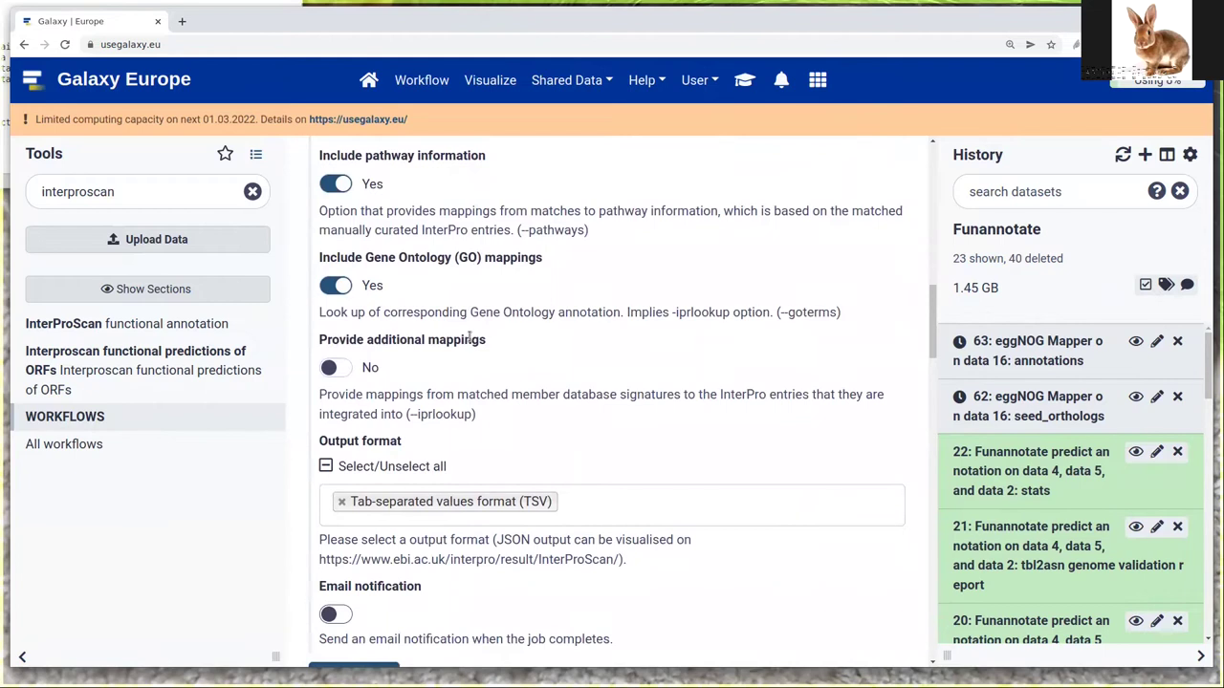
scroll(470, 335, "down", 1)
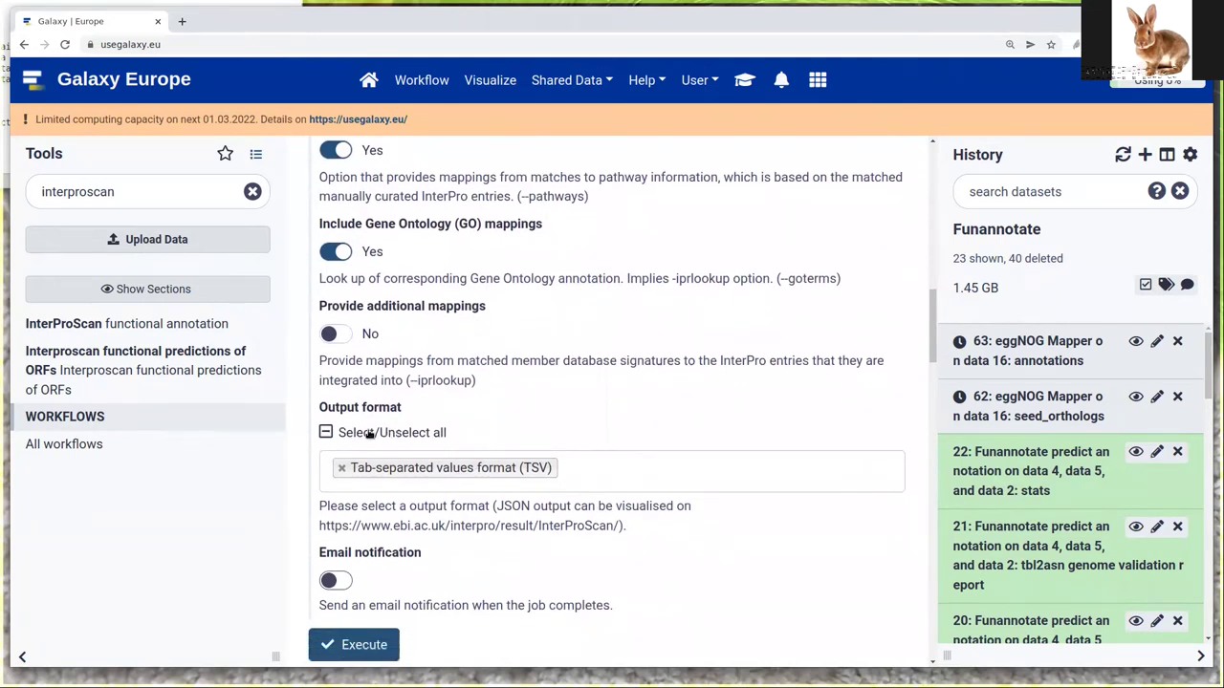
left_click(615, 478)
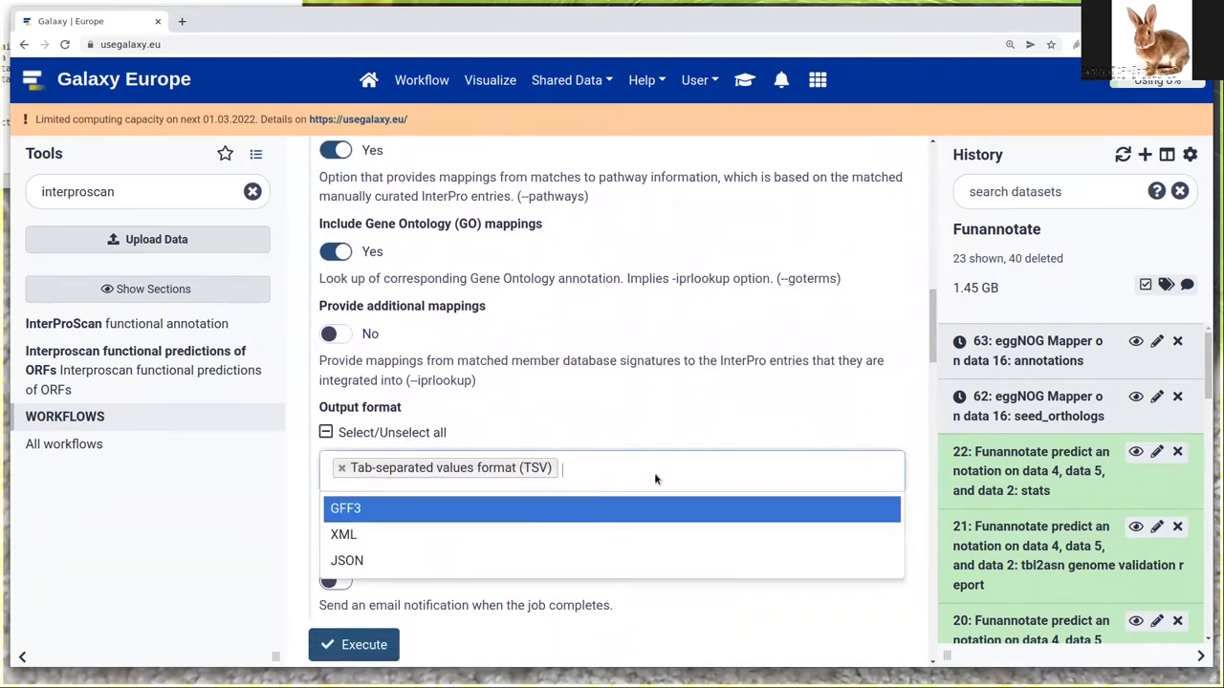
left_click(356, 535)
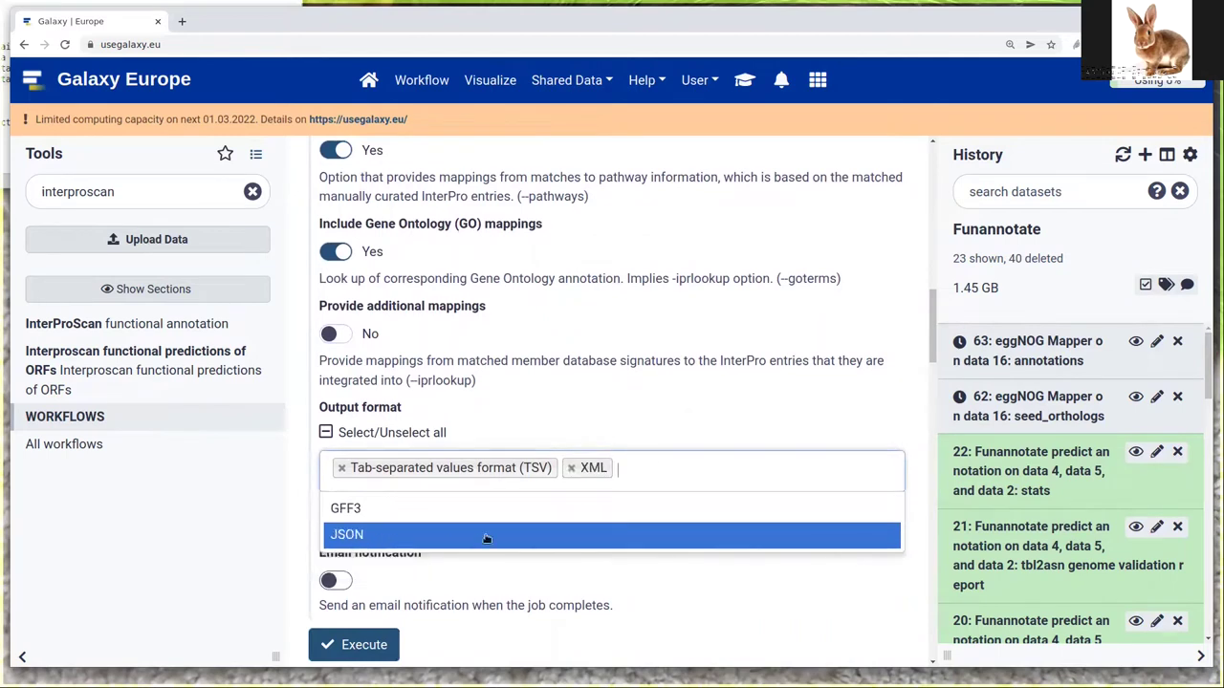
left_click(538, 421)
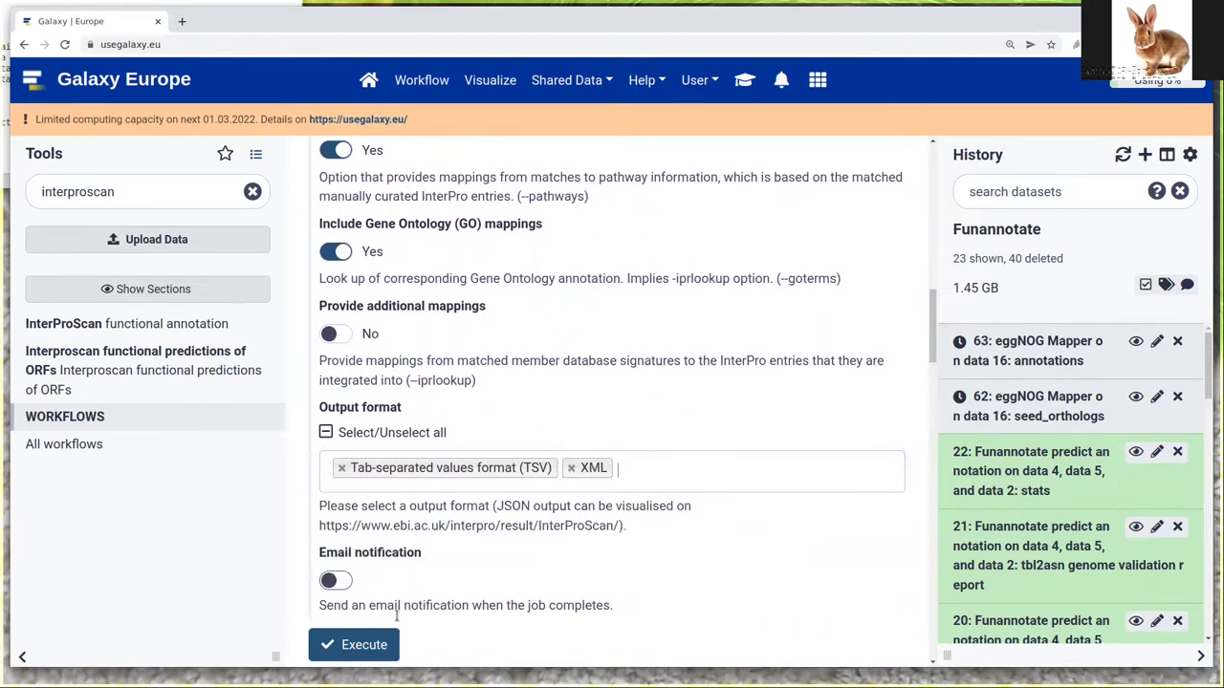
left_click(368, 646)
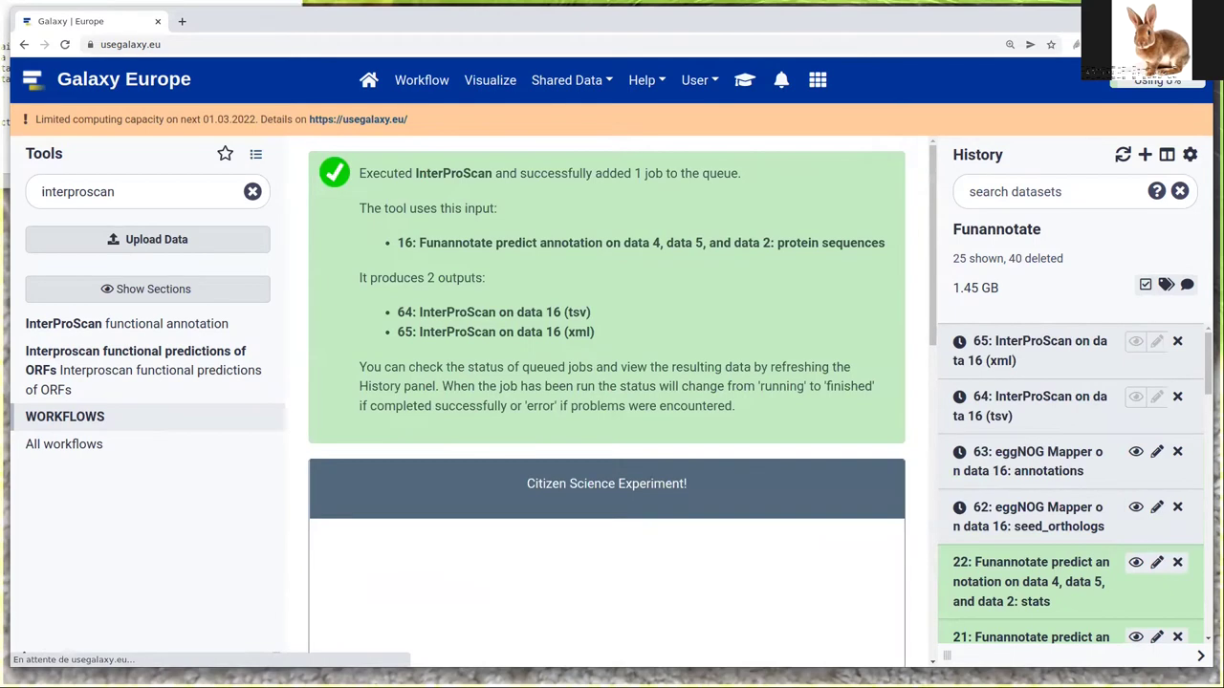
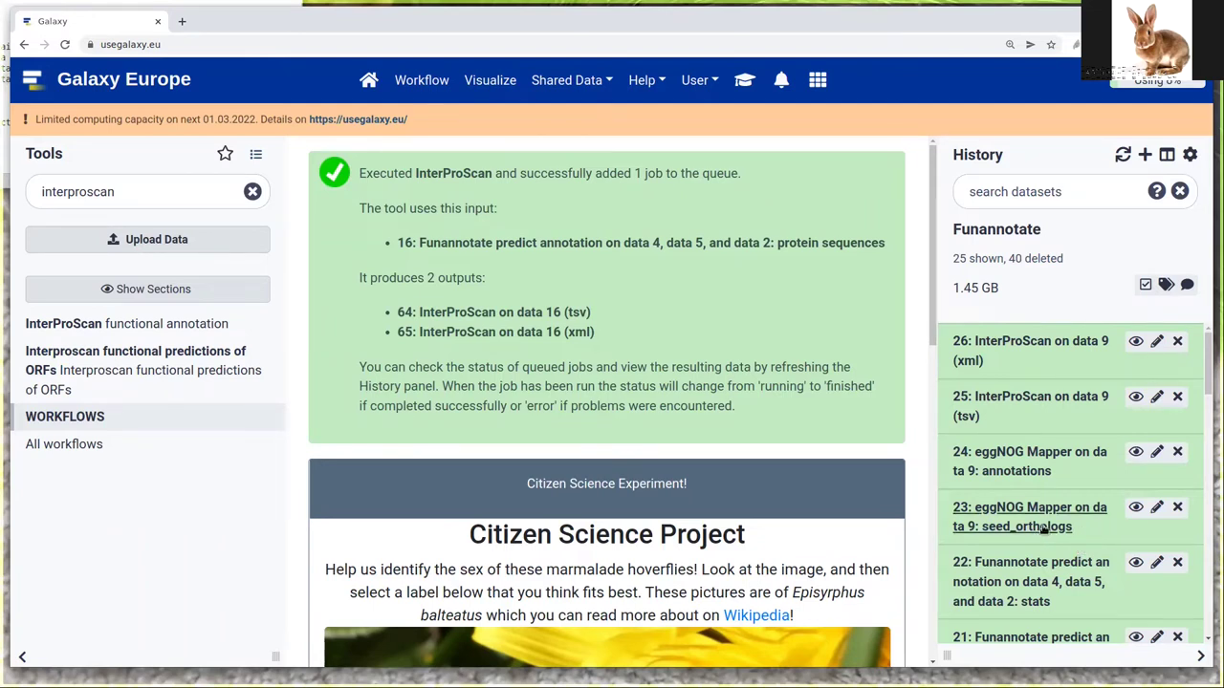
View the eggNOG Mapper seed_orthologs output, dataset 23, and examine the protein names, their matching seed orthologs and the remaining columns
left_click(1133, 509)
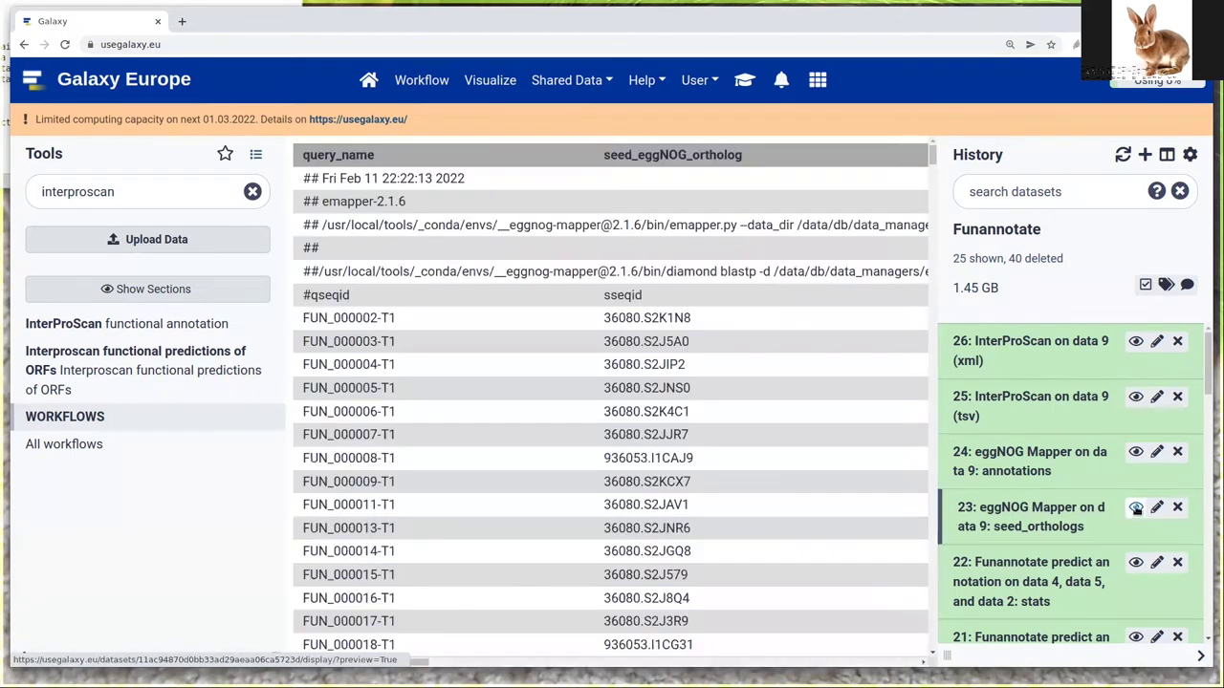
left_click_drag(364, 323, 383, 330)
triple_click(386, 330)
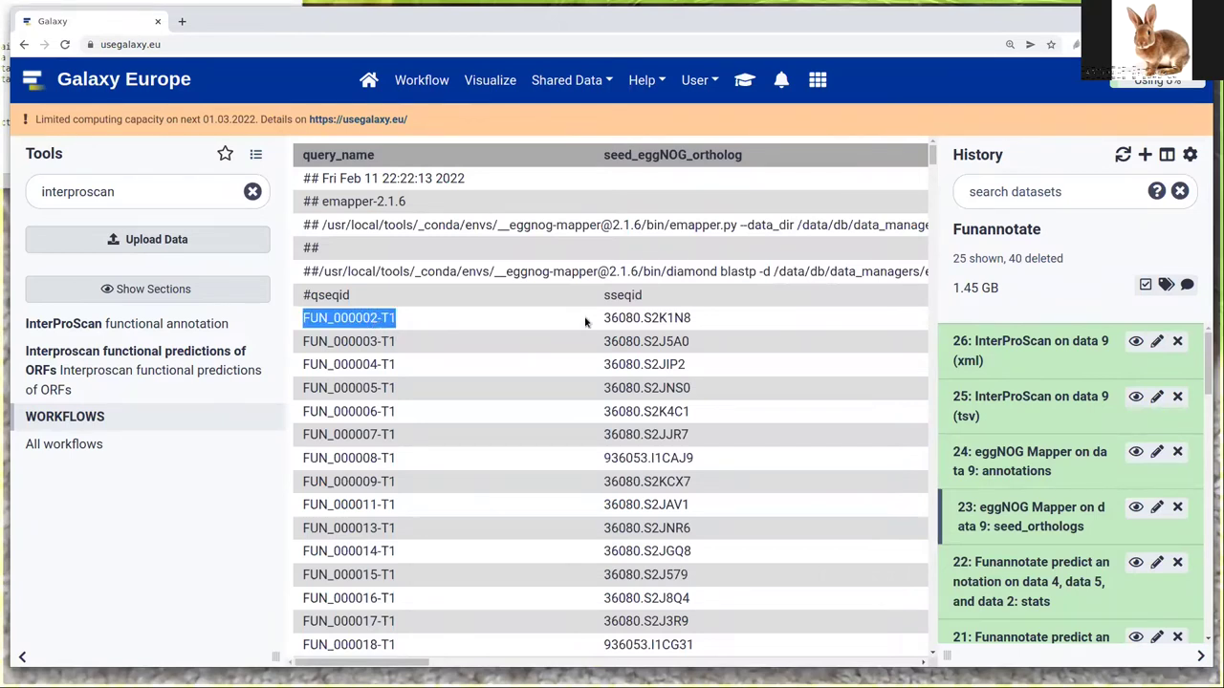
left_click_drag(605, 319, 695, 323)
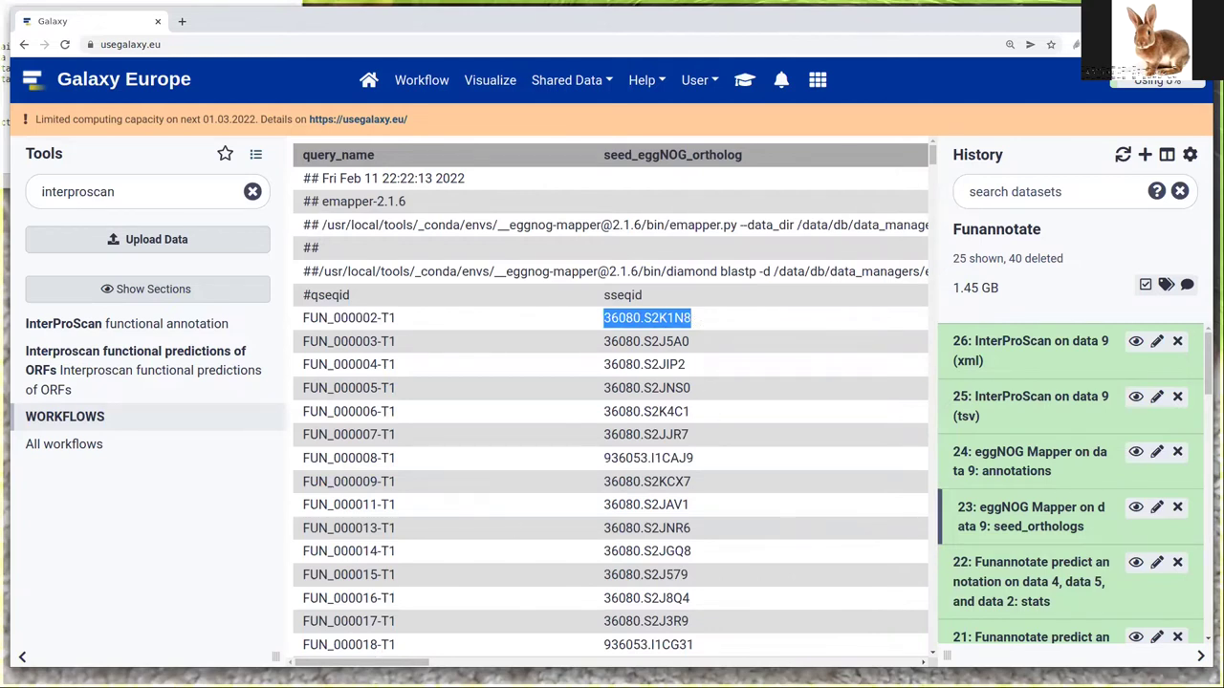
left_click_drag(407, 666, 516, 666)
left_click_drag(655, 666, 850, 663)
left_click_drag(494, 601, 277, 579)
View the eggNOG Mapper annotations output, dataset 24, and examine its query, seed ortholog, score and eggNOG_OGs columns
left_click(1136, 451)
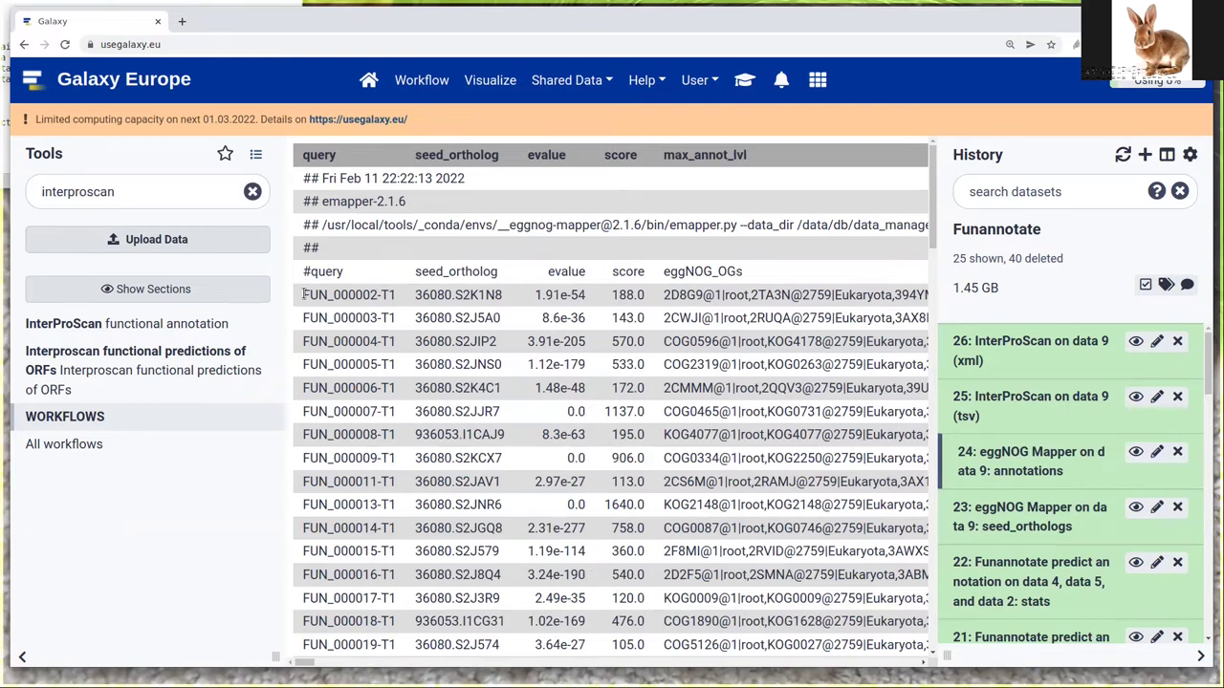
left_click_drag(378, 294, 300, 299)
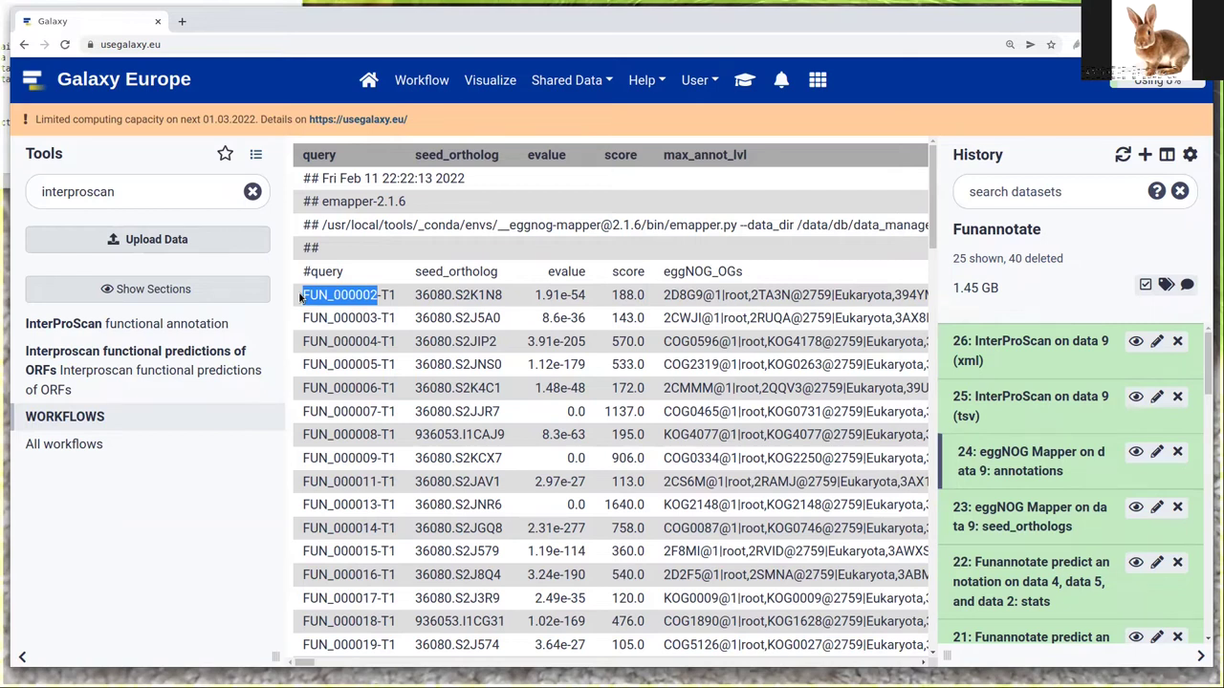
left_click(300, 299)
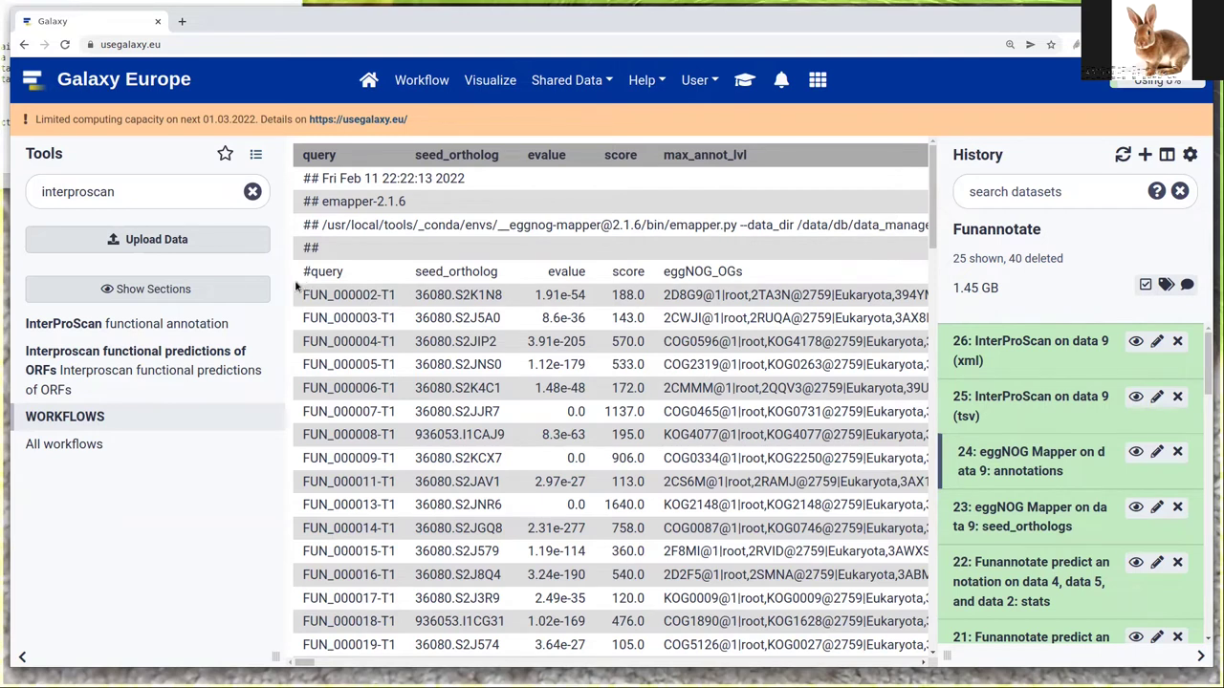
left_click_drag(382, 294, 301, 296)
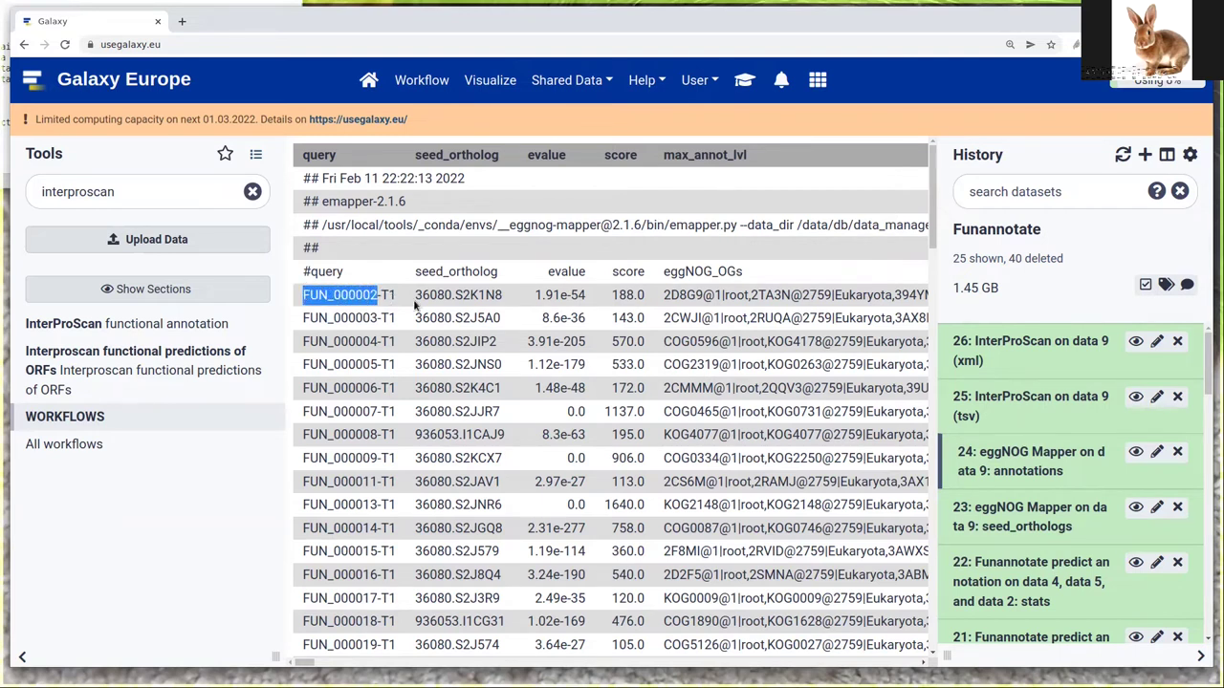
left_click_drag(416, 296, 504, 301)
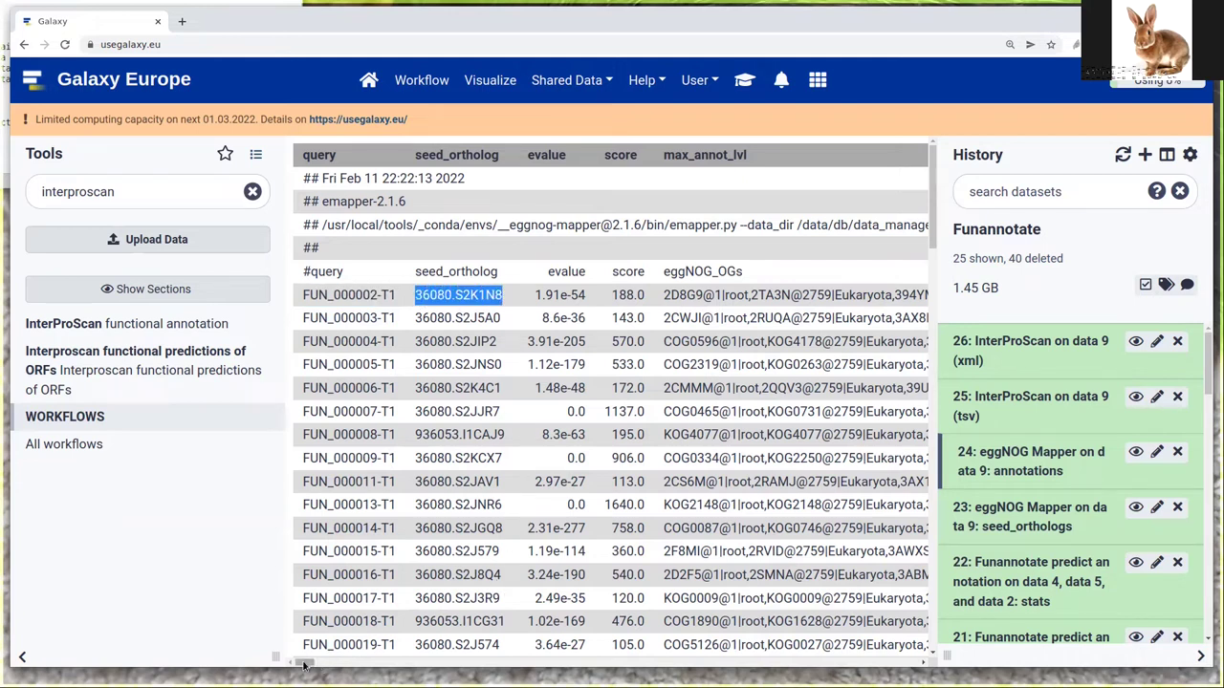
left_click_drag(298, 662, 316, 662)
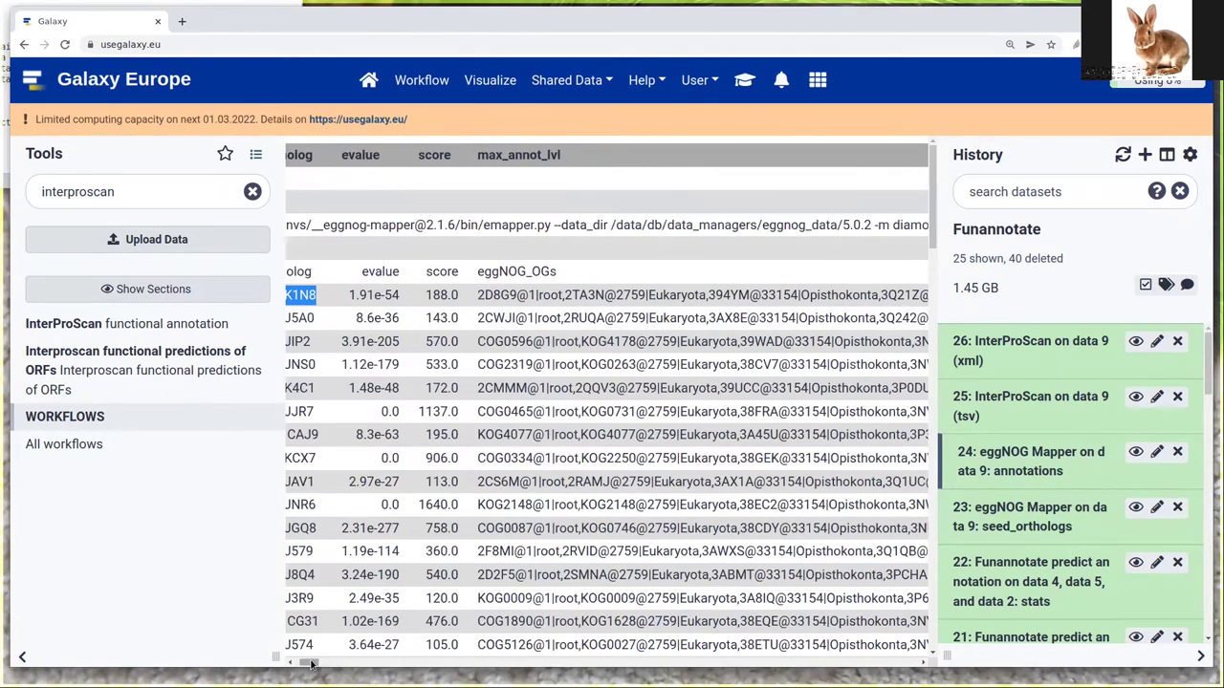
left_click_drag(311, 665, 316, 666)
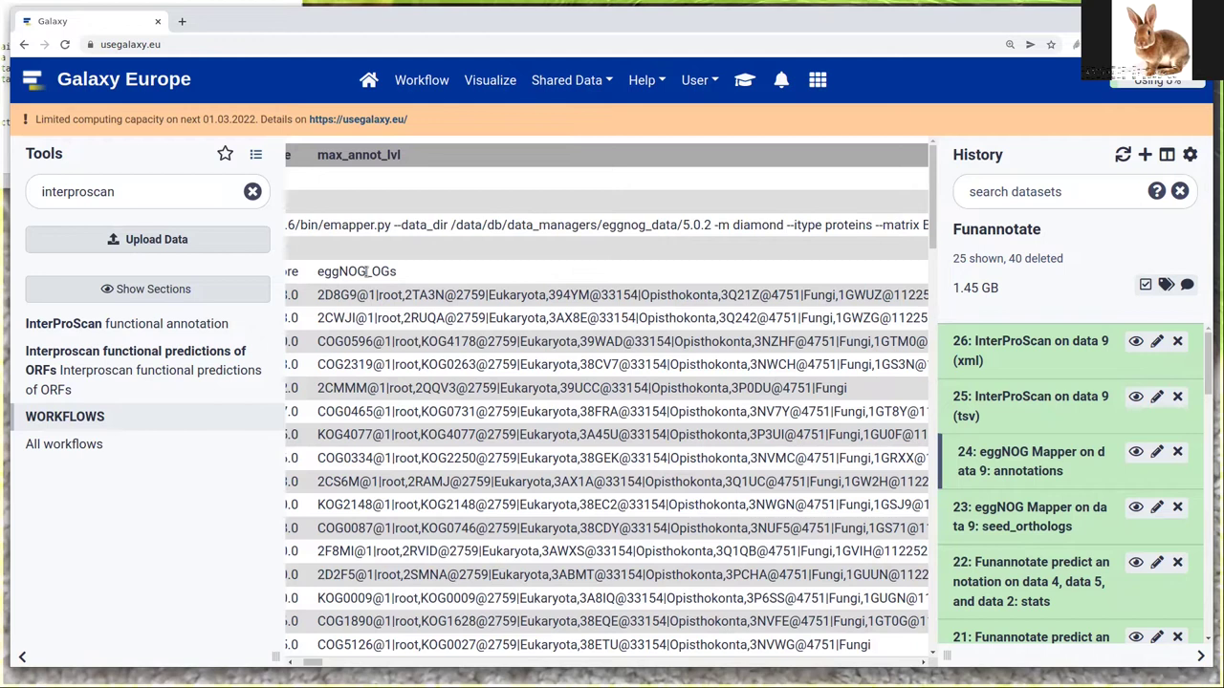
Examine the annotation table's COG category, description, preferred name, GO, EC, KEGG, CAZy and BiGG columns, and return to the first columns
left_click_drag(313, 664, 337, 666)
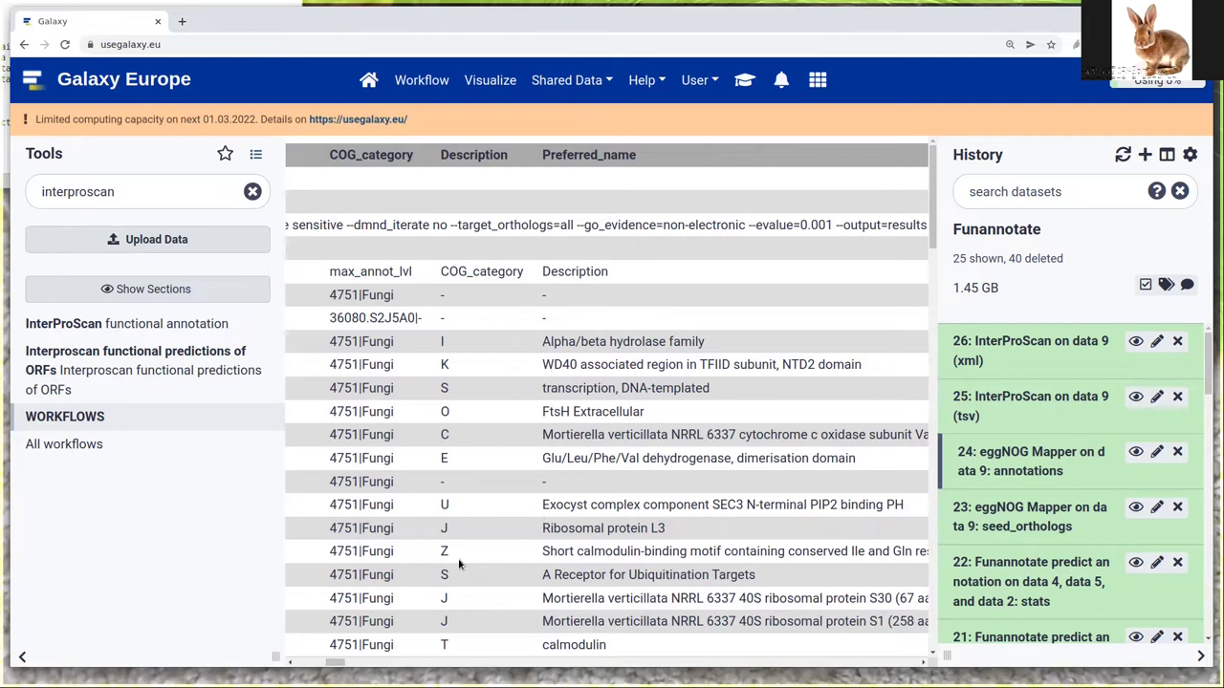
left_click_drag(337, 666, 412, 669)
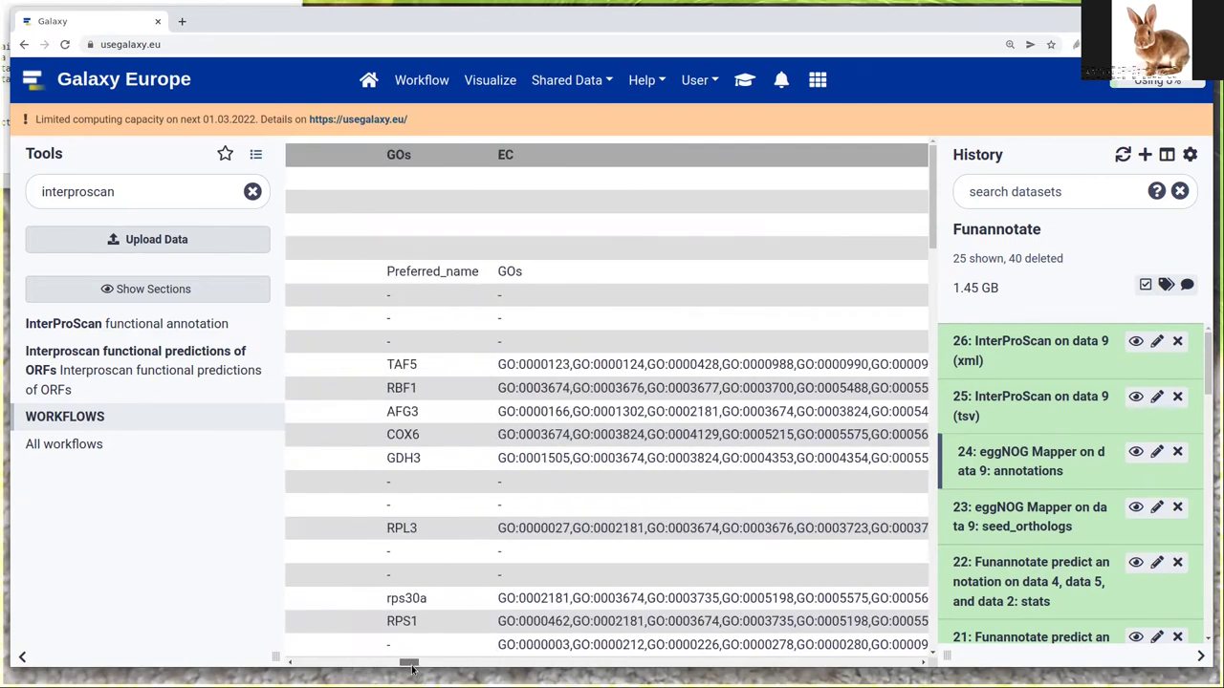
left_click_drag(388, 364, 414, 365)
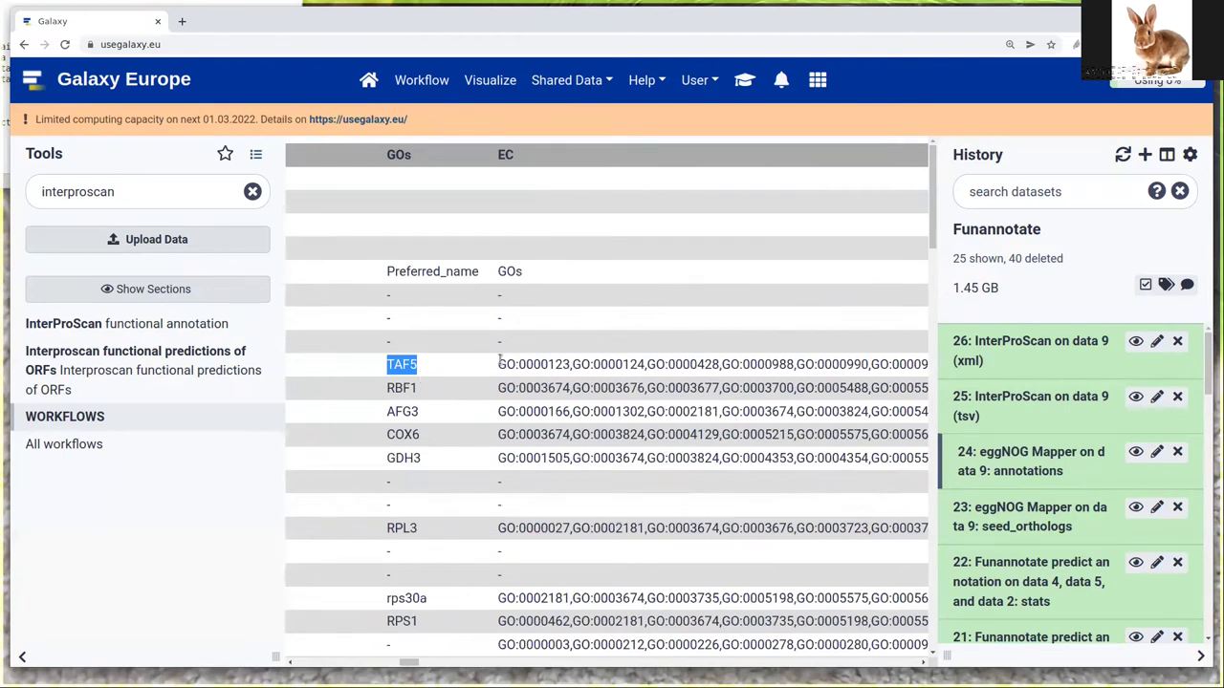
left_click_drag(498, 364, 554, 364)
left_click_drag(427, 662, 741, 661)
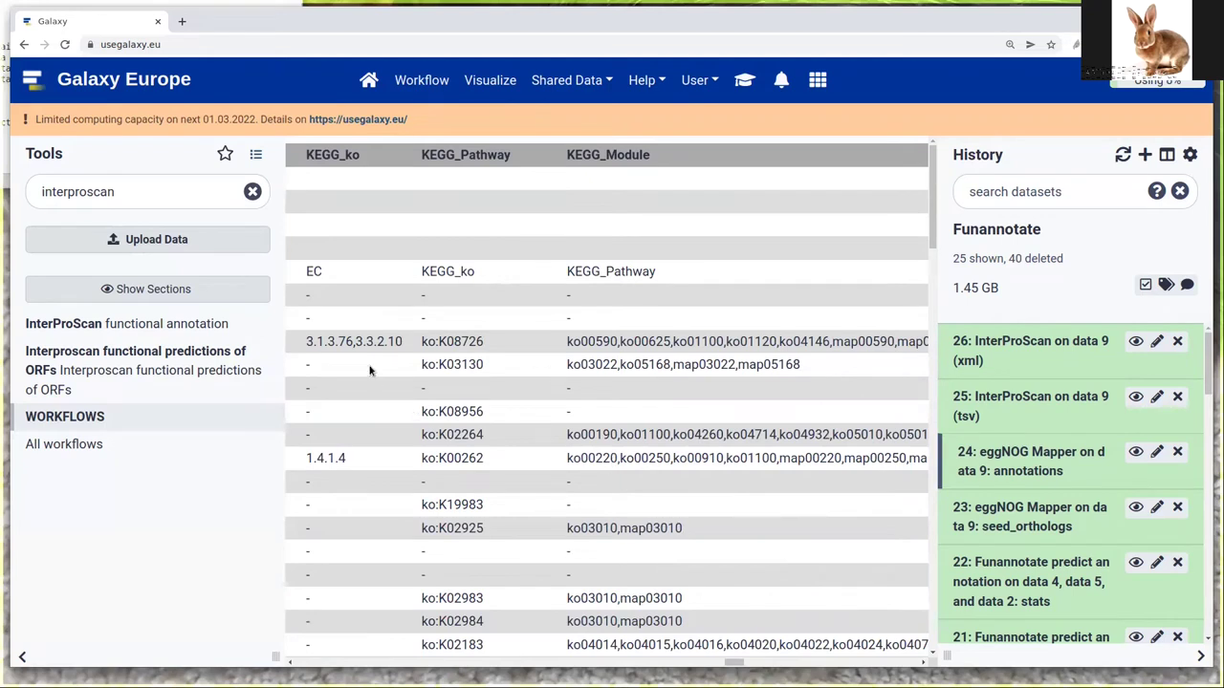
left_click_drag(728, 663, 902, 663)
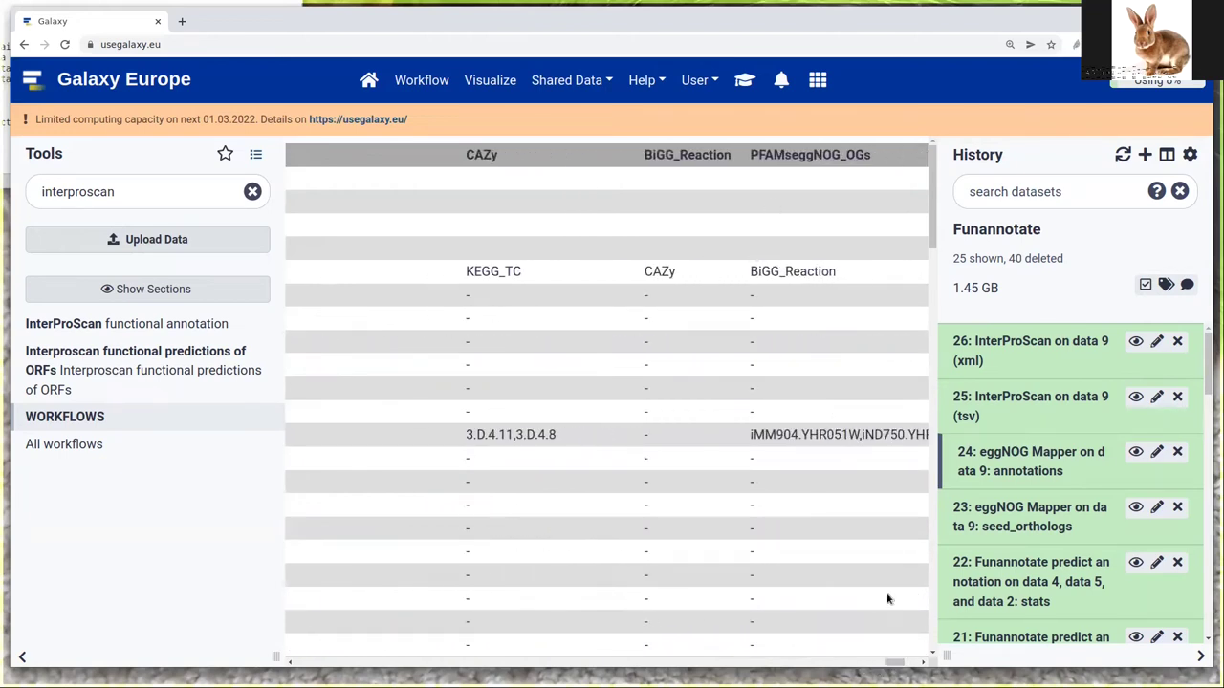
left_click_drag(896, 663, 306, 662)
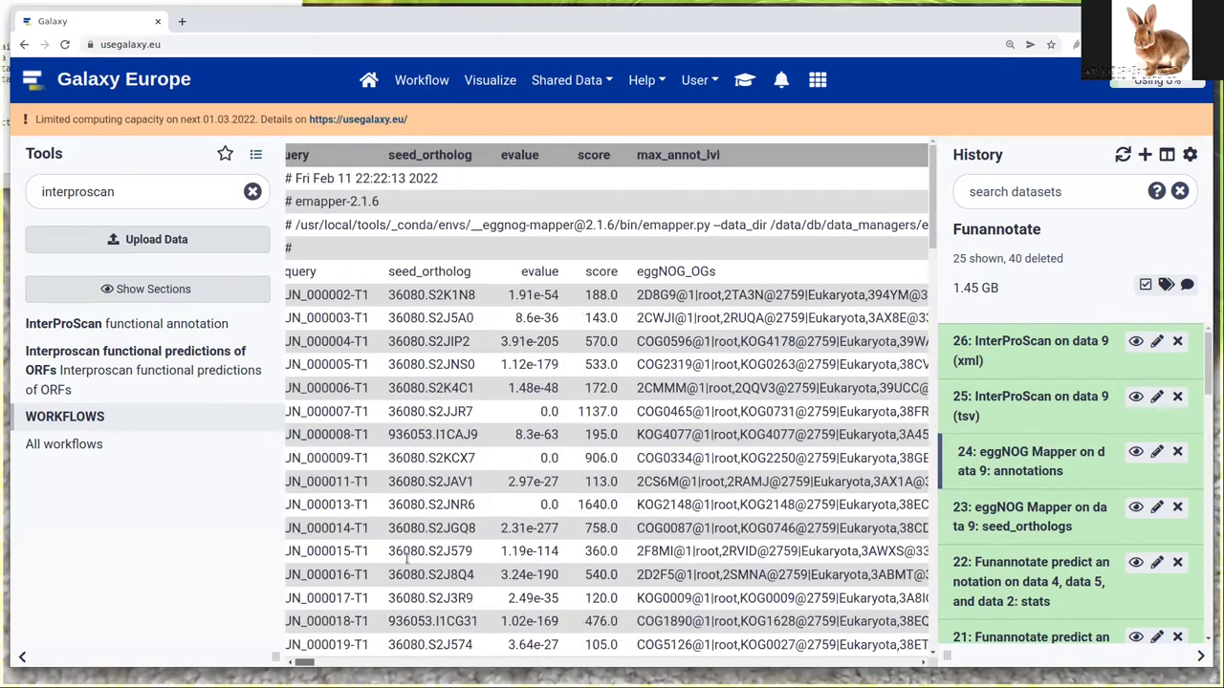
left_click_drag(396, 294, 303, 294)
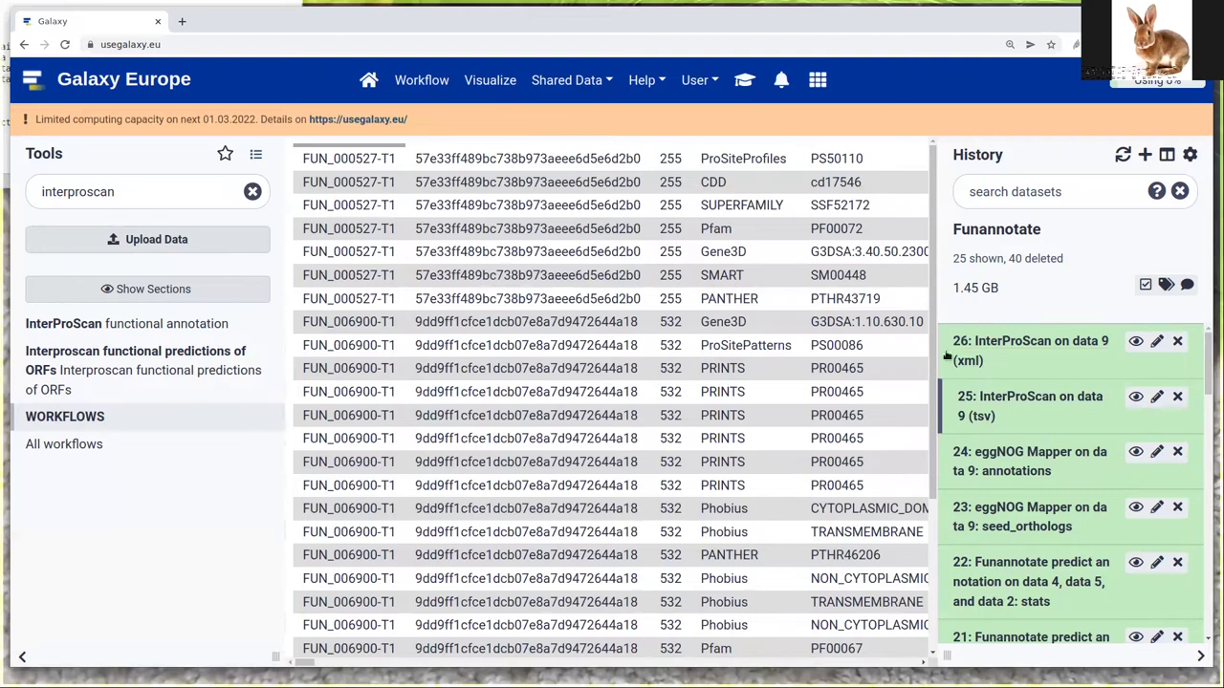
Examine the InterProScan TSV output's protein names, source databases such as ProSiteProfiles, and signature accessions such as PS50110
left_click_drag(302, 251, 392, 252)
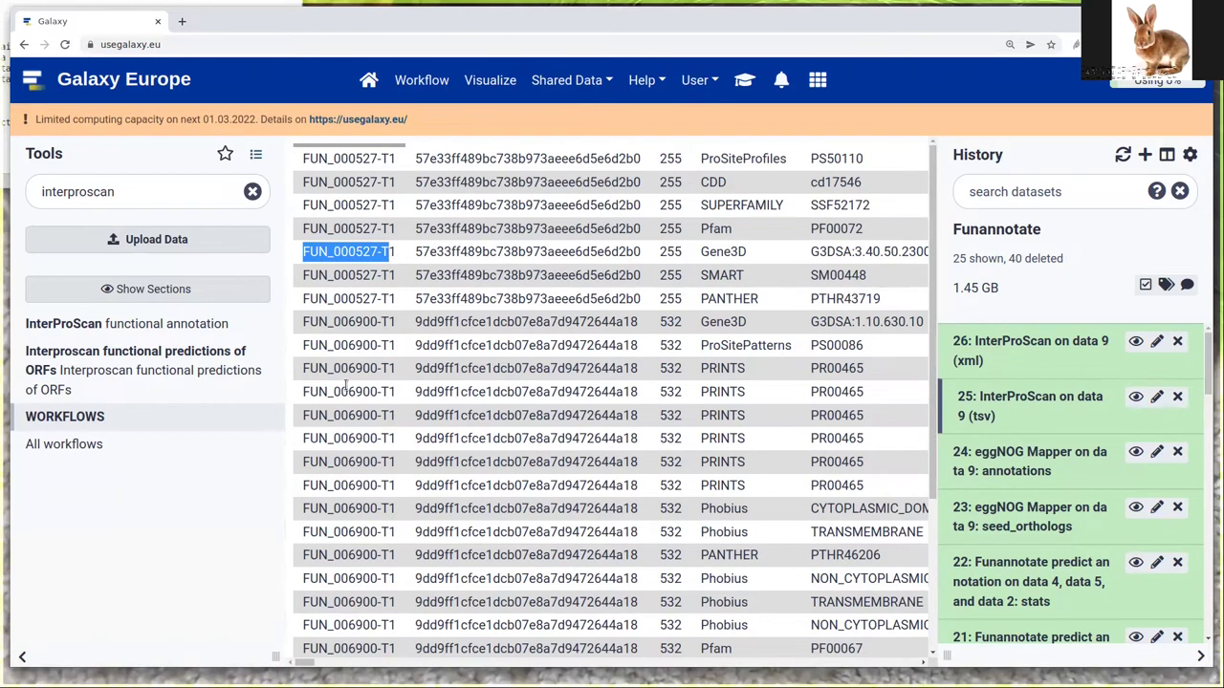
left_click_drag(355, 158, 378, 160)
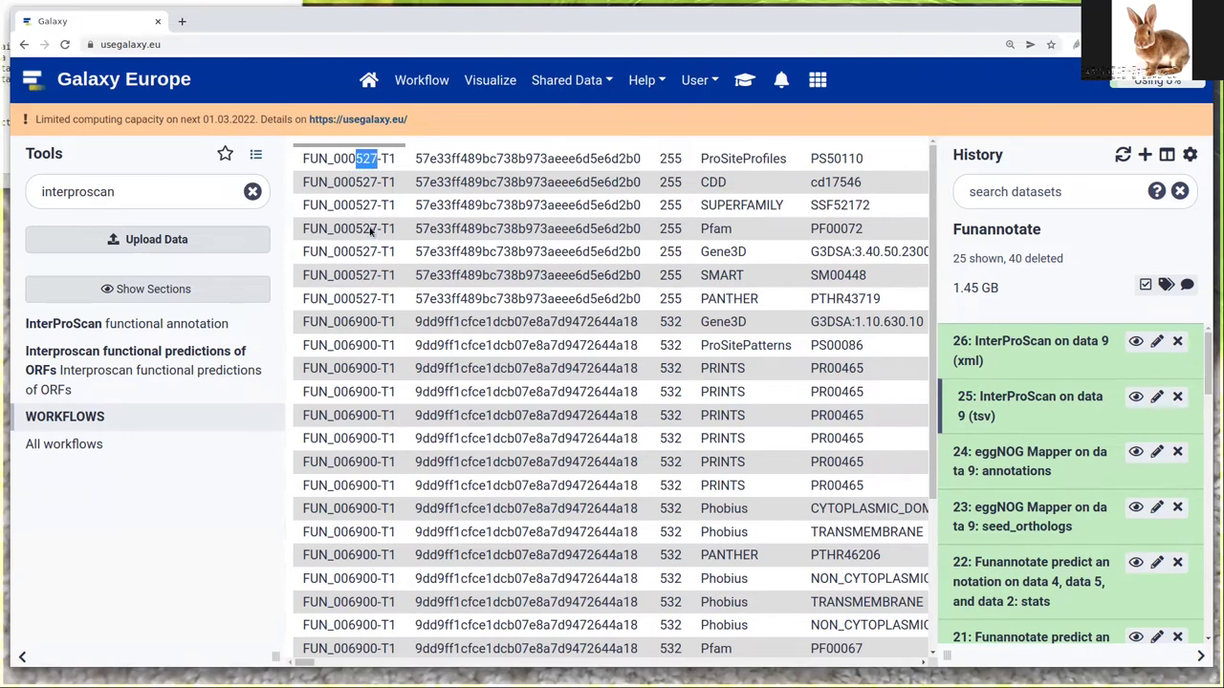
scroll(384, 564, "down", 3)
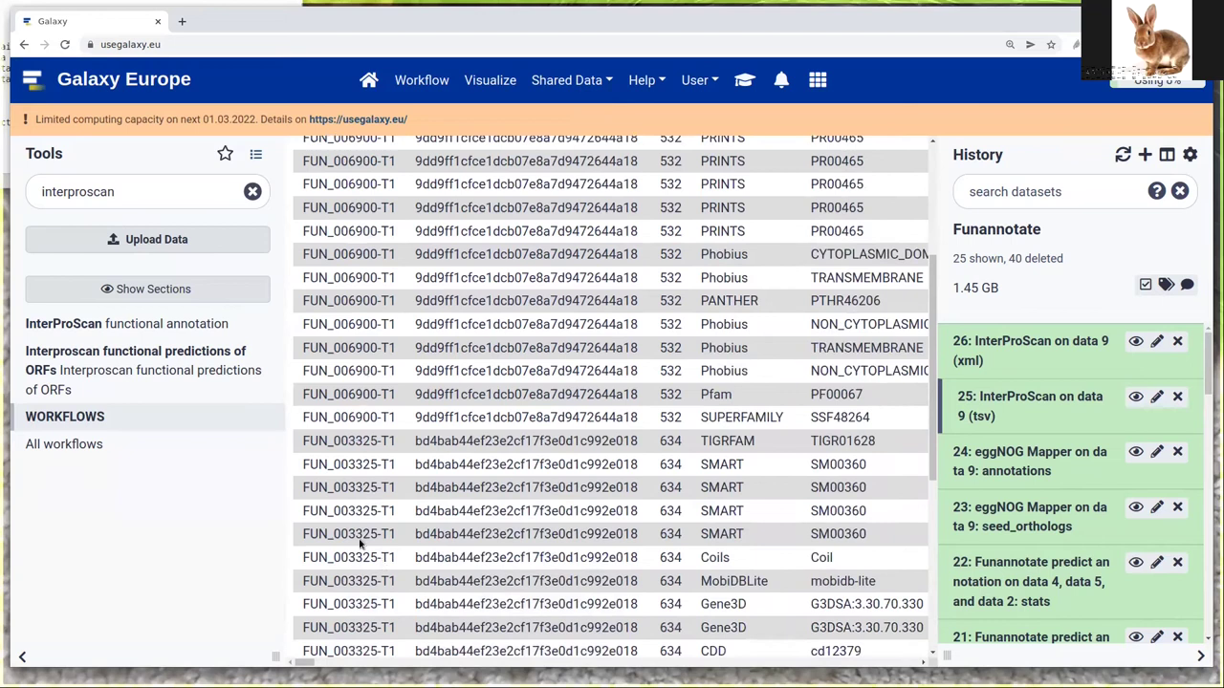
scroll(356, 526, "up", 5)
left_click(453, 230)
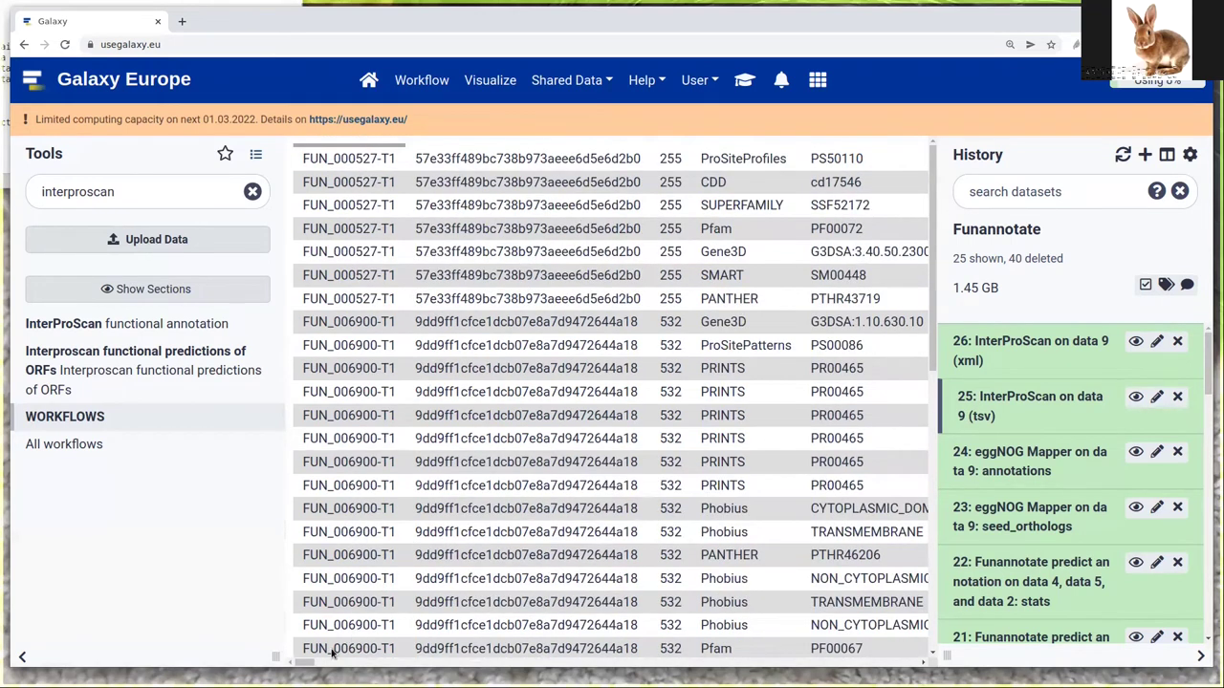
left_click_drag(306, 664, 321, 663)
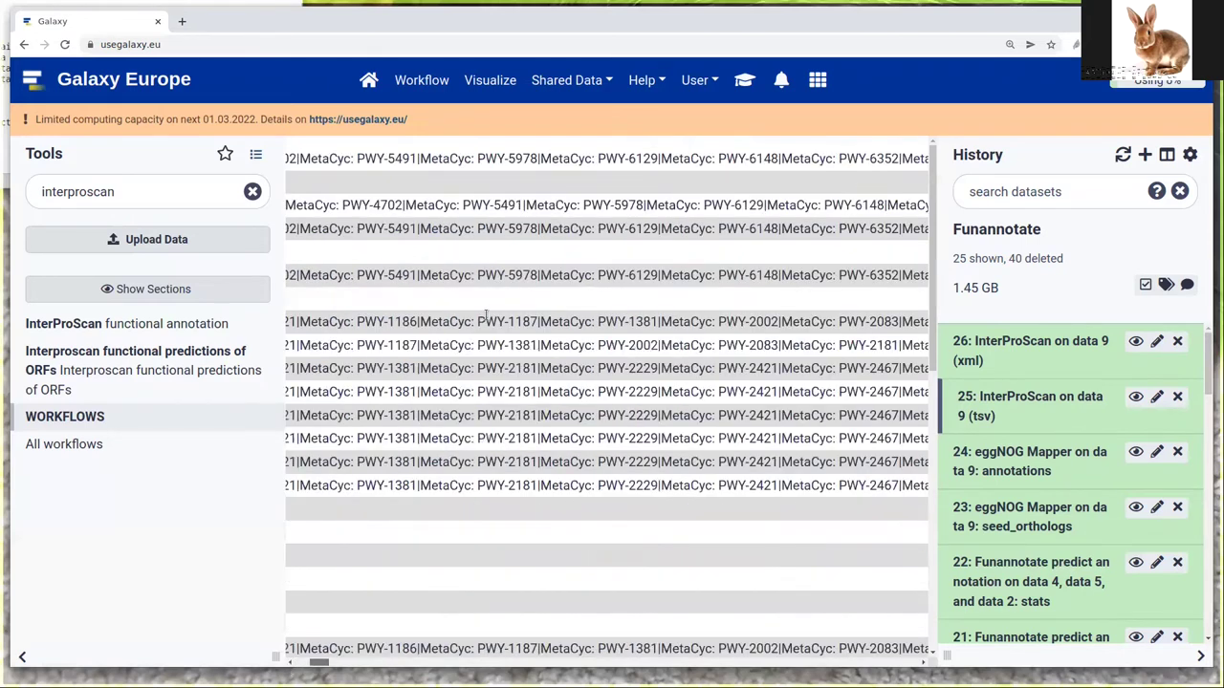
scroll(535, 382, "left", 10)
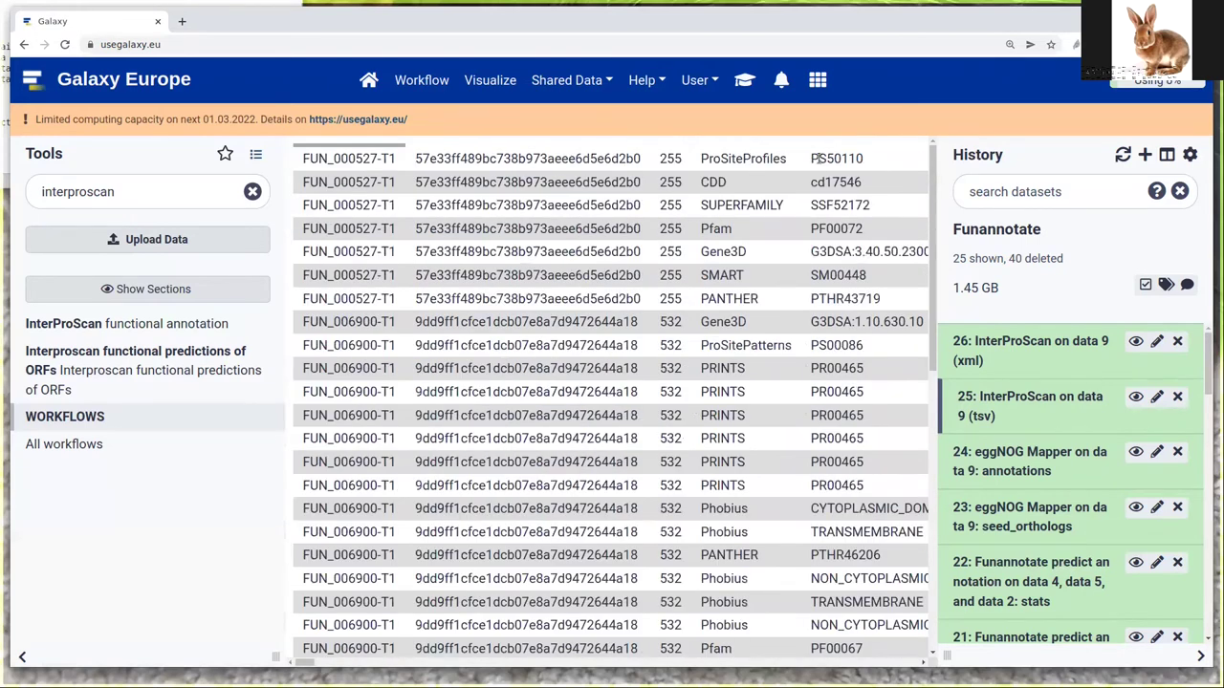
double_click(859, 166)
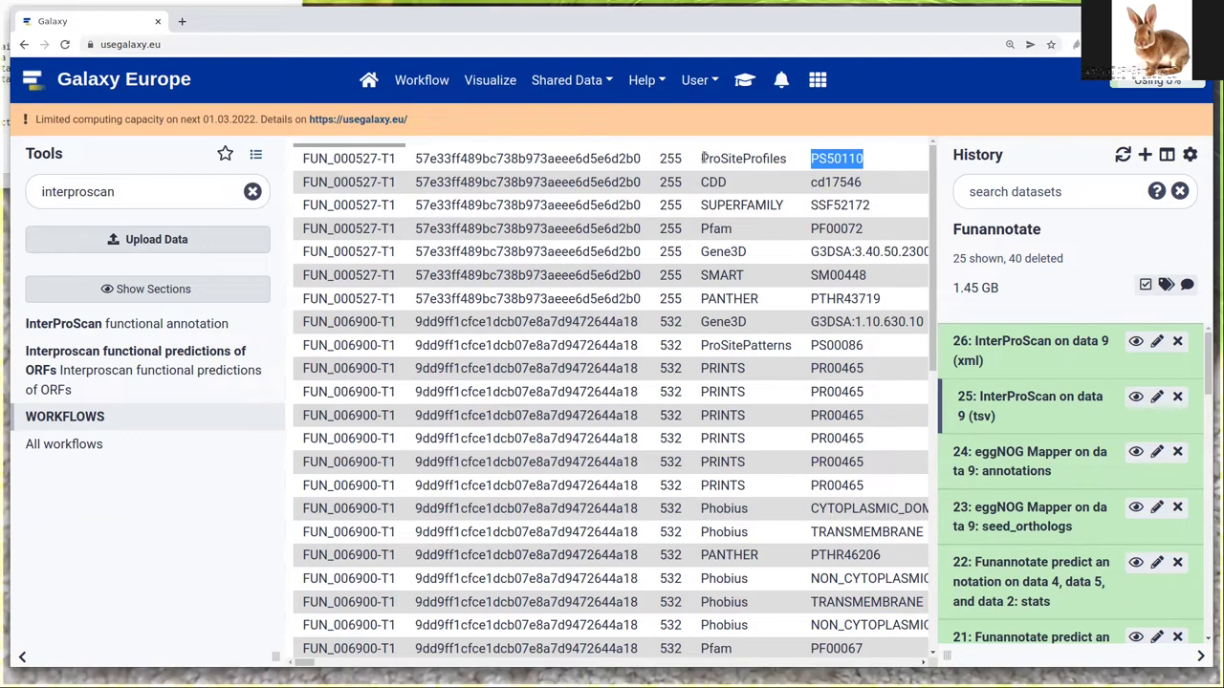
left_click_drag(701, 159, 791, 162)
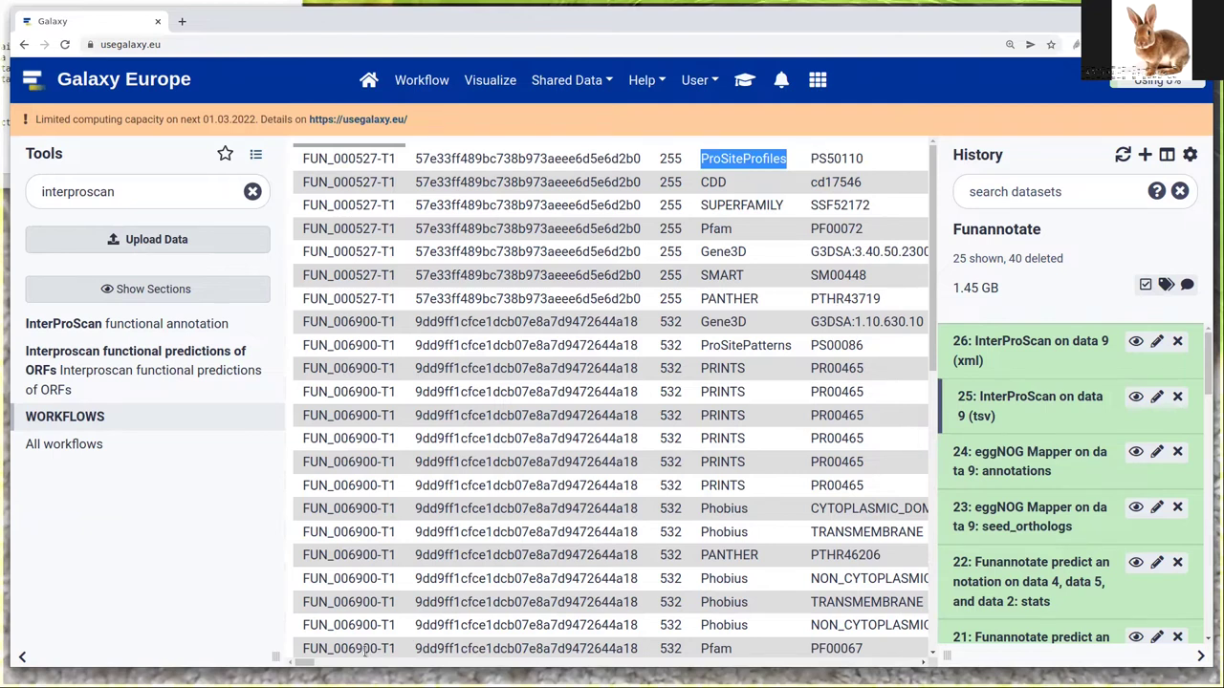
Examine the InterProScan table's signature description, InterPro accession, GO term and pathway columns, and return to the first columns
left_click_drag(306, 668, 316, 667)
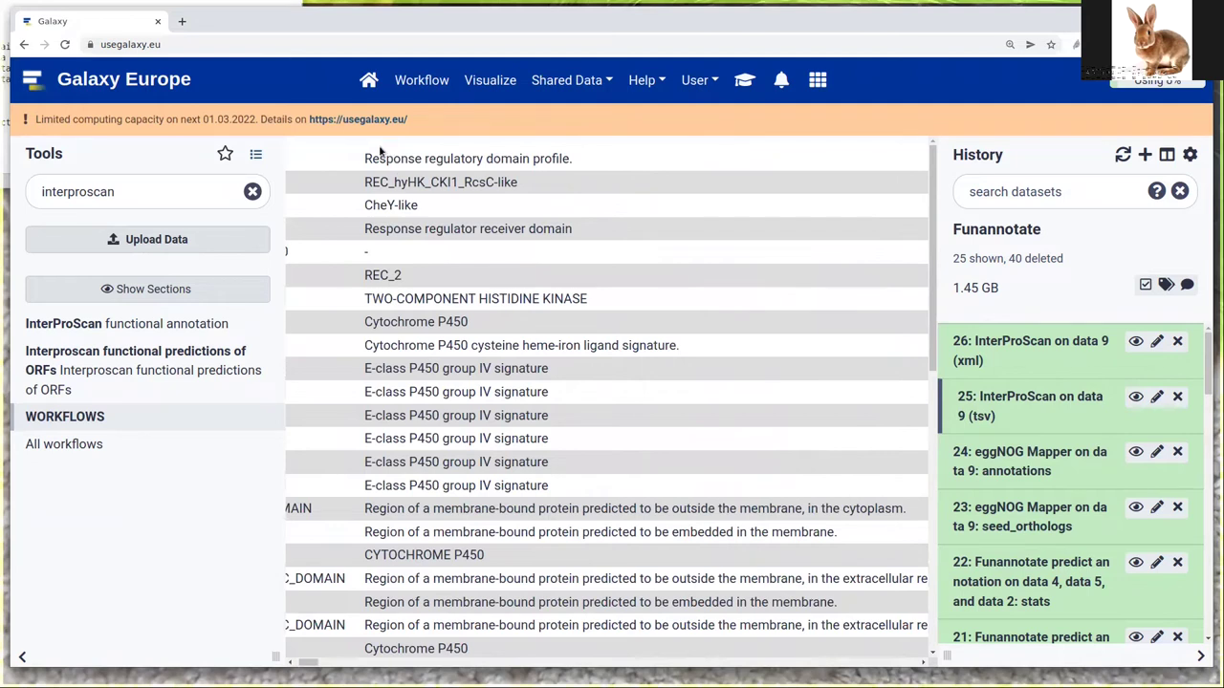
left_click_drag(364, 157, 571, 159)
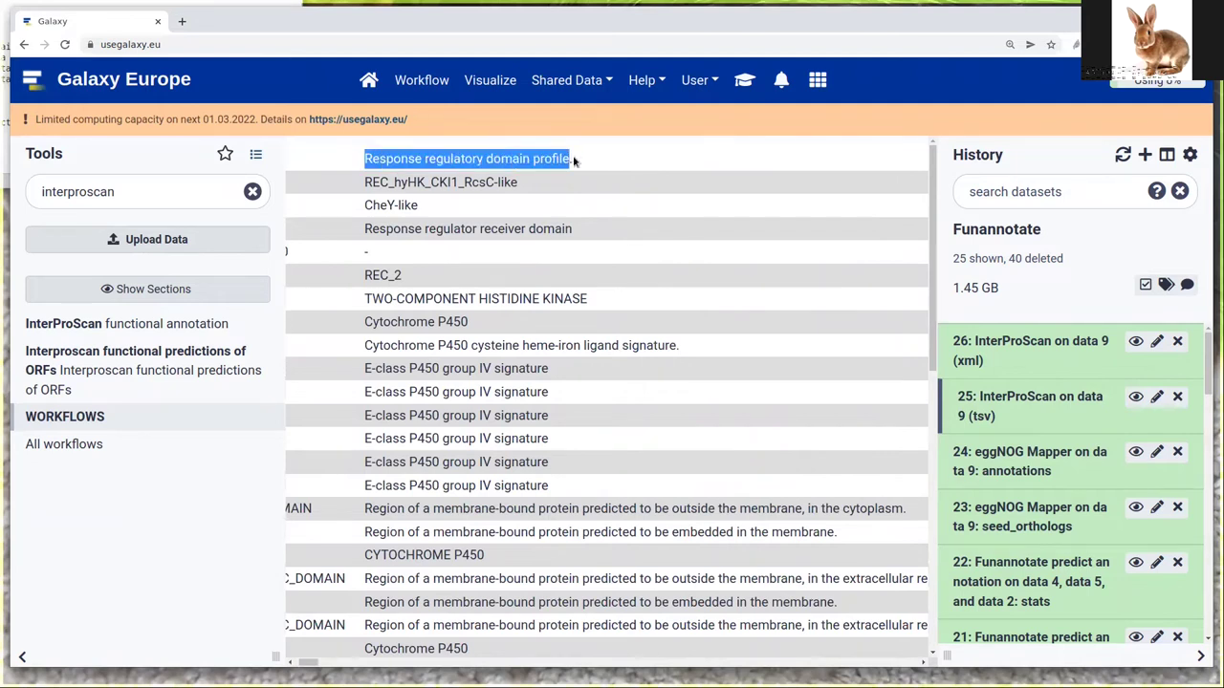
left_click(574, 160)
left_click_drag(310, 667, 319, 667)
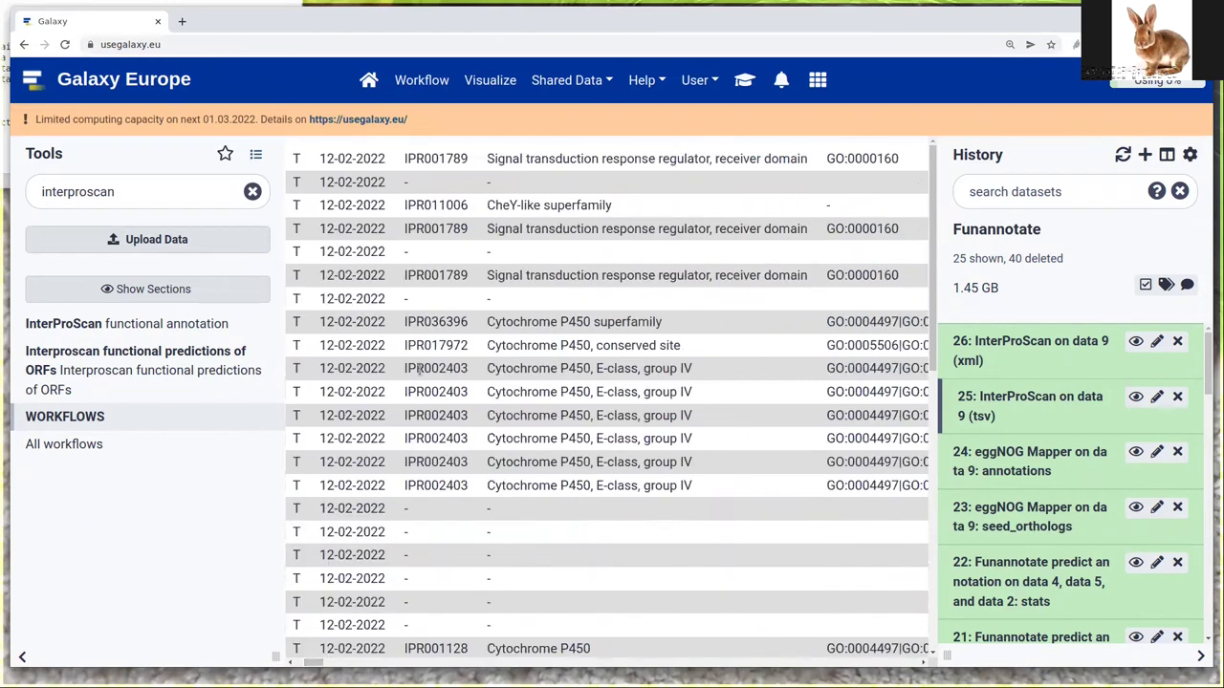
double_click(444, 204)
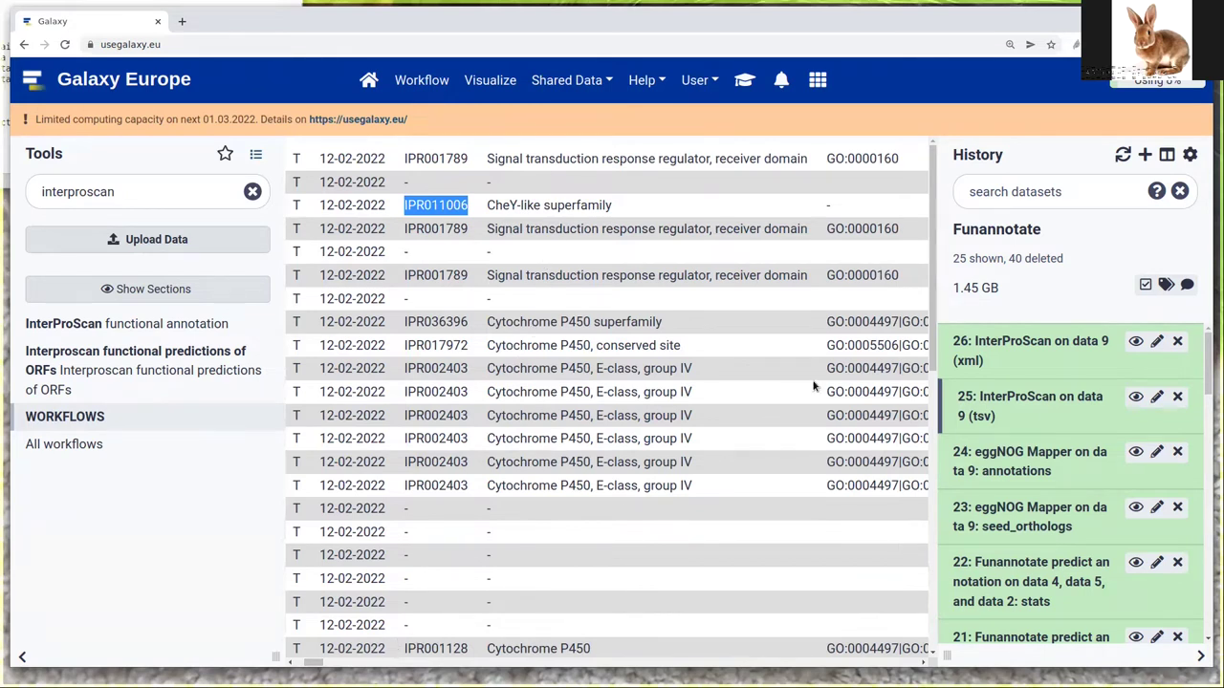
left_click_drag(325, 662, 552, 669)
left_click_drag(492, 345, 562, 345)
left_click(547, 382)
left_click_drag(552, 668, 282, 614)
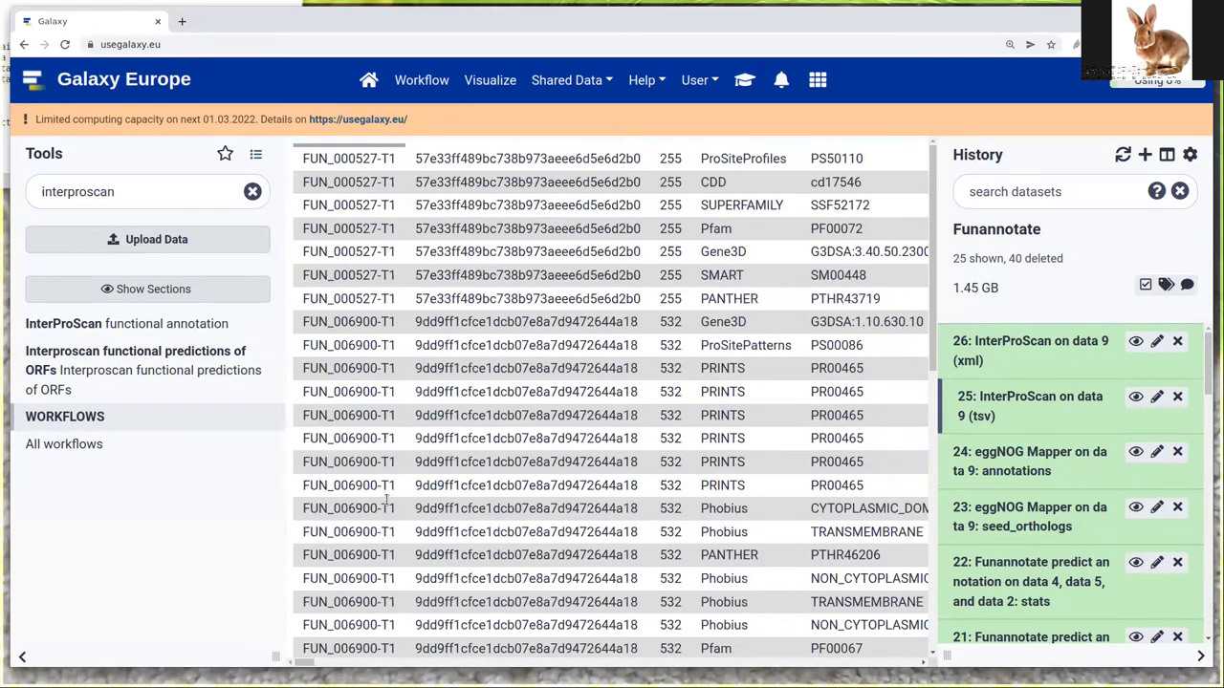
double_click(363, 164)
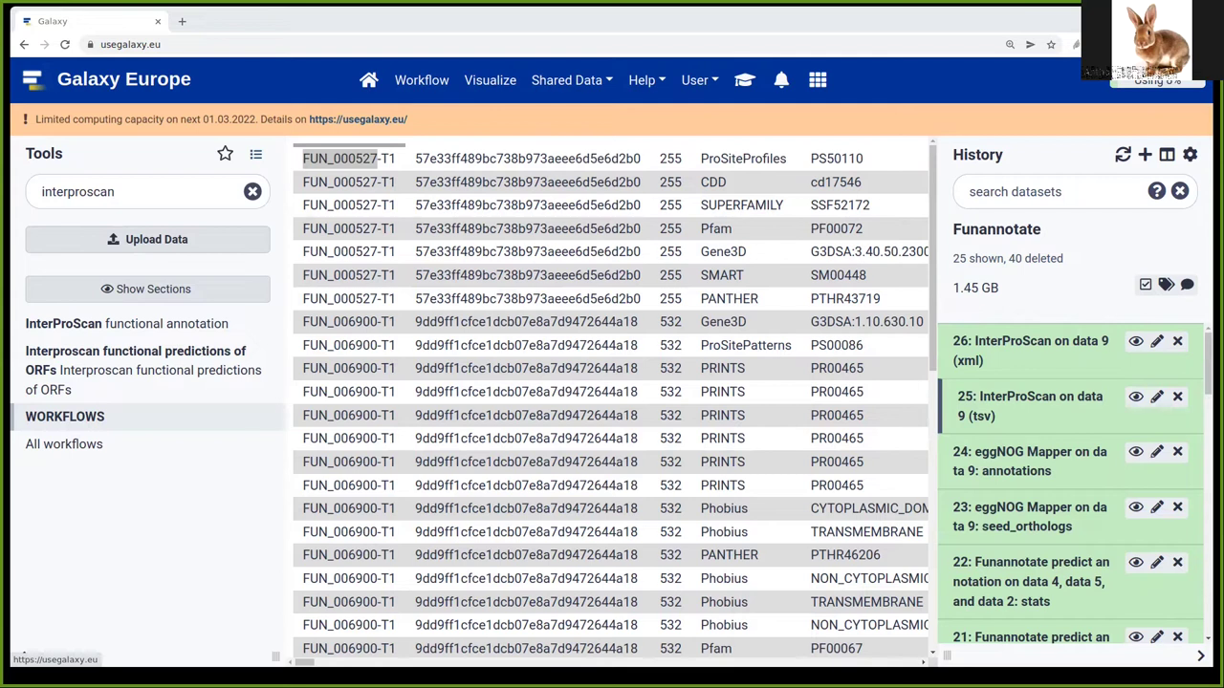
key("alt+Tab")
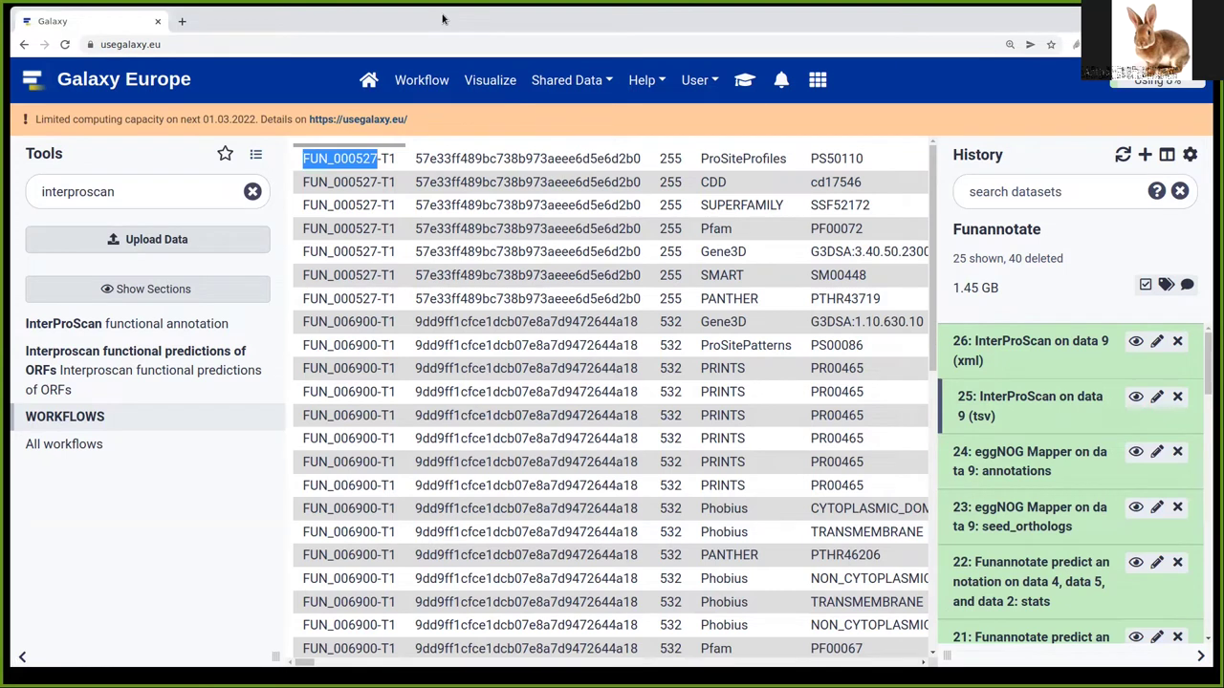
key("alt+Tab")
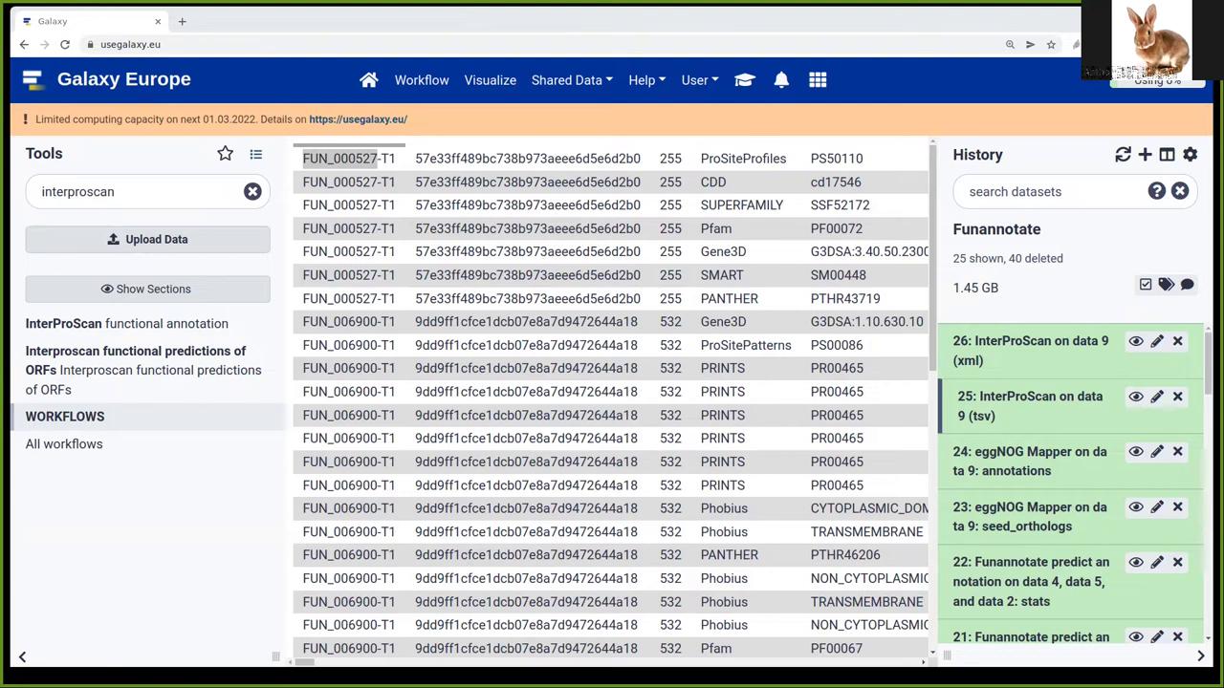
left_click(179, 21)
type("https://submit.ncbi.nlm.nih.gov/subs/bioproject/")
key("Return")
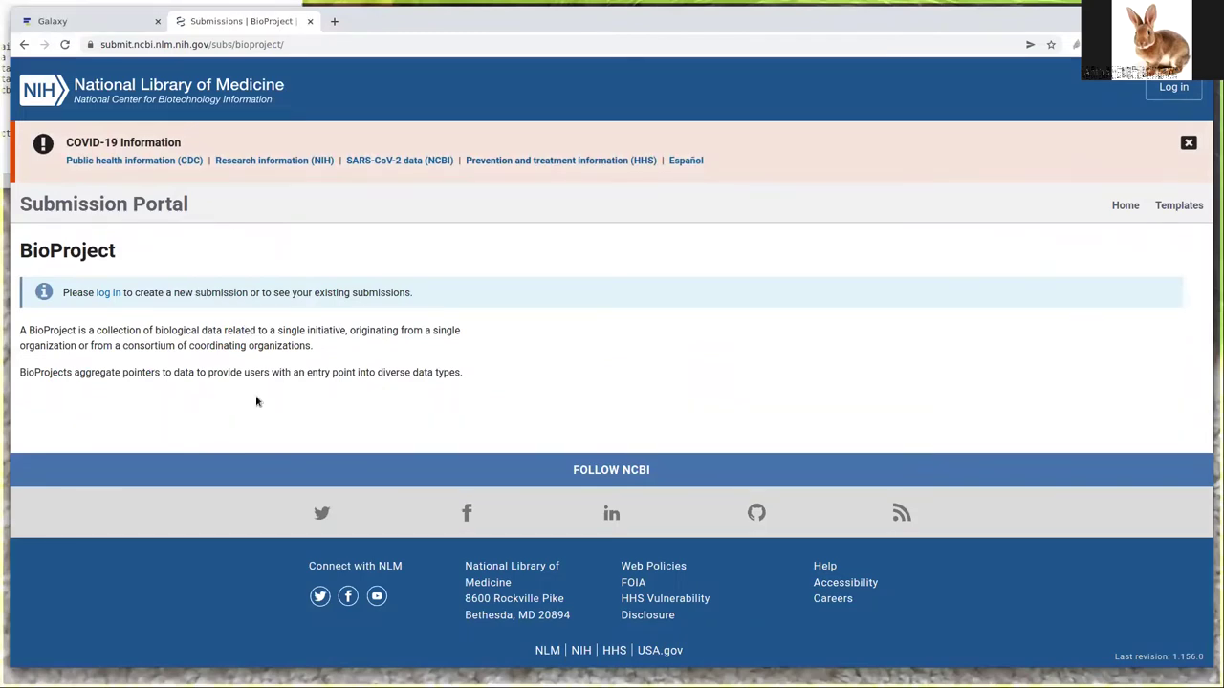
Return to Galaxy, read the embedded training tutorial's Submission to NCBI section including the example GenBank submission template, and close the tutorial
left_click(82, 21)
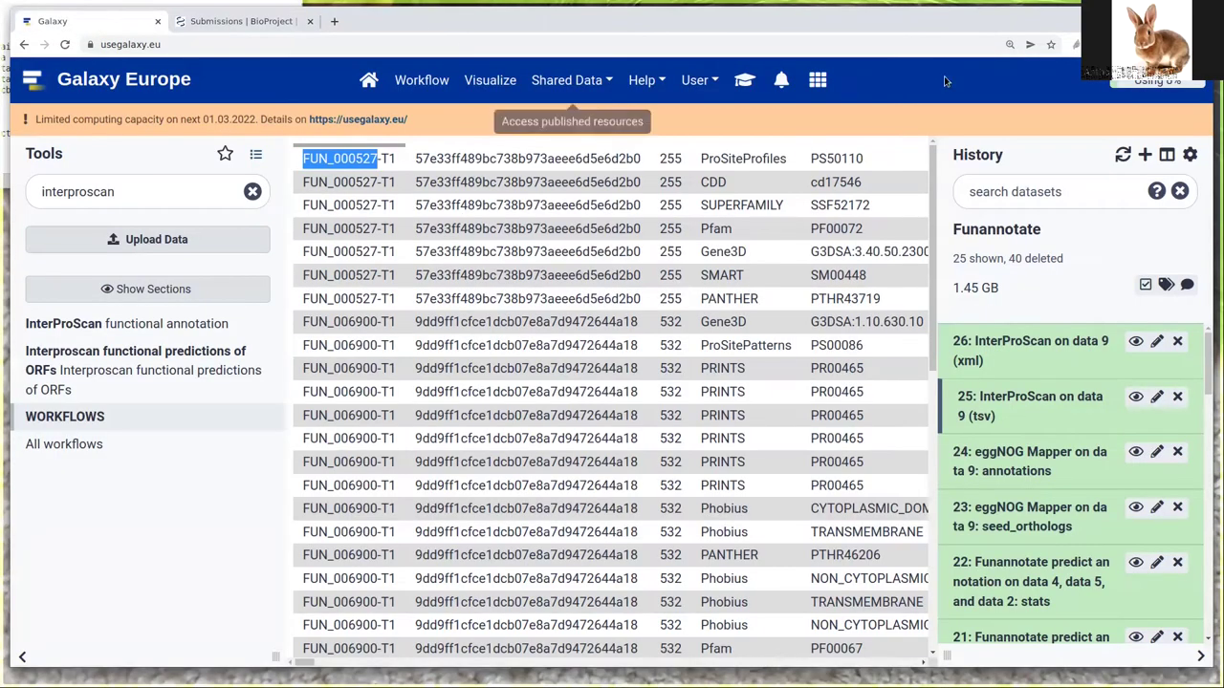
left_click(743, 80)
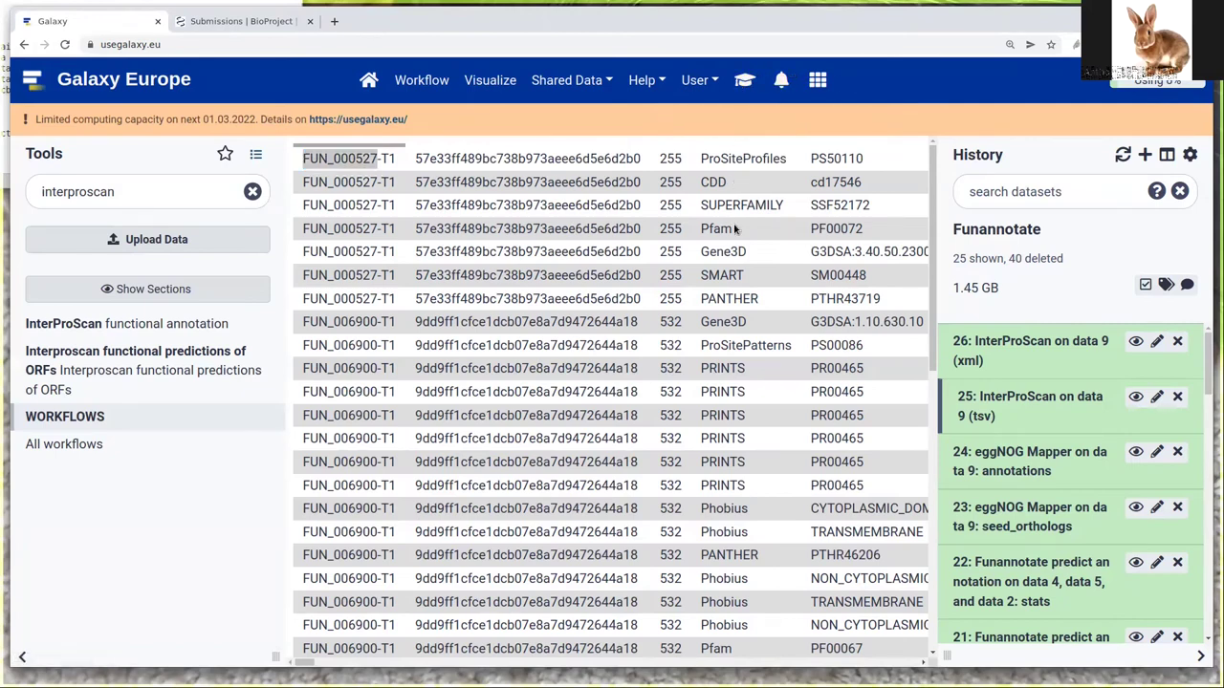
scroll(755, 363, "down", 3)
scroll(747, 378, "down", 15)
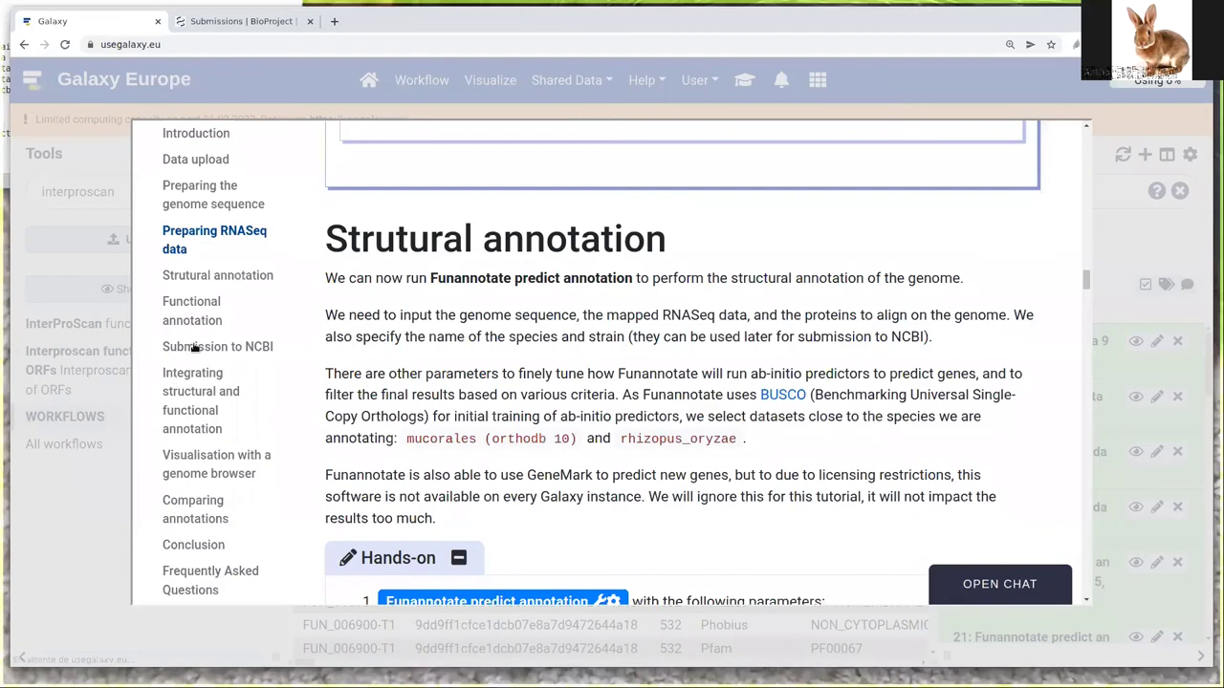
left_click(194, 347)
scroll(706, 389, "down", 5)
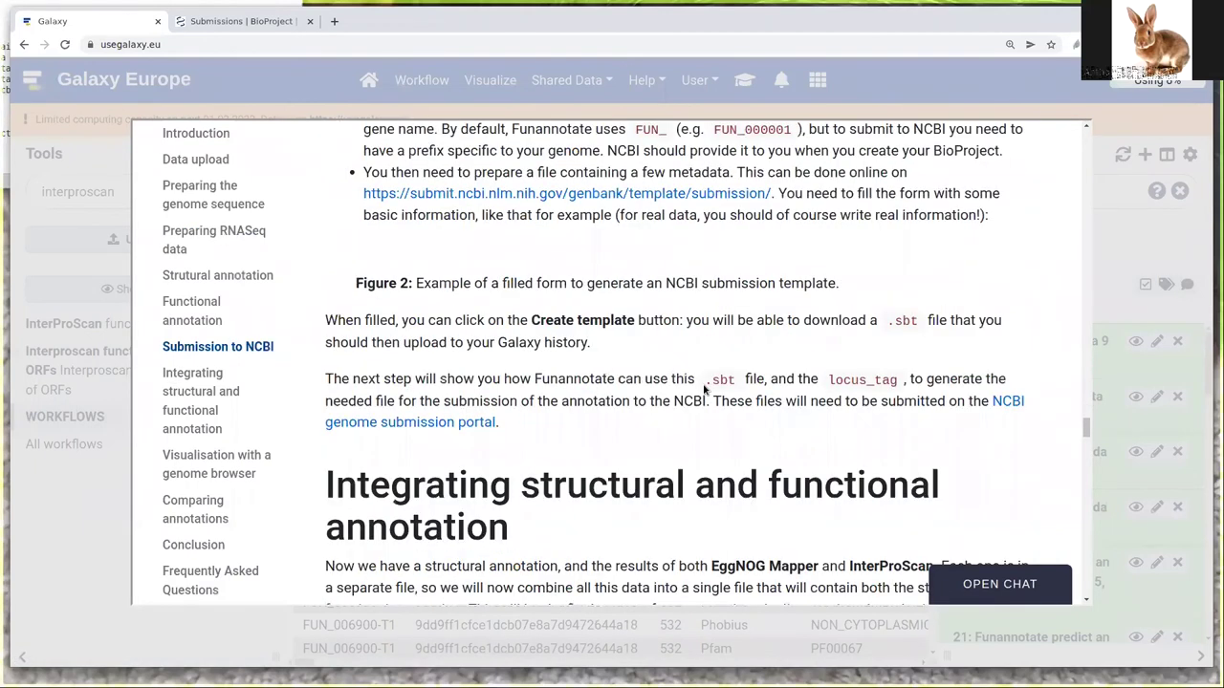
scroll(669, 361, "up", 2)
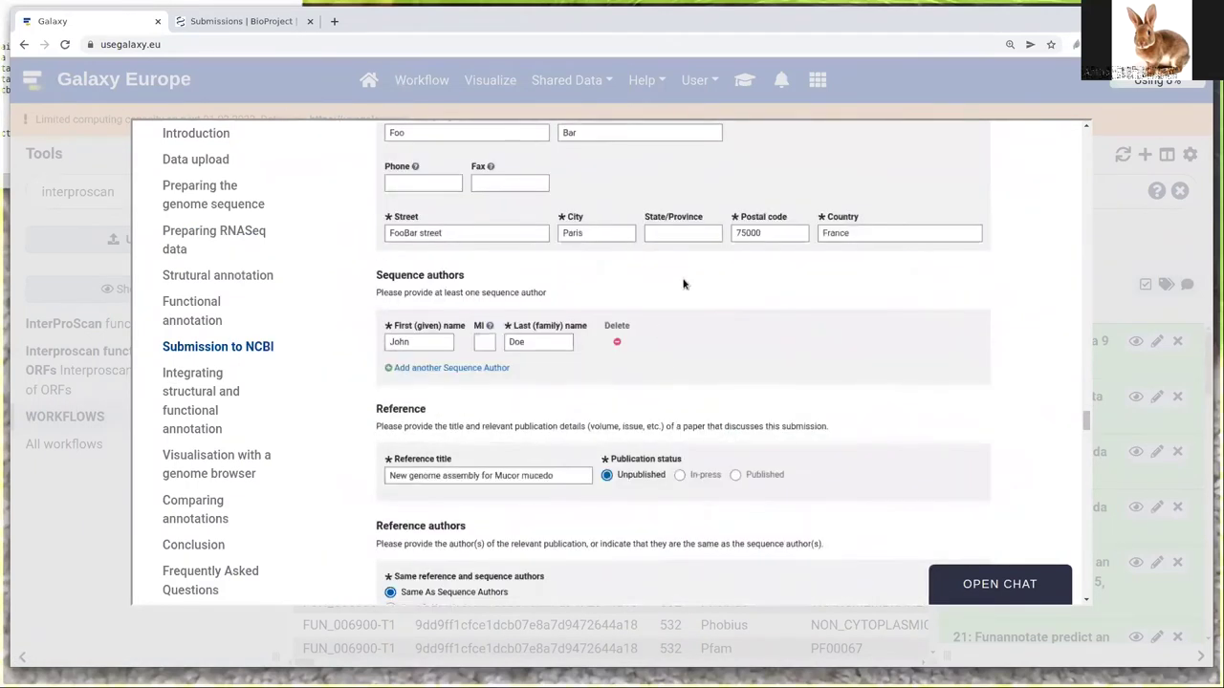
scroll(818, 286, "up", 6)
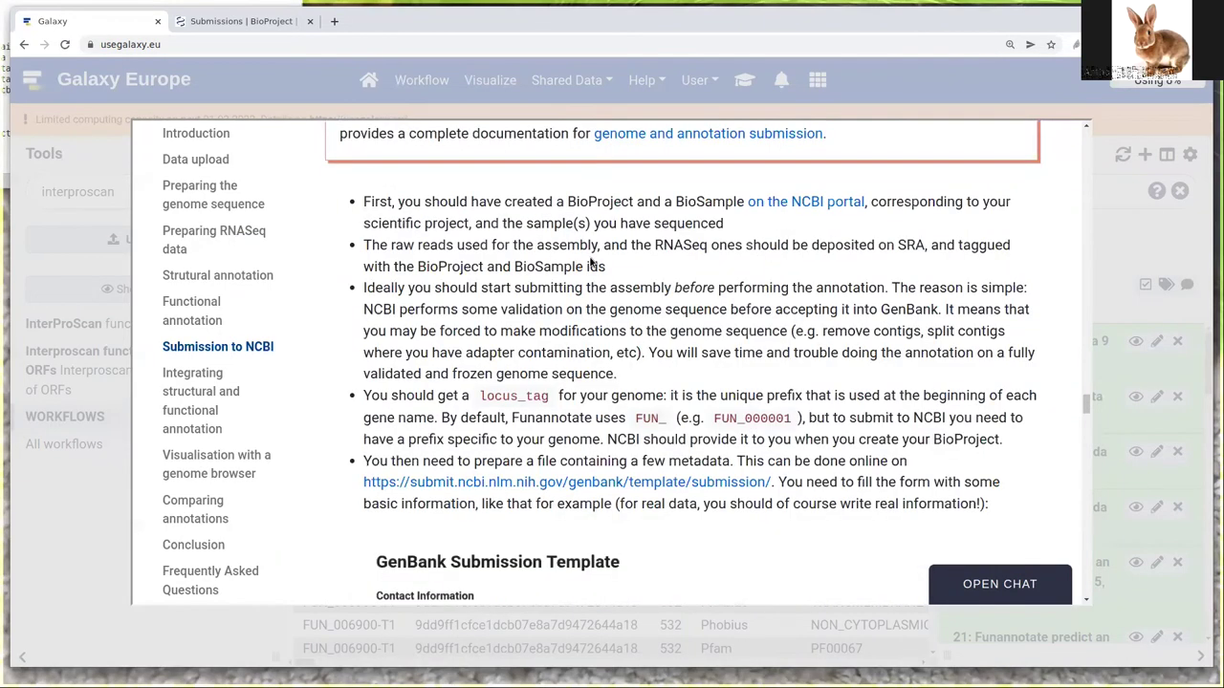
left_click(1159, 293)
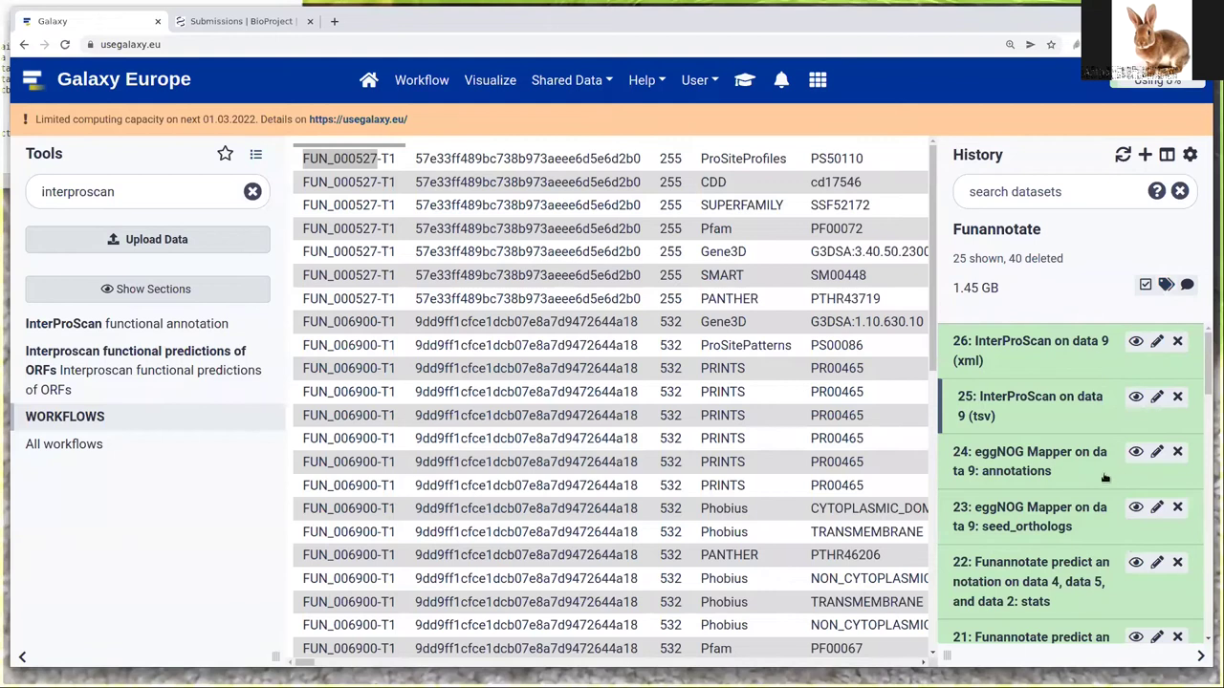
View the template.sbt dataset, number 7 in the history, and examine its contact, author and submission metadata from start to end
scroll(1095, 405, "down", 10)
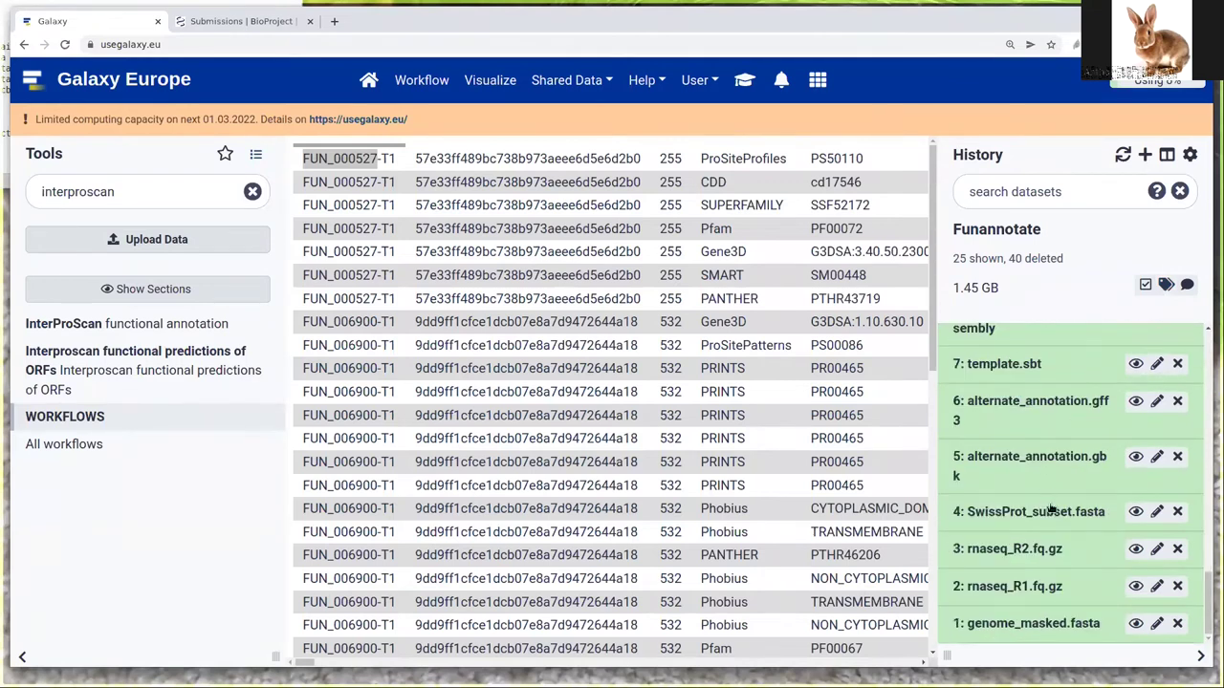
left_click(1019, 369)
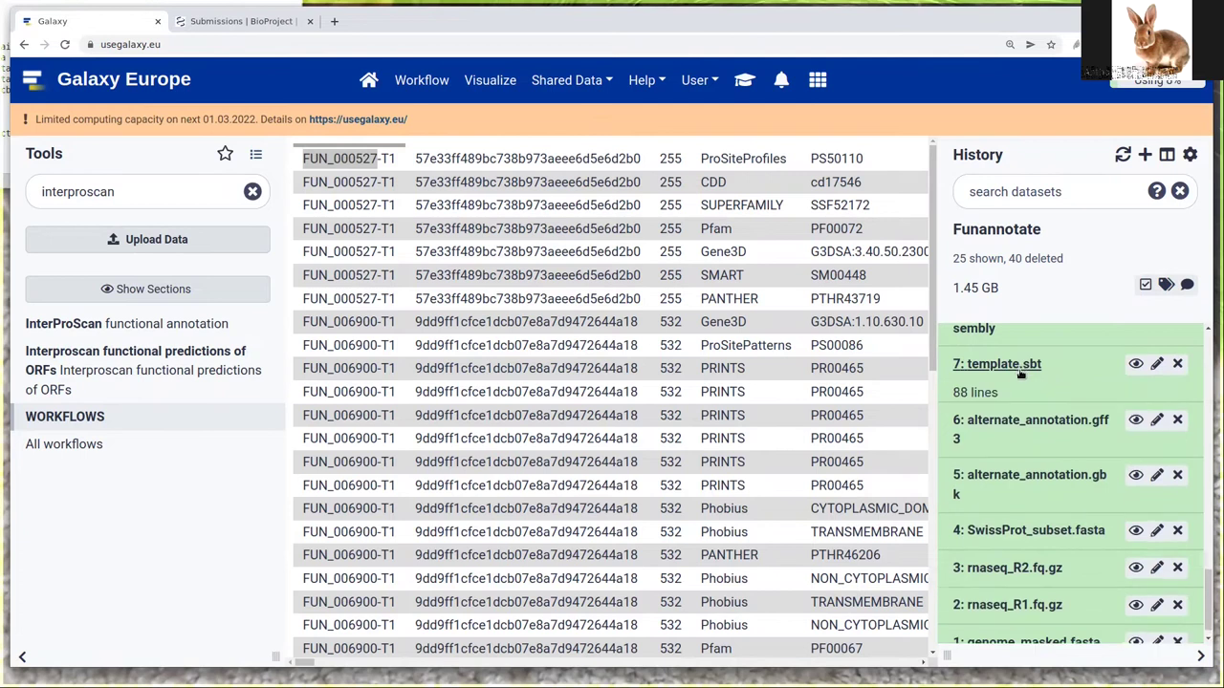
left_click(1133, 368)
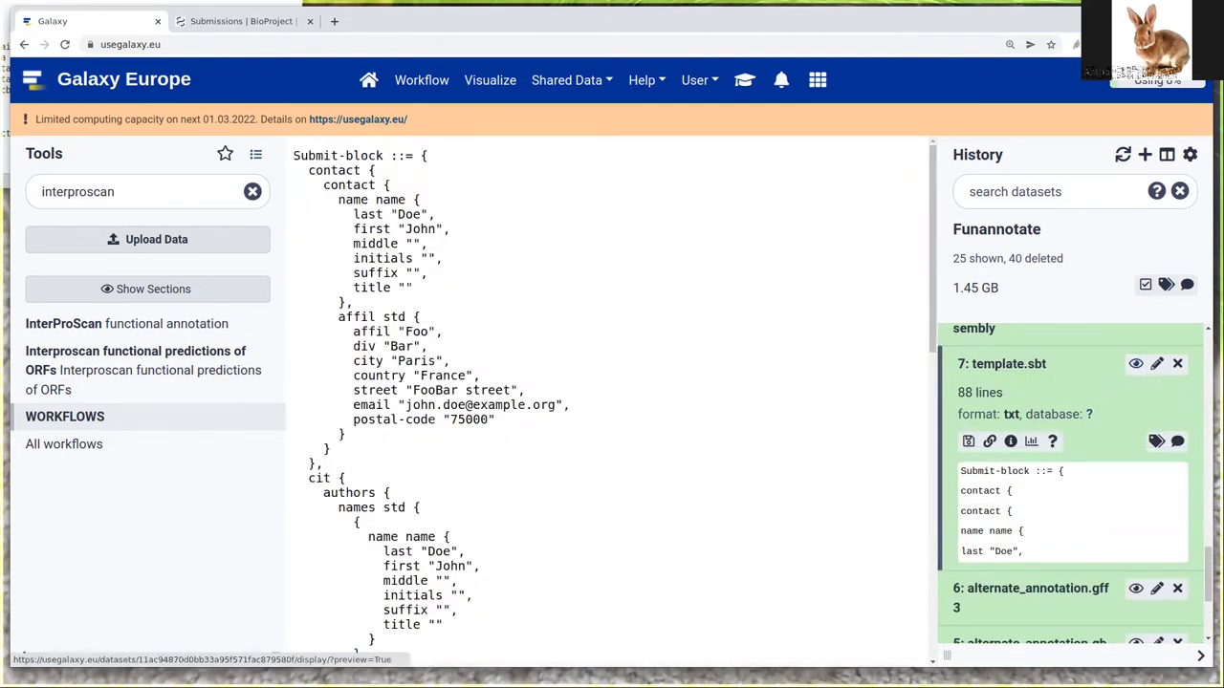
scroll(833, 459, "down", 10)
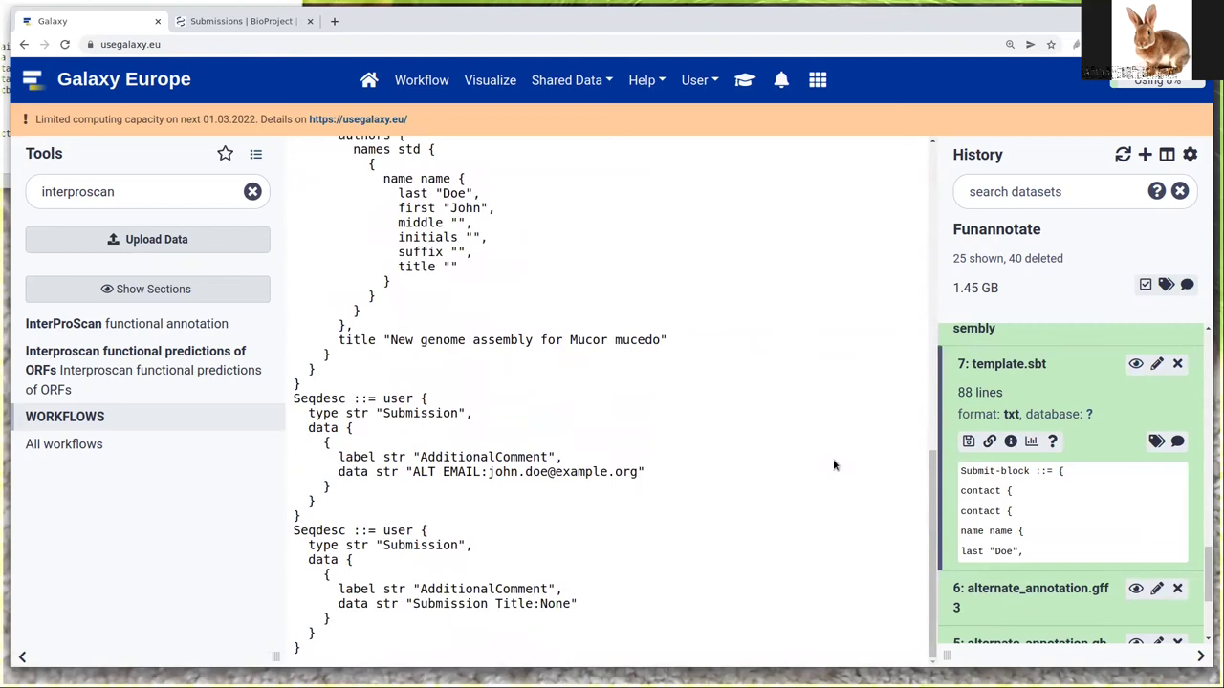
scroll(865, 457, "up", 10)
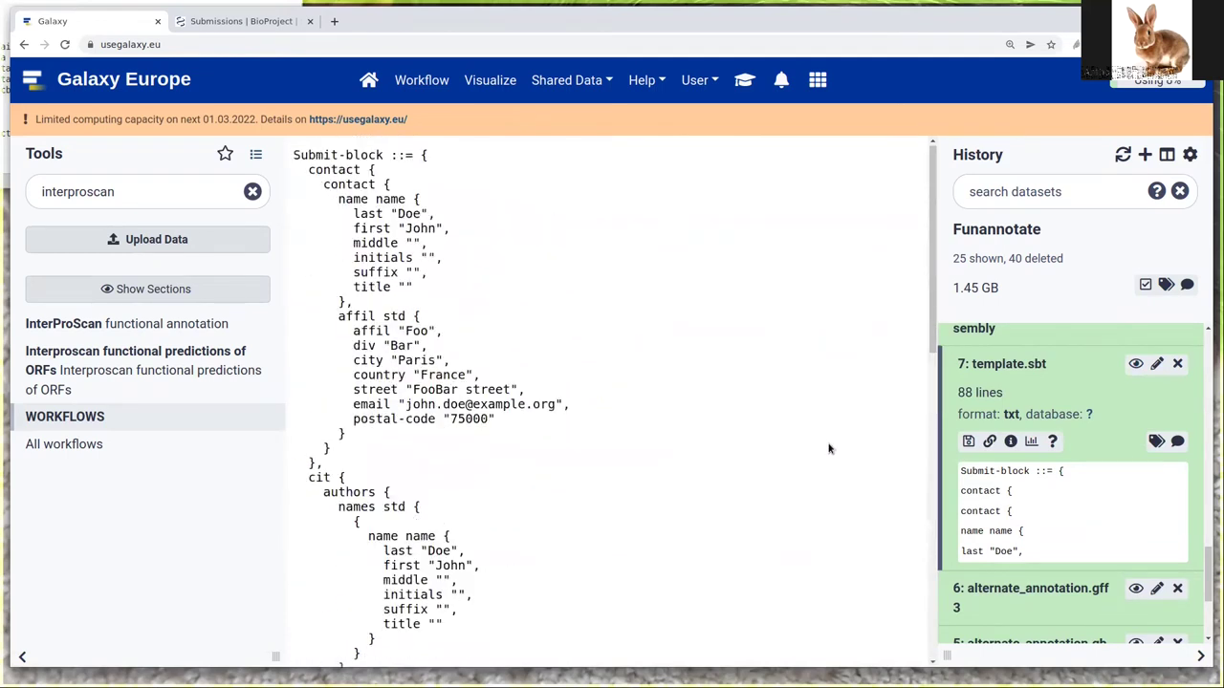
left_click(1015, 368)
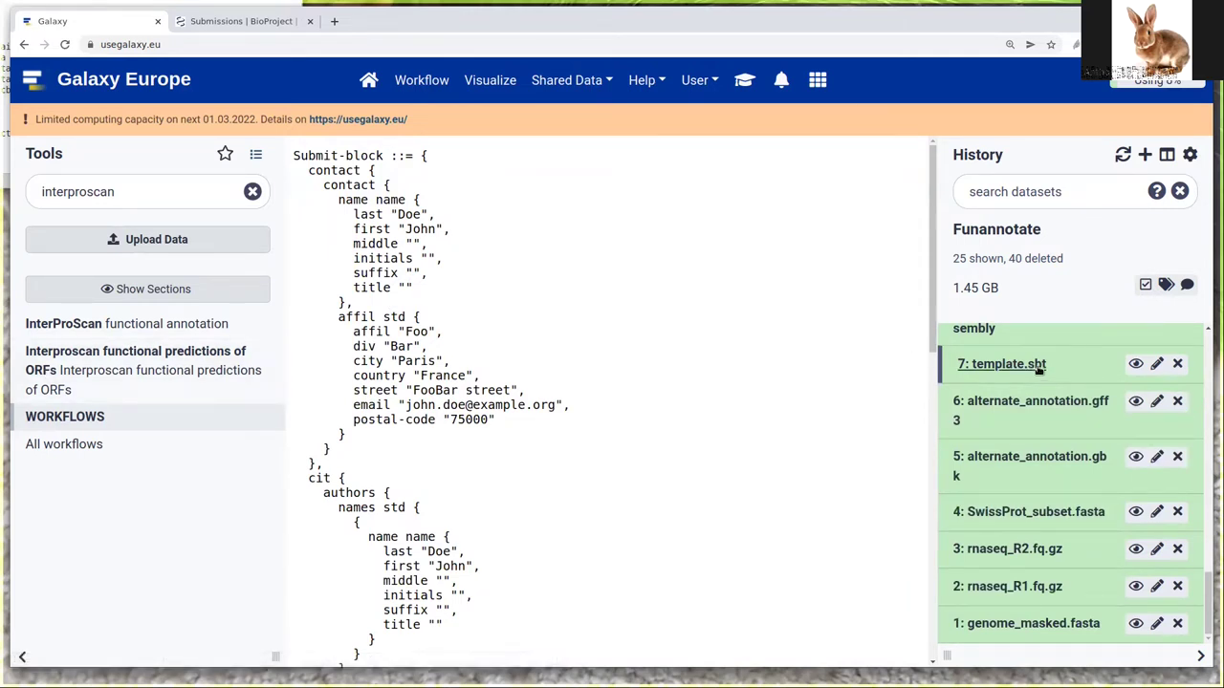
Search the tools for "funannotate" and open the Funannotate functional annotation tool
scroll(1016, 483, "up", 3)
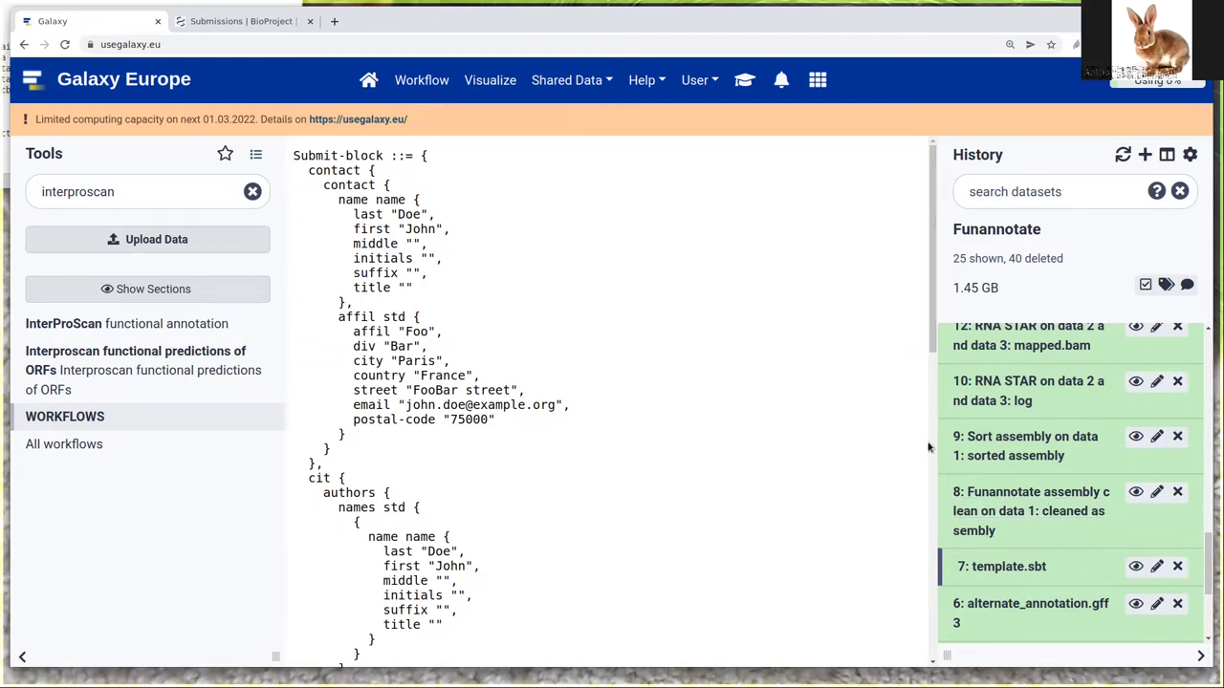
scroll(1069, 485, "up", 2)
scroll(1069, 485, "up", 5)
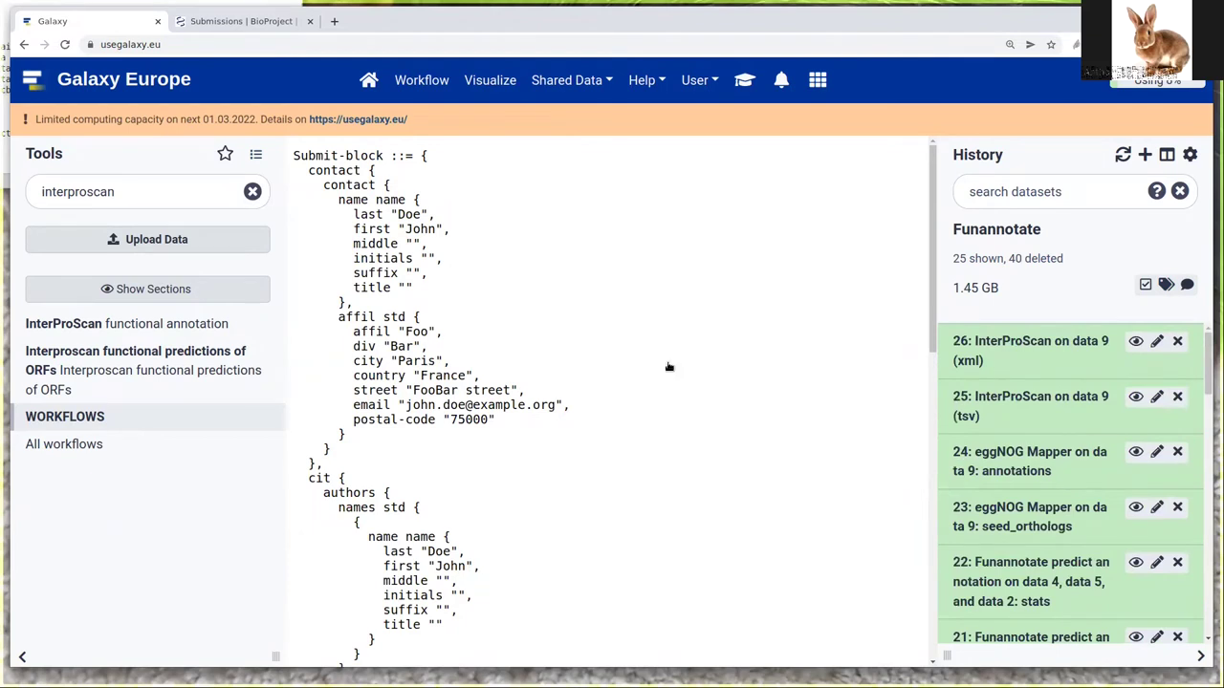
double_click(154, 196)
type("funannotate")
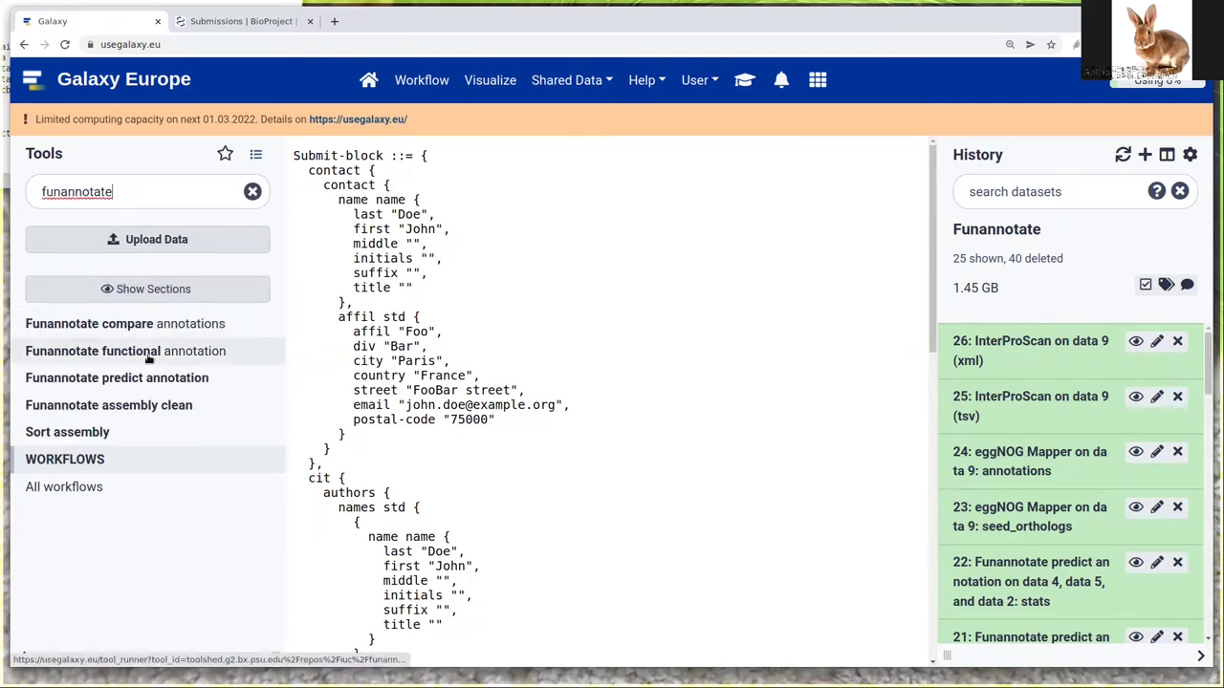
left_click(150, 355)
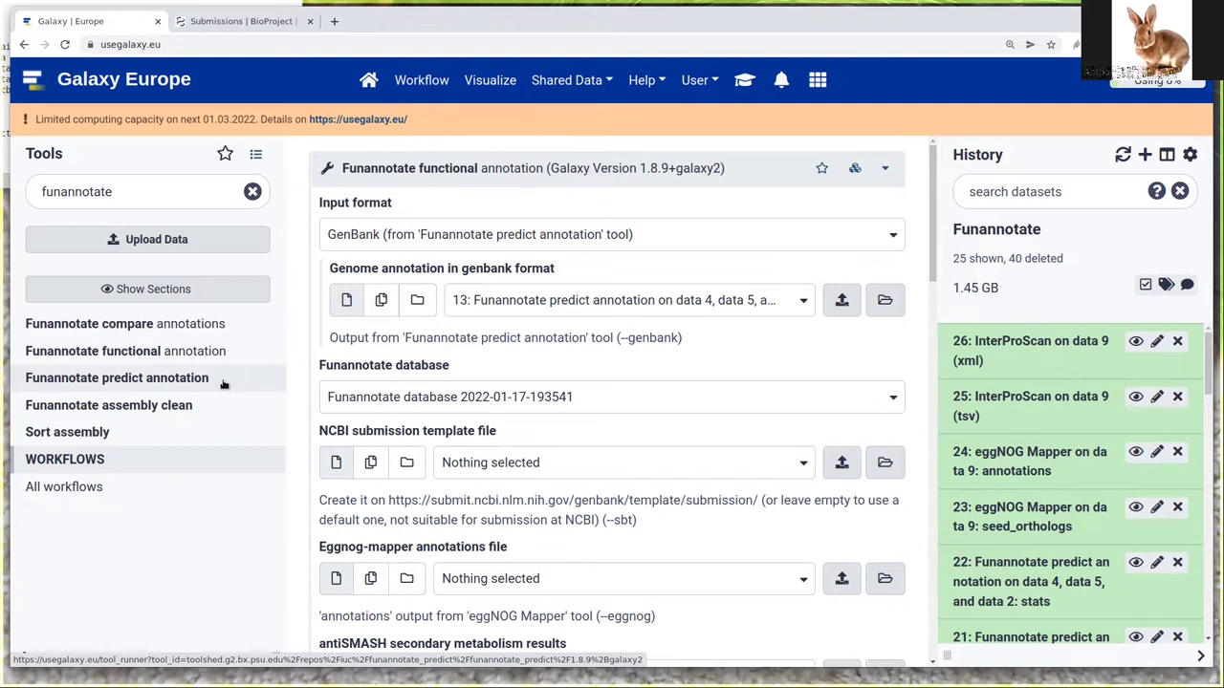
left_click(552, 302)
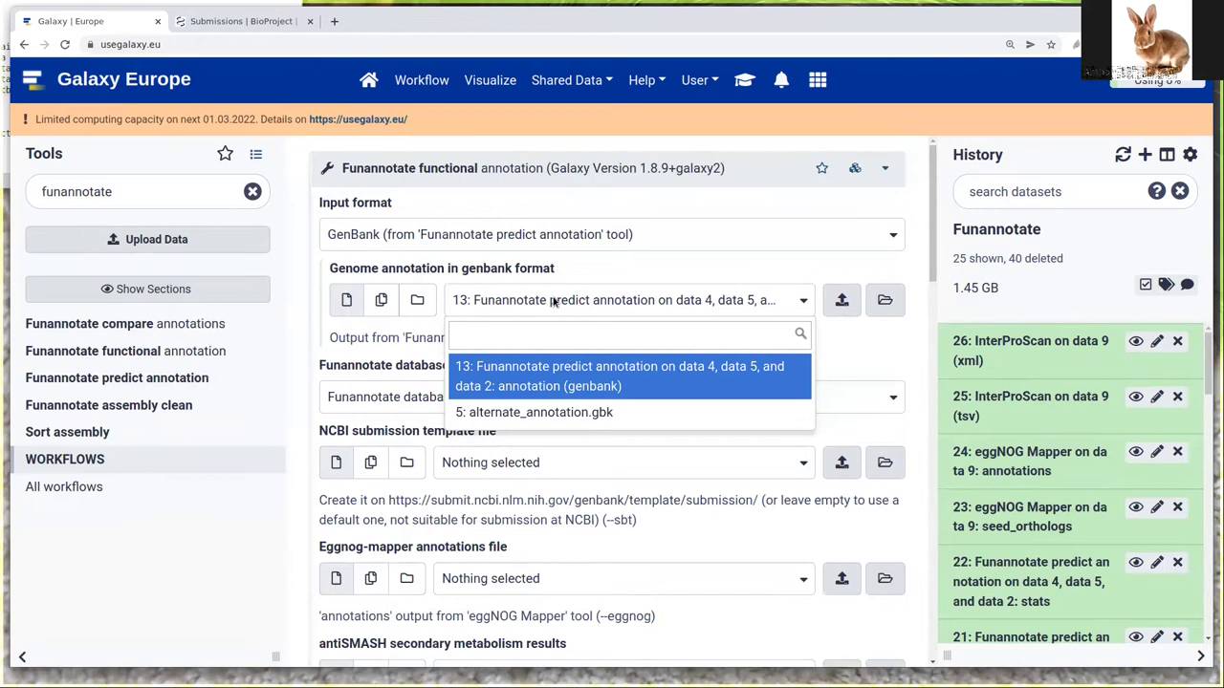
left_click(483, 380)
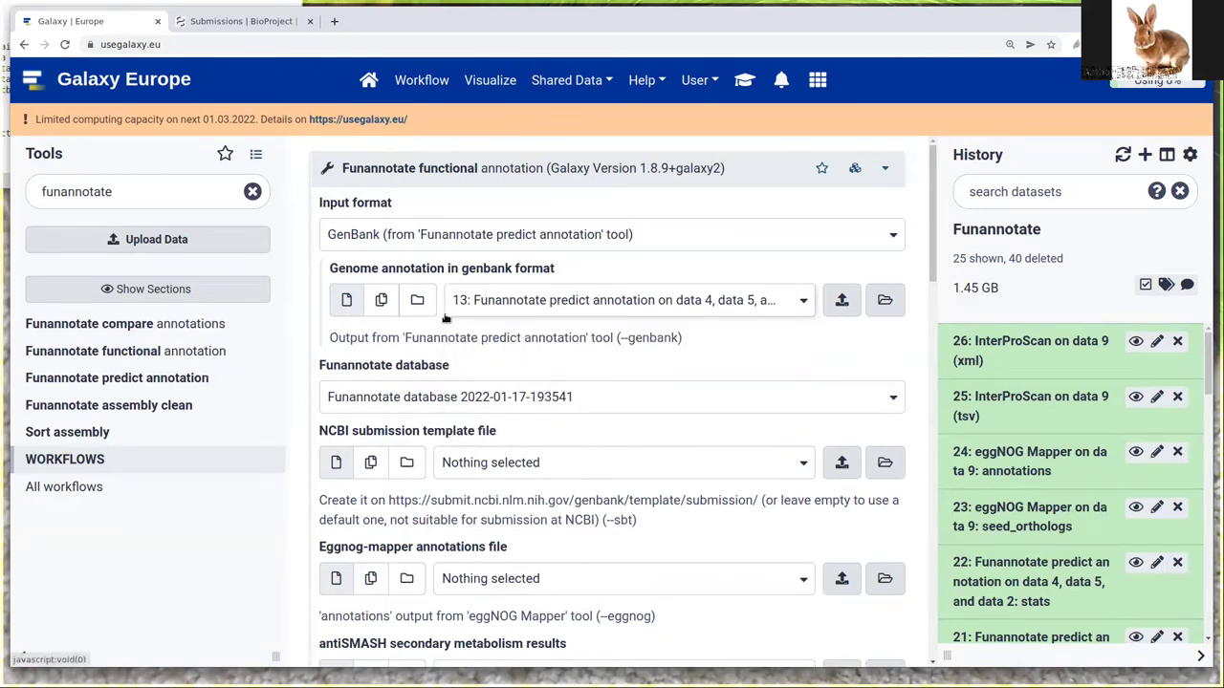
left_click(447, 409)
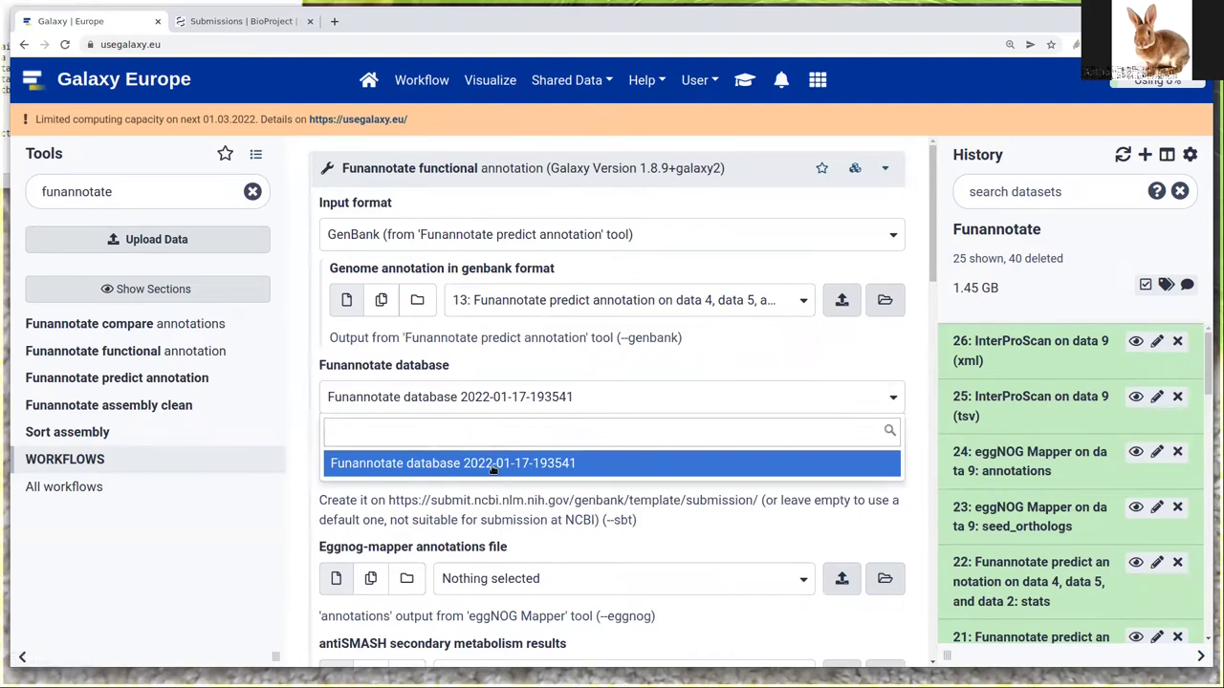
left_click(326, 371)
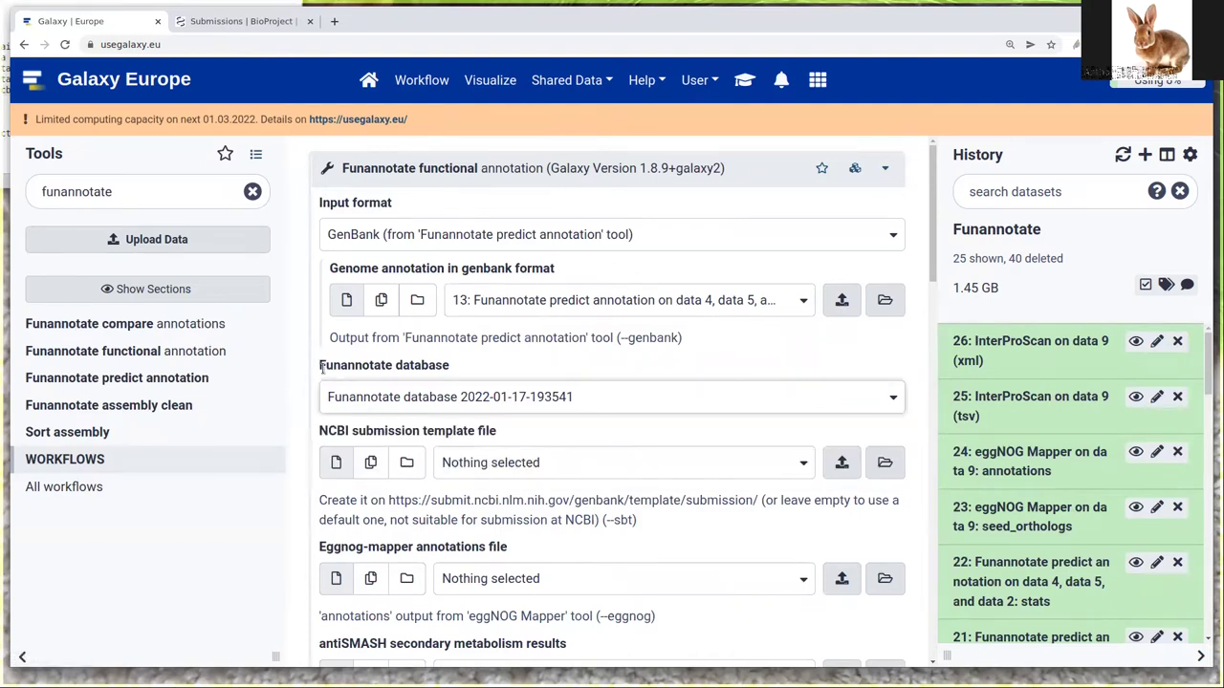
Choose dataset 7, template.sbt, as the NCBI submission template file
scroll(342, 370, "down", 2)
left_click_drag(321, 296, 552, 300)
left_click(532, 309)
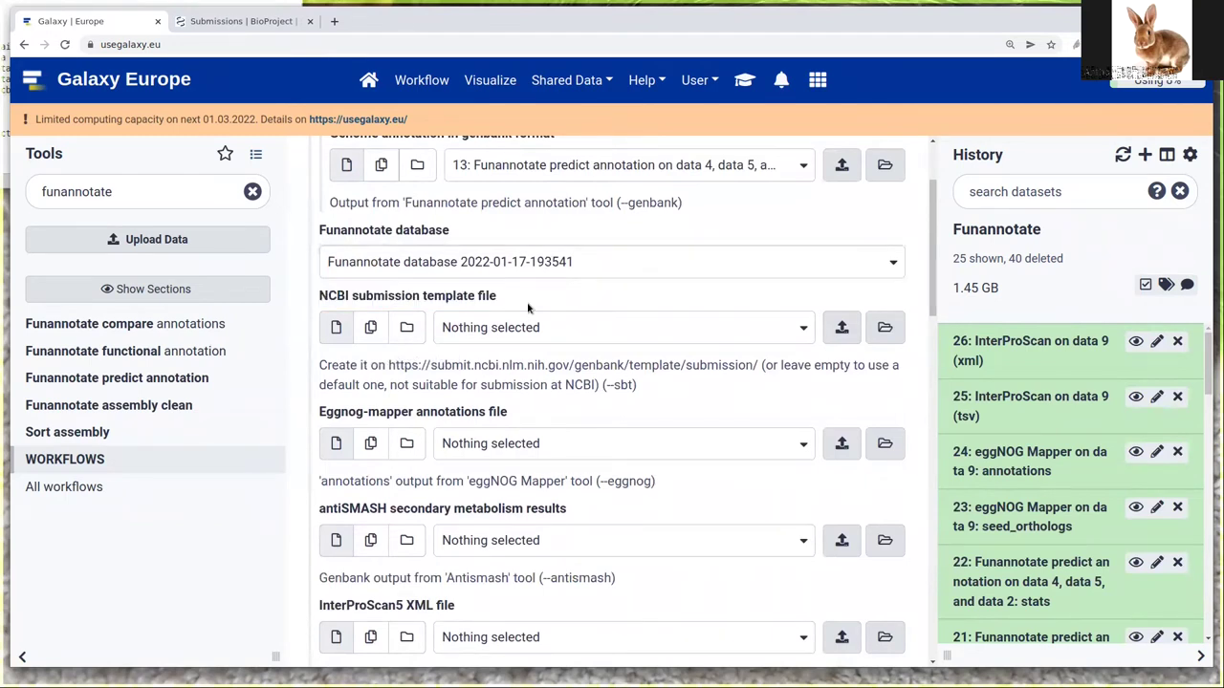
left_click(526, 330)
scroll(545, 427, "down", 5)
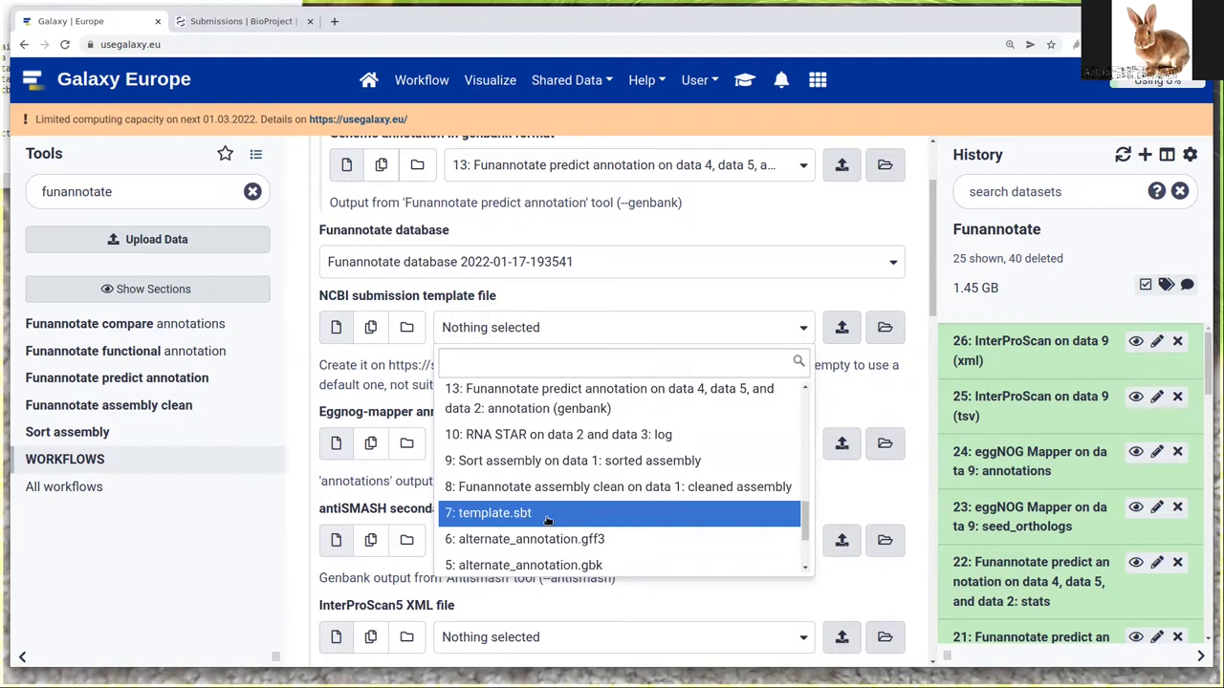
left_click(541, 520)
Set the Eggnog-mapper annotations file to dataset 24, eggNOG Mapper annotations, and the InterProScan5 XML file to dataset 26, InterProScan (xml)
scroll(325, 481, "down", 1)
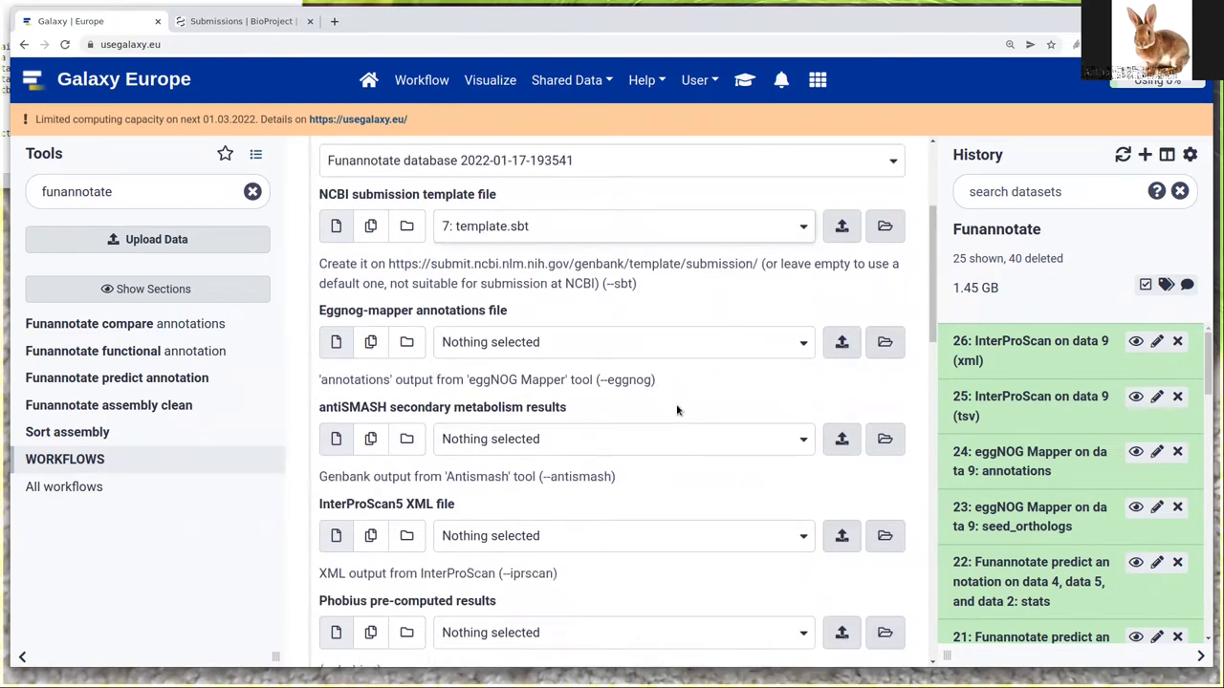
left_click(573, 344)
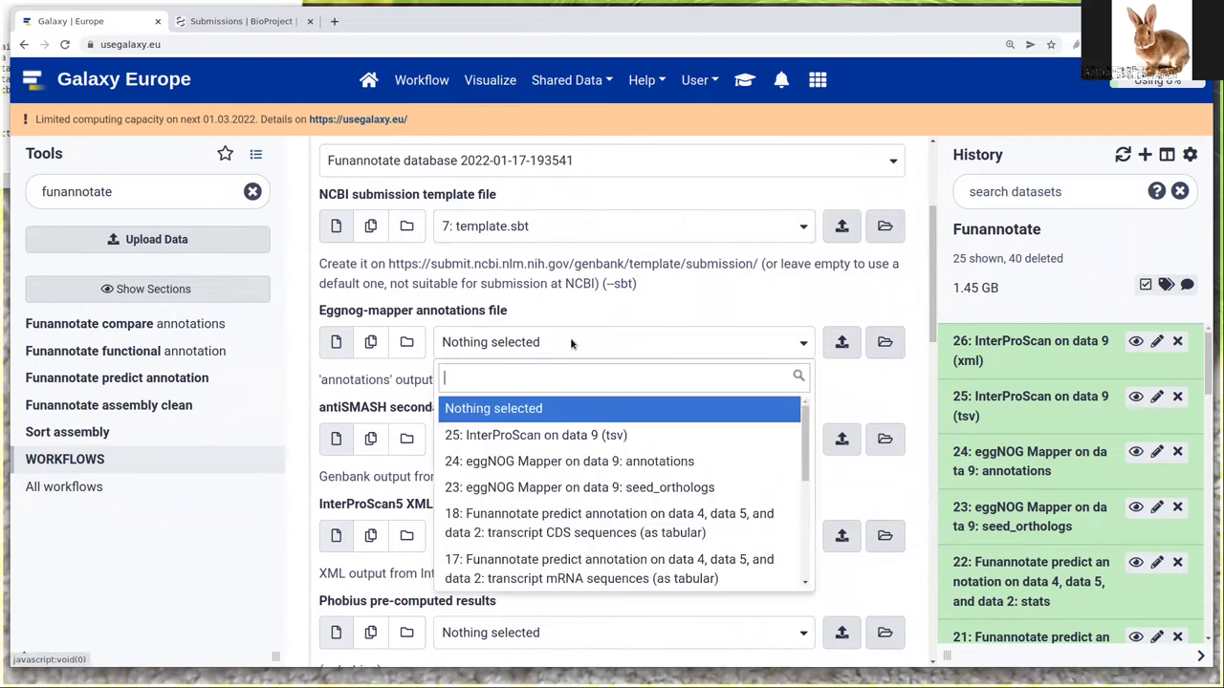
left_click(699, 463)
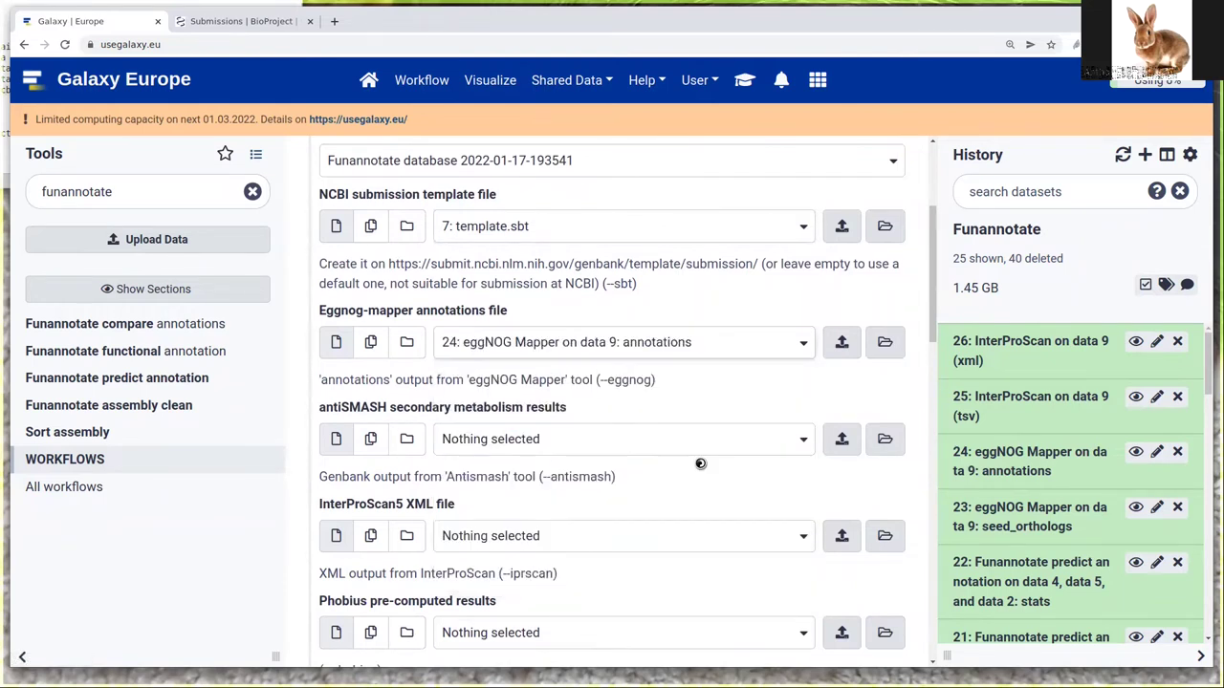
scroll(669, 423, "down", 1)
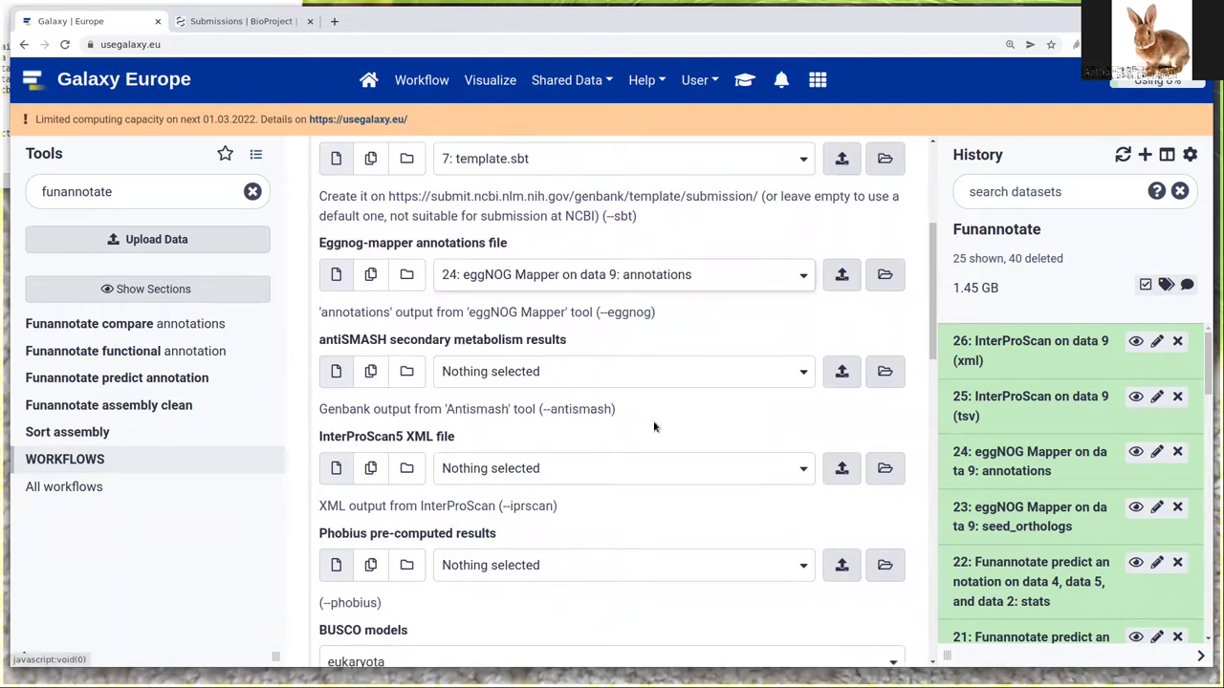
scroll(656, 425, "down", 1)
left_click(508, 433)
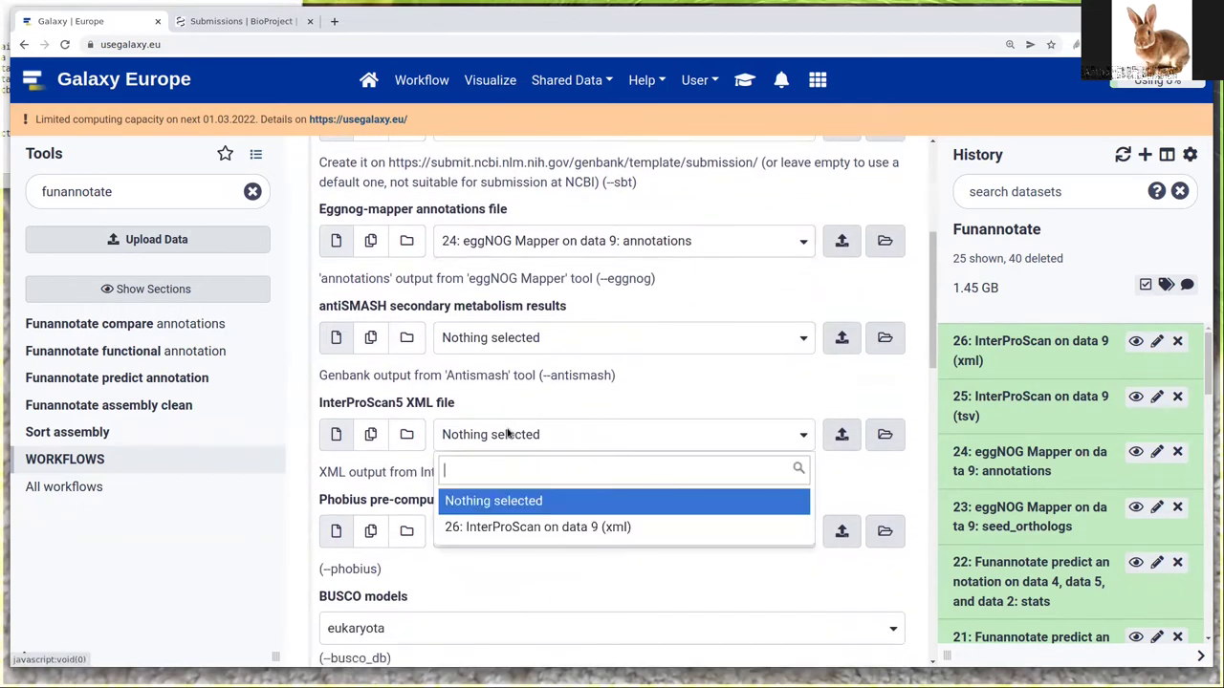
left_click(616, 529)
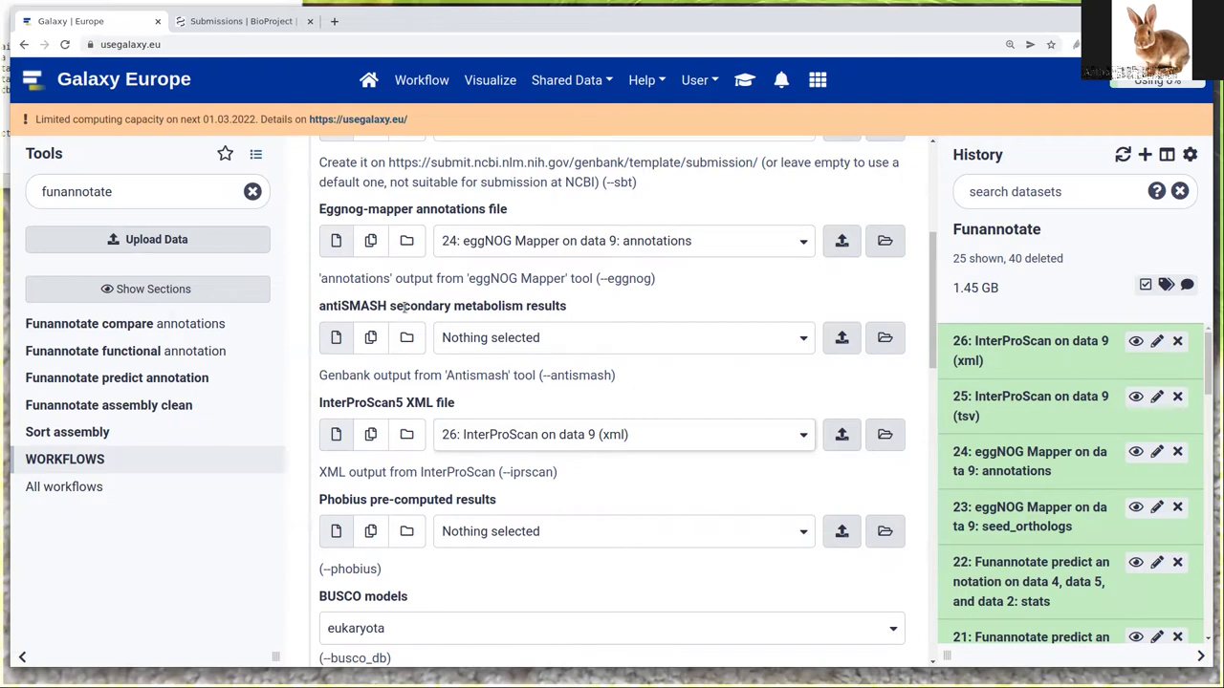
Highlight the antiSMASH and Phobius names in the labels of the optional result inputs
left_click_drag(388, 306, 311, 305)
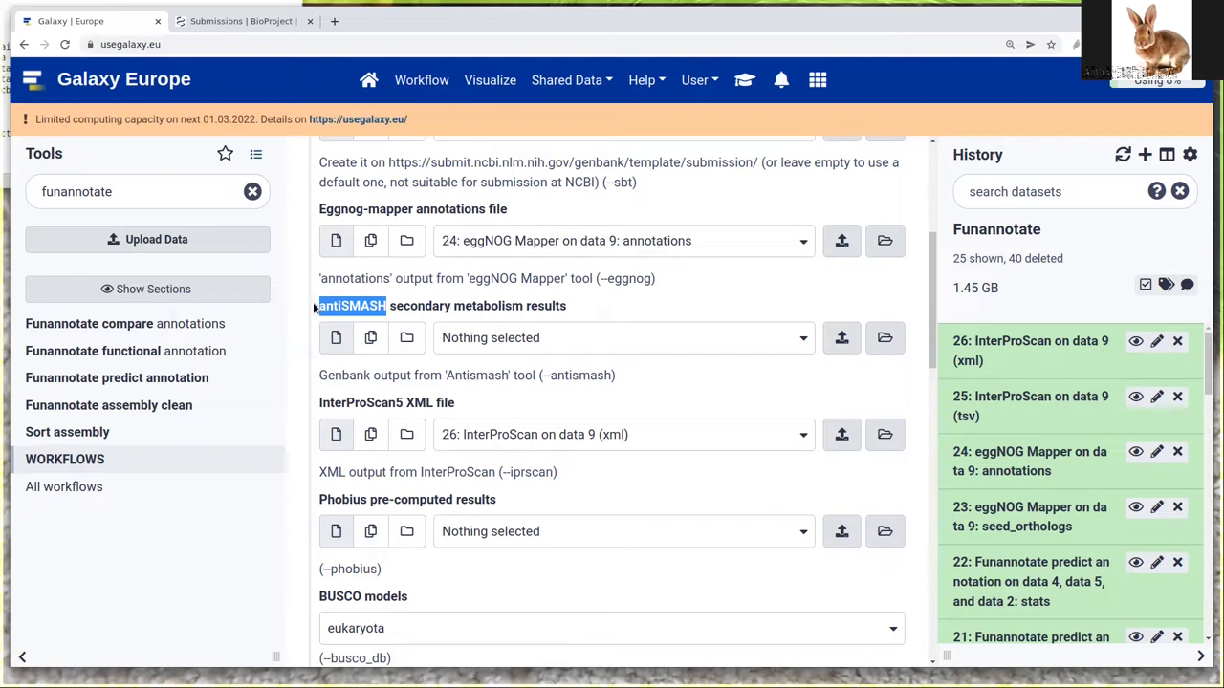
left_click(313, 307)
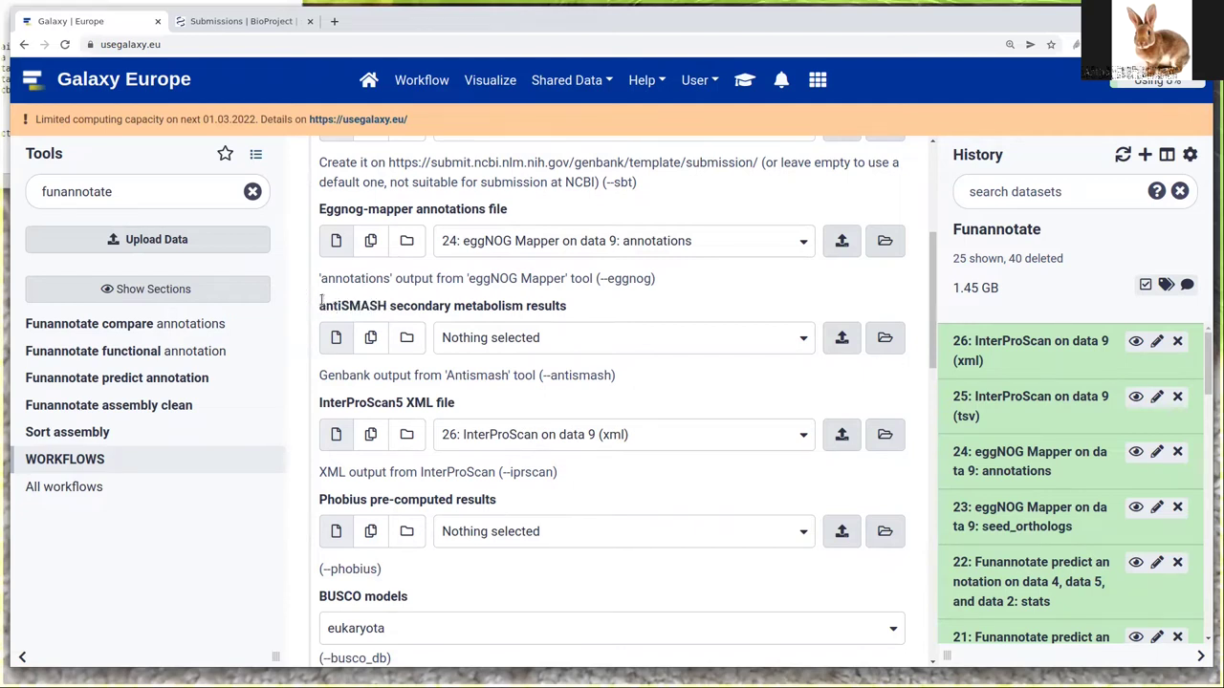
scroll(321, 304, "down", 1)
left_click_drag(320, 432, 367, 432)
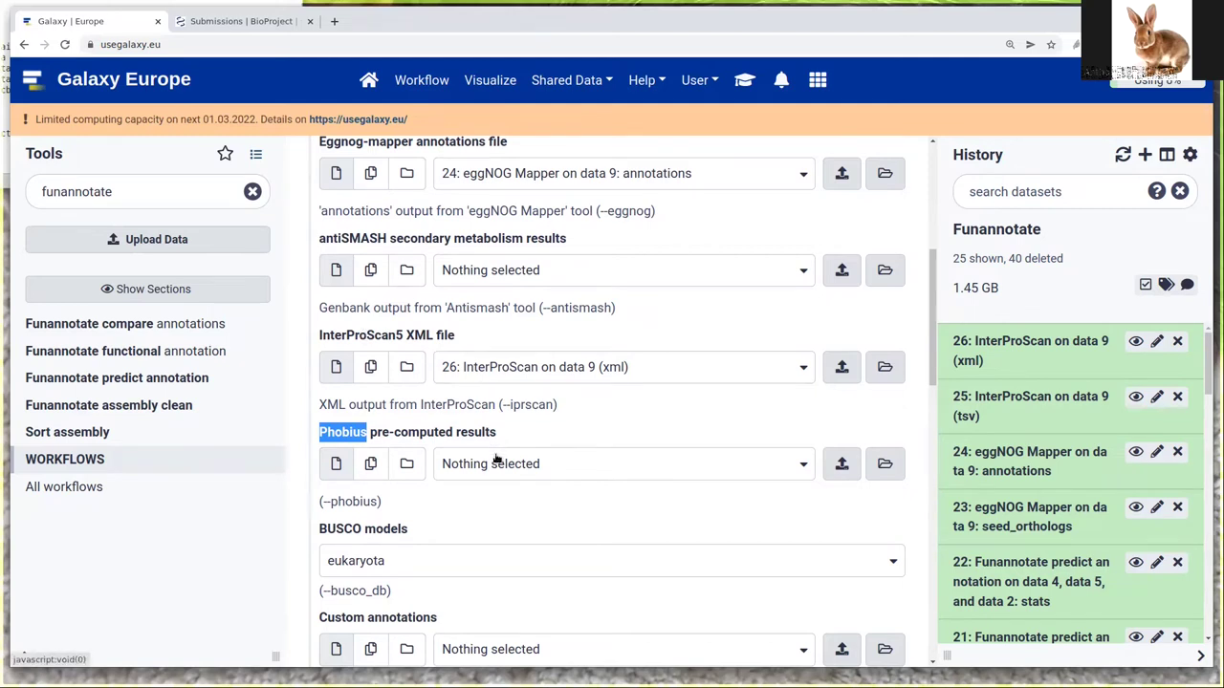
Set the BUSCO models to mucorales (orthodb 10)
scroll(496, 460, "down", 1)
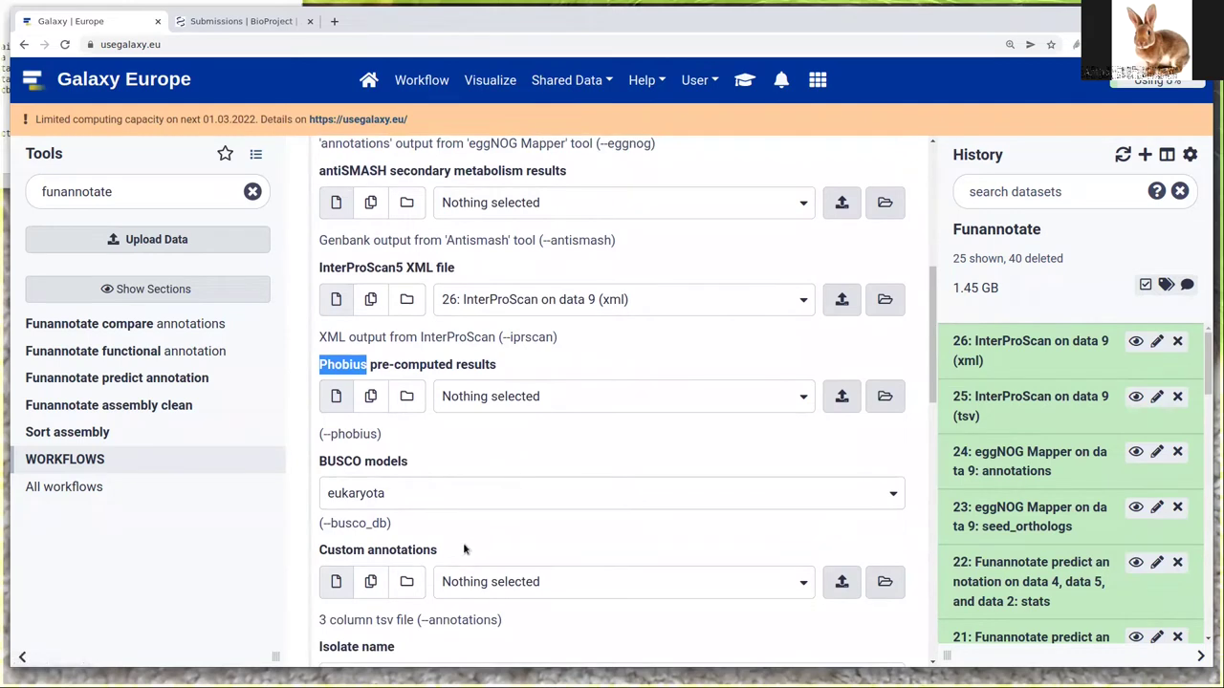
scroll(465, 549, "down", 2)
left_click(418, 360)
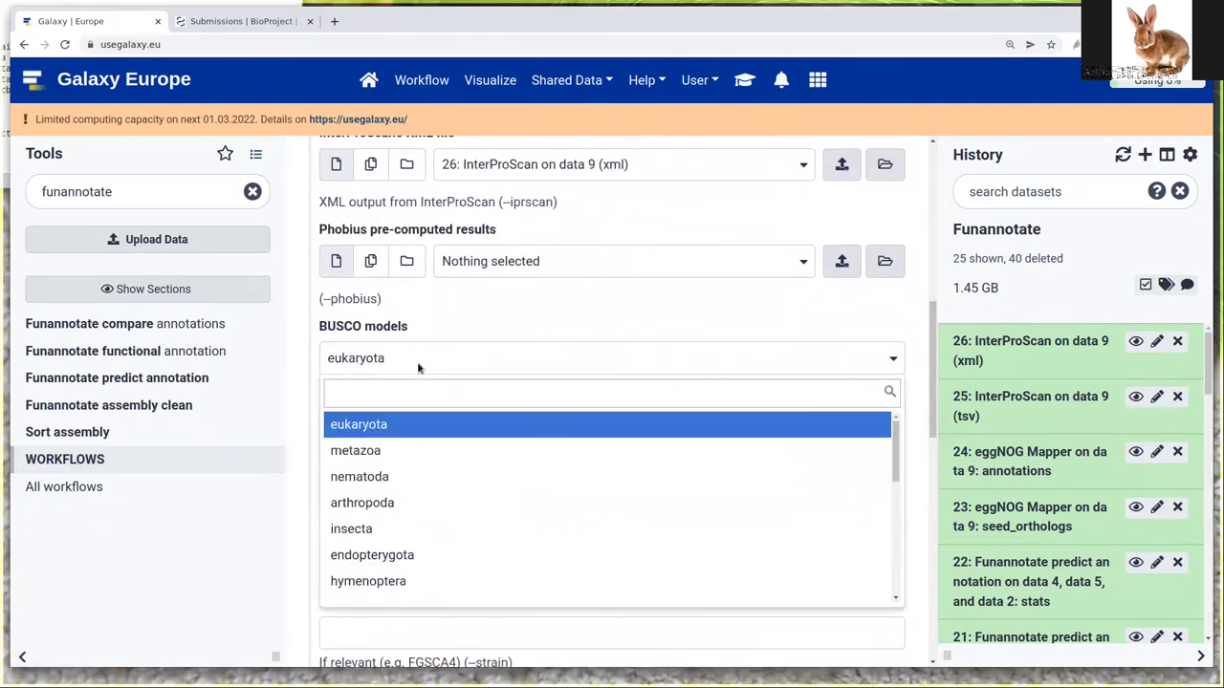
type("muco")
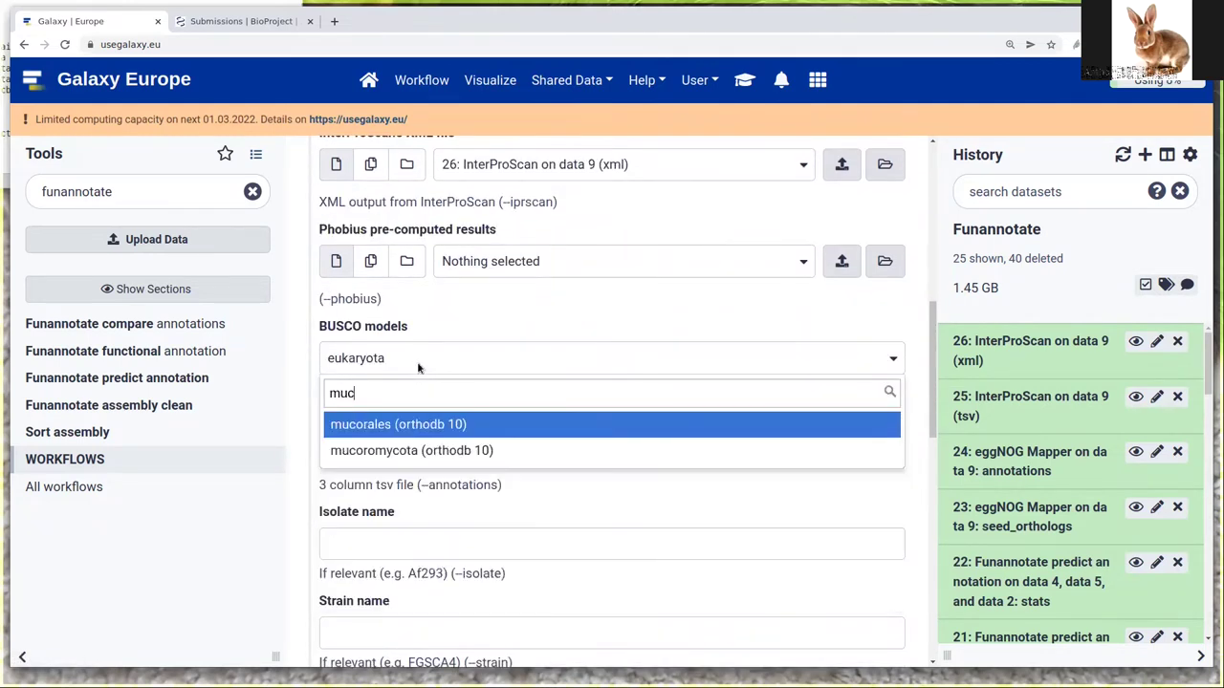
left_click(411, 423)
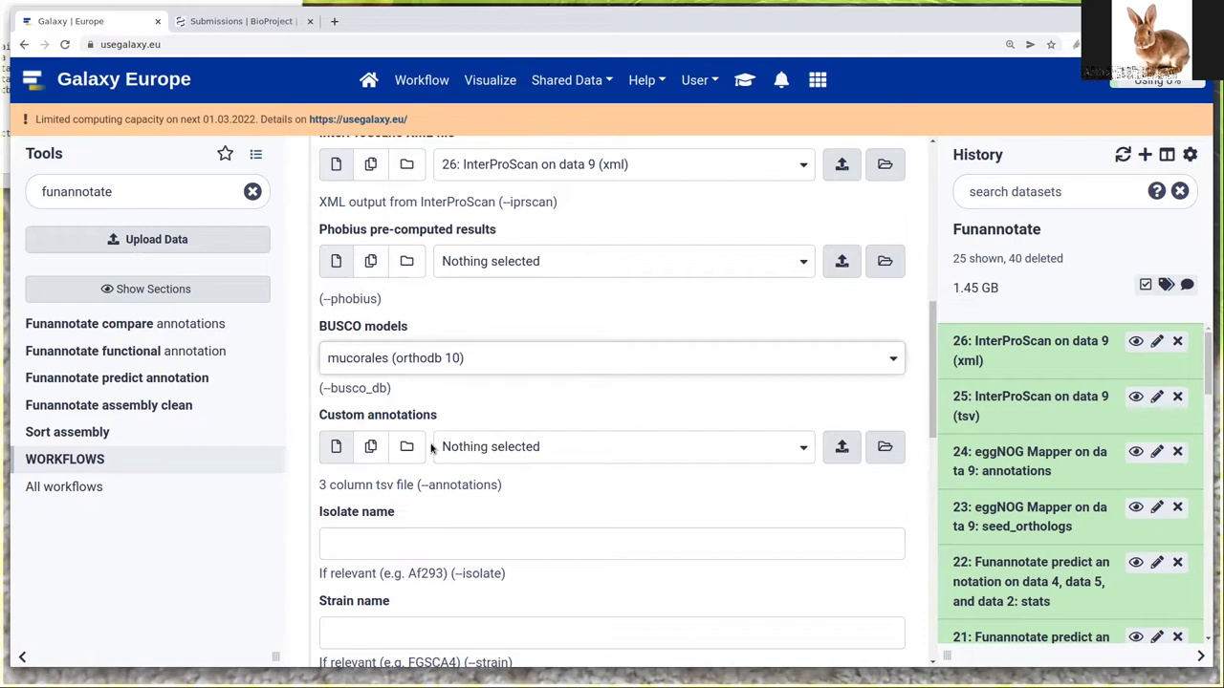
Enter muc1 as the strain name and MMUCEDO_ as the NCBI locus_tag for renaming the gene models
scroll(452, 480, "down", 3)
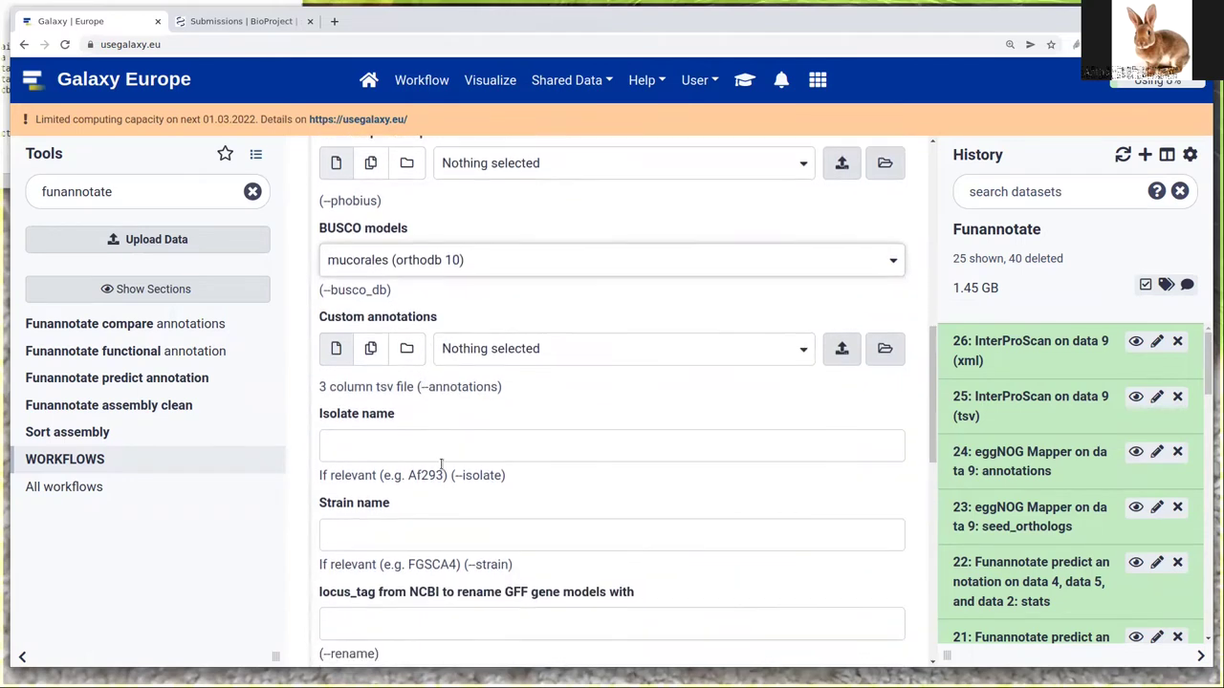
left_click(407, 489)
type("muc1")
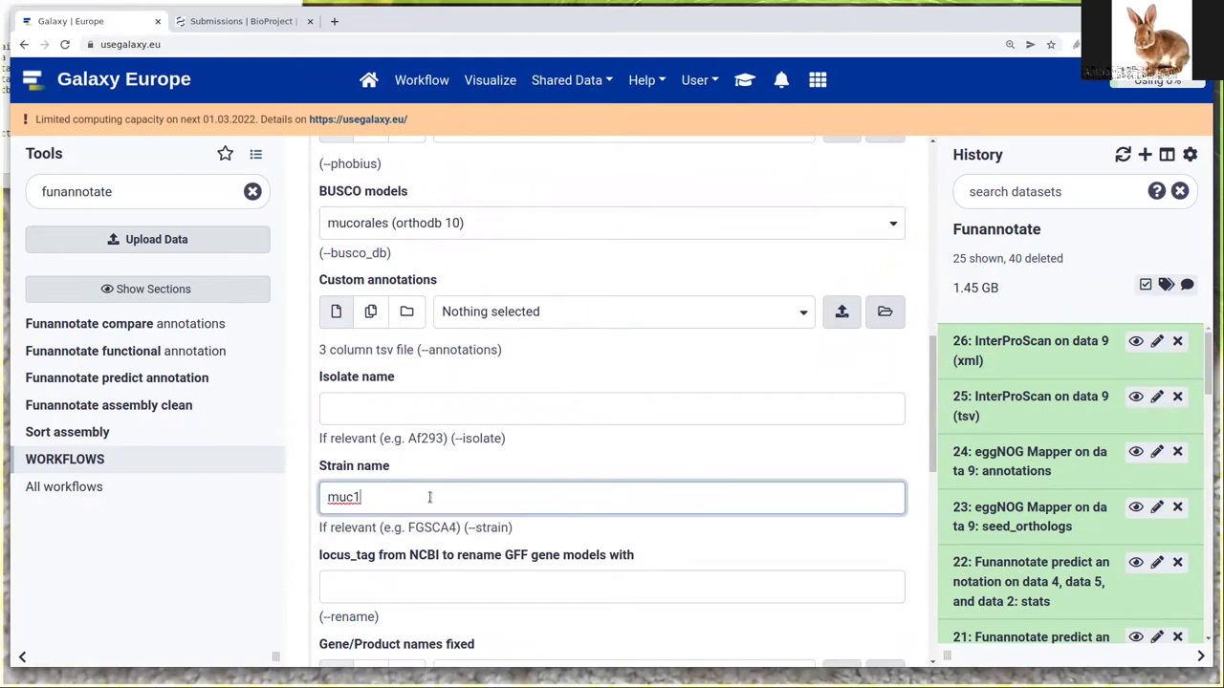
scroll(411, 492, "down", 5)
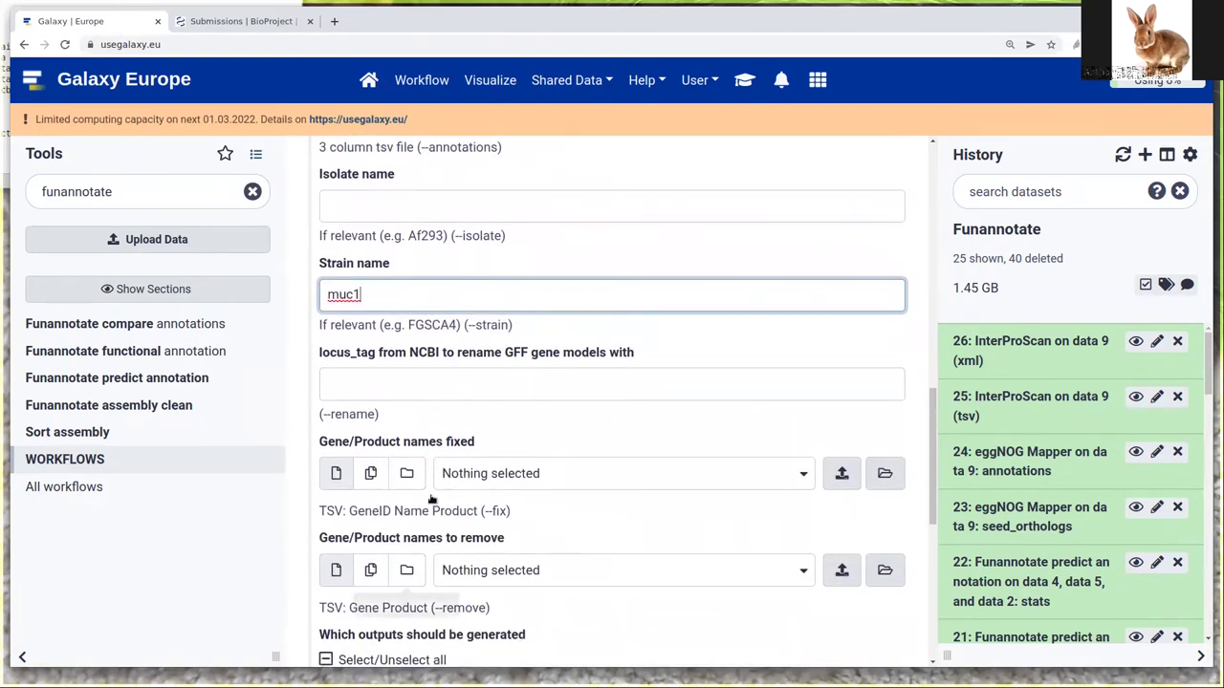
left_click(473, 394)
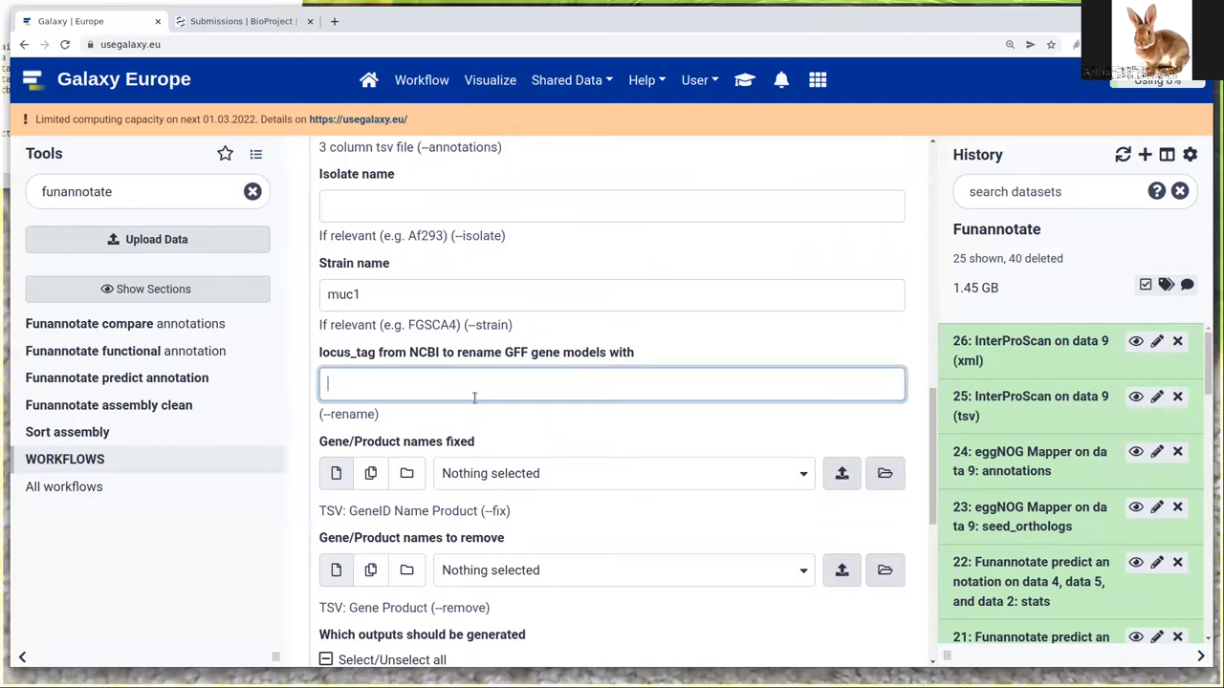
type("MMUCEDO_")
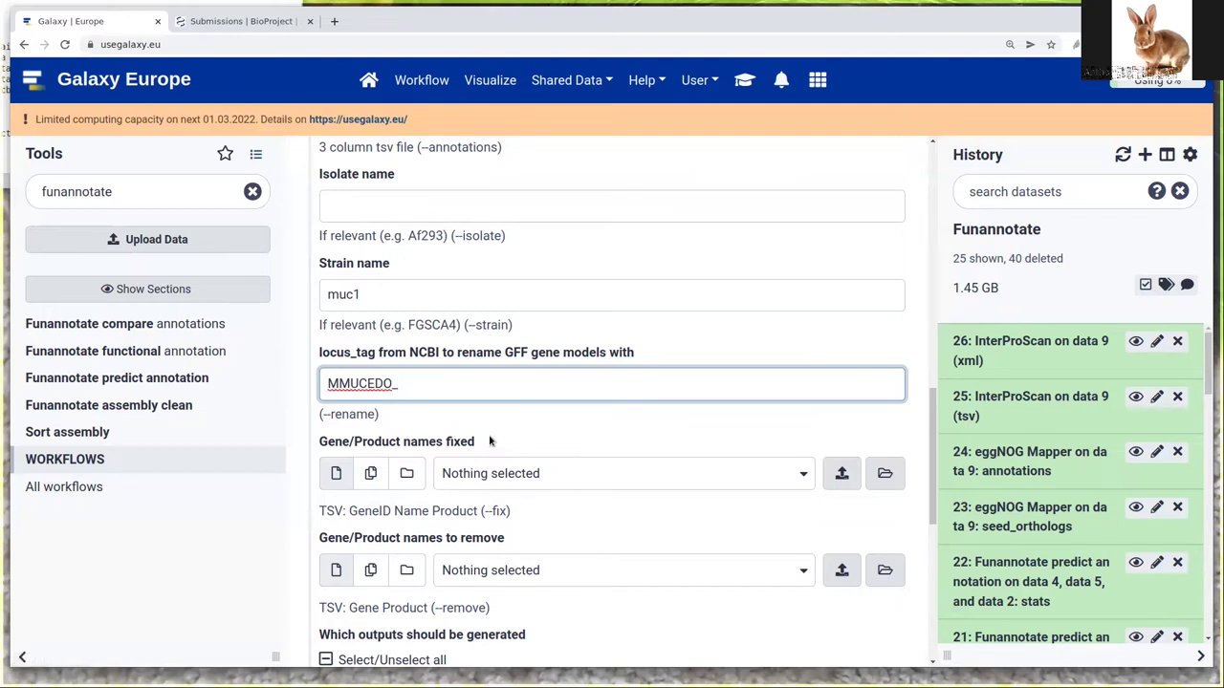
Select all available outputs for generation and run the Funannotate functional annotation job
scroll(487, 440, "down", 2)
scroll(521, 473, "down", 2)
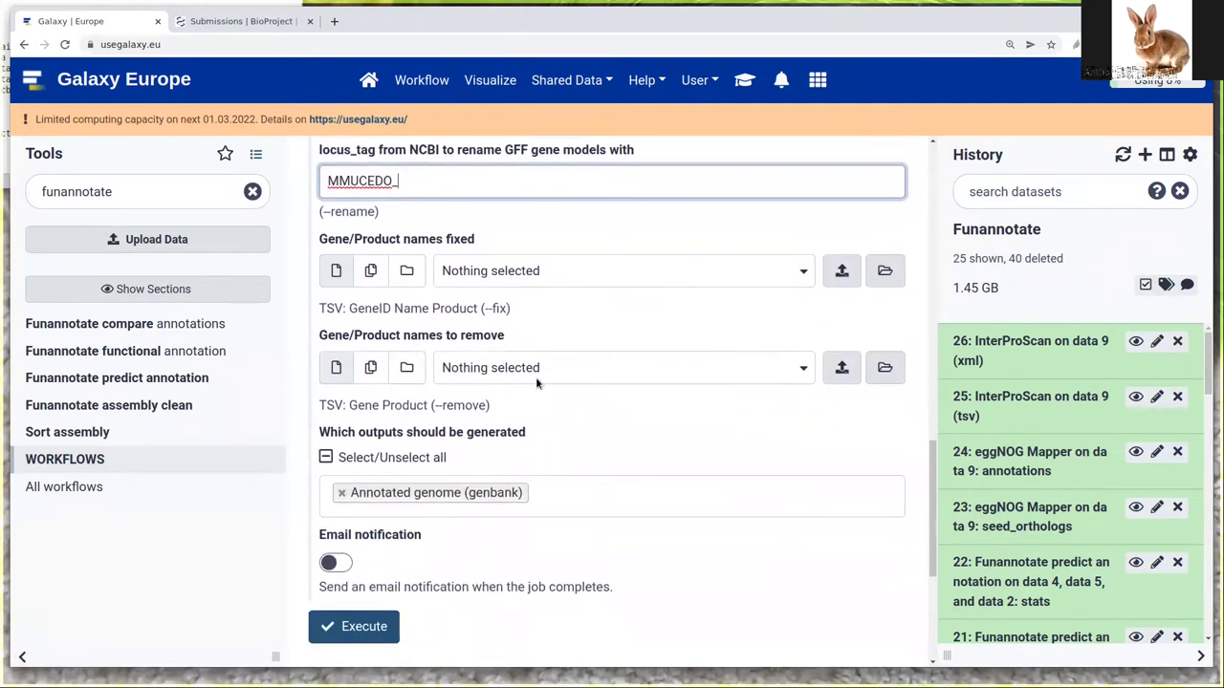
scroll(578, 342, "down", 2)
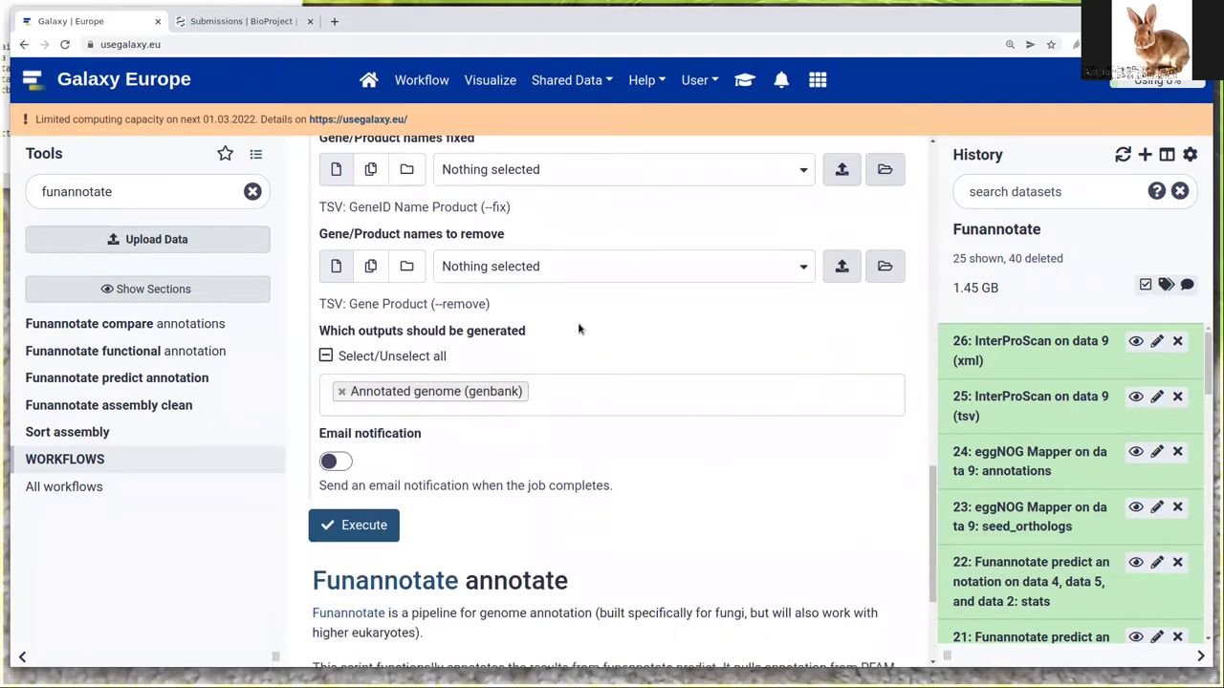
left_click(326, 361)
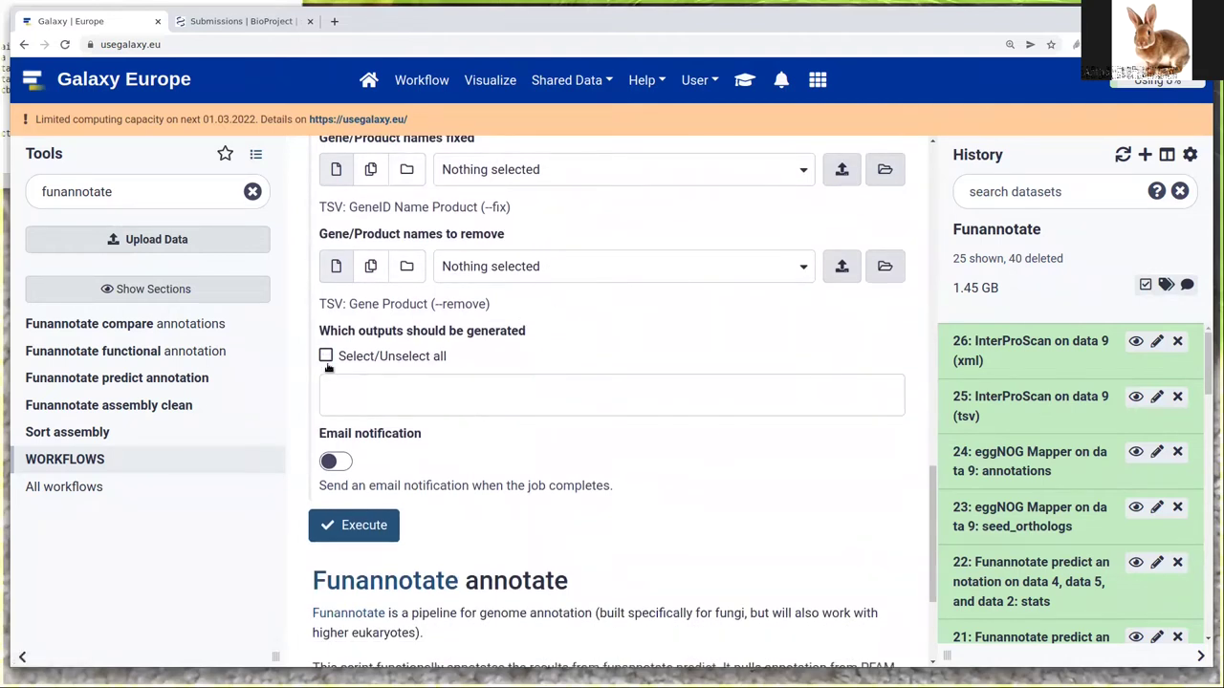
left_click(326, 356)
scroll(564, 454, "down", 1)
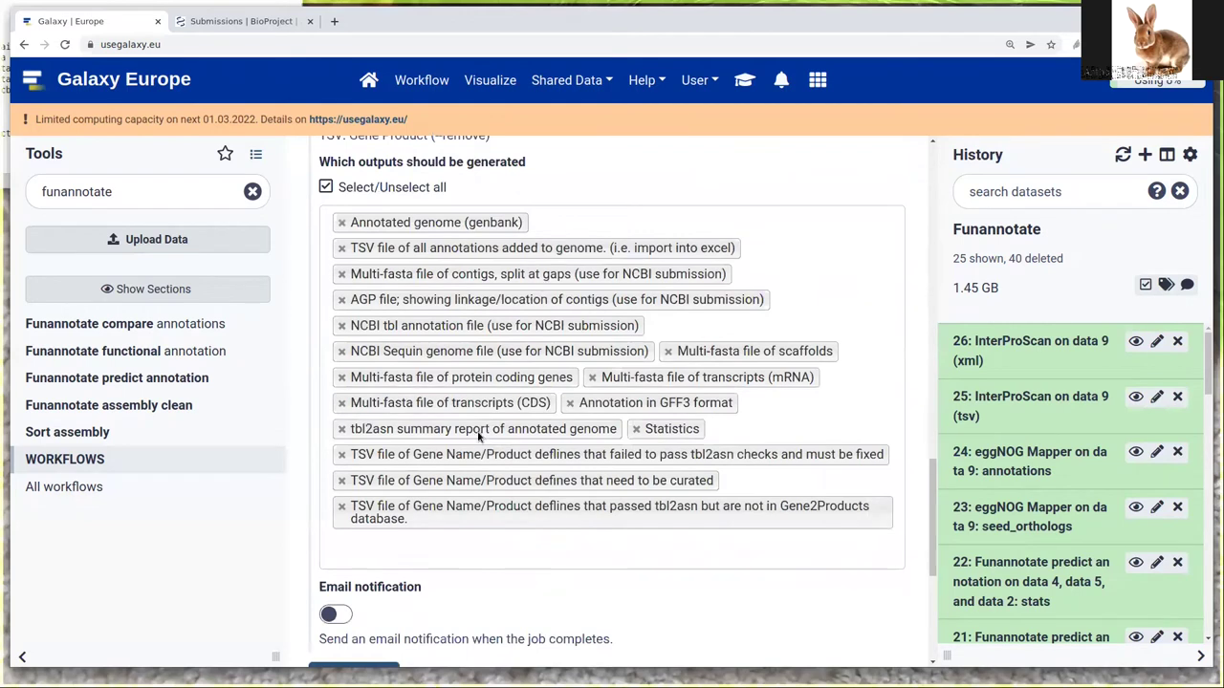
scroll(478, 435, "down", 1)
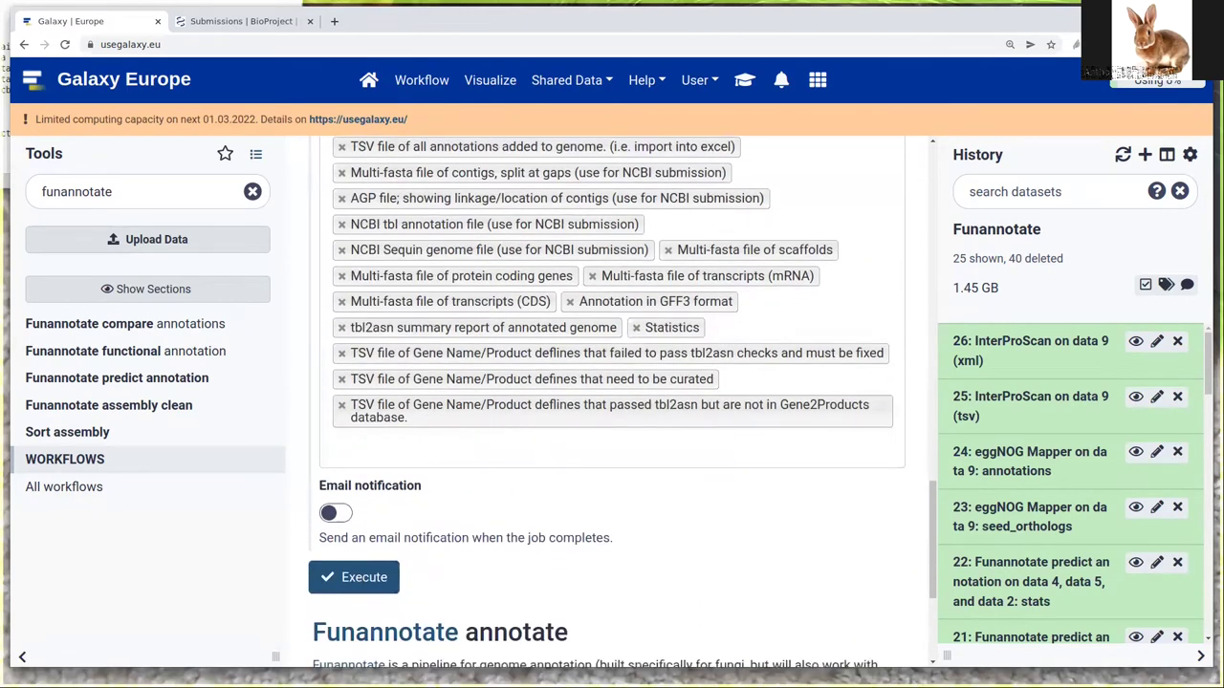
left_click(365, 579)
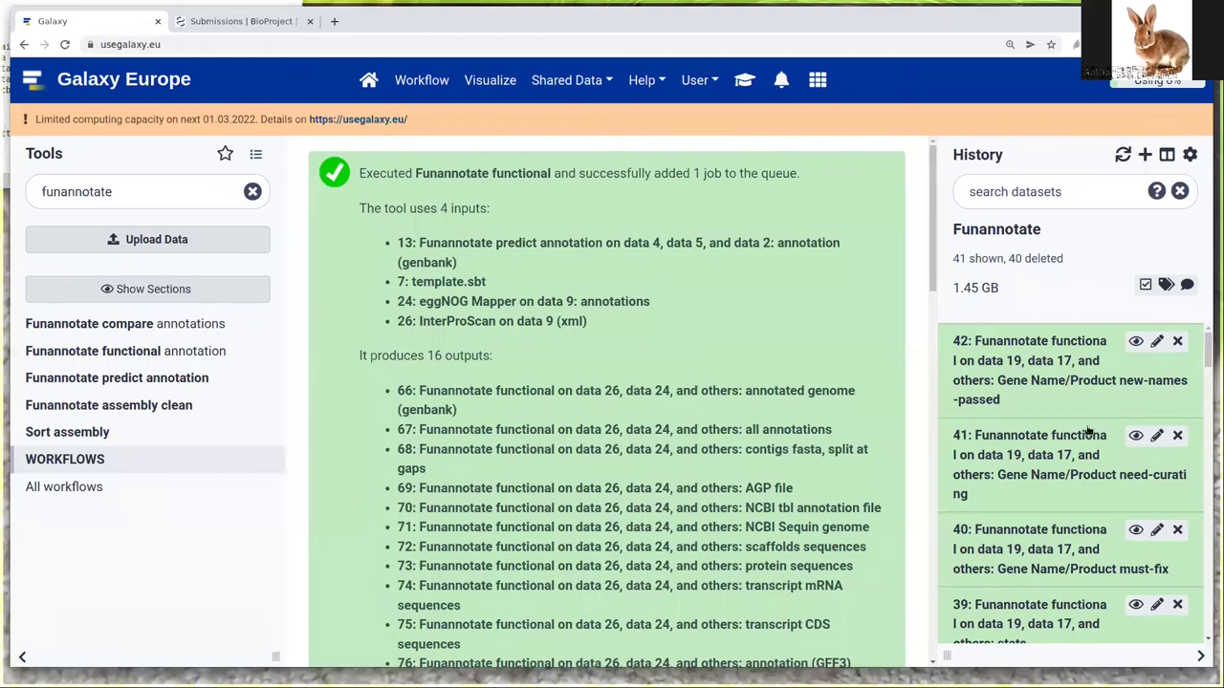
scroll(1071, 449, "down", 6)
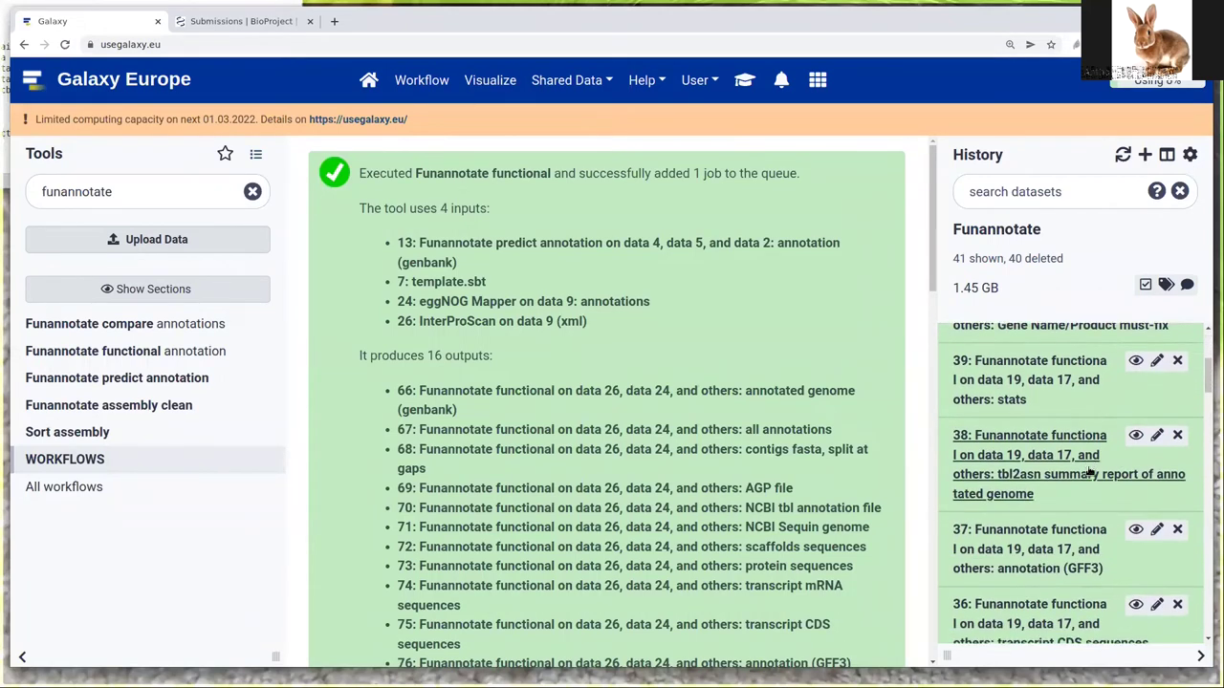
Open the annotated genome (genbank) output of the finished Funannotate run and read from its header through the FUN_000004 record
scroll(1088, 469, "down", 4)
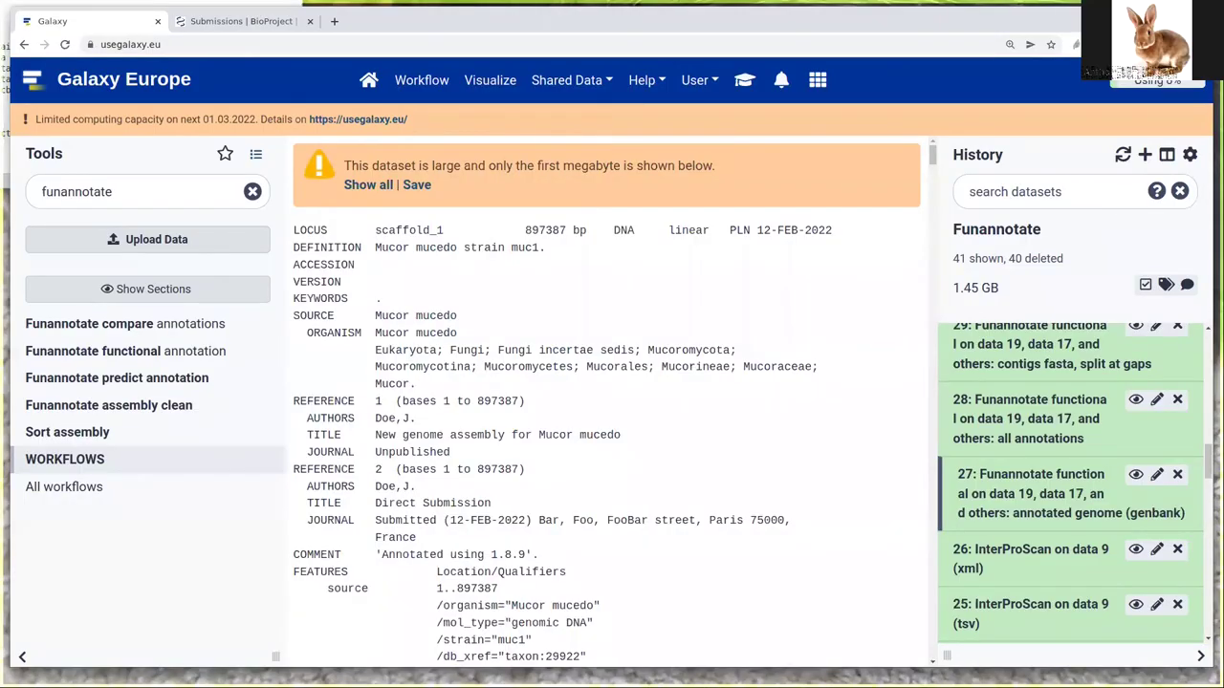
scroll(626, 440, "down", 3)
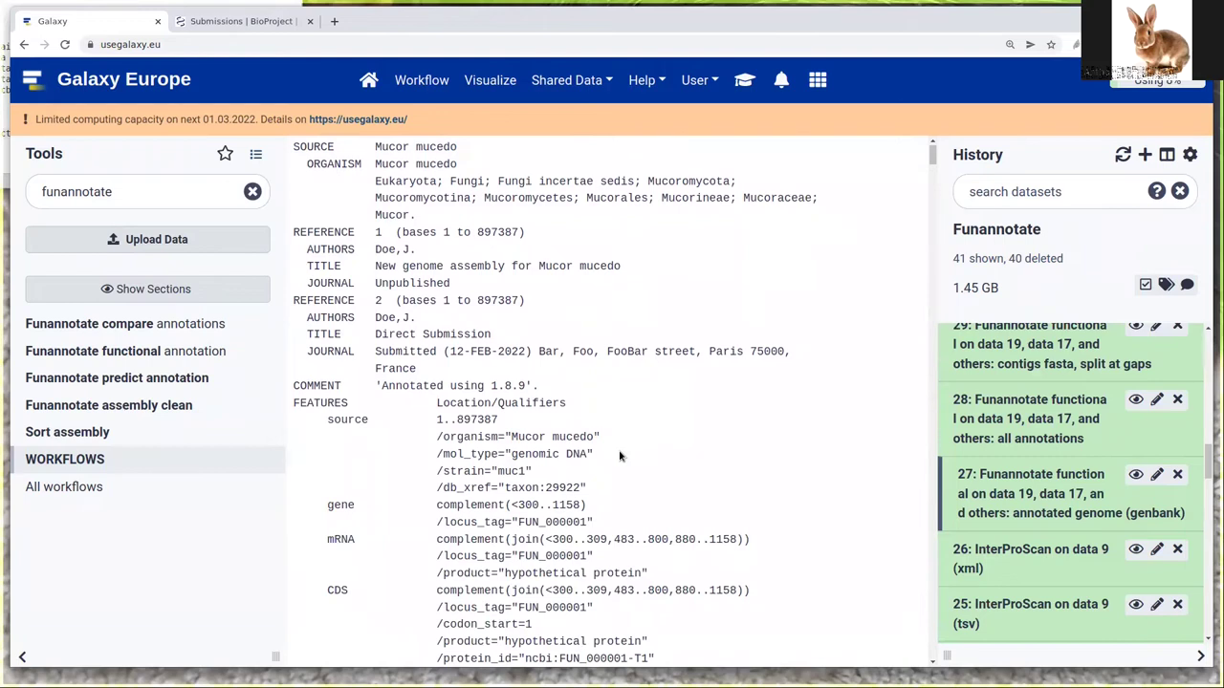
scroll(620, 456, "down", 5)
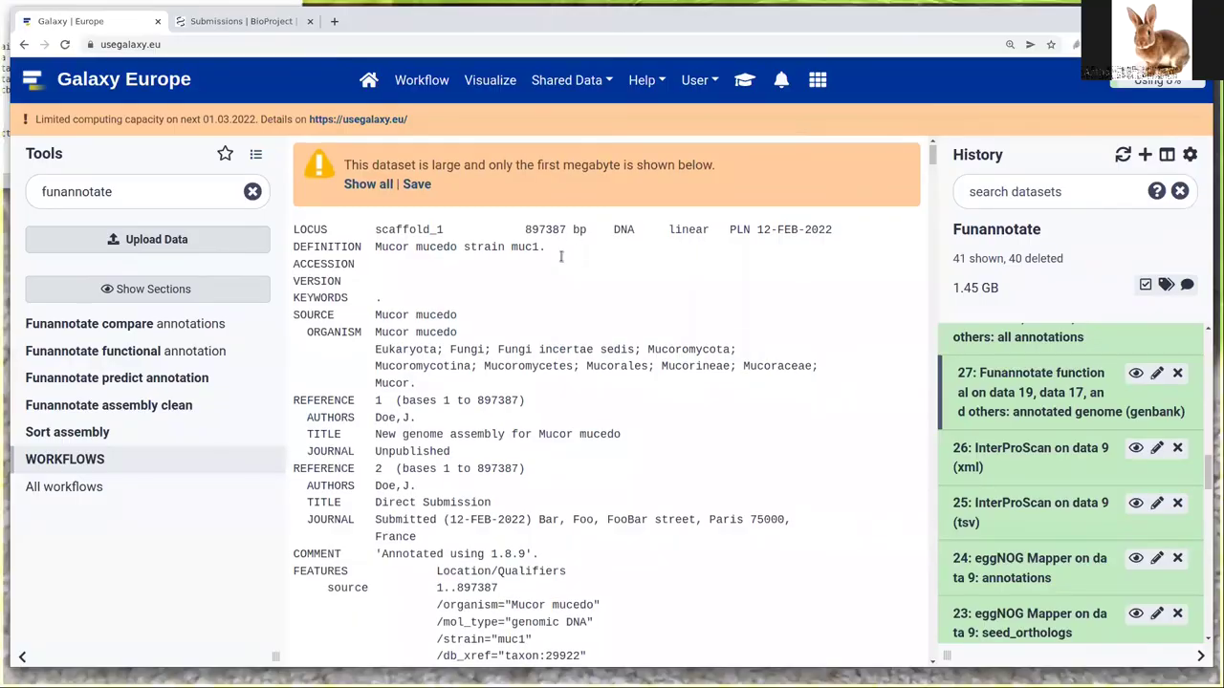
scroll(569, 248, "down", 2)
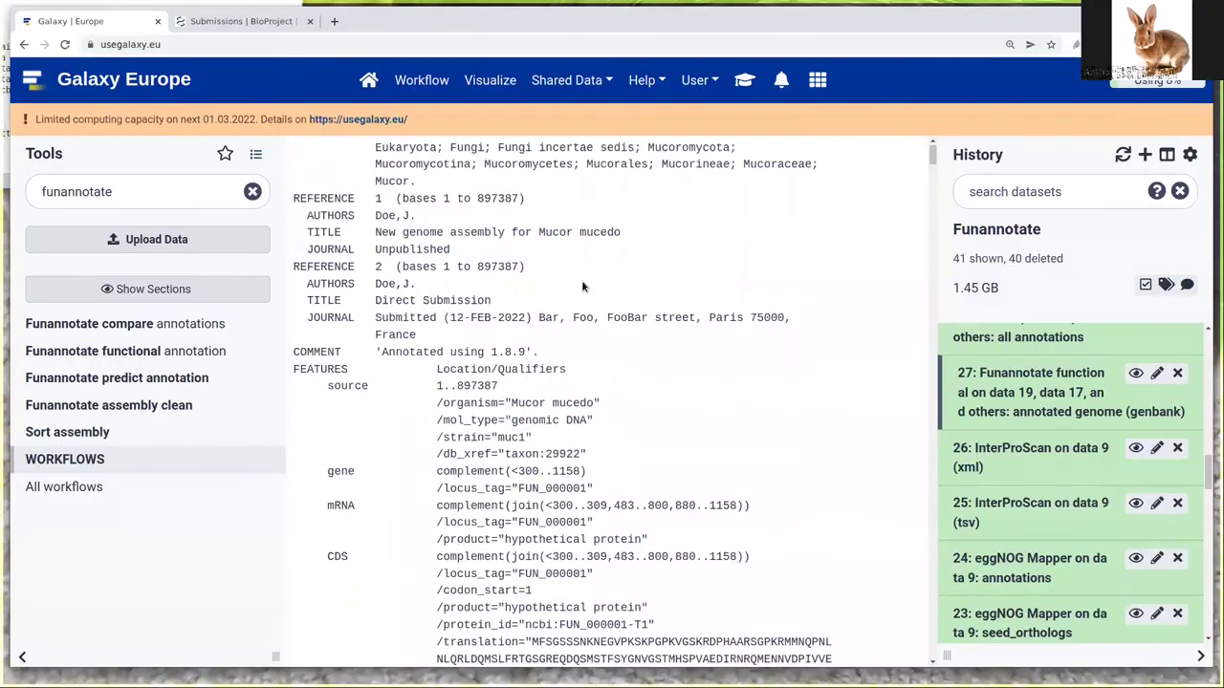
scroll(597, 335, "down", 5)
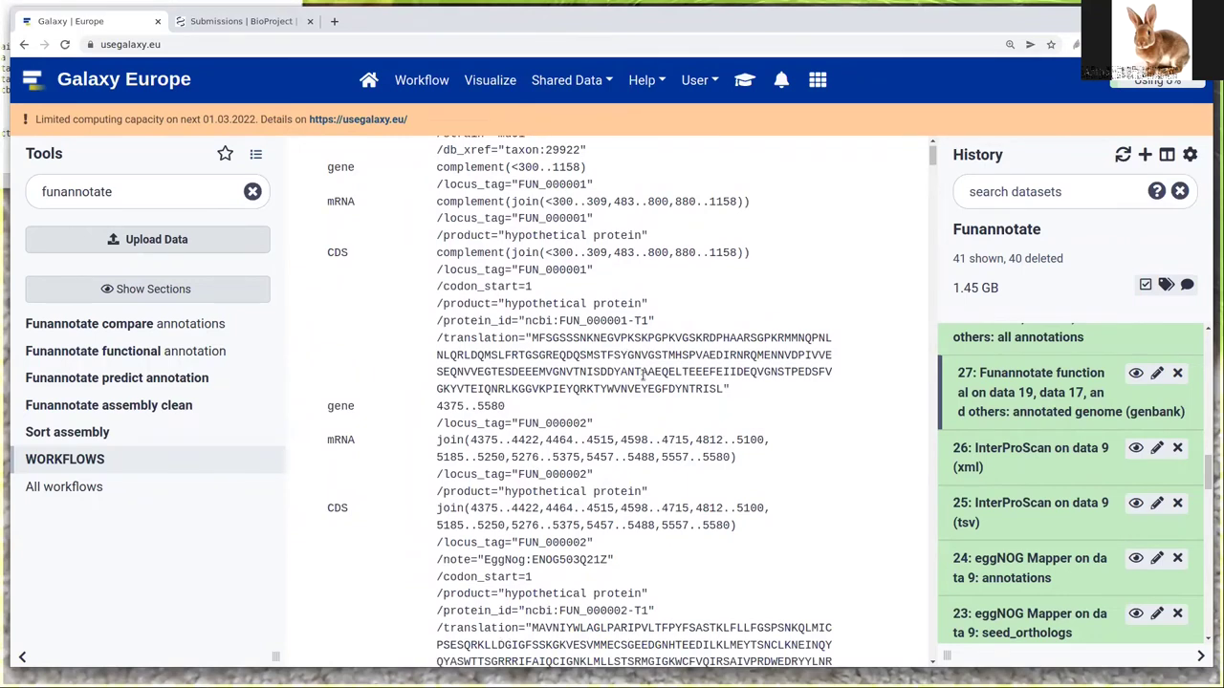
scroll(643, 375, "down", 7)
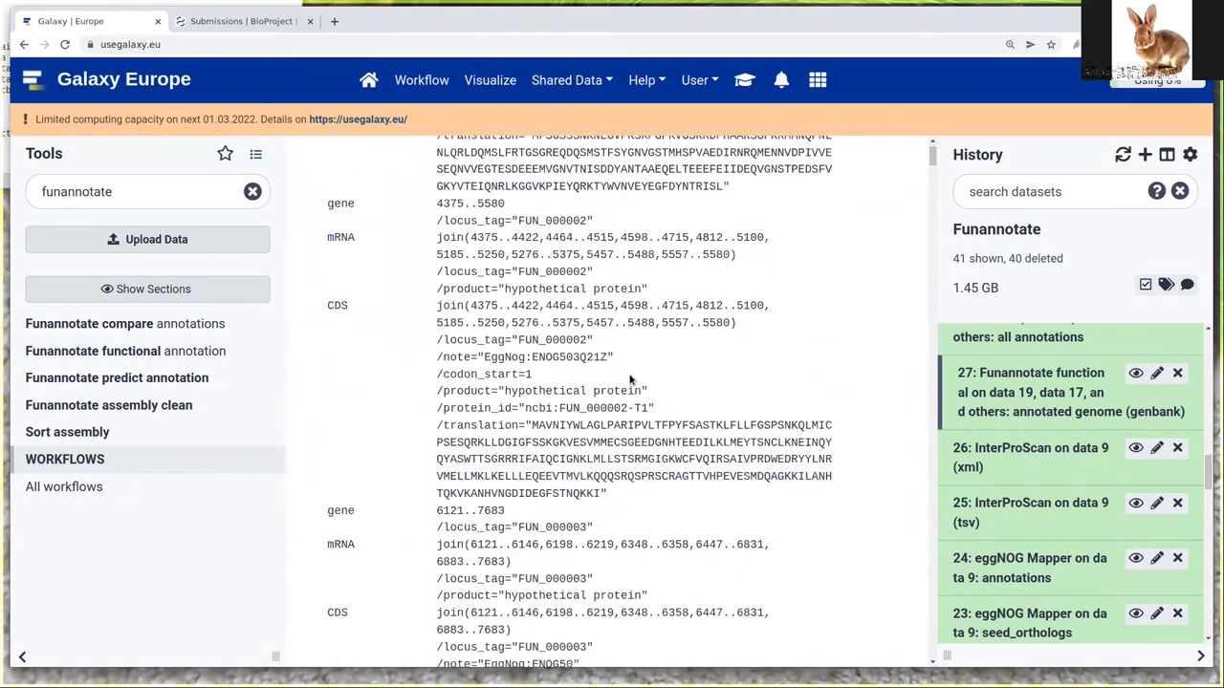
scroll(630, 379, "down", 5)
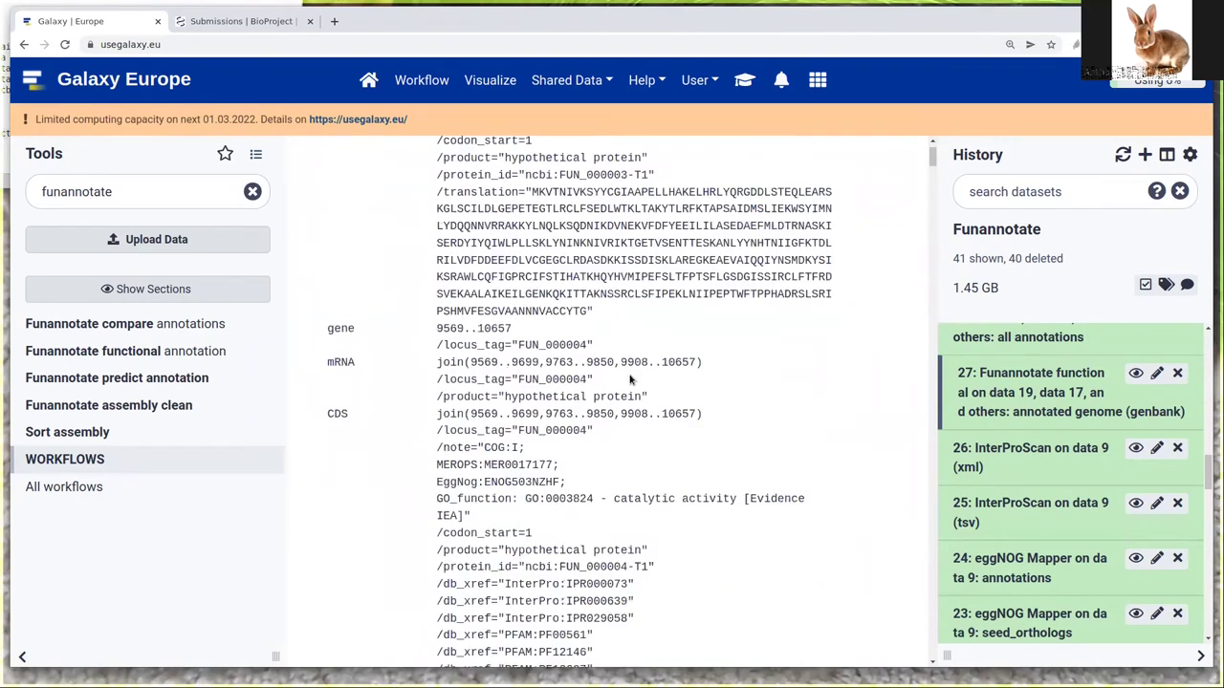
scroll(629, 379, "down", 3)
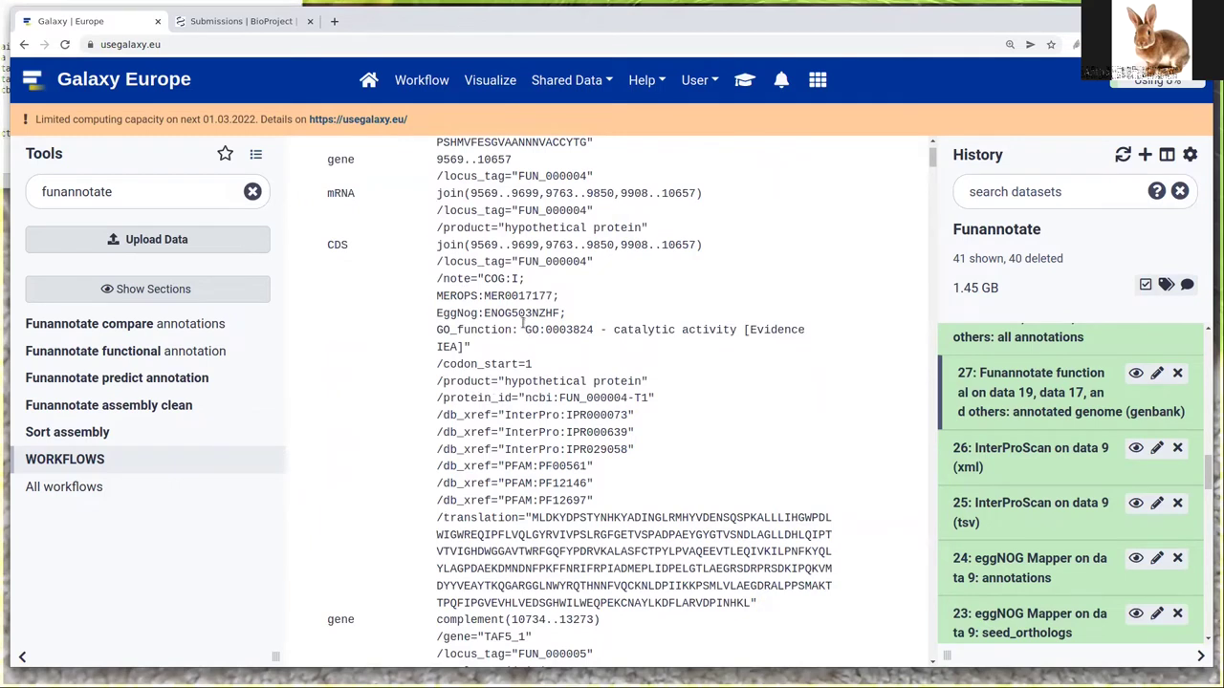
Highlight the GO term, the EggNog identifier and the first InterPro cross-reference in the FUN_000004 CDS record
left_click_drag(523, 329, 596, 329)
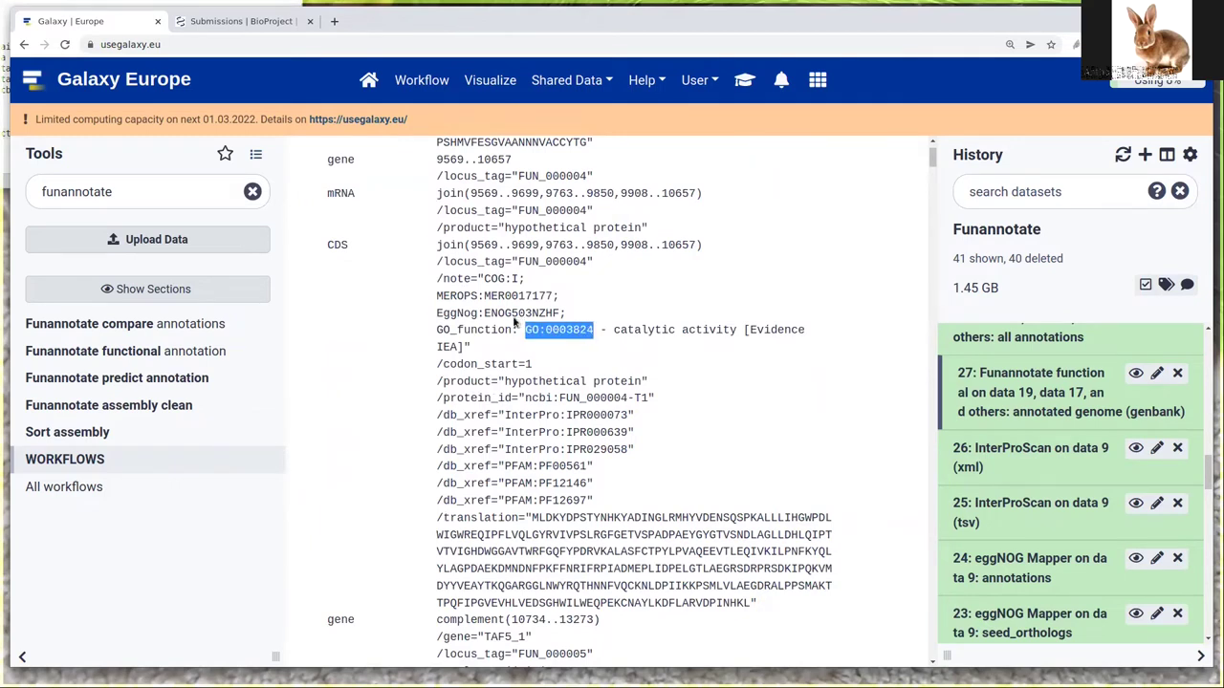
left_click_drag(483, 314, 560, 313)
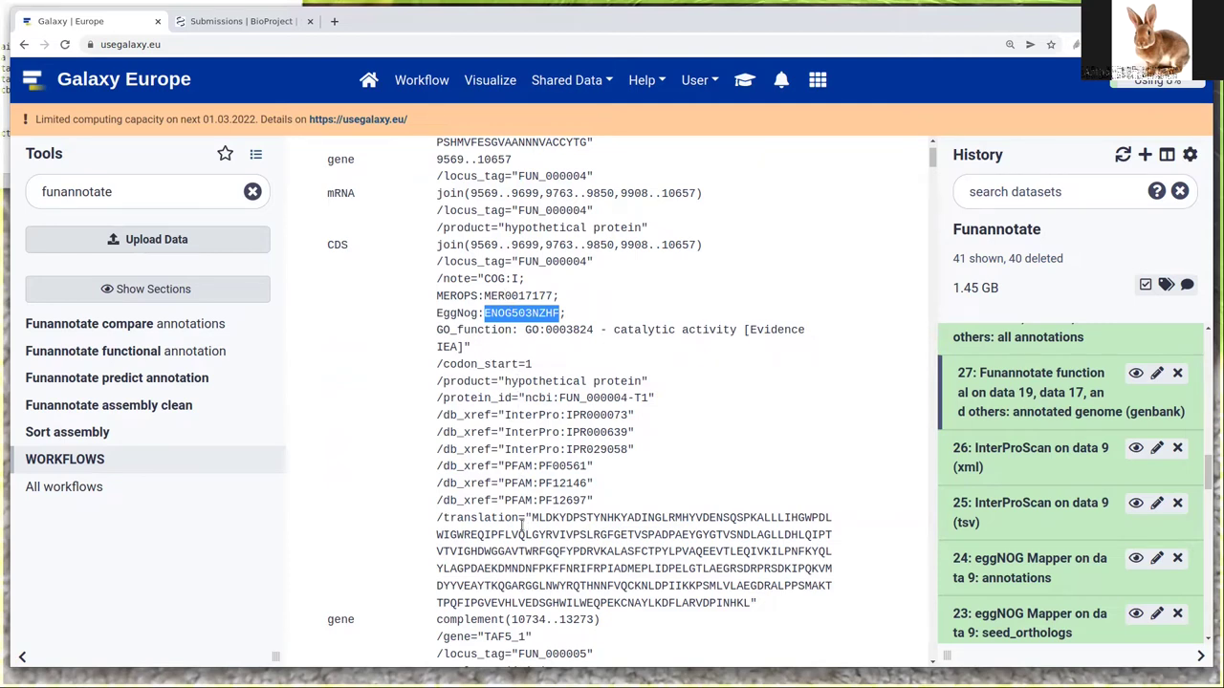
left_click_drag(505, 414, 558, 414)
Review the FUN_000005 record in the GenBank output and highlight its gene name TAF5_1
scroll(571, 478, "down", 1)
scroll(571, 478, "down", 3)
scroll(660, 519, "down", 2)
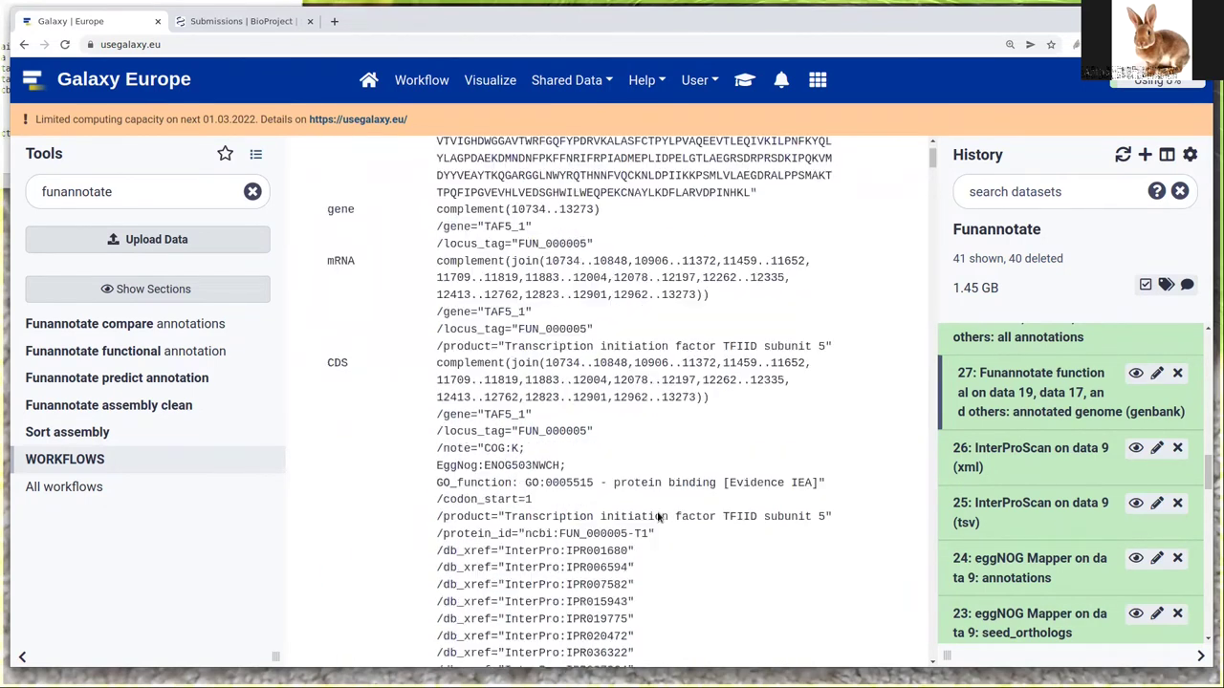
scroll(660, 519, "down", 3)
scroll(513, 239, "up", 3)
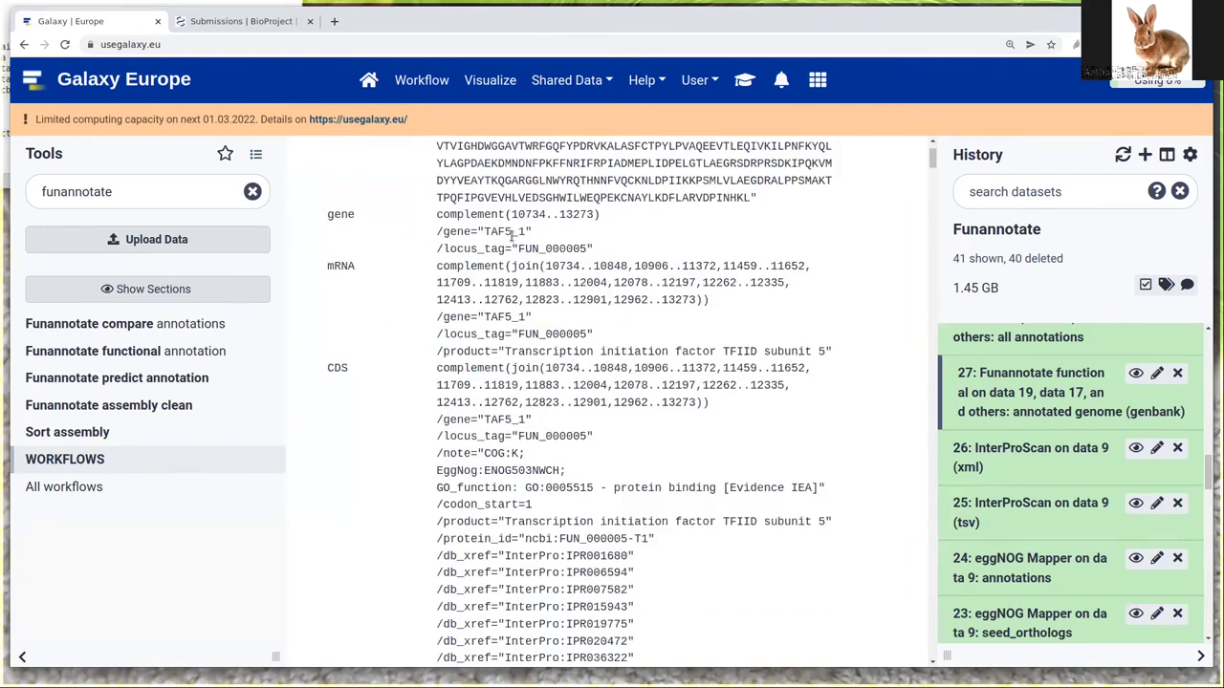
double_click(513, 233)
Go back to the FUN_000004 gene record and highlight the FUN prefix of its locus_tag
scroll(727, 524, "up", 3)
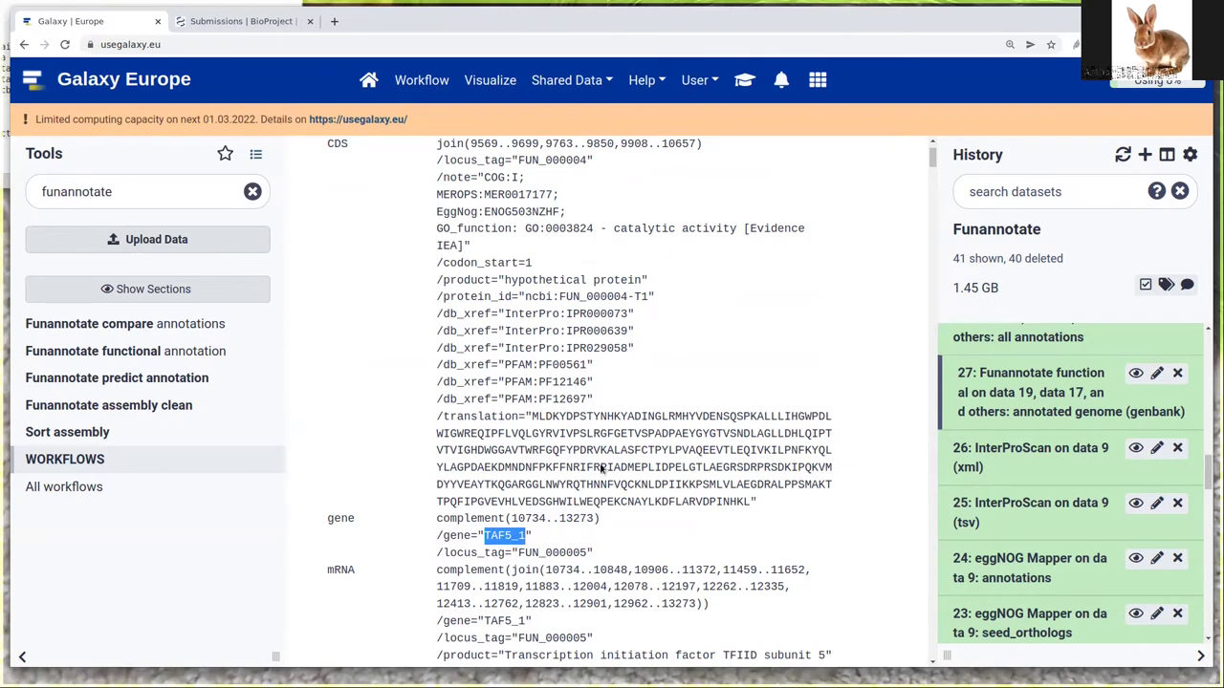
scroll(602, 468, "up", 3)
left_click_drag(517, 345, 538, 345)
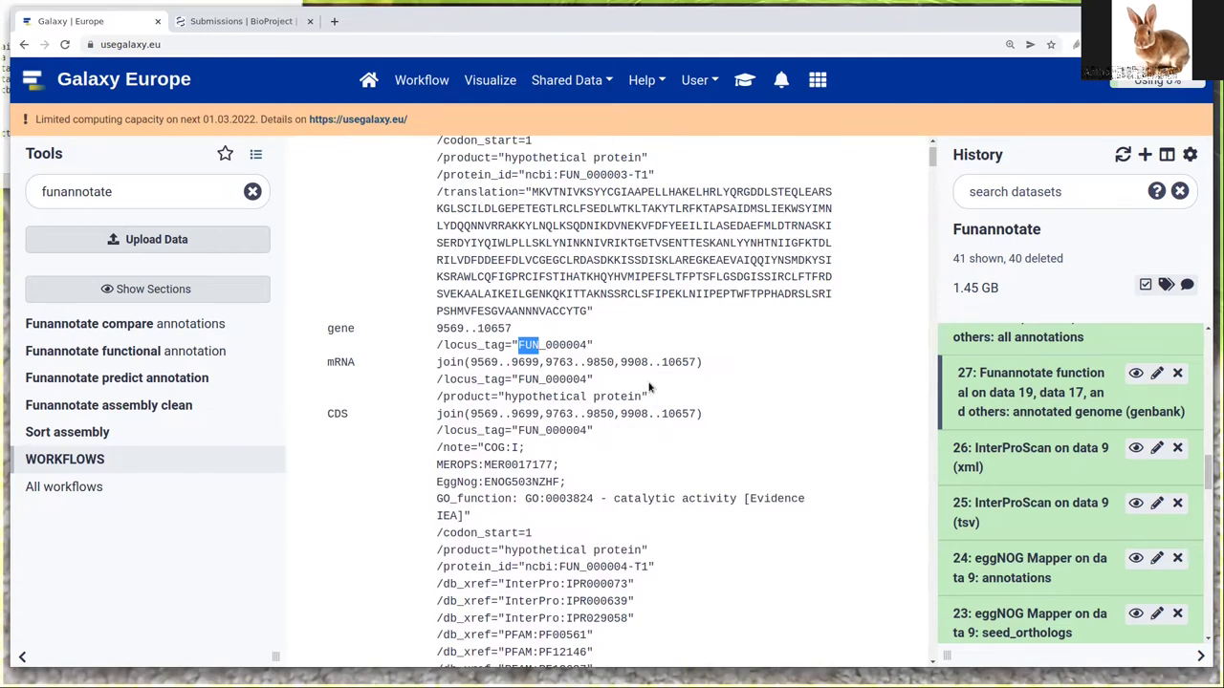
left_click(520, 345)
left_click_drag(520, 344, 539, 346)
View the all annotations table from the finished Funannotate functional run
scroll(1004, 449, "up", 2)
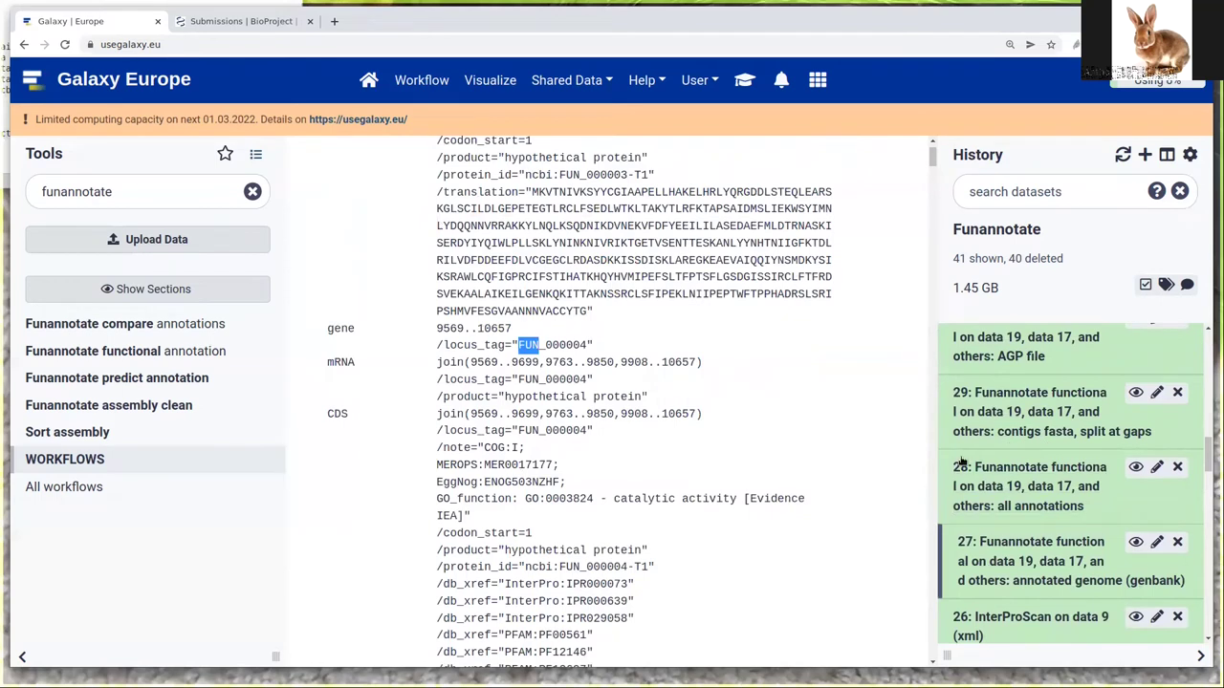
left_click(1135, 469)
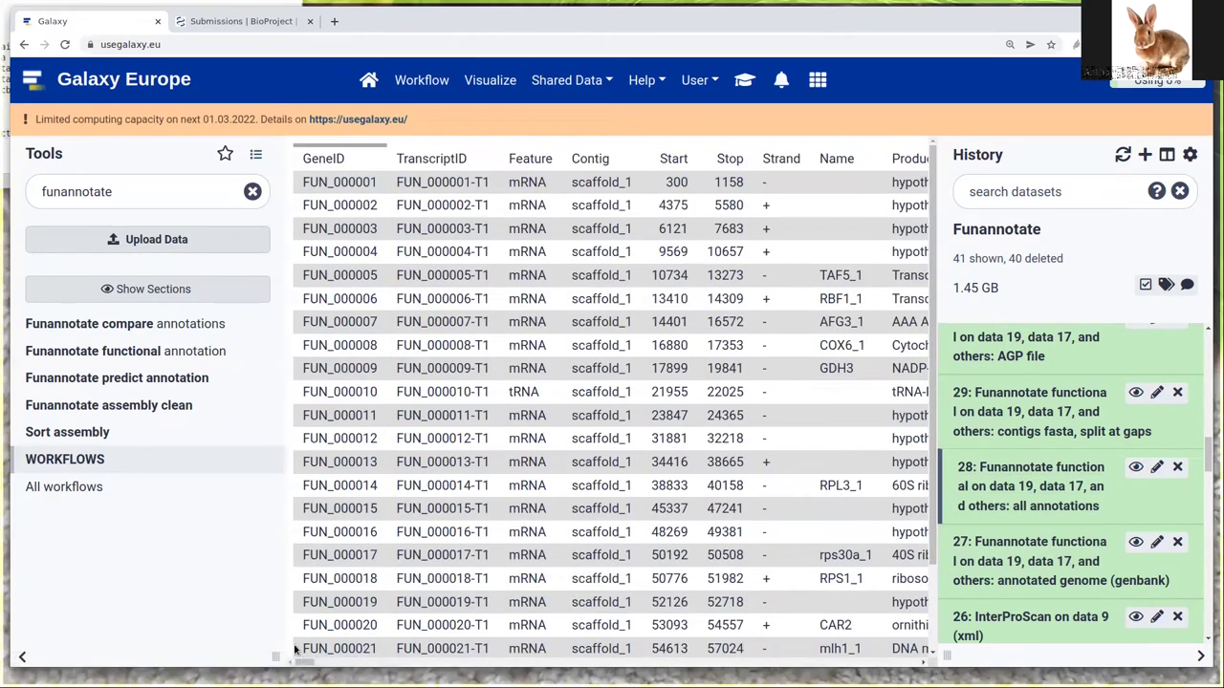
mouse_move(300, 663)
left_mouse_down()
mouse_move(321, 666)
mouse_move(280, 665)
left_mouse_up()
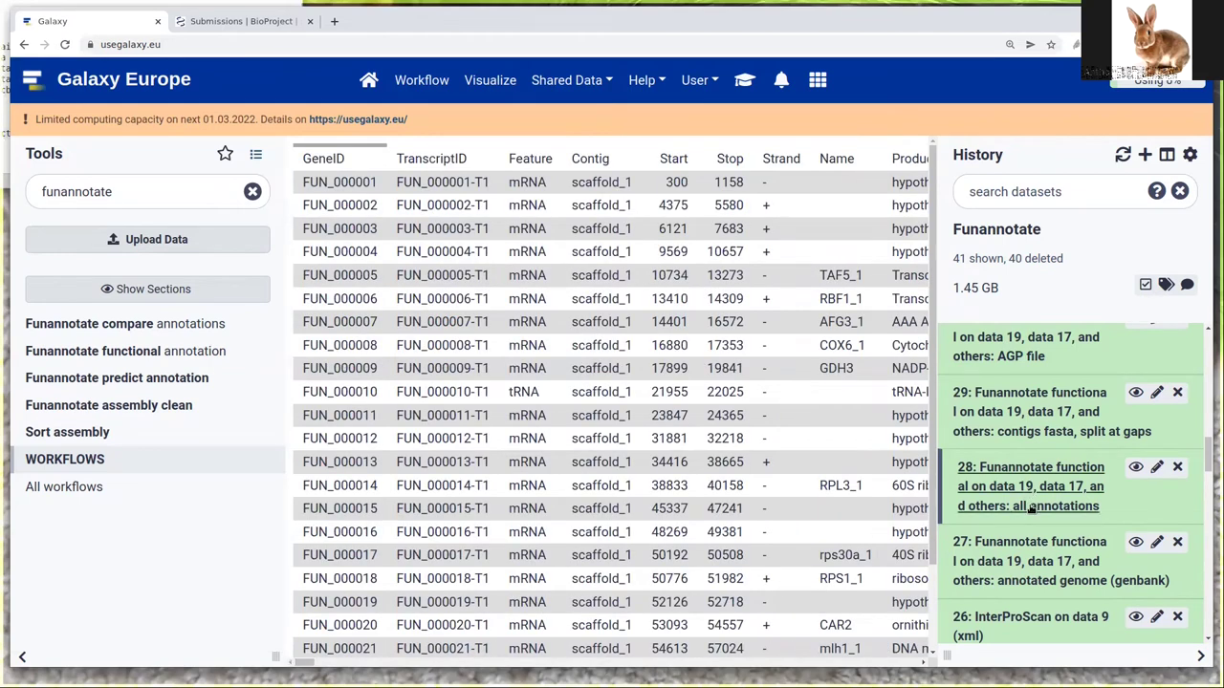
View the contigs fasta, split at gaps output, followed by the AGP file
scroll(1113, 533, "up", 1)
scroll(1127, 533, "up", 1)
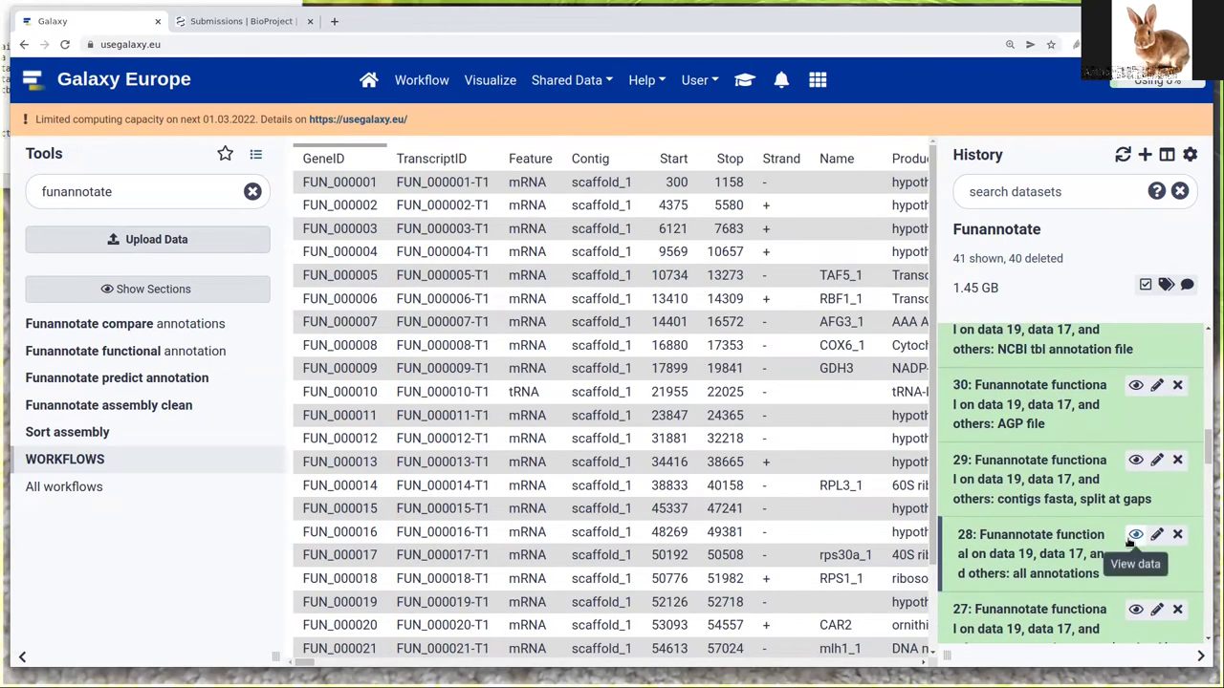
left_click(1135, 461)
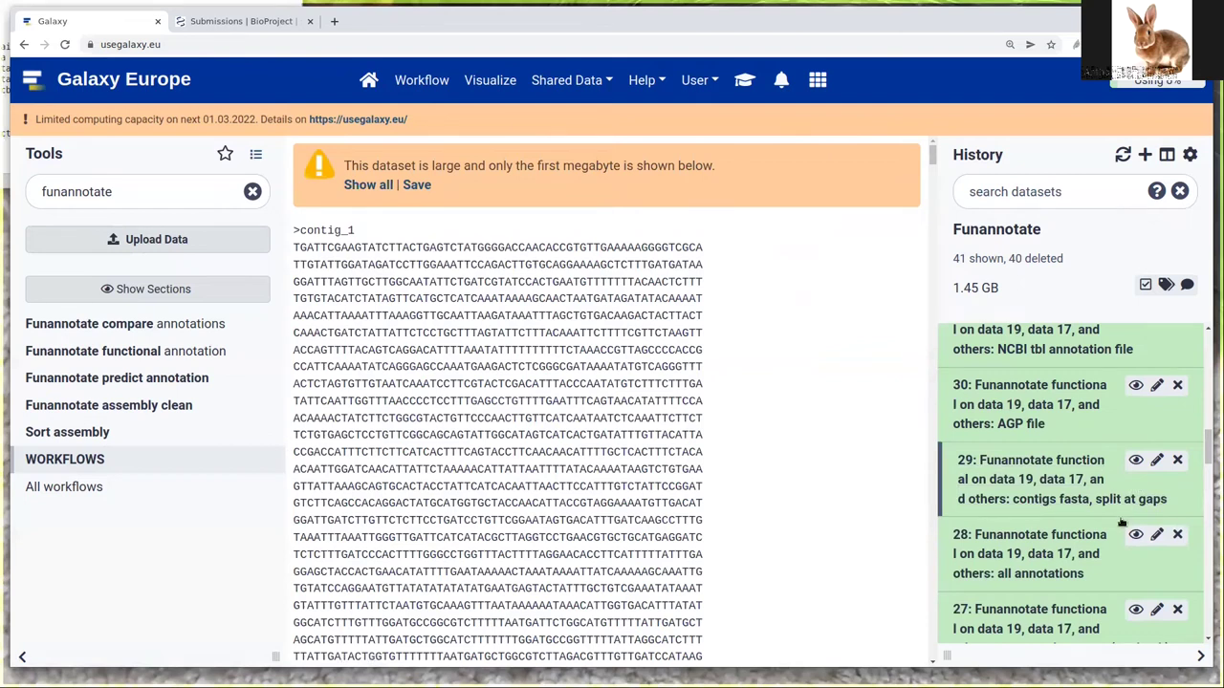
scroll(1119, 507, "up", 2)
left_click(1135, 455)
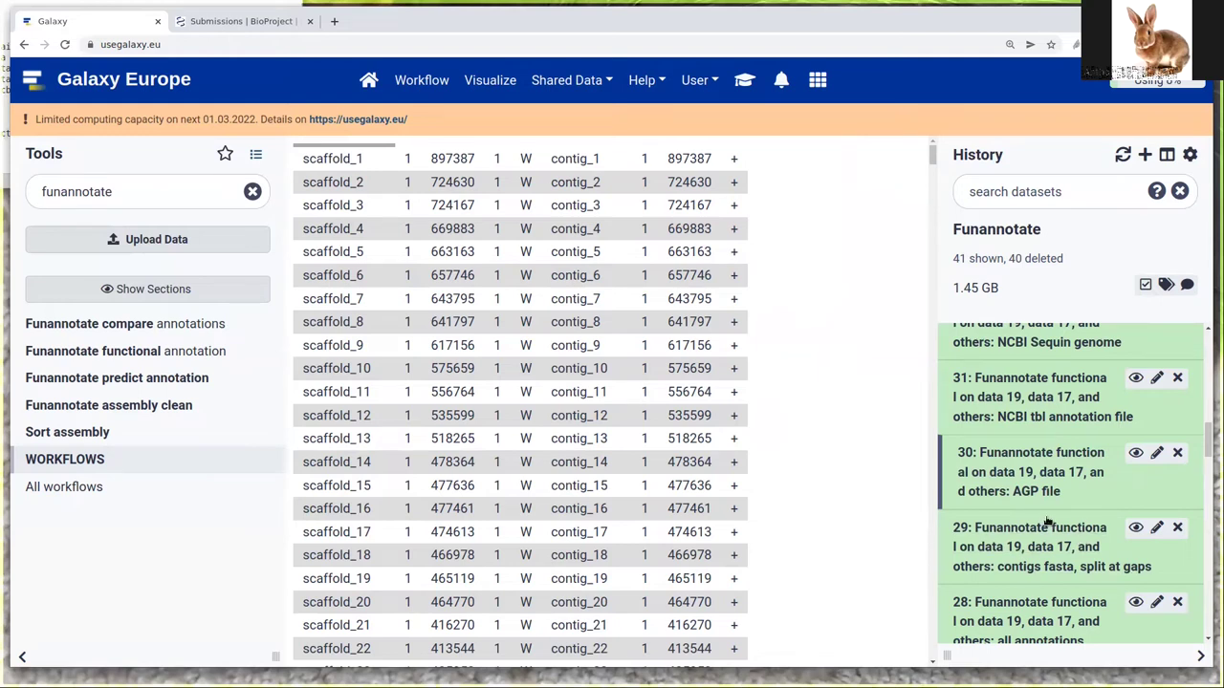
View the NCBI Sequin genome output of the finished Funannotate run
scroll(1047, 521, "up", 1)
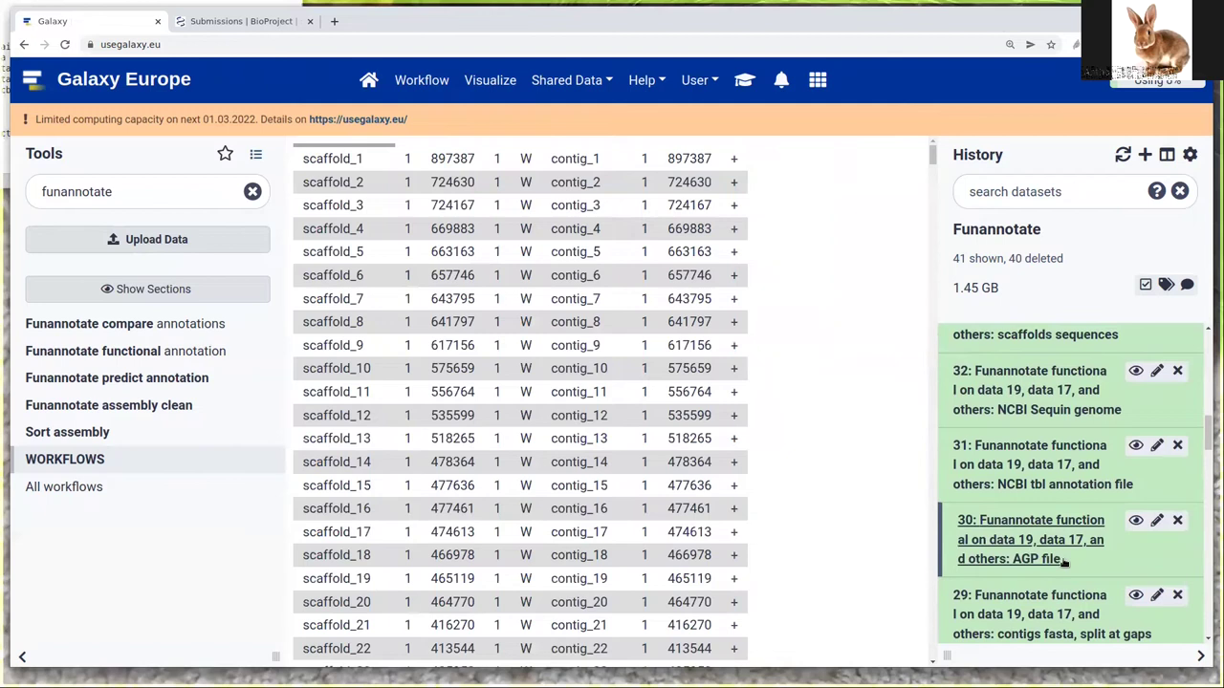
scroll(1063, 562, "up", 1)
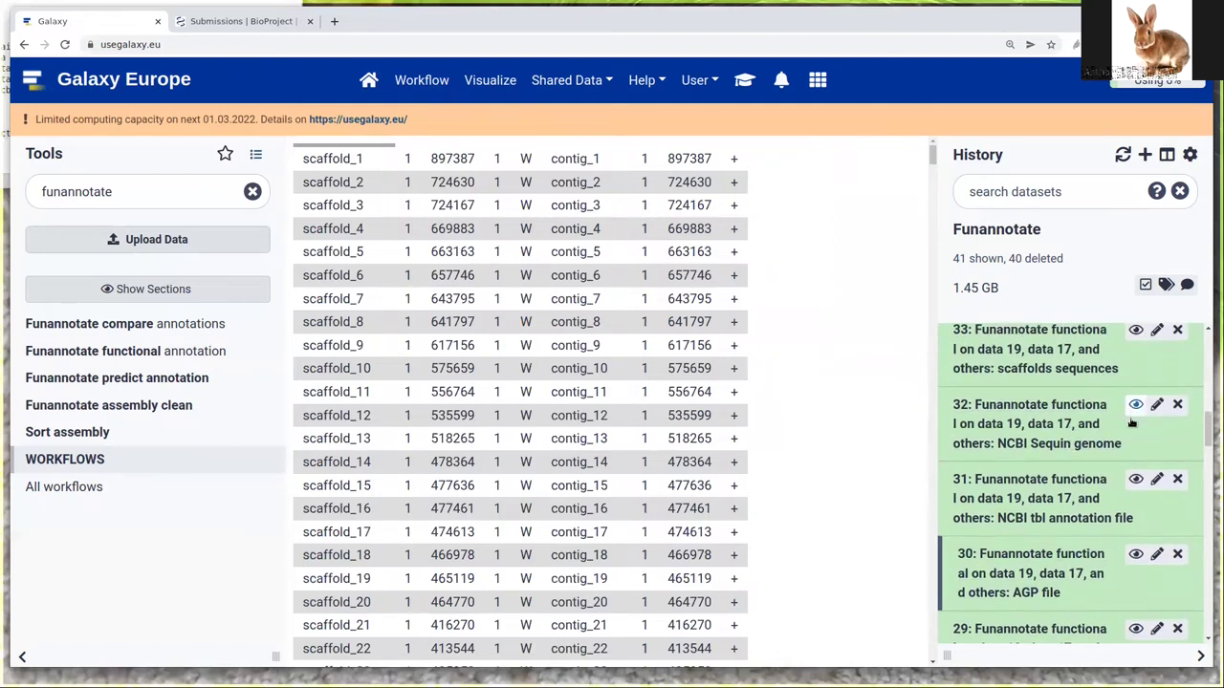
left_click(1135, 480)
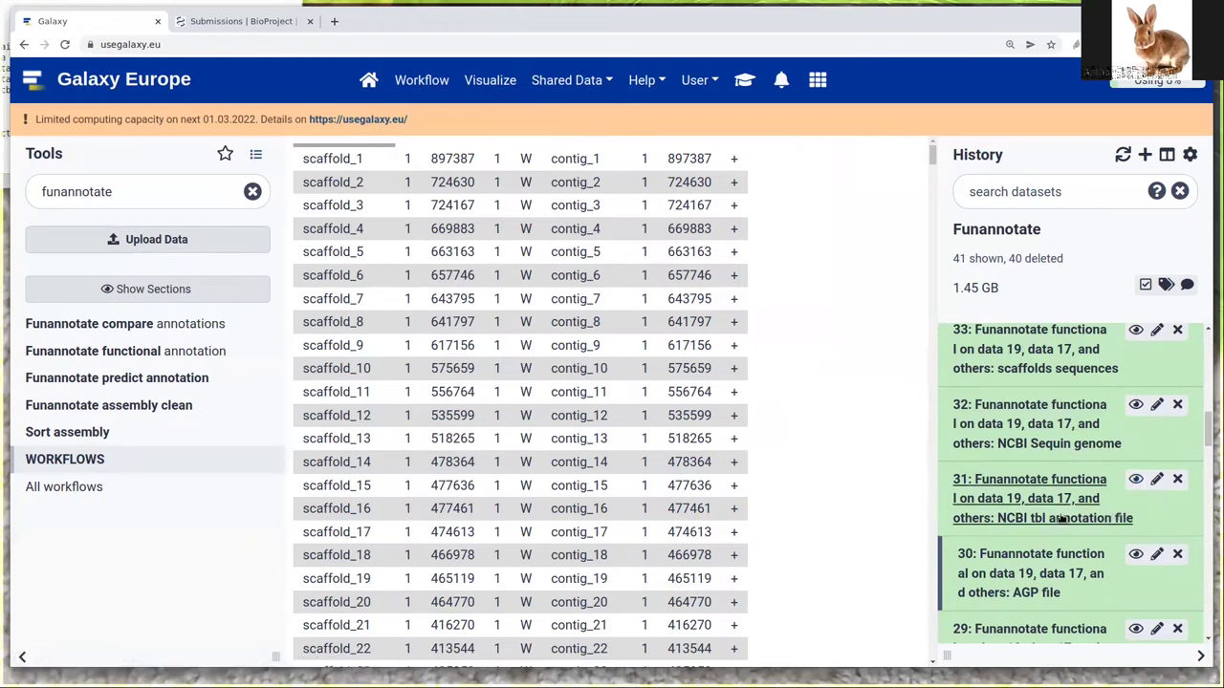
Open the protein sequences output and look through its FASTA entries
scroll(1070, 536, "up", 3)
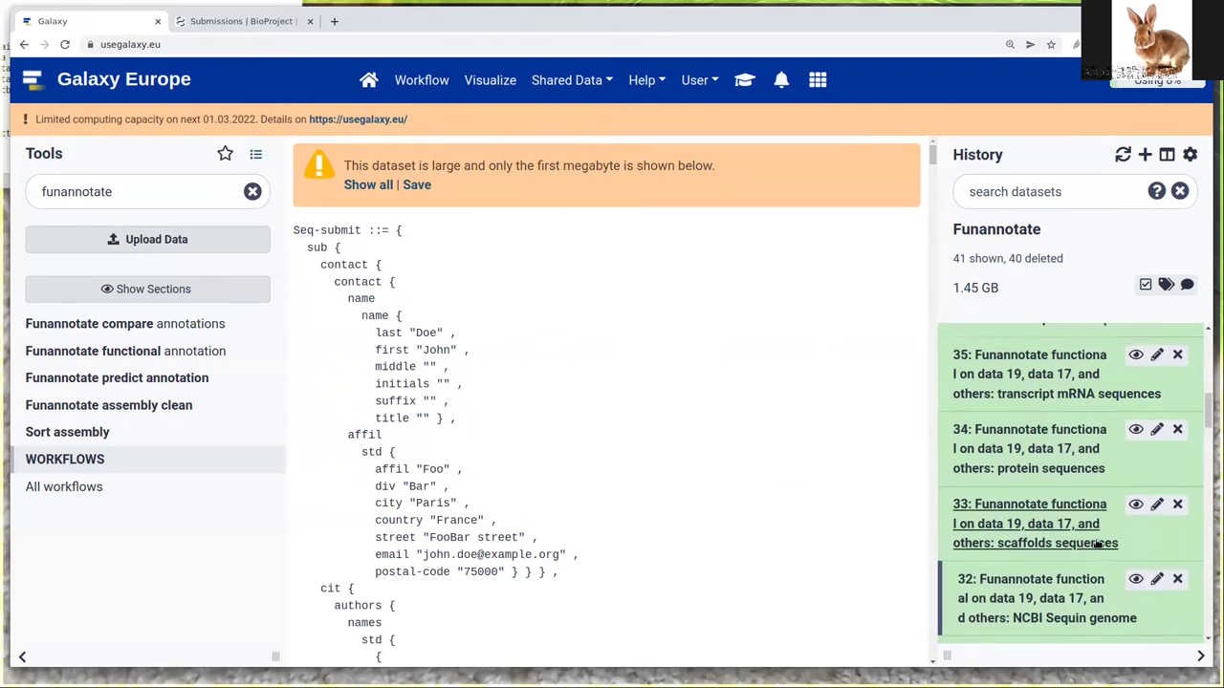
scroll(1090, 535, "up", 1)
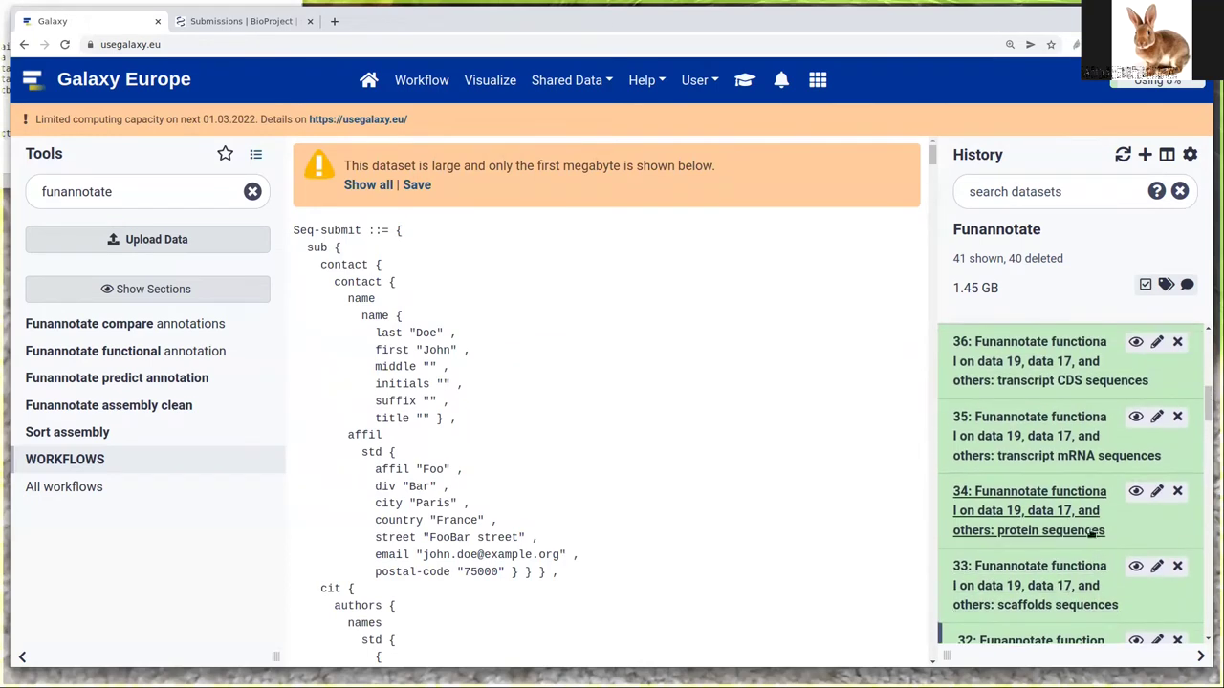
left_click(1135, 491)
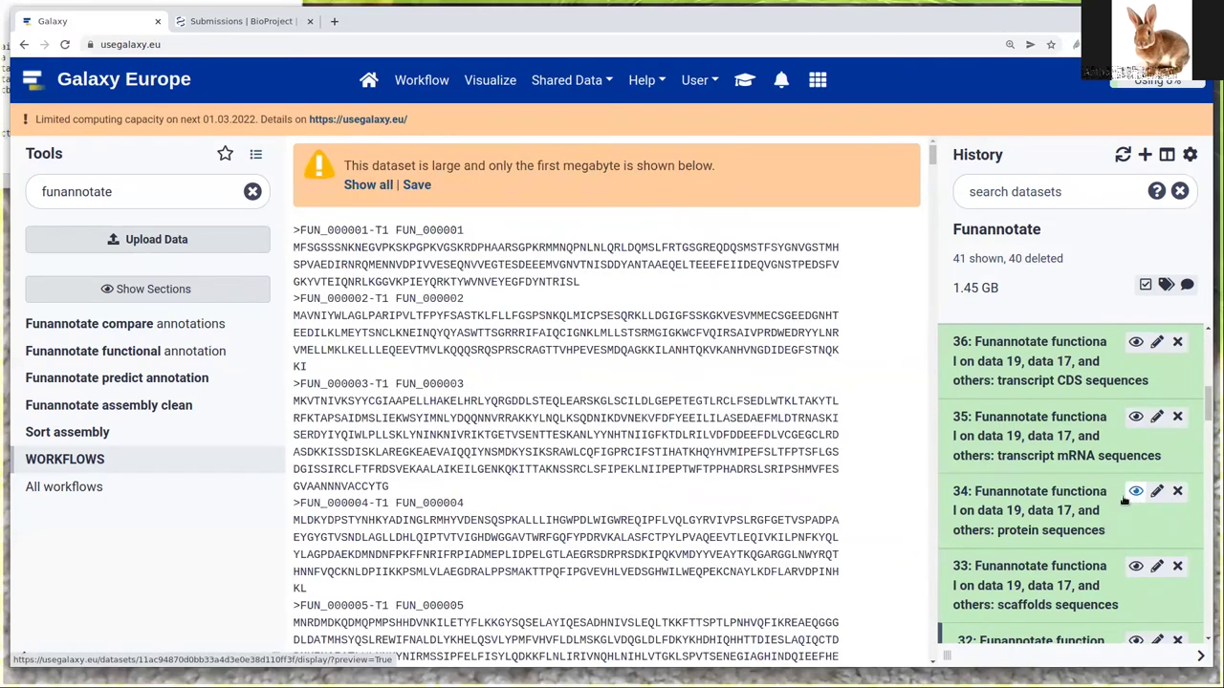
scroll(874, 488, "down", 4)
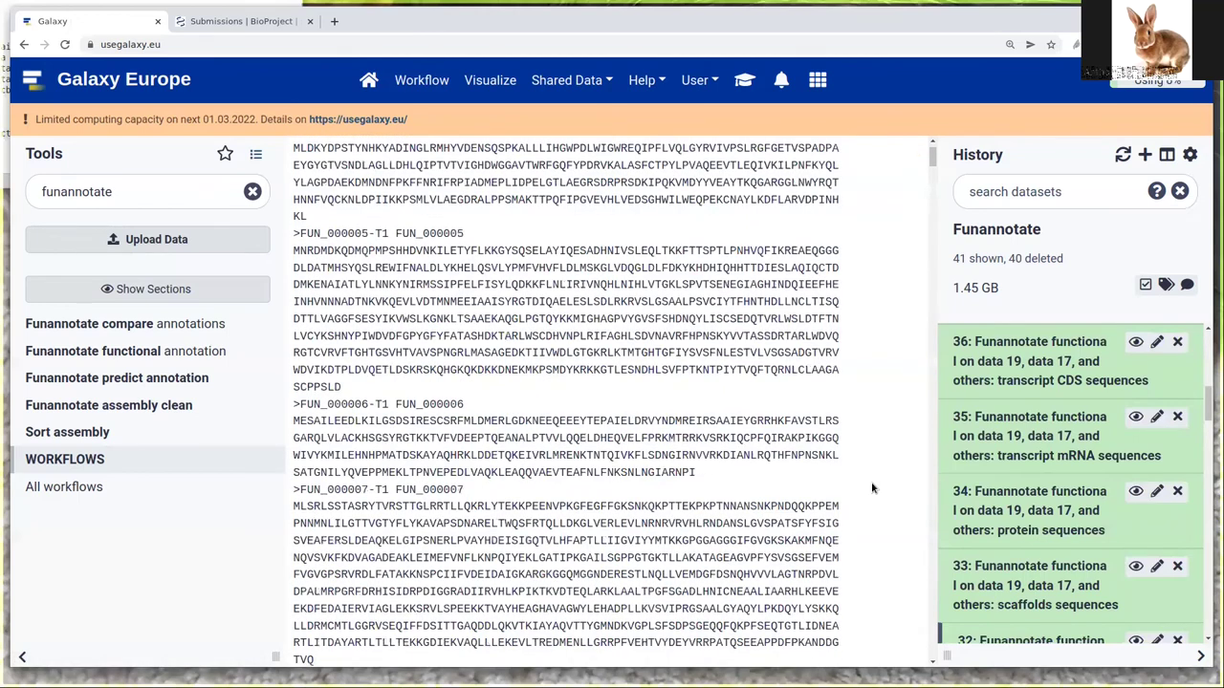
scroll(872, 488, "down", 10)
Open the annotation (GFF3) output and highlight the EggNog note in the attributes of the FUN_000002 mRNA
scroll(1080, 526, "up", 1)
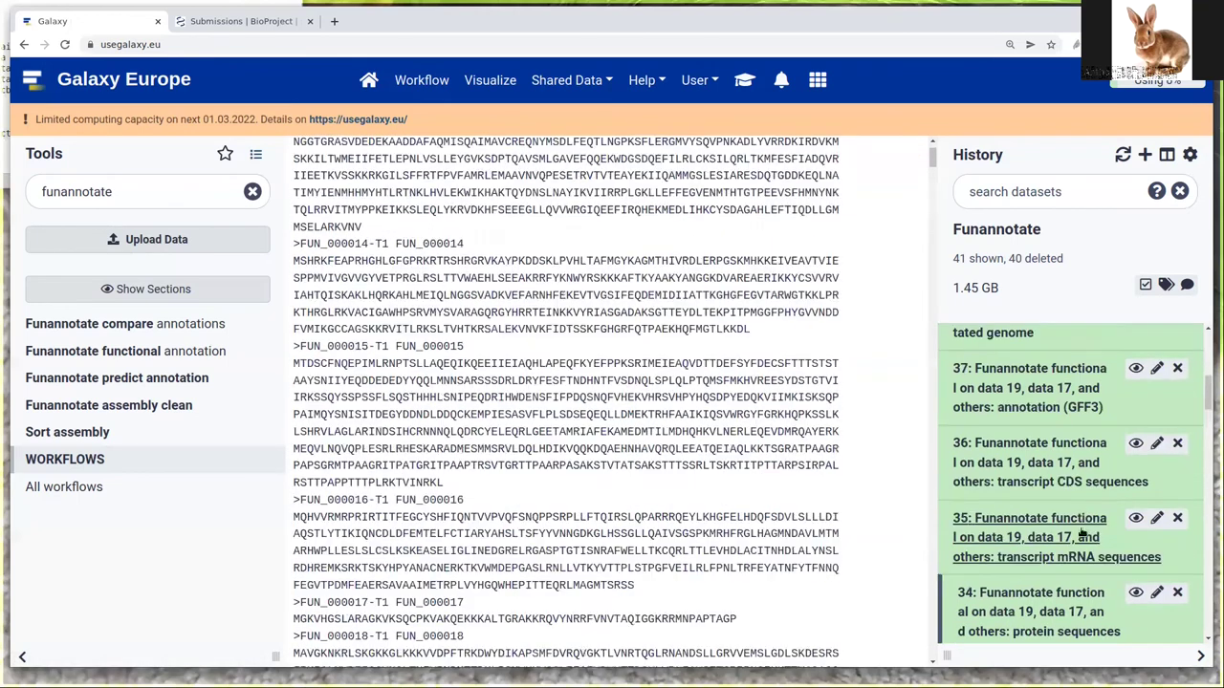
scroll(1102, 488, "up", 1)
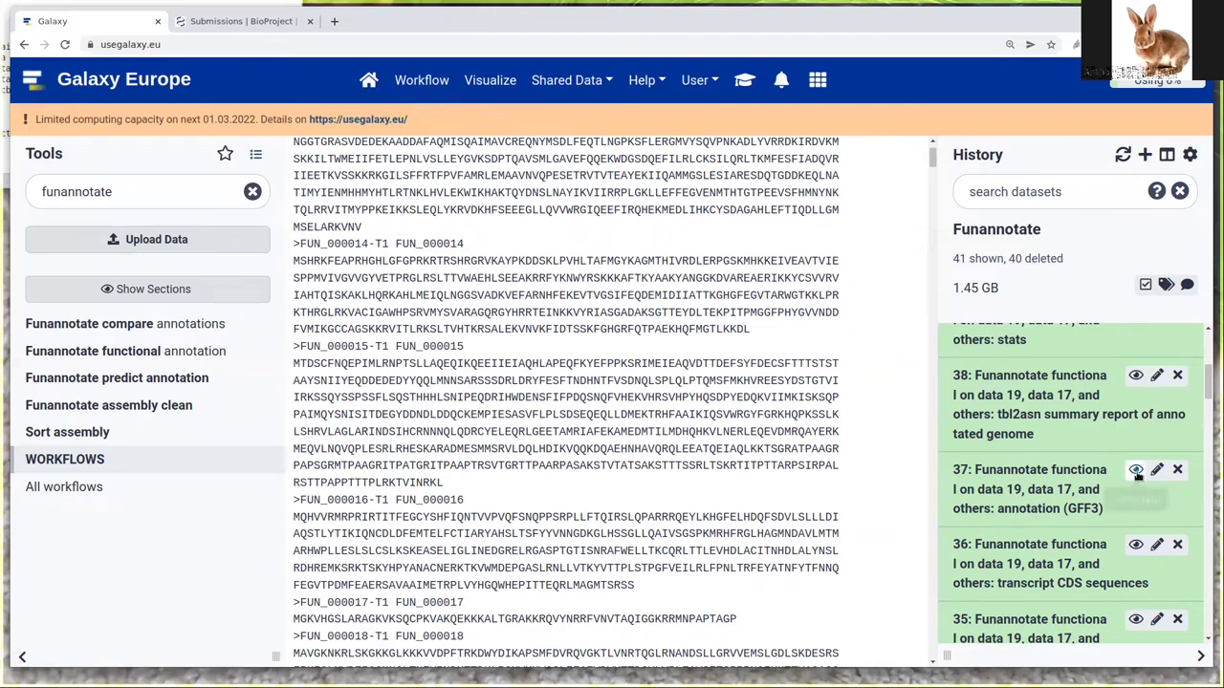
left_click(1135, 473)
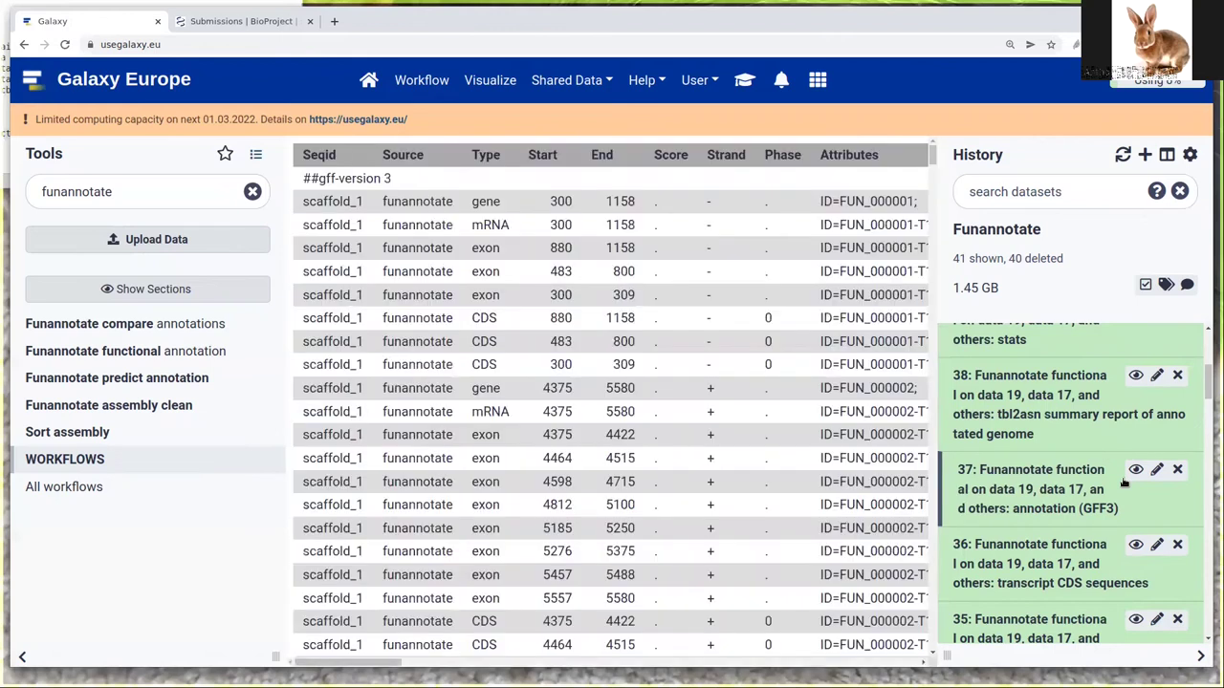
left_click_drag(332, 668, 438, 666)
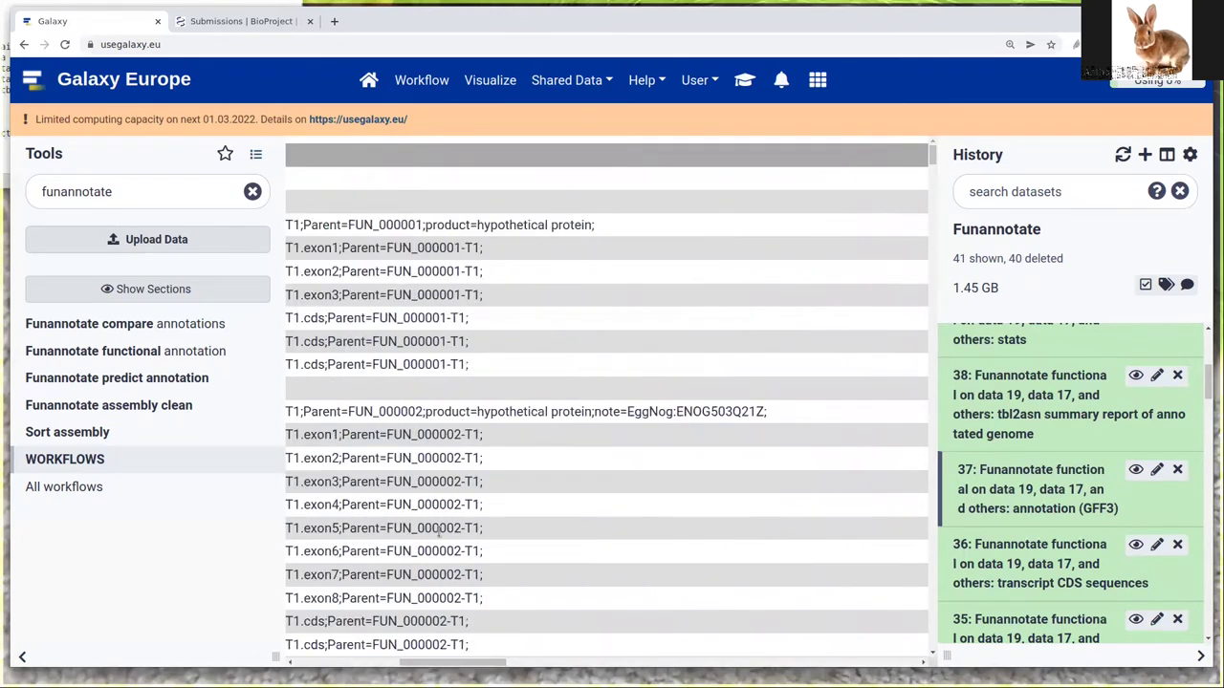
left_click_drag(627, 411, 734, 421)
Highlight the product words Transcription initiation factor in the FUN_000005 mRNA attributes, and return to the table's first columns
scroll(543, 517, "down", 4)
scroll(543, 517, "down", 3)
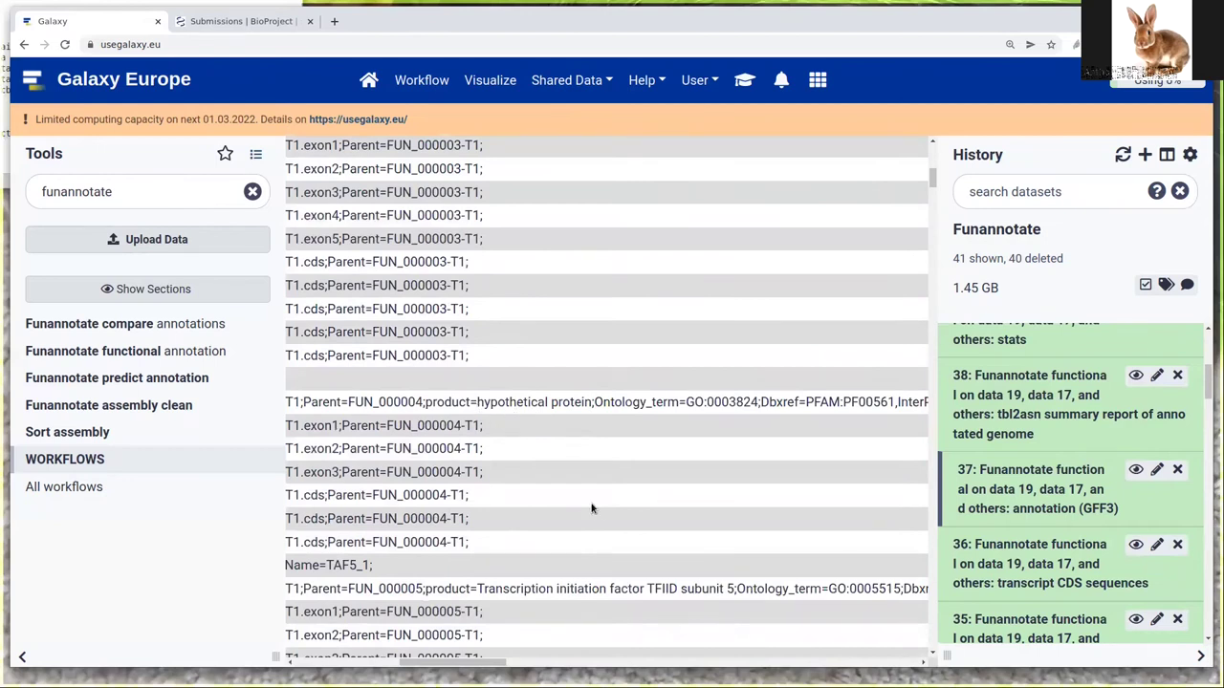
scroll(594, 507, "down", 3)
double_click(502, 353)
left_click_drag(589, 356, 642, 354)
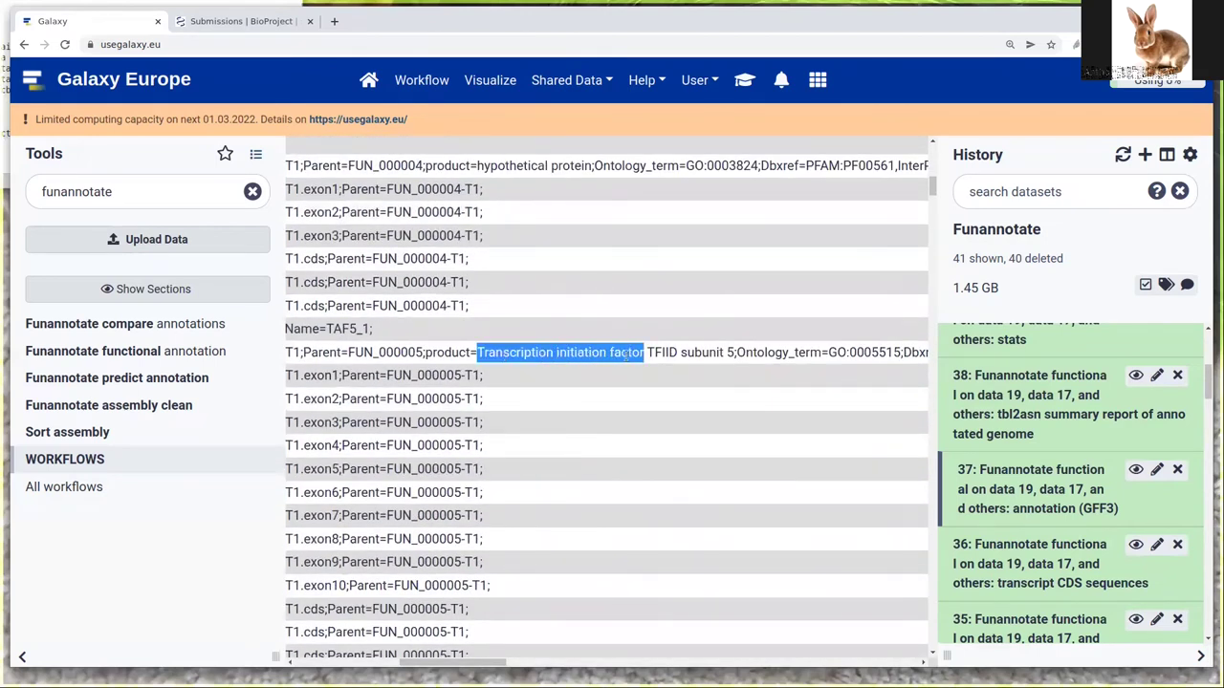
left_click_drag(468, 661, 357, 662)
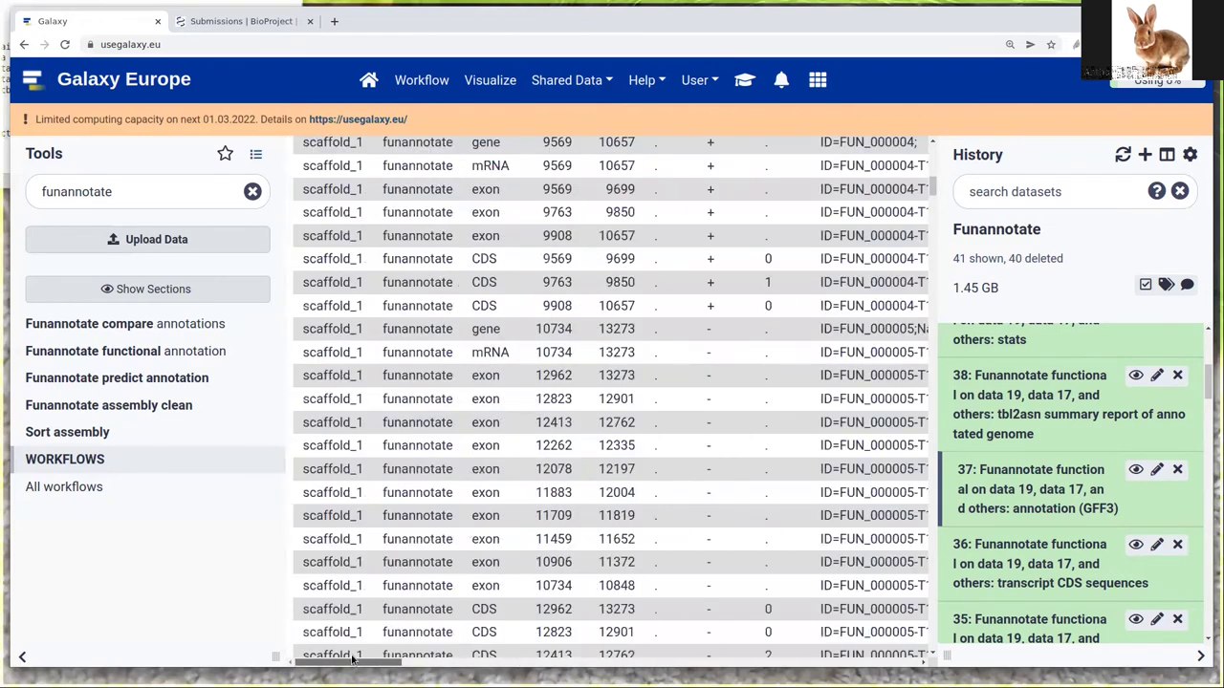
scroll(1061, 531, "up", 3)
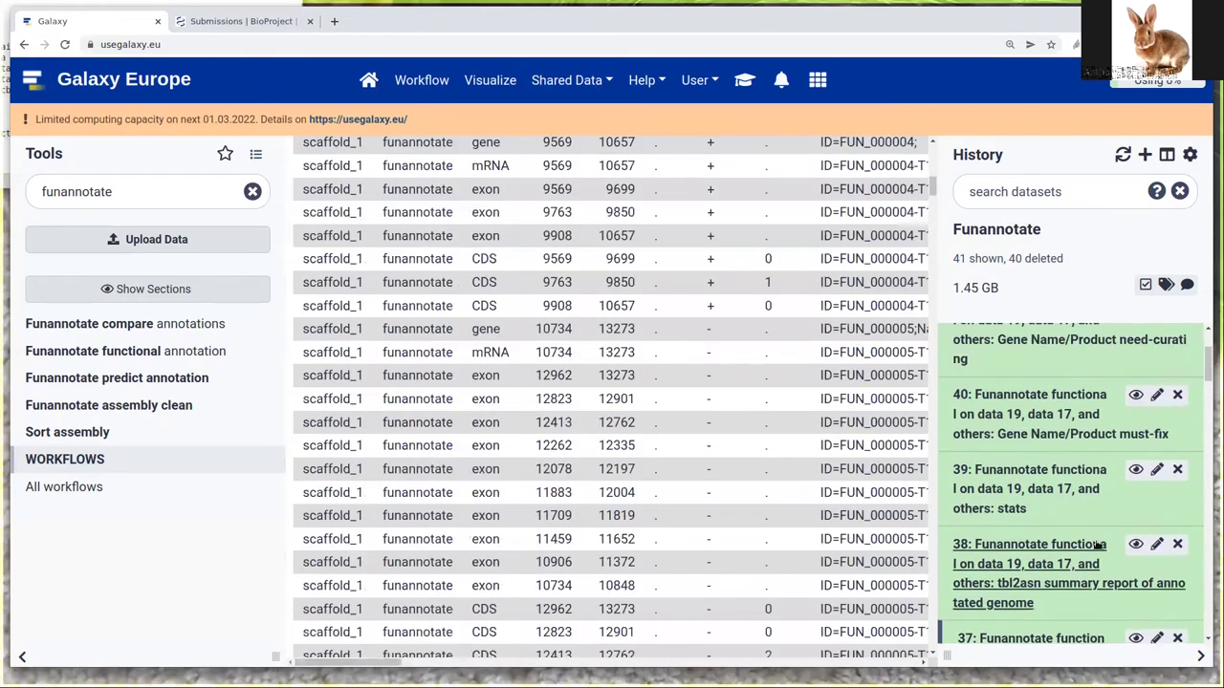
Open the stats output and highlight the functional annotation entries from go_terms to secretion at the end of the JSON
left_click(1135, 469)
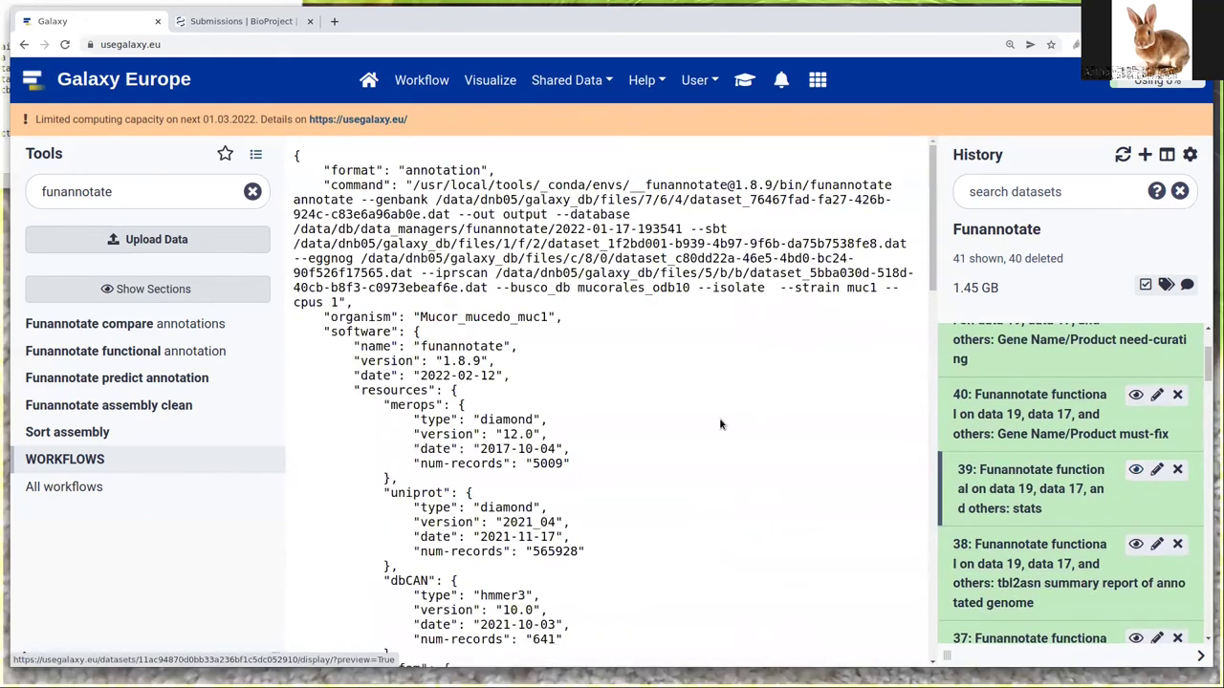
scroll(797, 423, "down", 6)
scroll(742, 450, "down", 5)
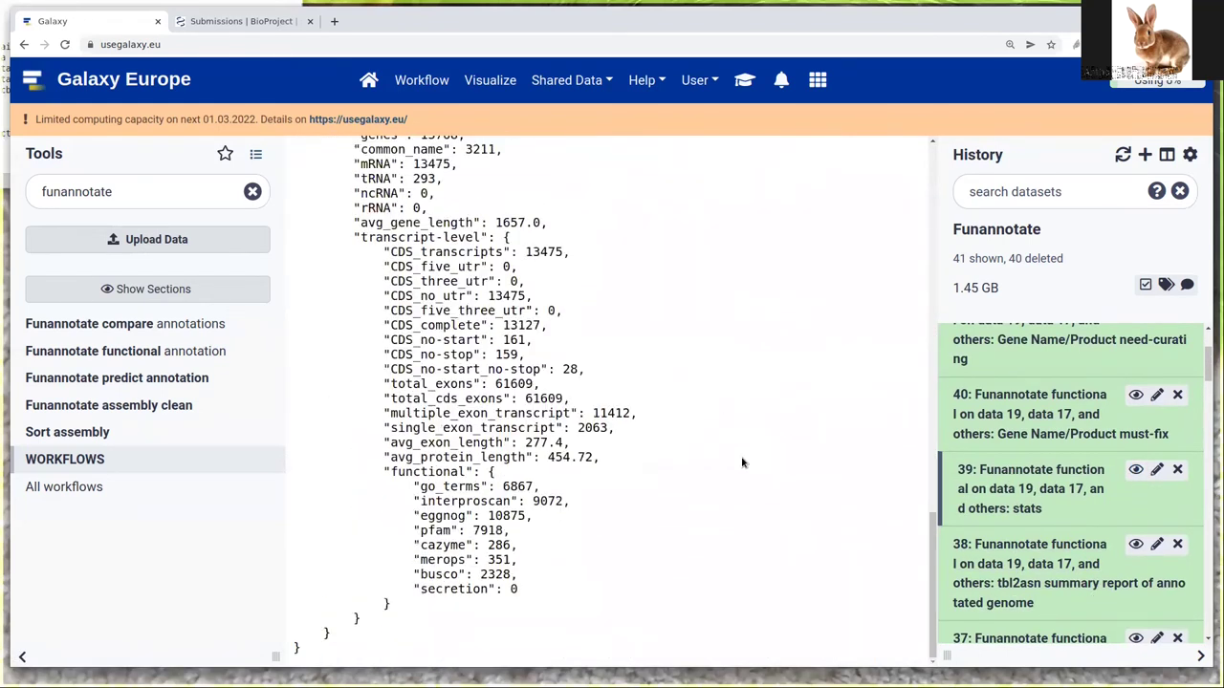
left_click_drag(518, 588, 281, 491)
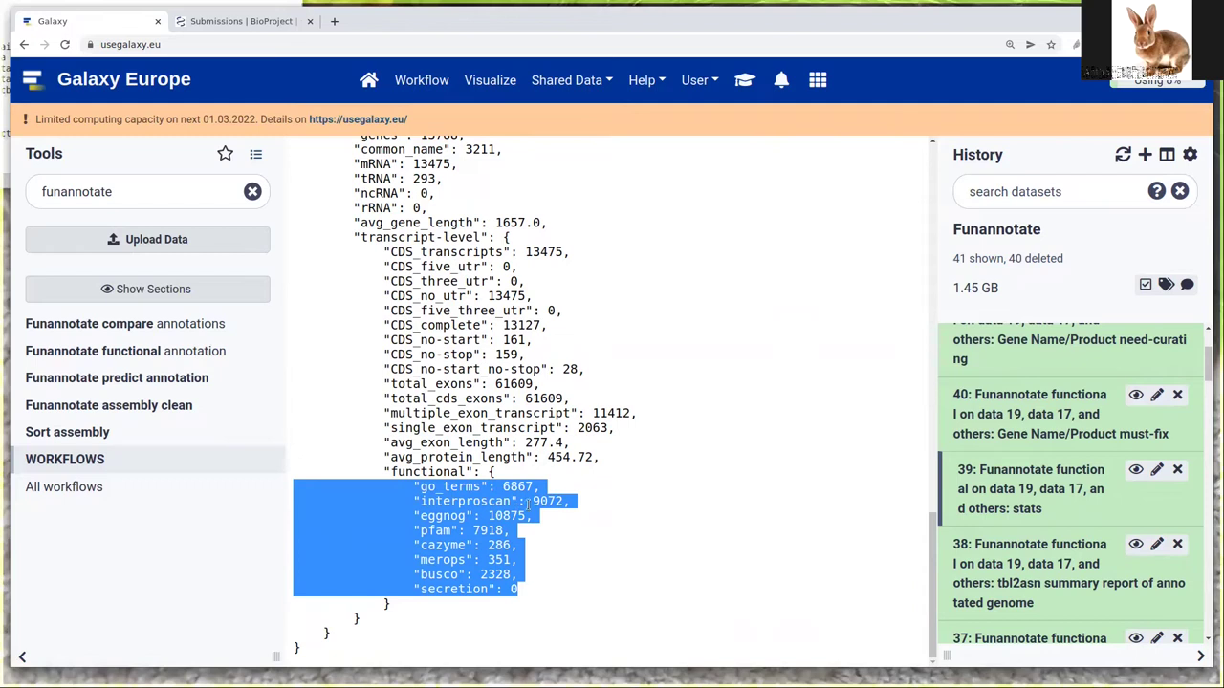
left_click(527, 503)
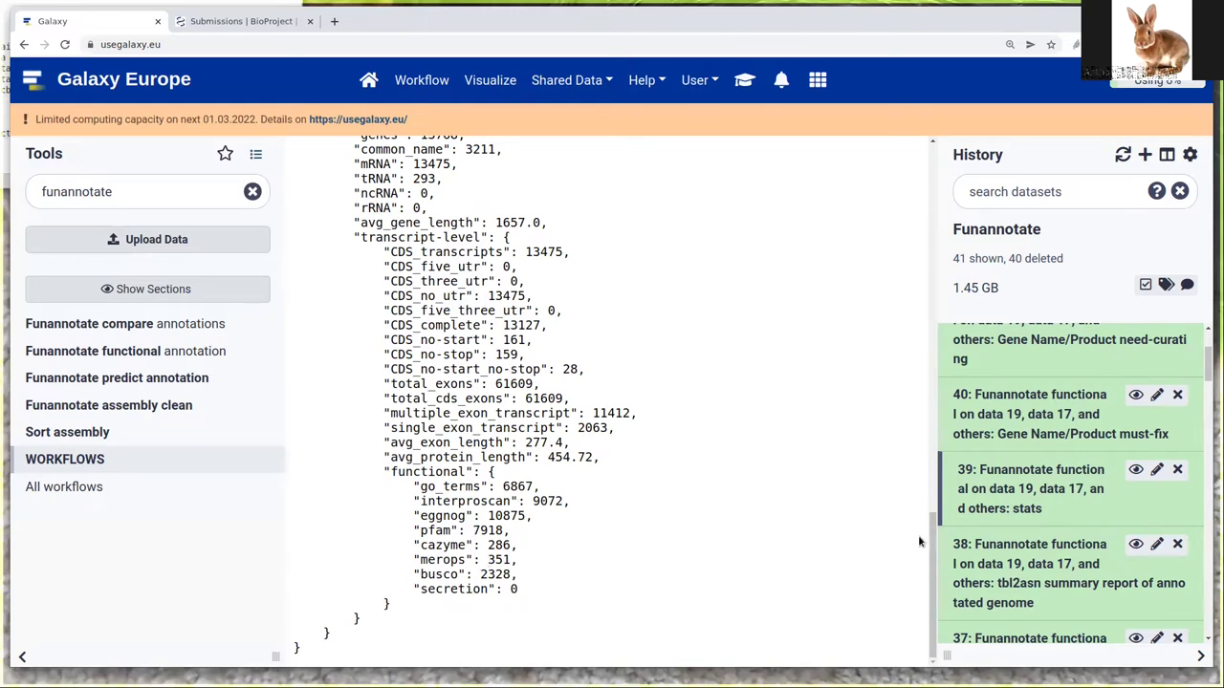
View the Gene Name/Product must-fix output of the Funannotate functional run
scroll(1100, 577, "up", 1)
scroll(1099, 576, "up", 1)
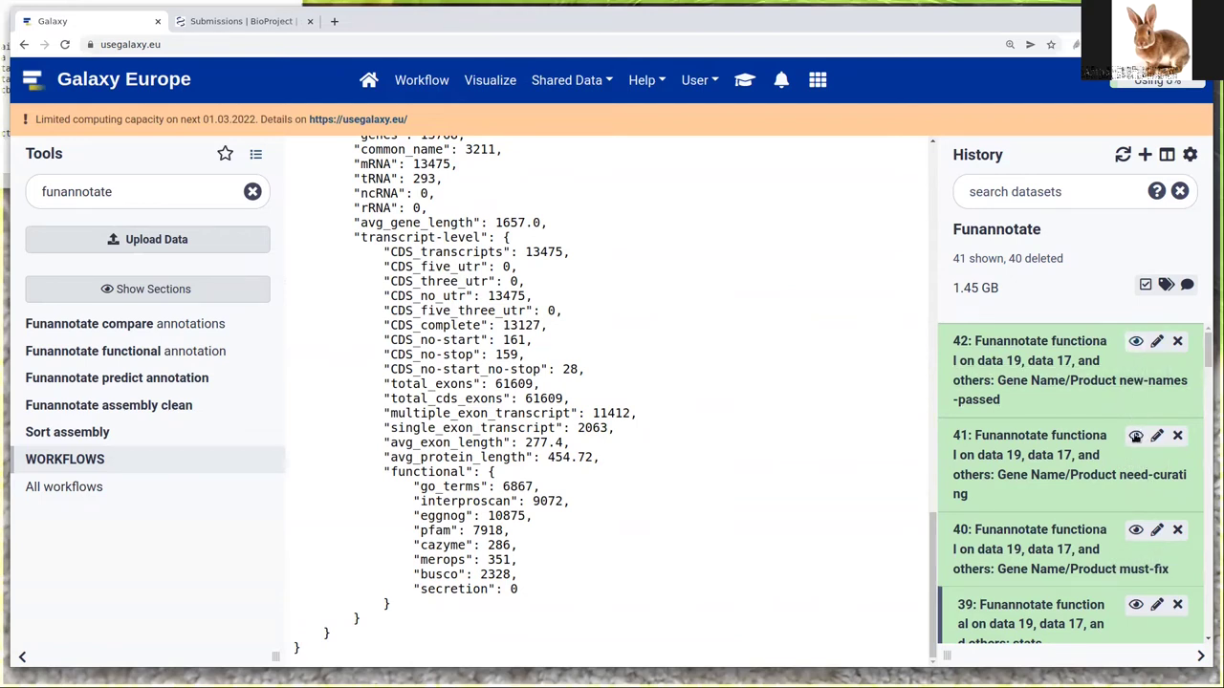
left_click(1136, 529)
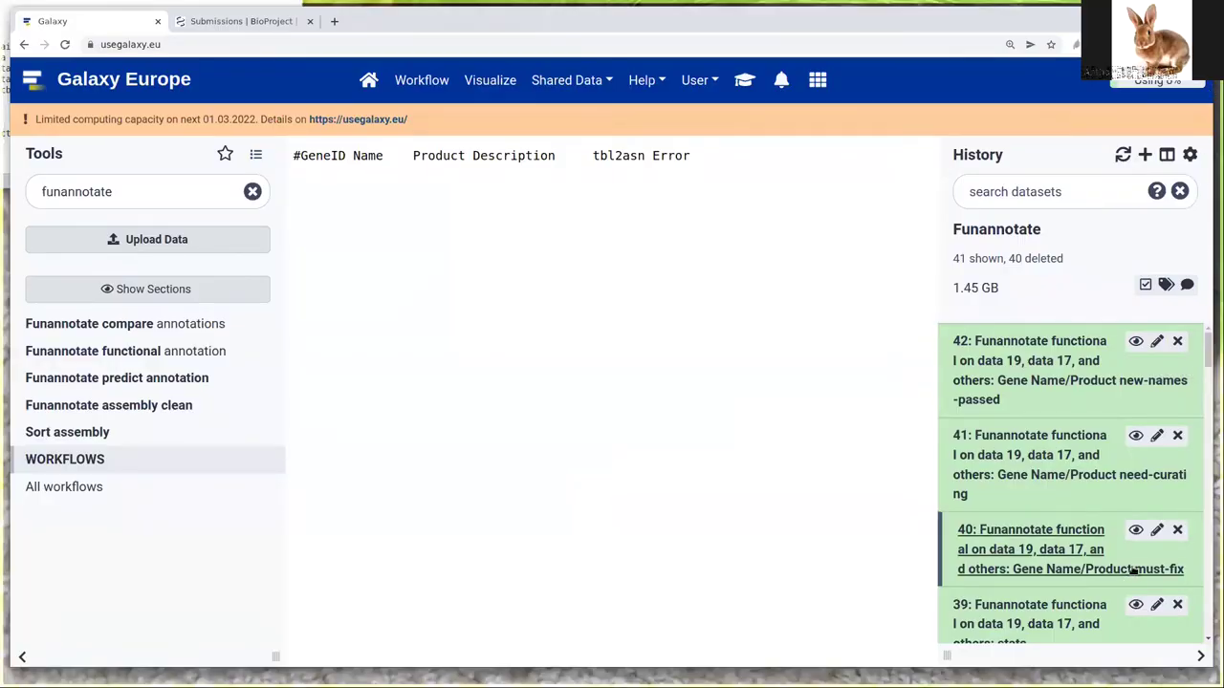
Open the tbl2asn summary report of the annotated genome and look through its Discrepancy Report summary
scroll(1116, 463, "down", 3)
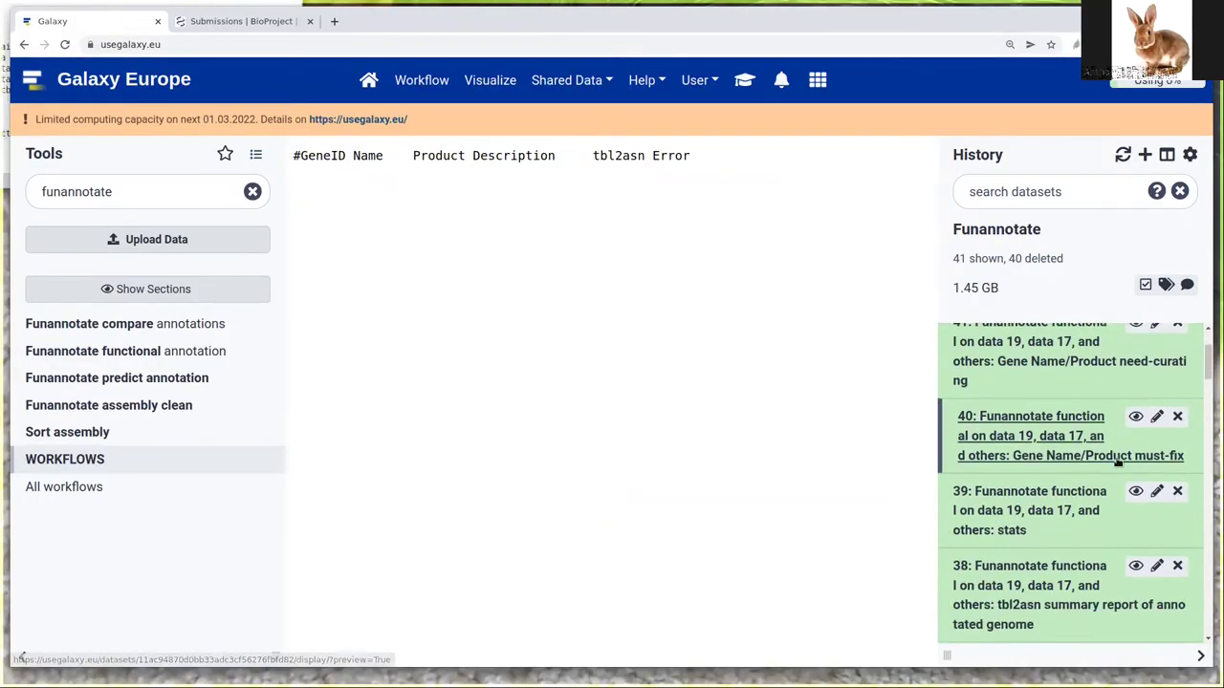
scroll(1117, 463, "down", 1)
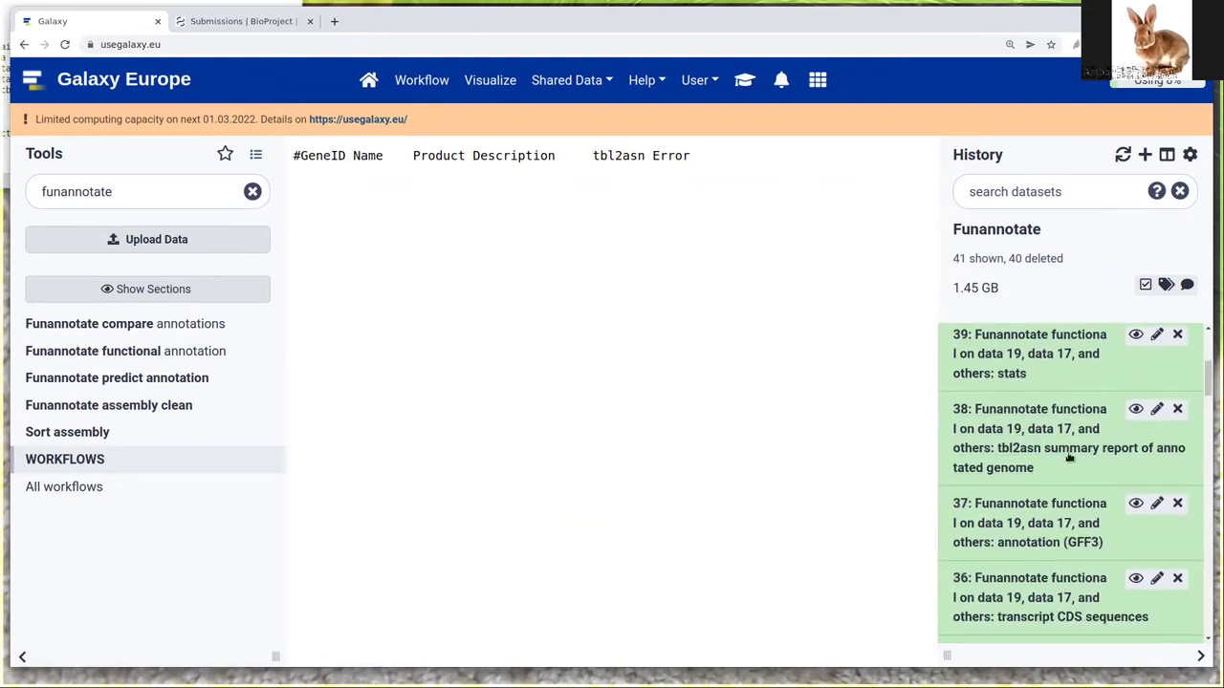
left_click(1137, 411)
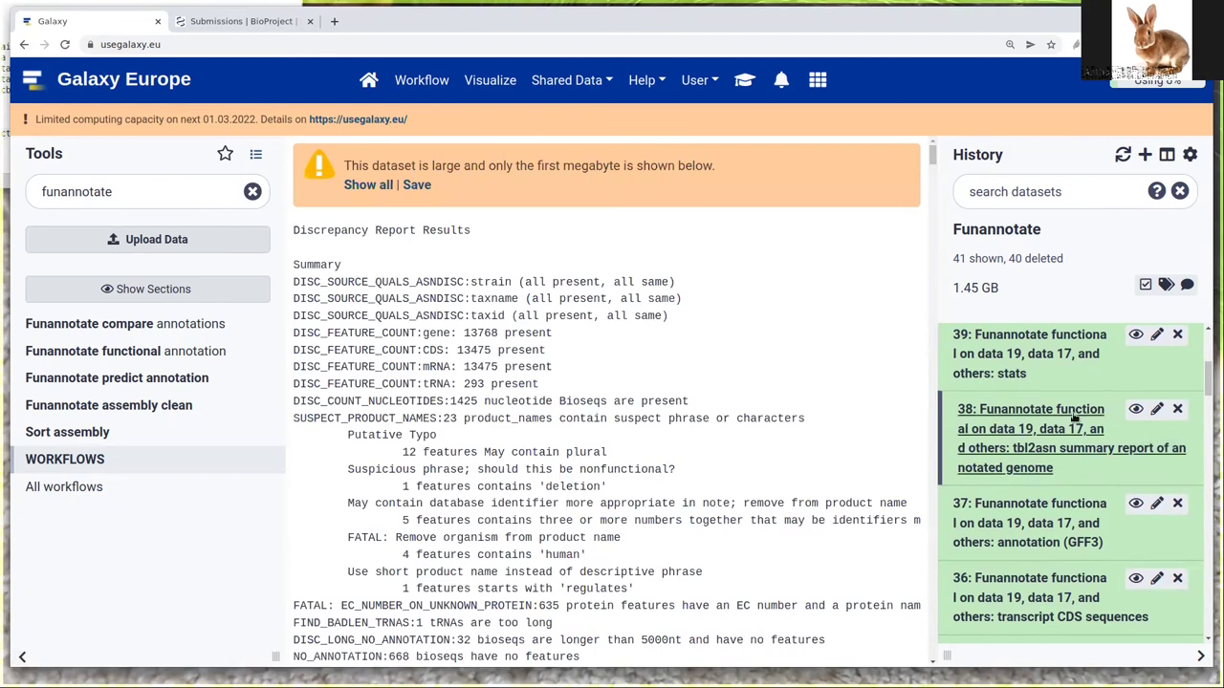
scroll(643, 341, "down", 5)
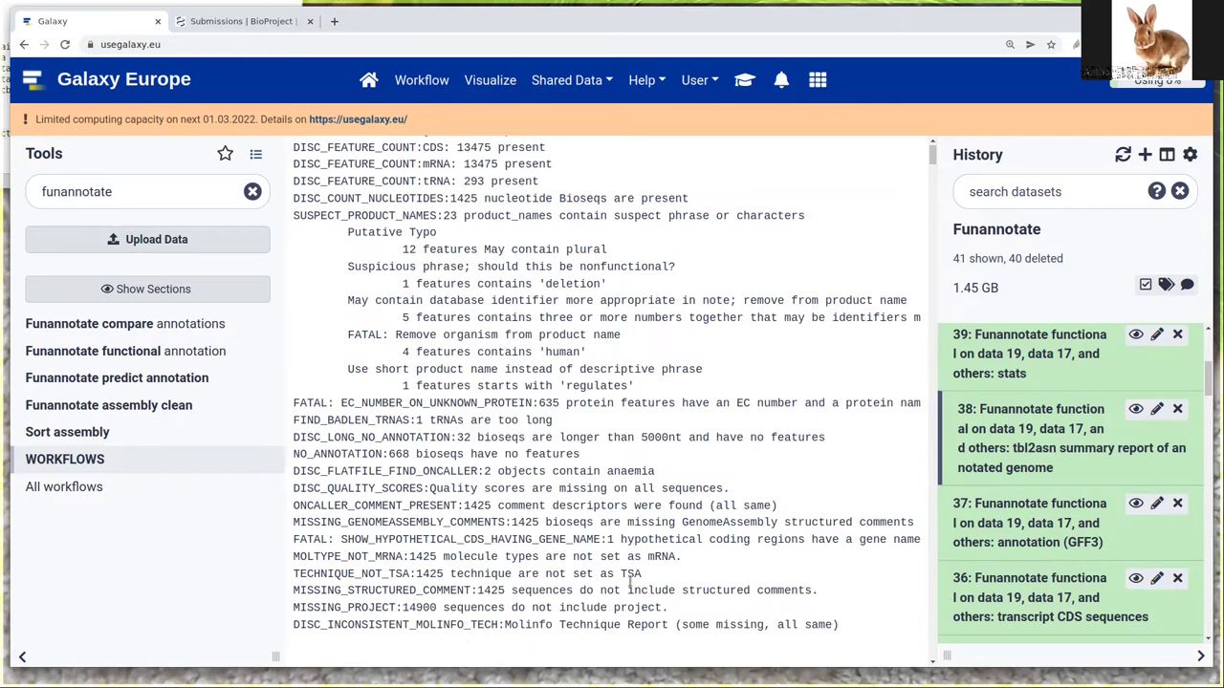
scroll(630, 585, "up", 3)
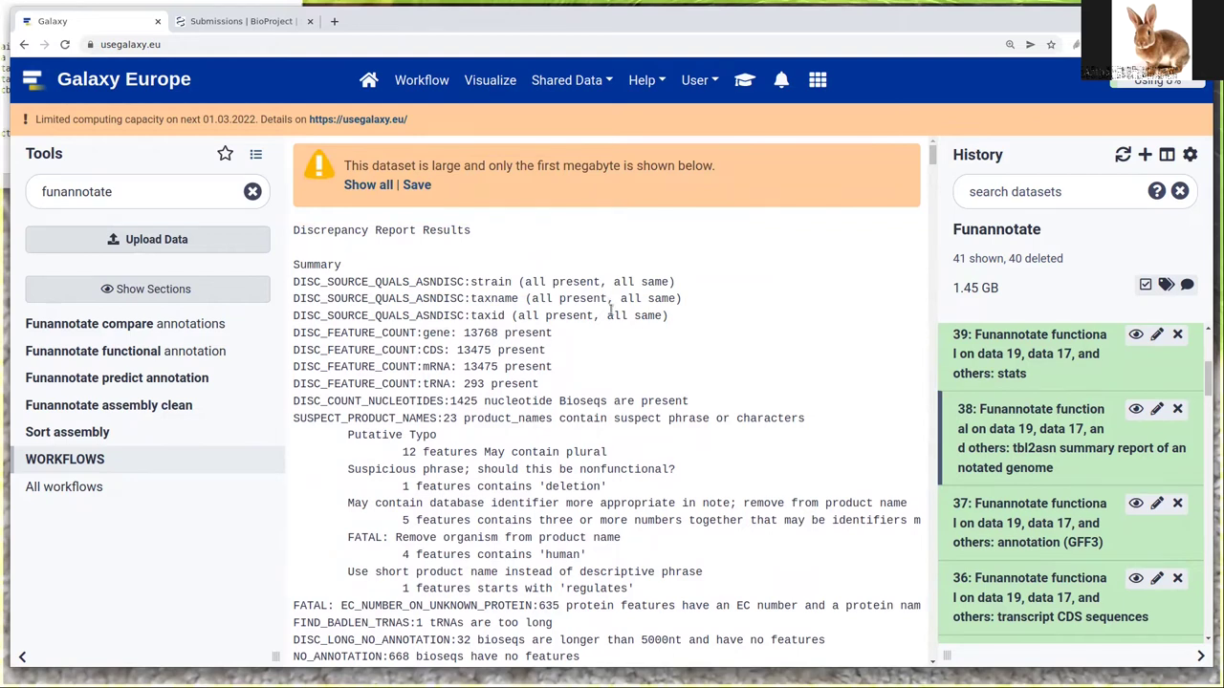
scroll(552, 496, "down", 1)
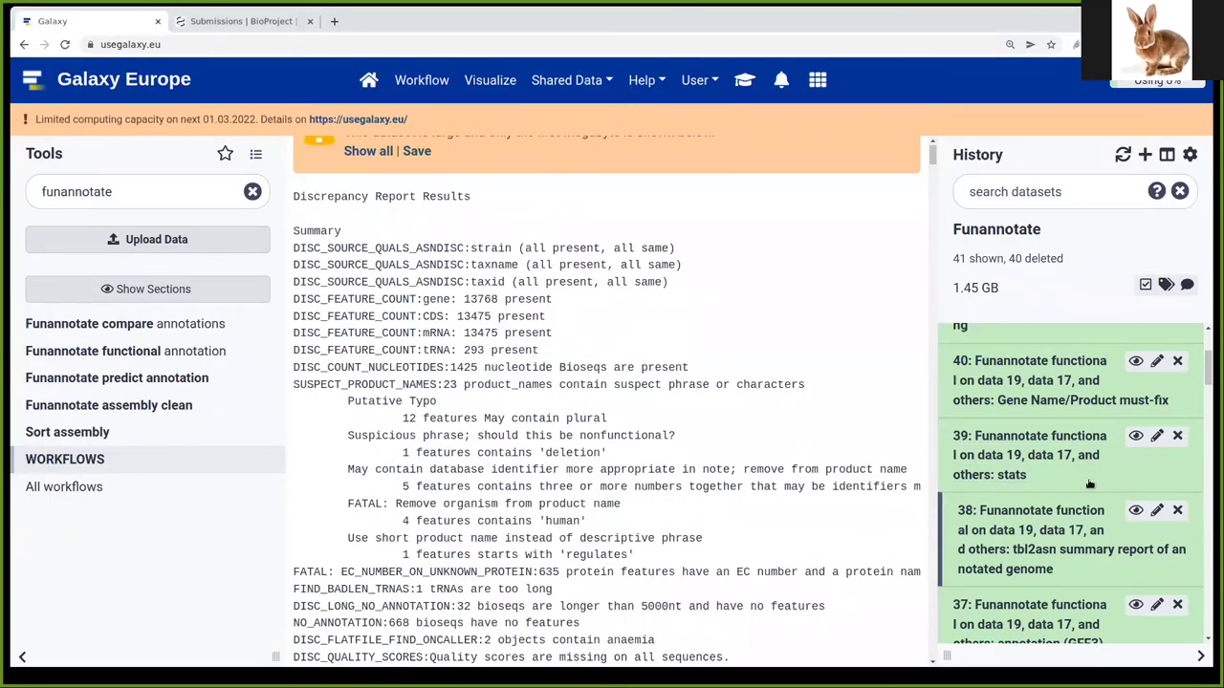
scroll(1090, 484, "up", 2)
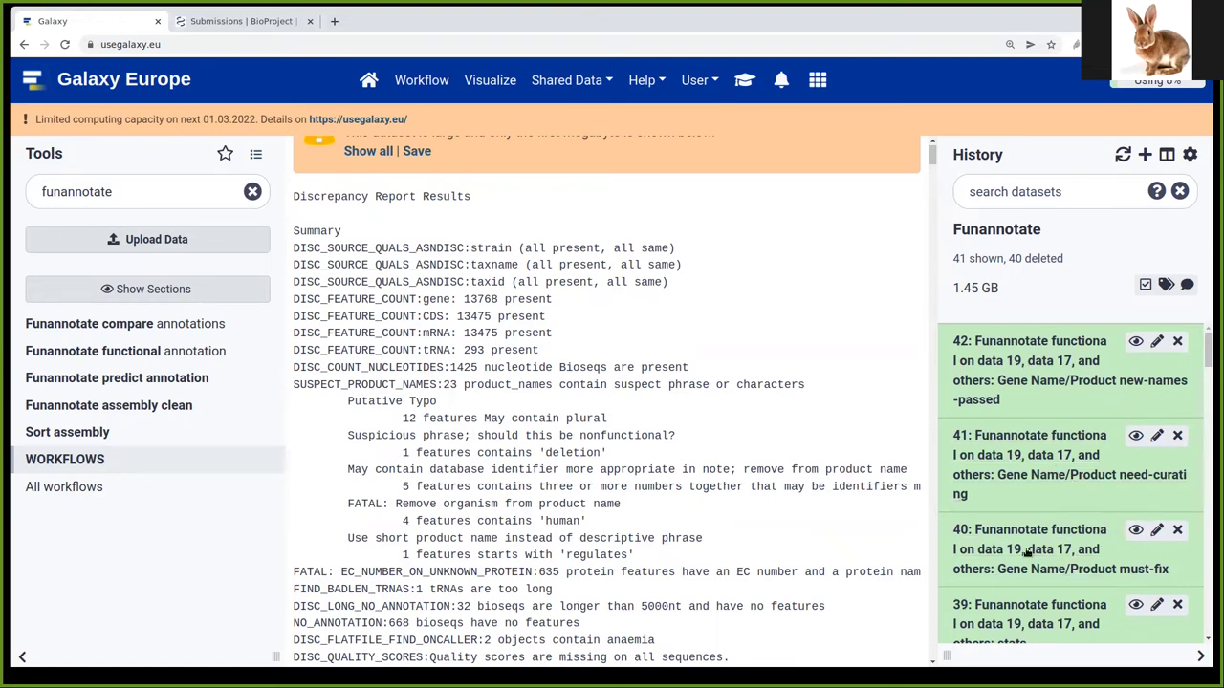
scroll(747, 540, "up", 1)
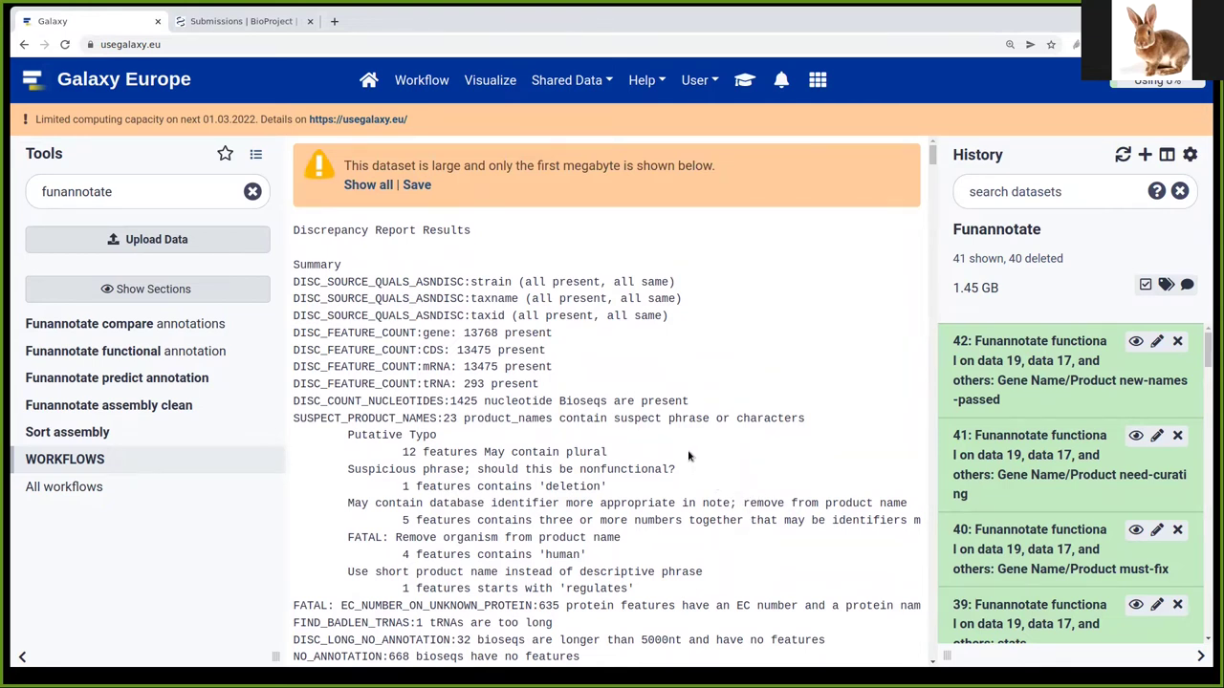
Search the tools for busco and open the Busco genome assembly and annotation completeness tool
left_click(200, 191)
double_click(200, 191)
type("buso")
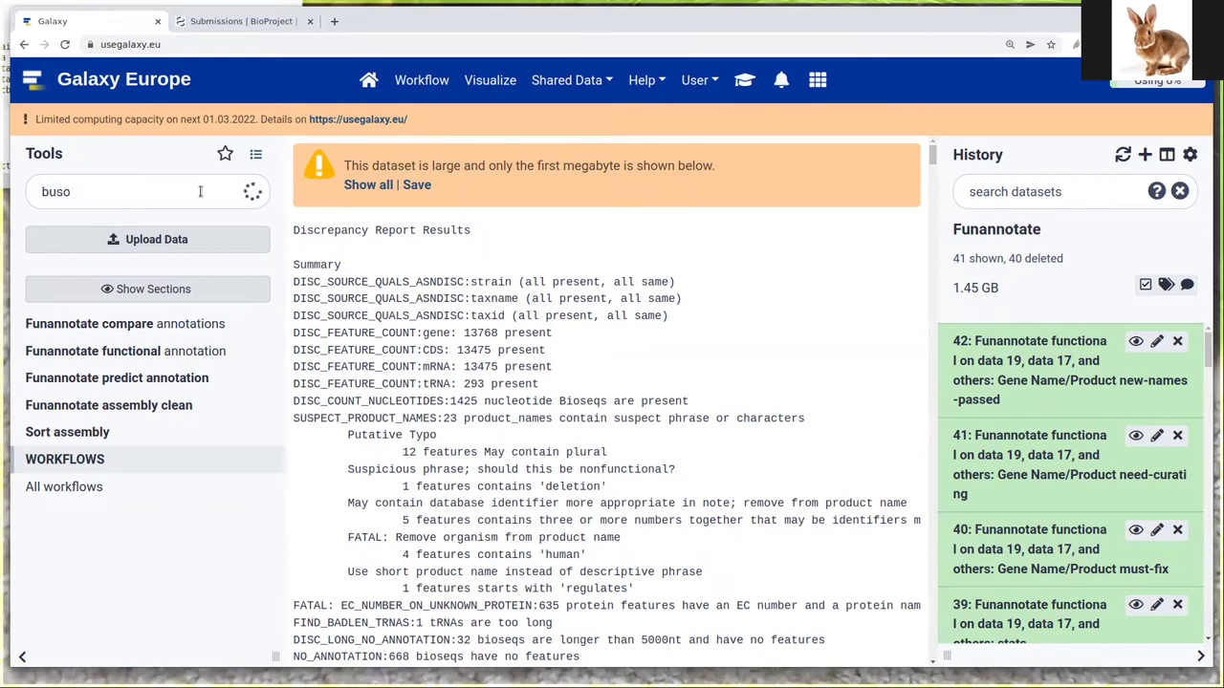
key("BackSpace")
type("co")
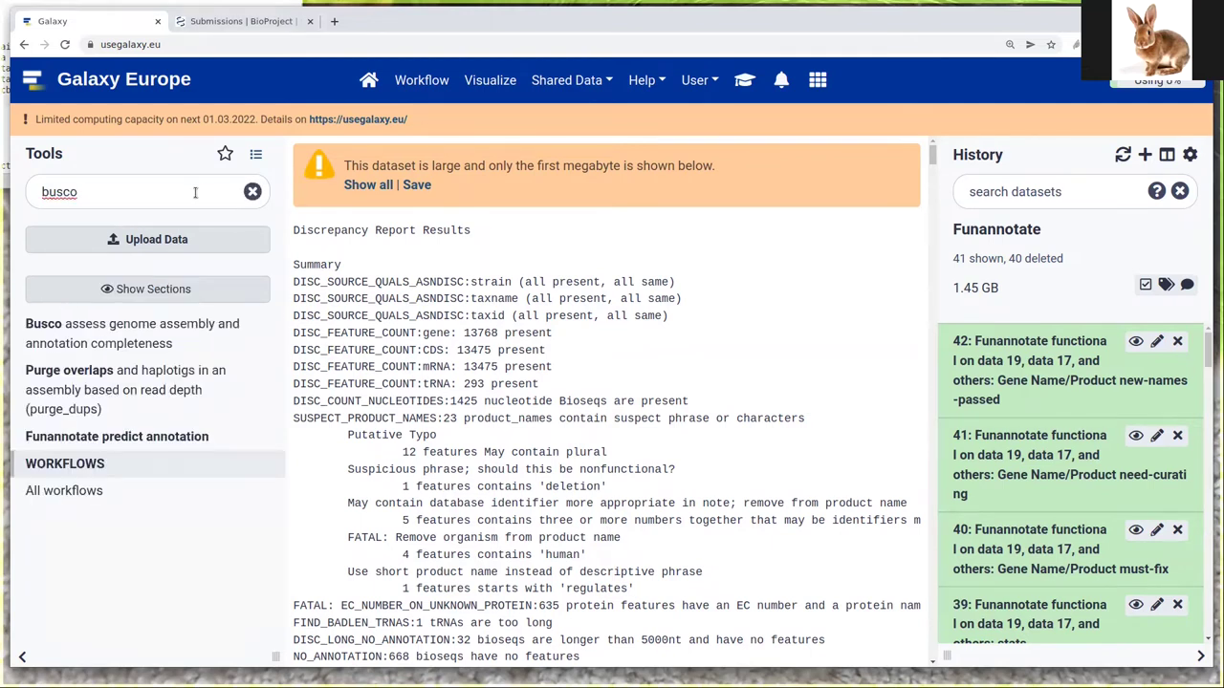
left_click(228, 336)
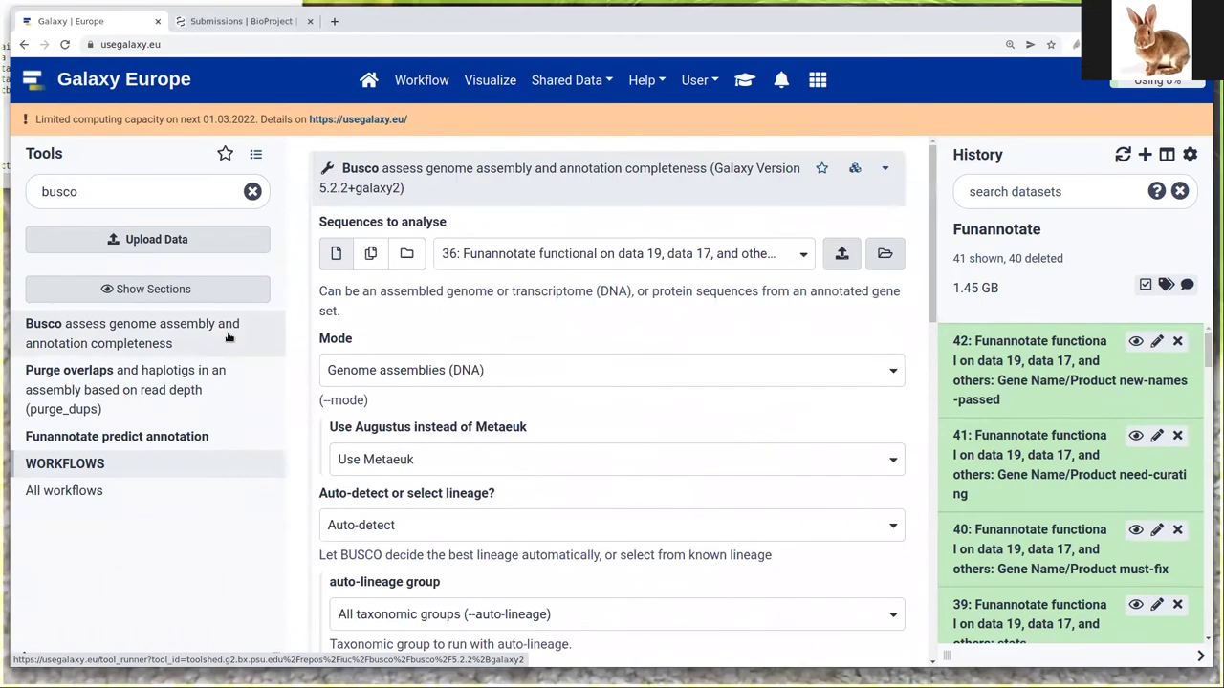
Choose the Funannotate functional protein sequences (dataset 34) as Busco input and set the mode to annotated gene sets (protein)
left_click(630, 251)
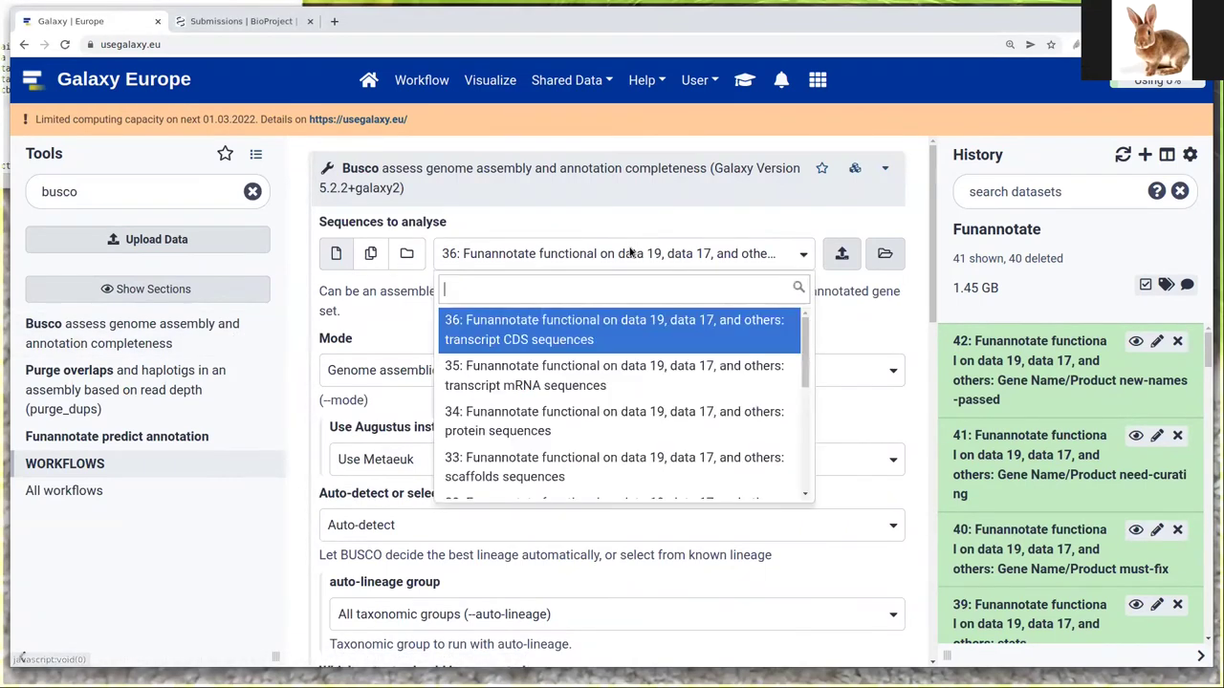
left_click(644, 426)
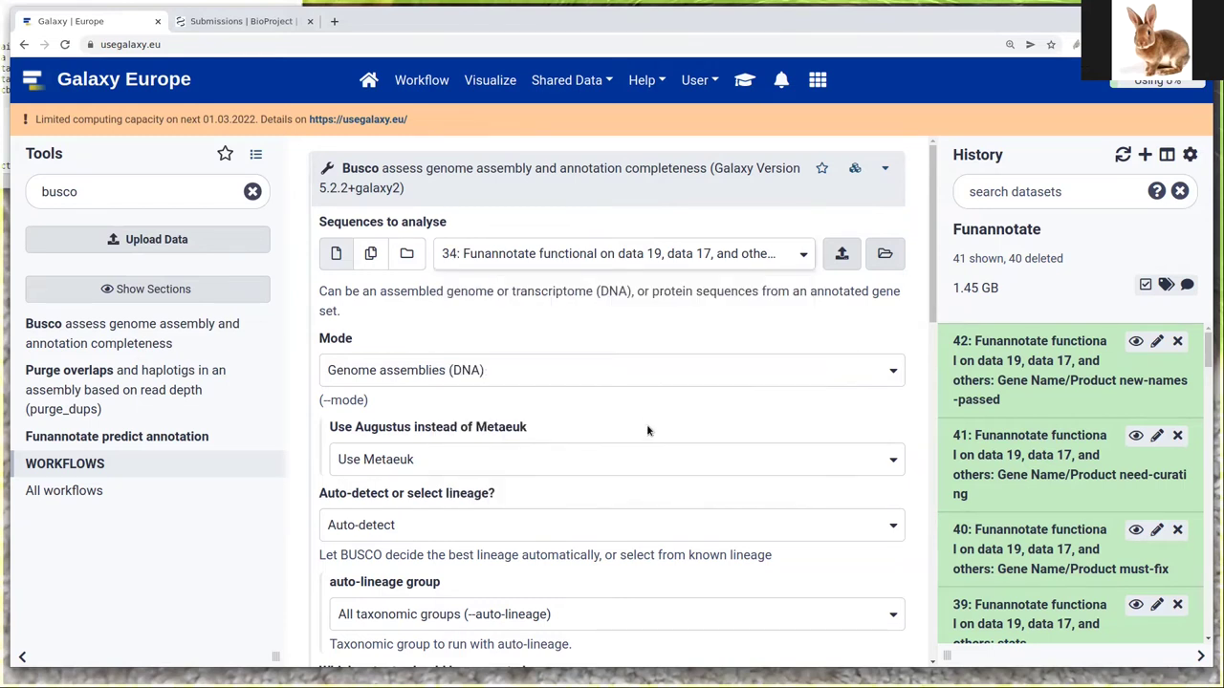
scroll(647, 423, "down", 1)
left_click(439, 277)
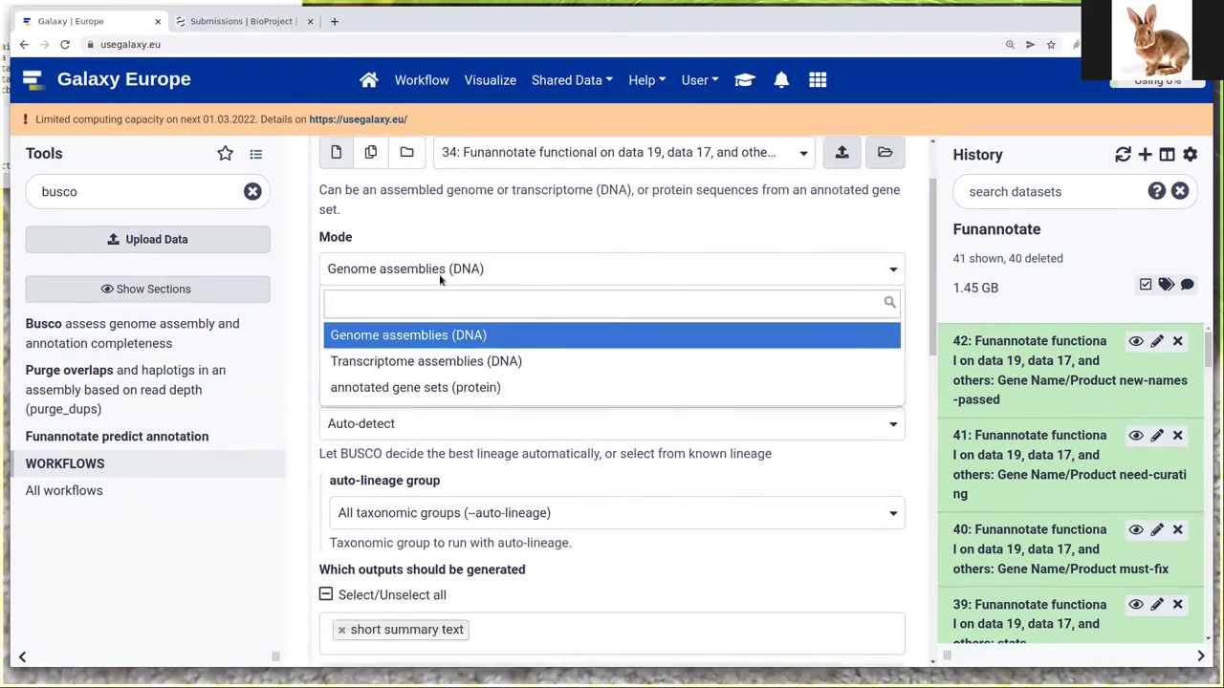
left_click(487, 390)
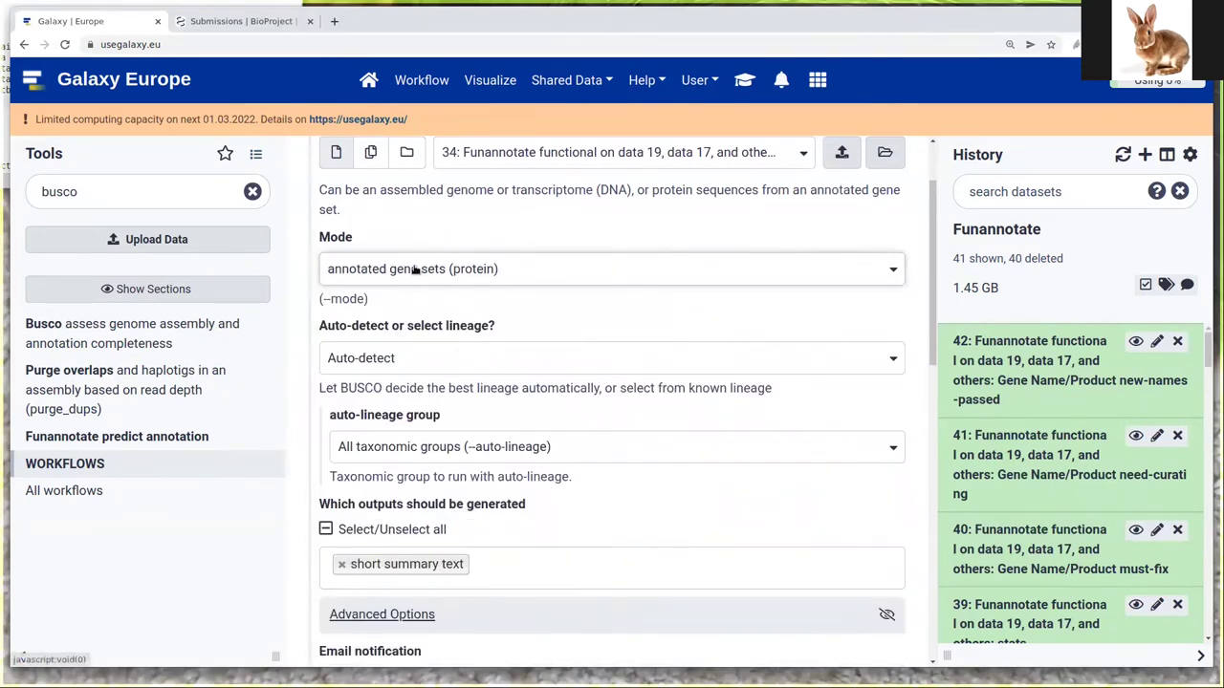
Switch Busco from automatic detection to Select lineage and choose Mucorales as the lineage
left_click(412, 359)
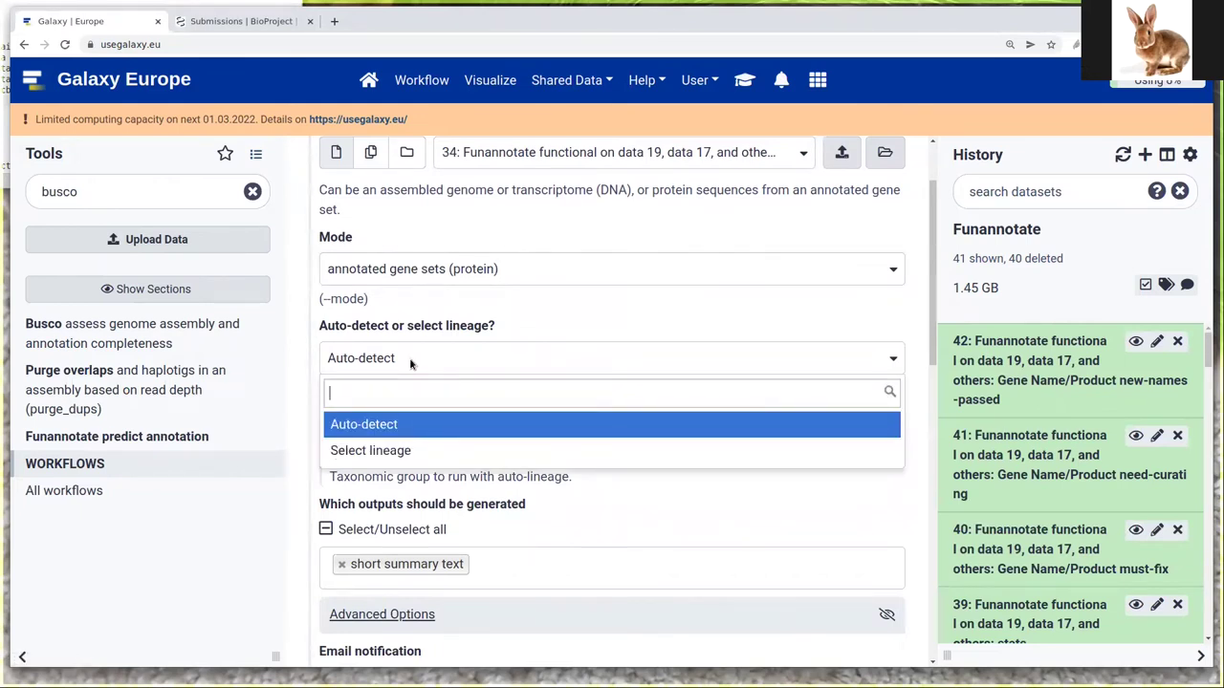
left_click(407, 450)
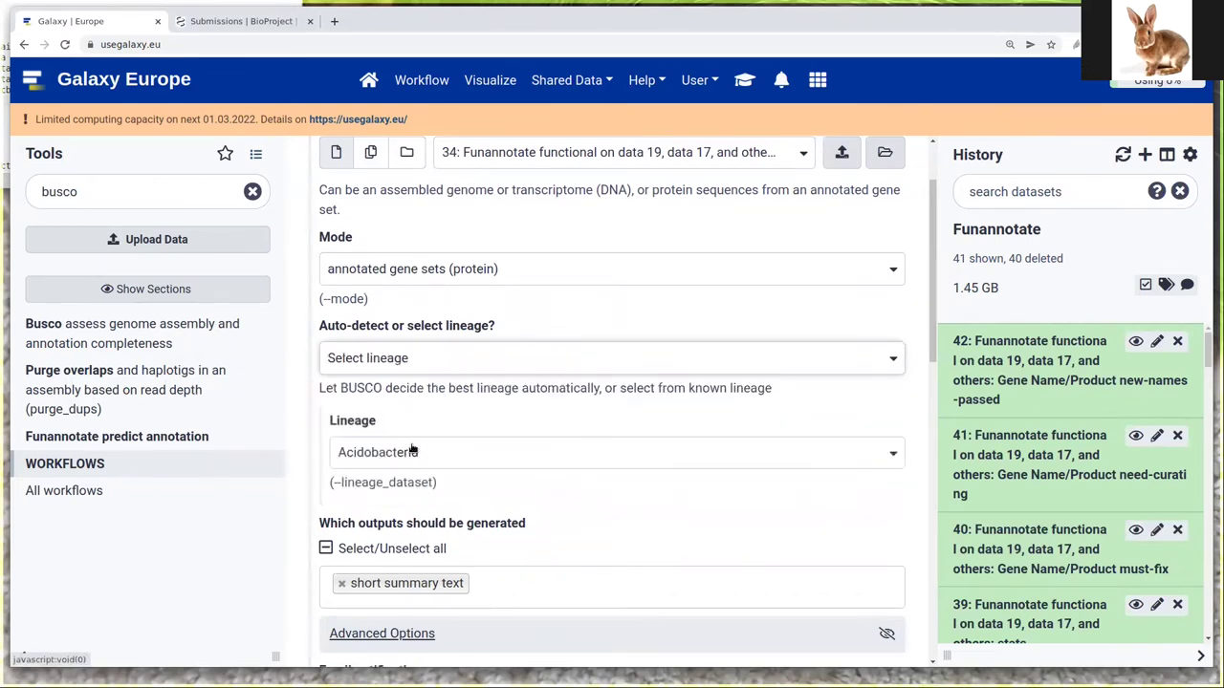
left_click(418, 453)
type("muc")
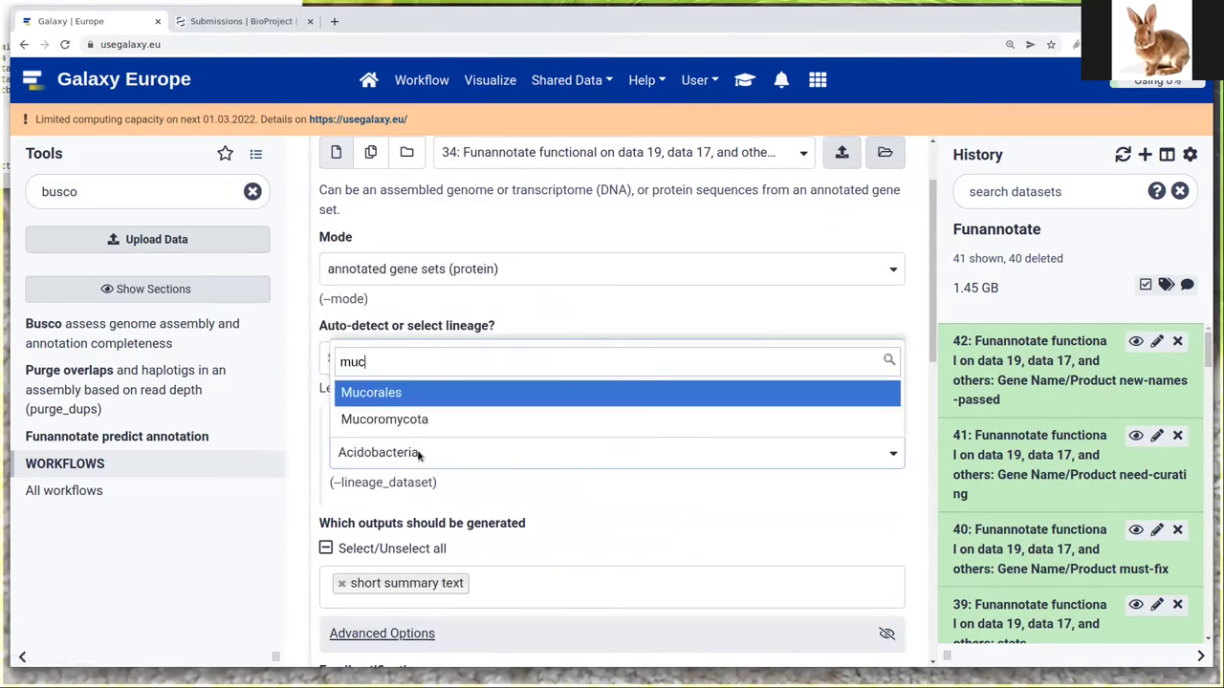
left_click(440, 393)
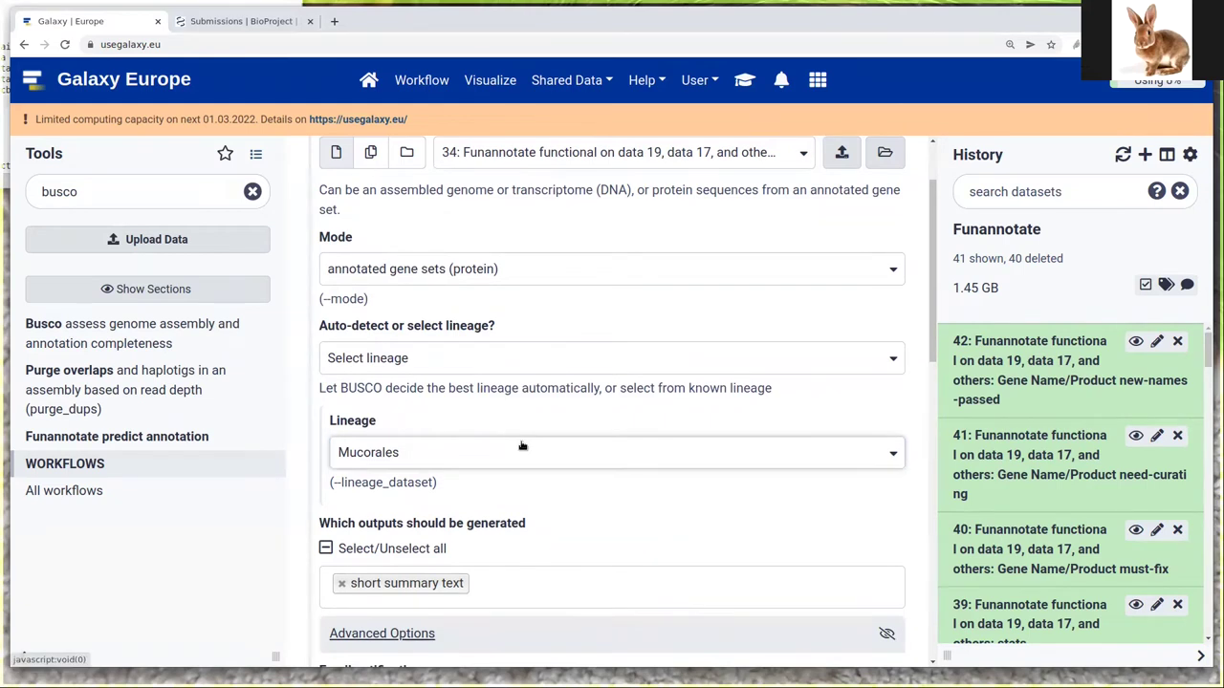
Add the summary image to the Busco outputs to generate and run the tool
scroll(559, 502, "down", 3)
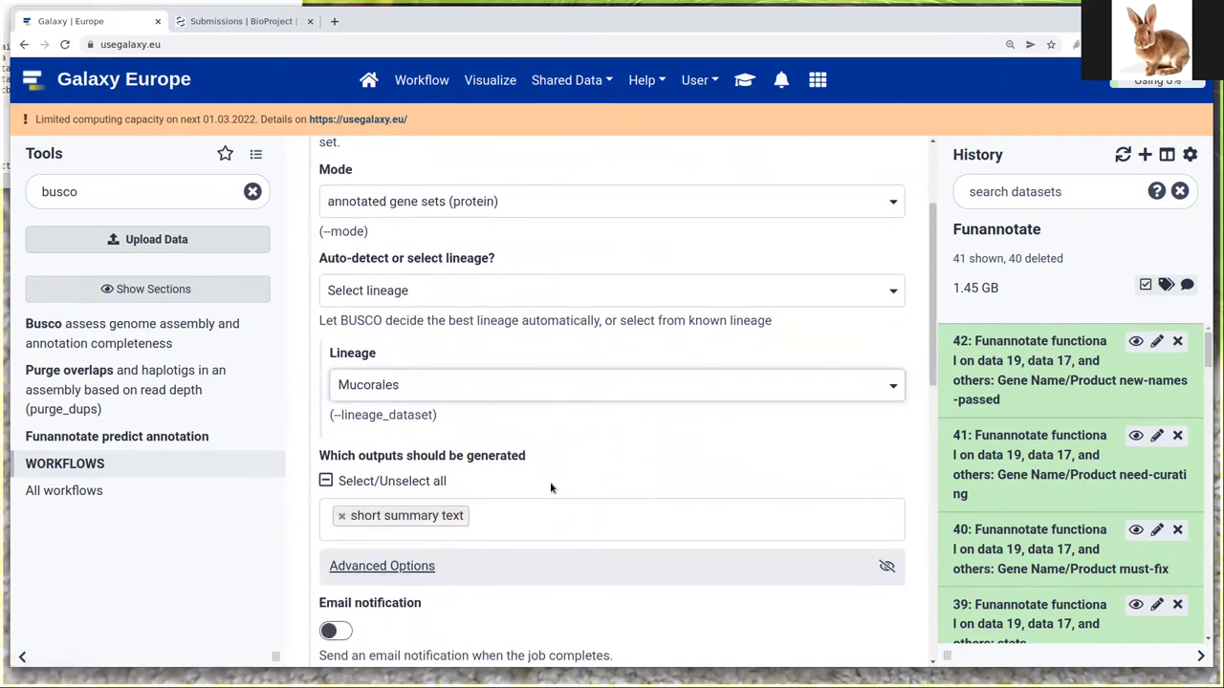
left_click(531, 421)
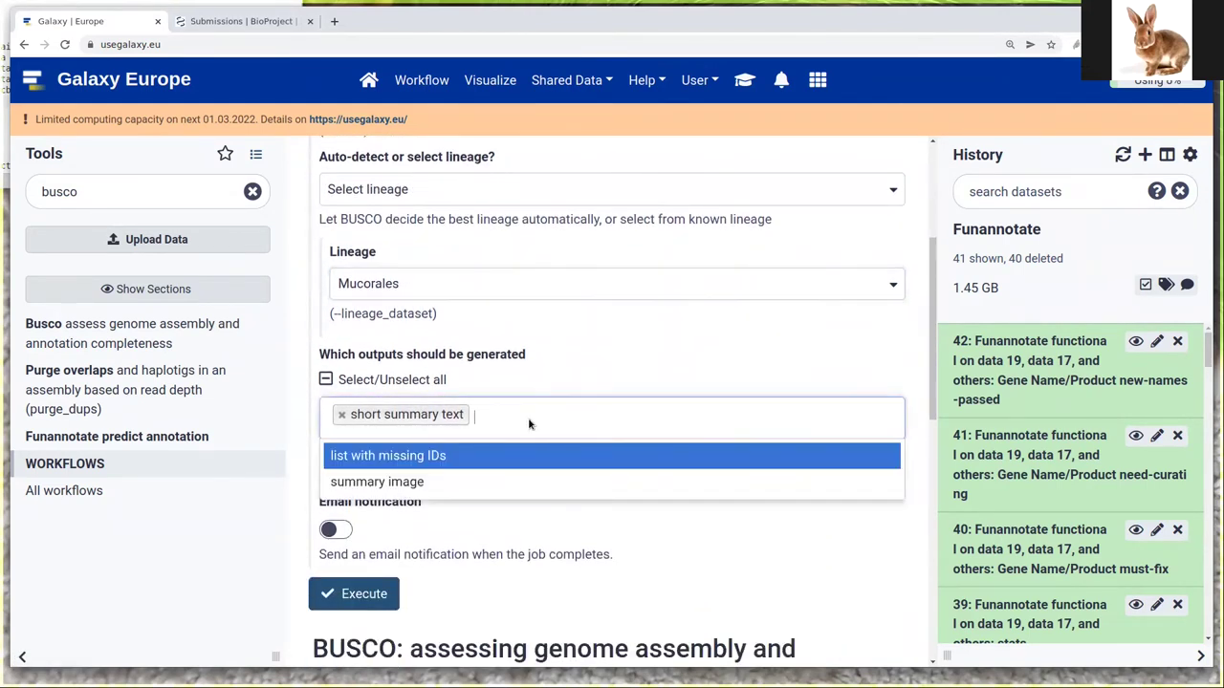
left_click(411, 483)
left_click(732, 535)
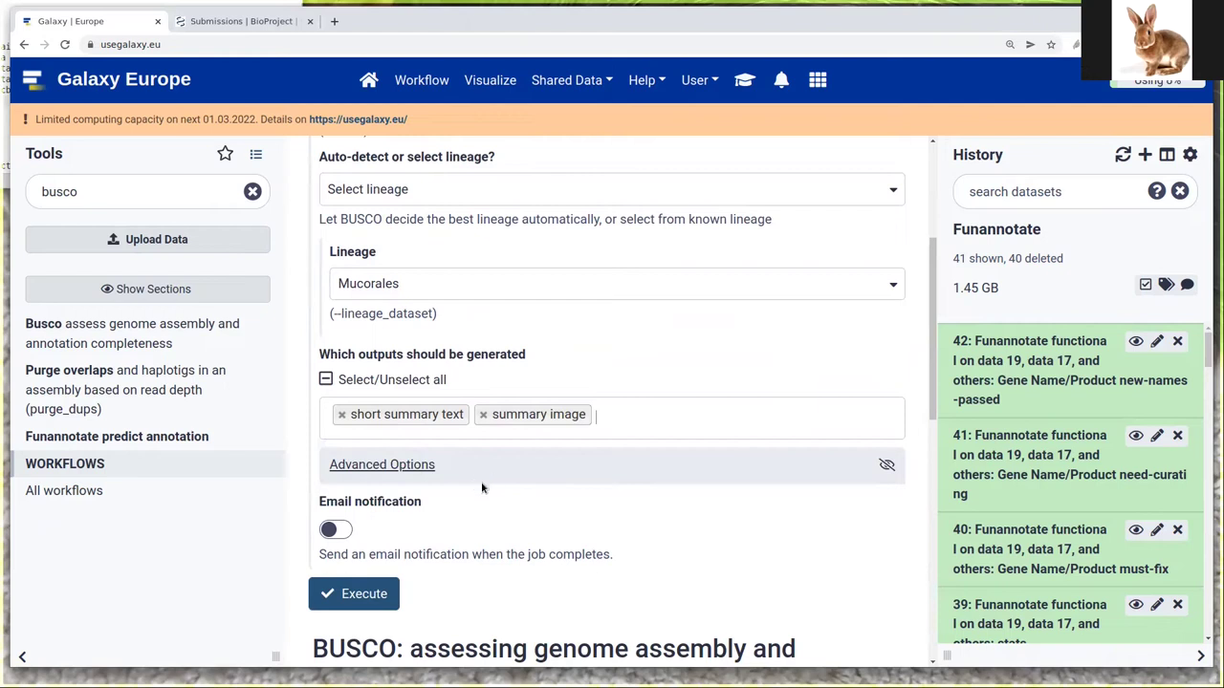
left_click(364, 596)
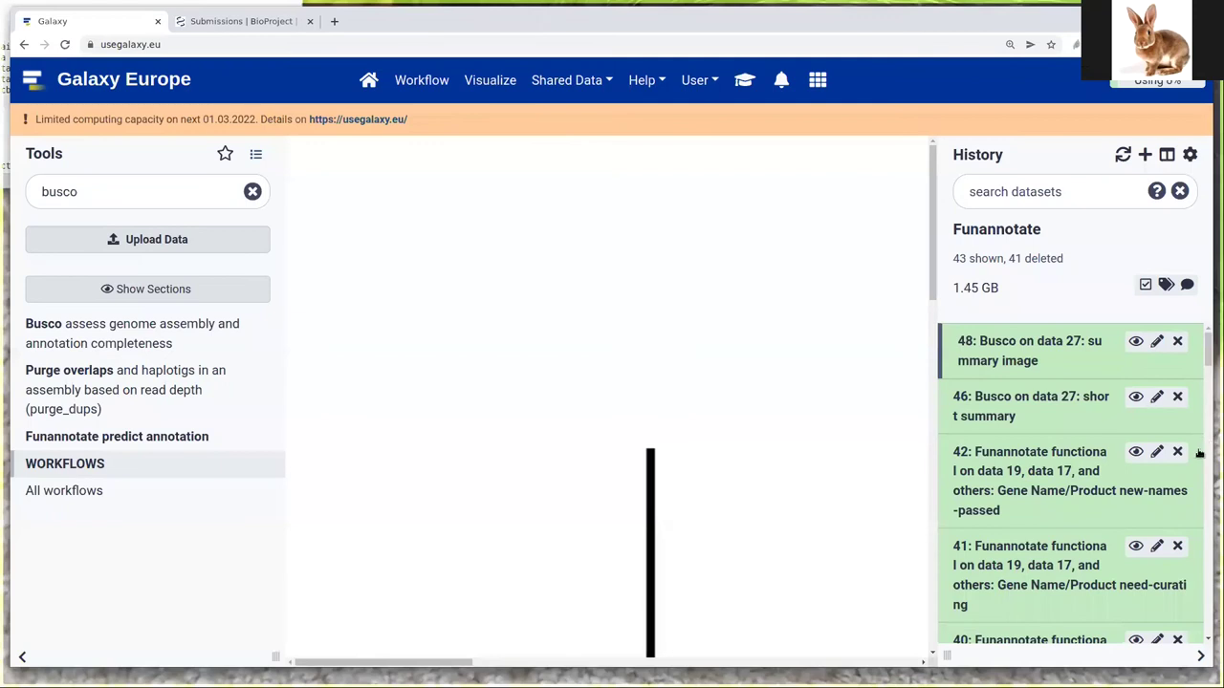
Open the Busco short summary and highlight the total in the results line and the complete, duplicated and fragmented BUSCO counts
left_click(1136, 398)
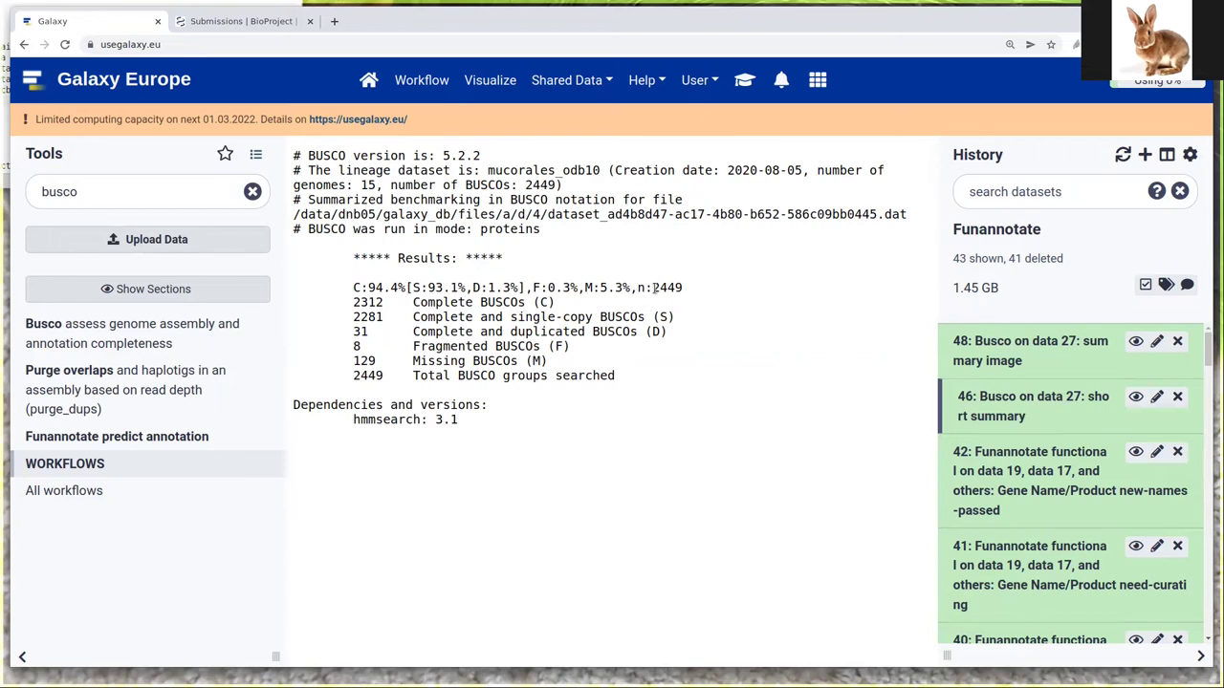
left_click_drag(651, 287, 689, 287)
left_click(360, 301)
left_click_drag(352, 301, 383, 302)
left_click(354, 301)
left_click_drag(353, 301, 382, 302)
left_click_drag(592, 316, 363, 332)
left_click_drag(352, 346, 361, 346)
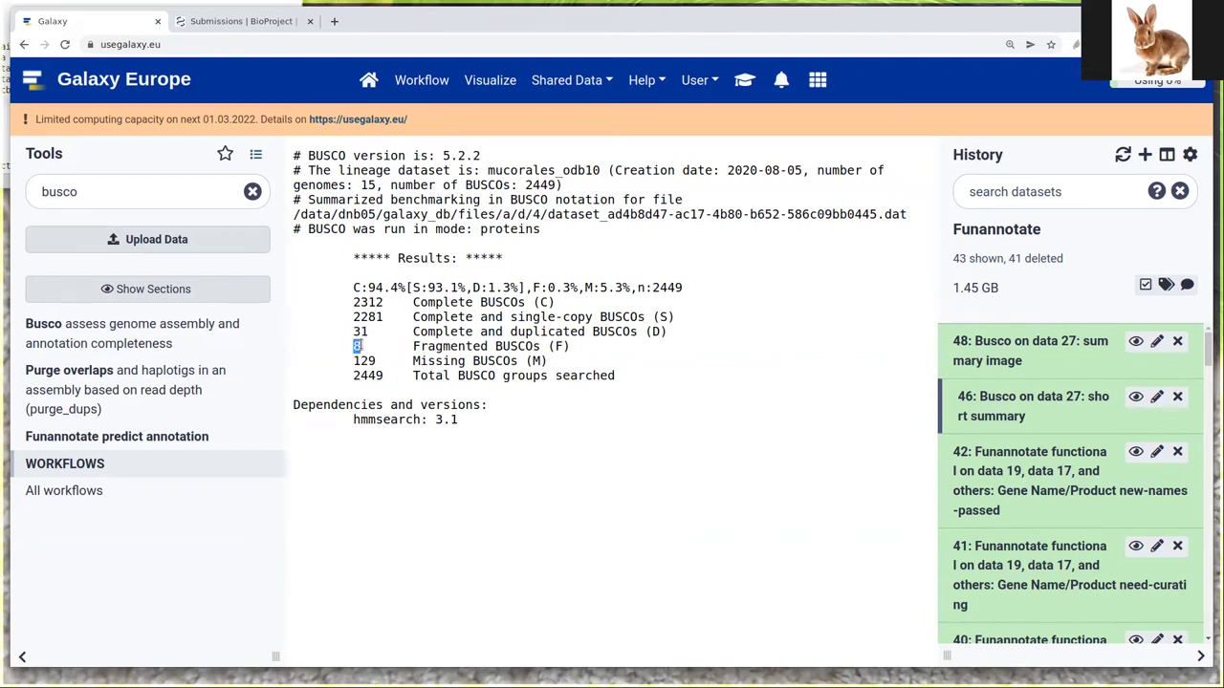